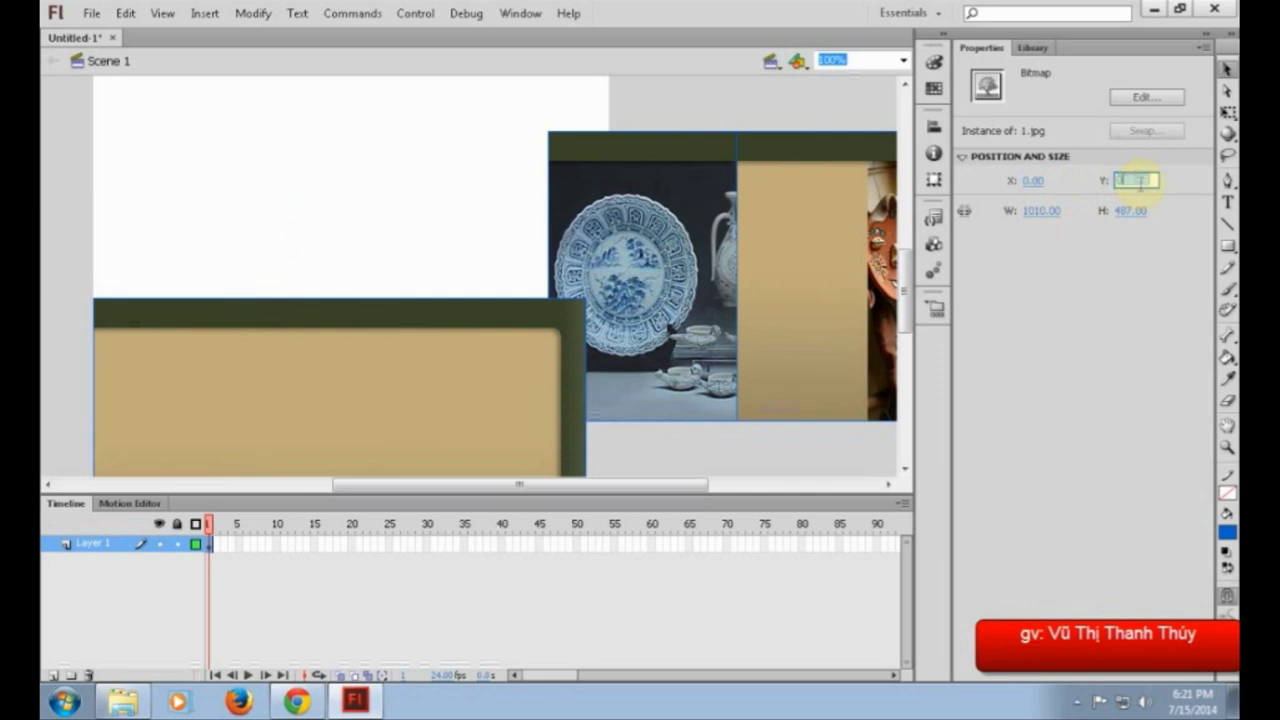
# - Set the selected images' Y position to 0 and align them to the stage's left and top edges
pyautogui.press('Return')
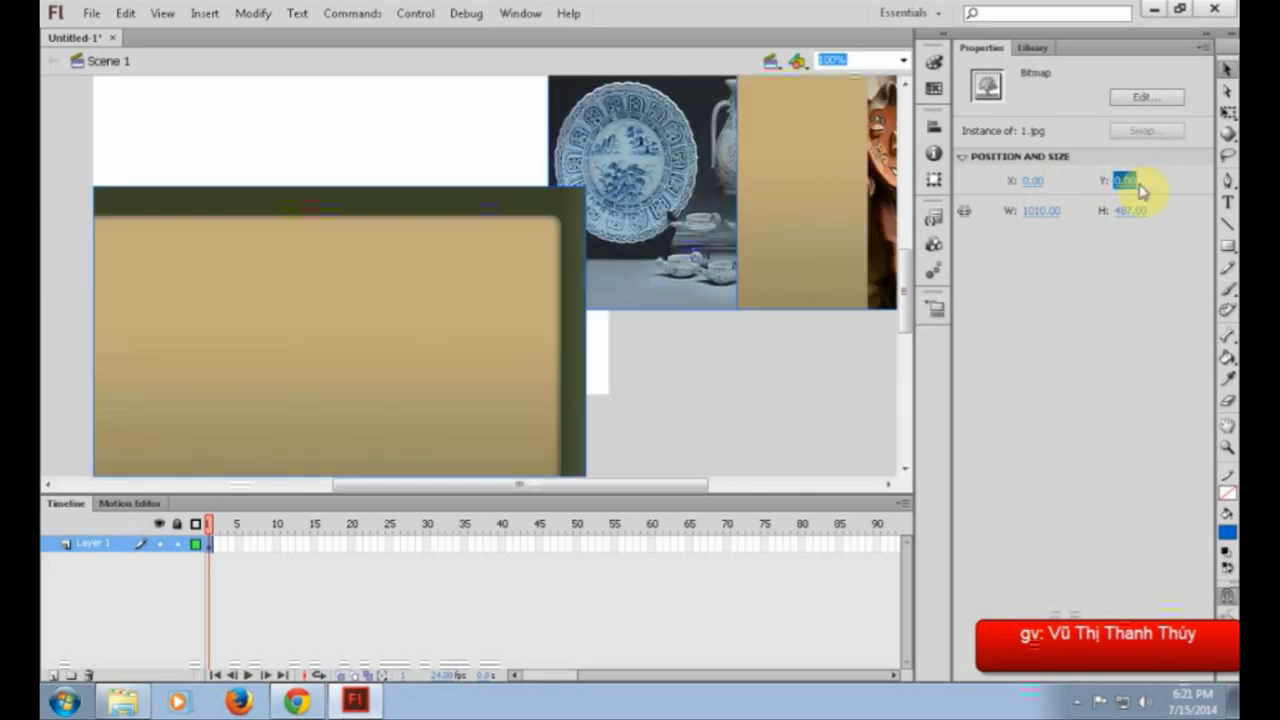
pyautogui.click(934, 130)
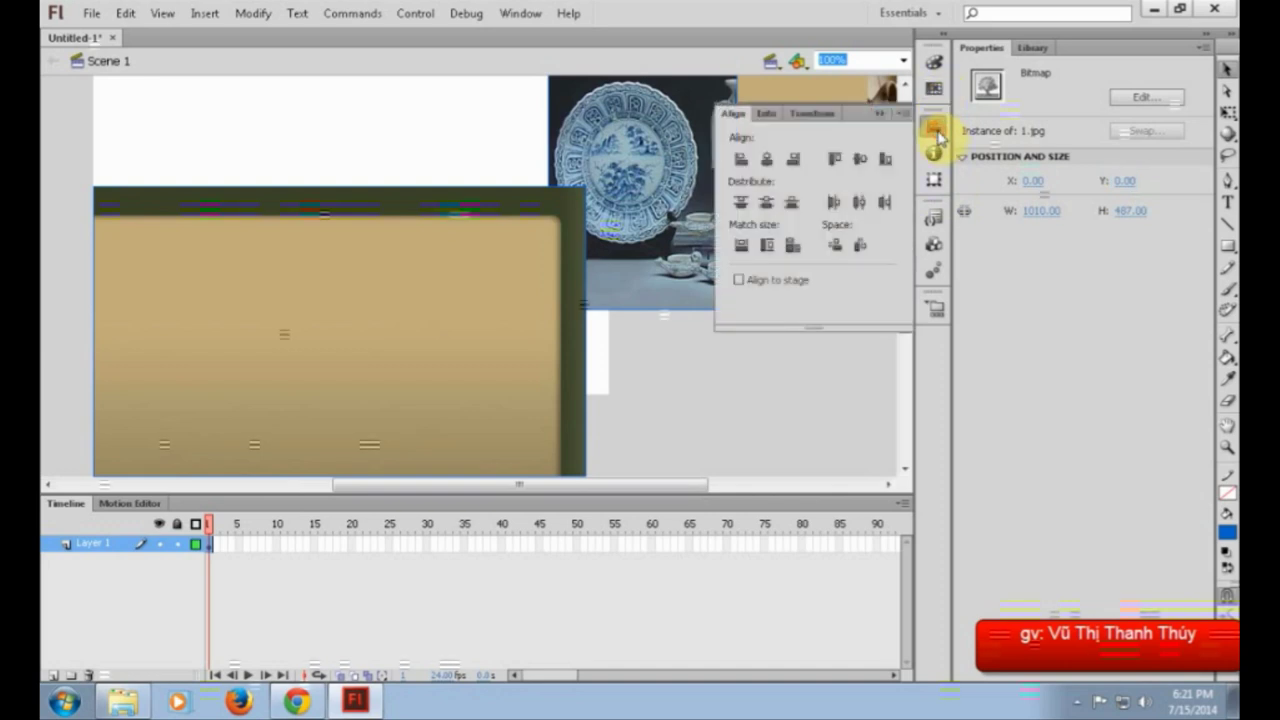
pyautogui.click(737, 280)
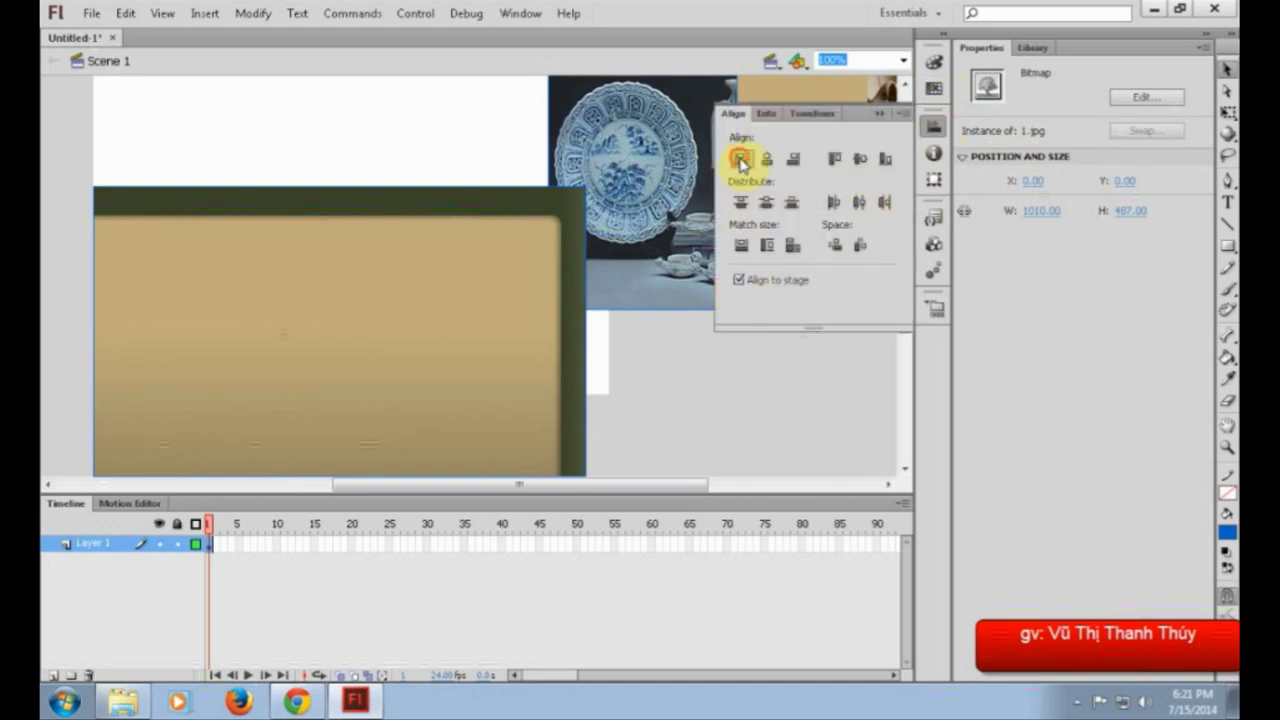
pyautogui.click(740, 160)
pyautogui.click(833, 160)
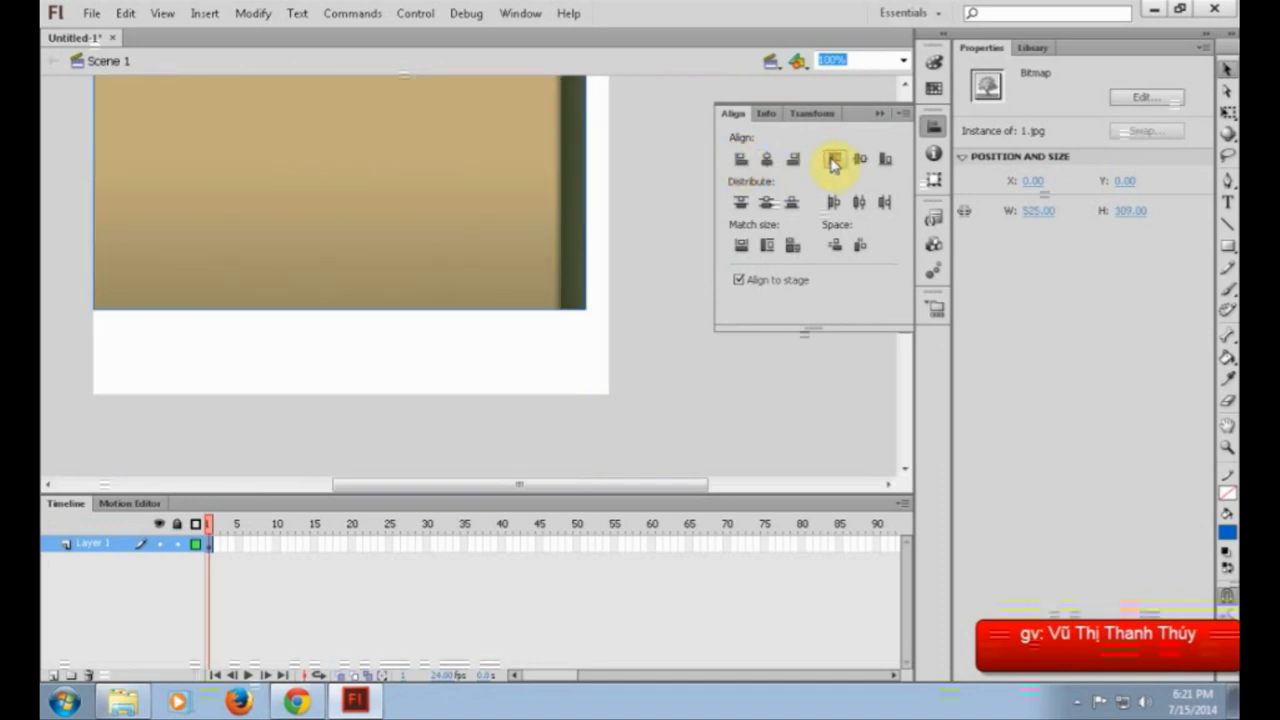
# - Check the size of the bg.jpg image and set the stage size to 535 × 309 px
pyautogui.click(538, 228)
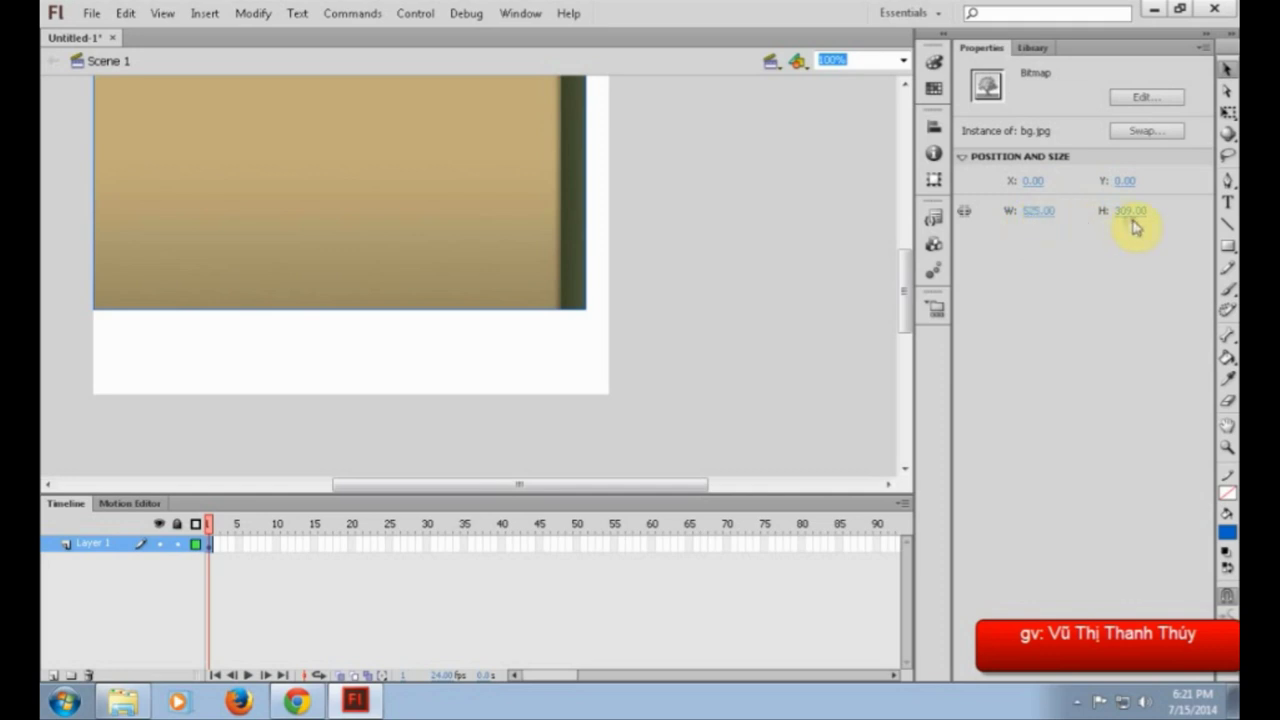
pyautogui.click(866, 206)
pyautogui.click(1040, 332)
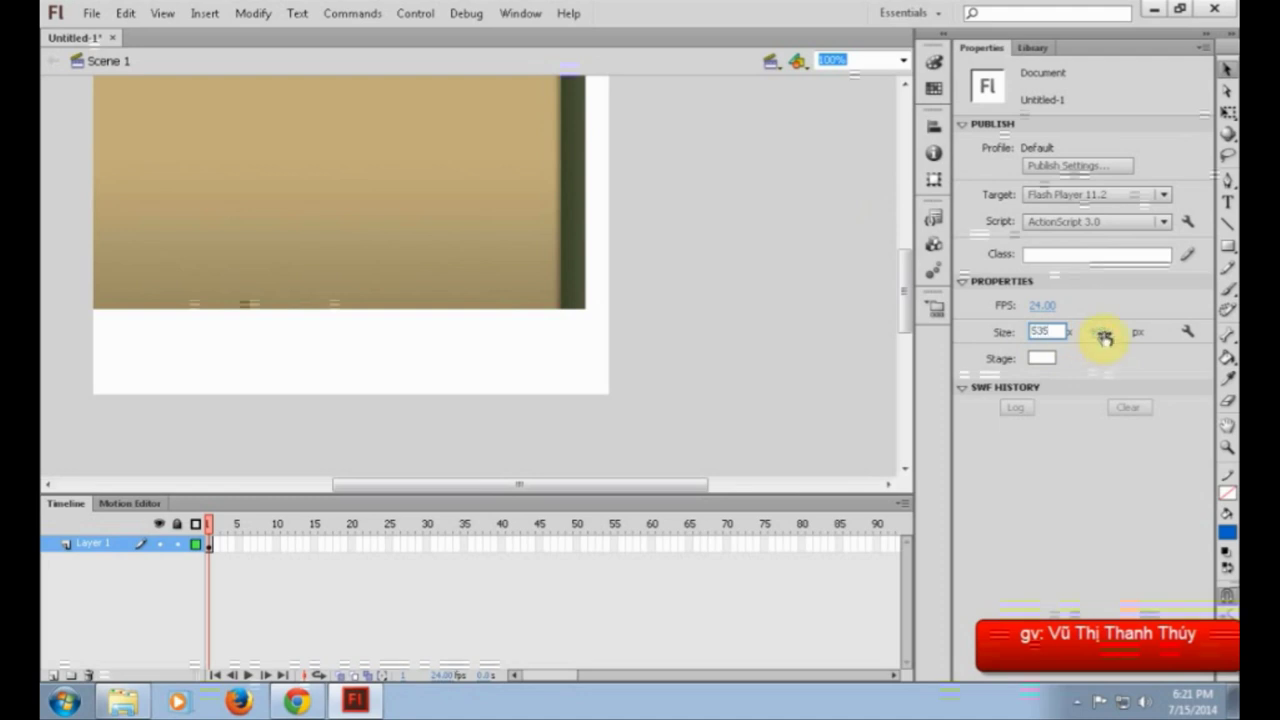
pyautogui.click(1101, 331)
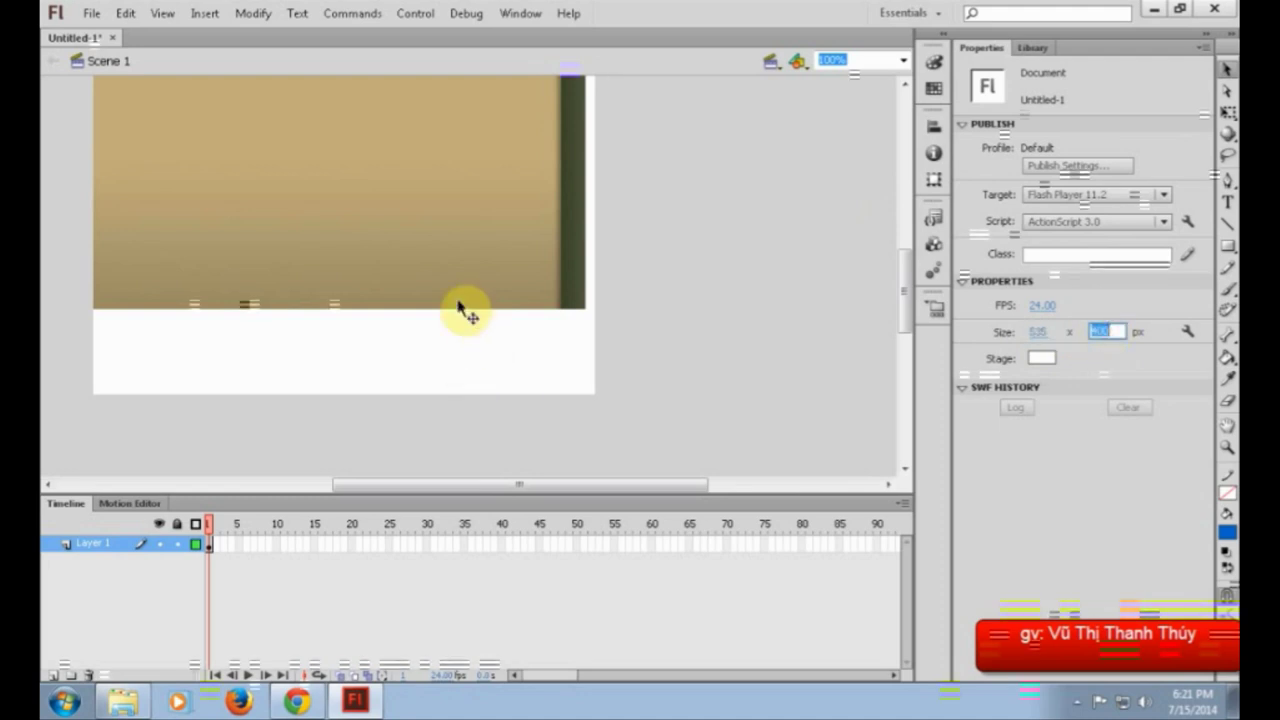
pyautogui.write('30')
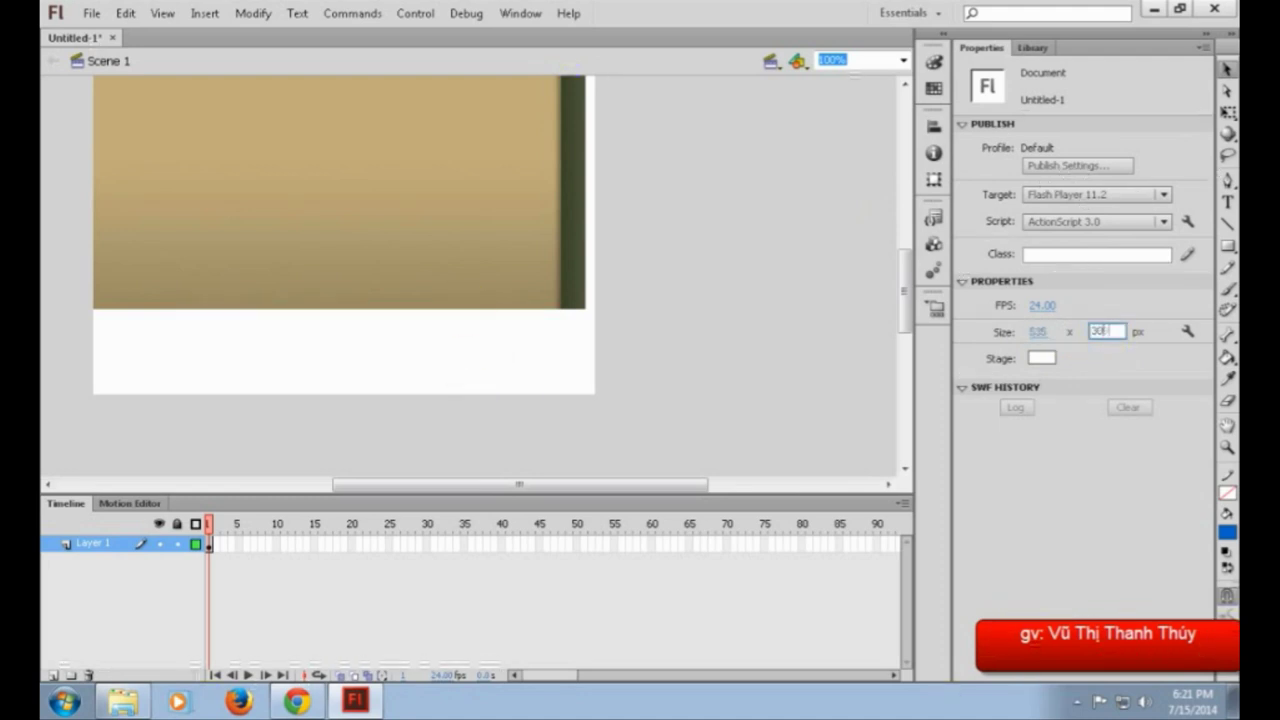
pyautogui.write('9')
pyautogui.press('Return')
# - Recheck the background image's dimensions and set the stage width to 525 px
pyautogui.click(459, 258)
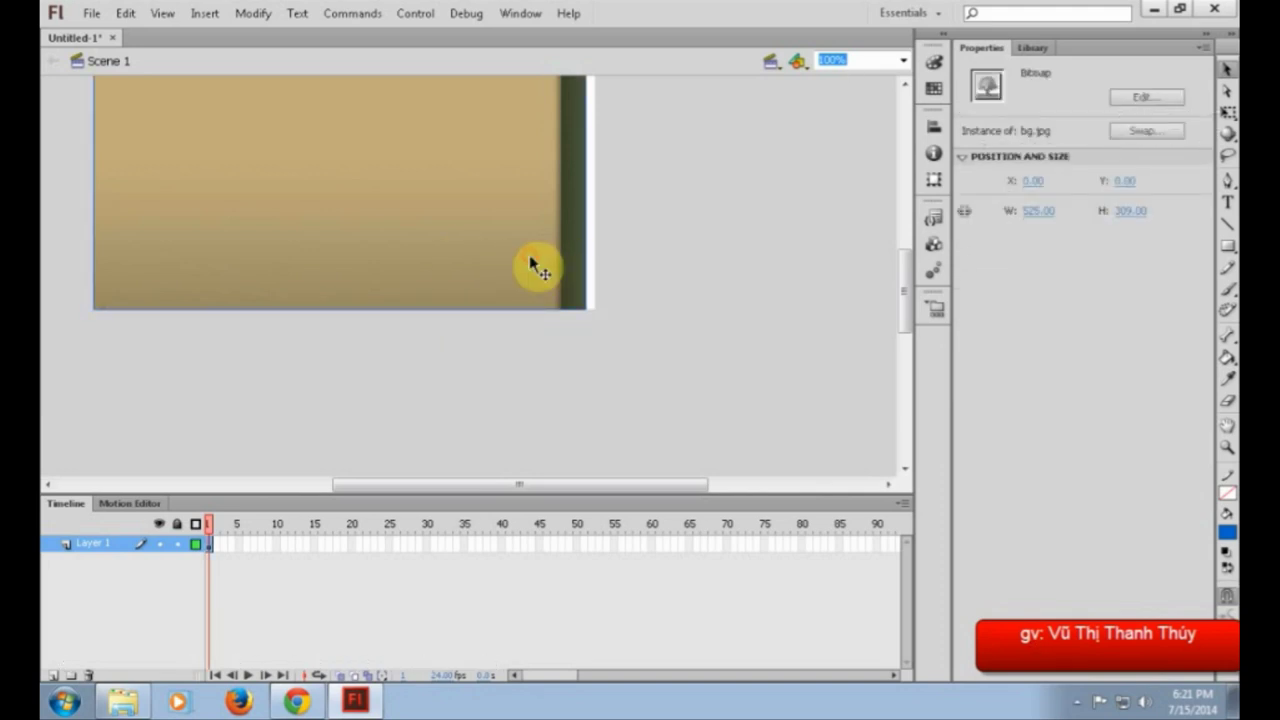
pyautogui.click(662, 280)
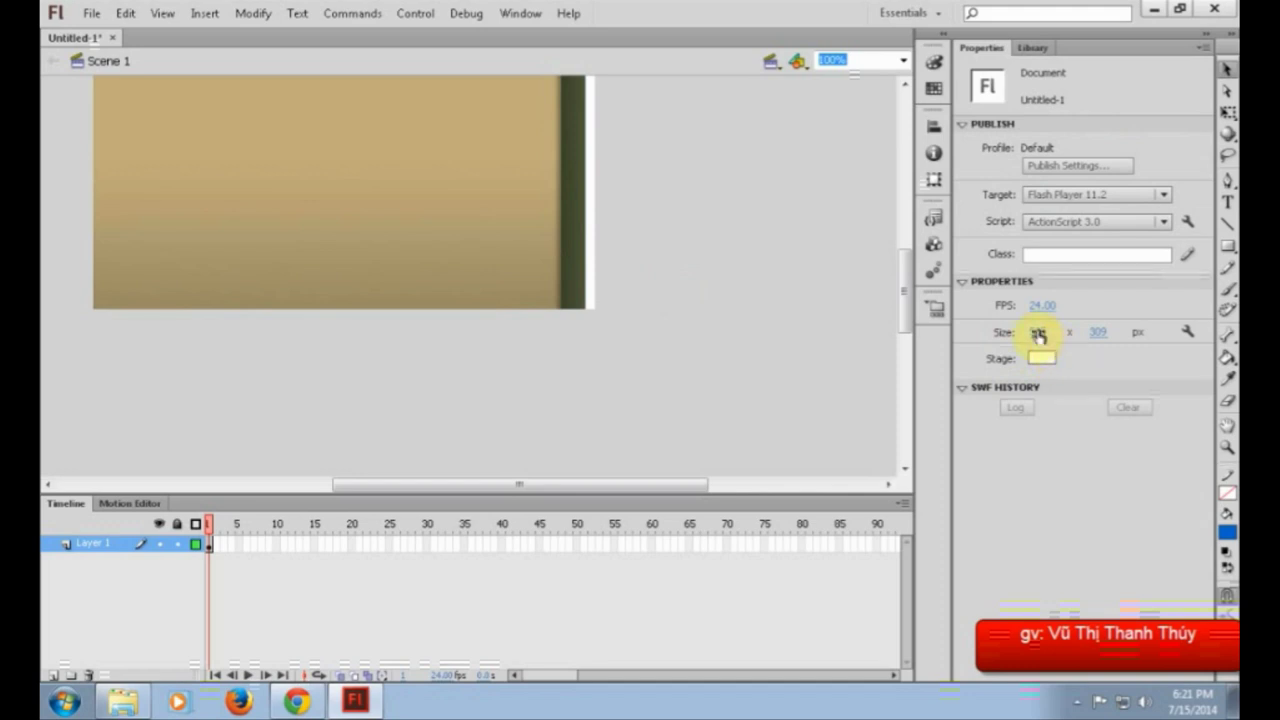
pyautogui.write('525')
pyautogui.press('Return')
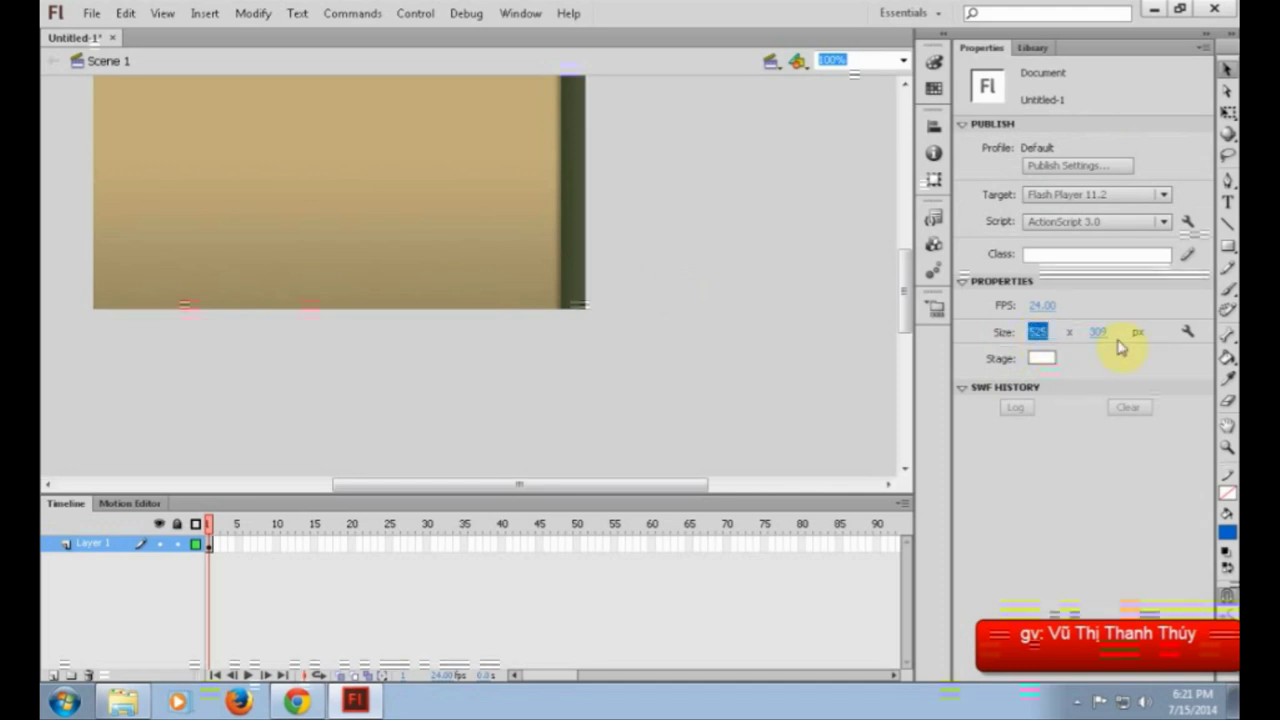
# - Select all images on the stage and distribute them to separate layers
pyautogui.moveTo(903, 343); pyautogui.dragTo(903, 309)
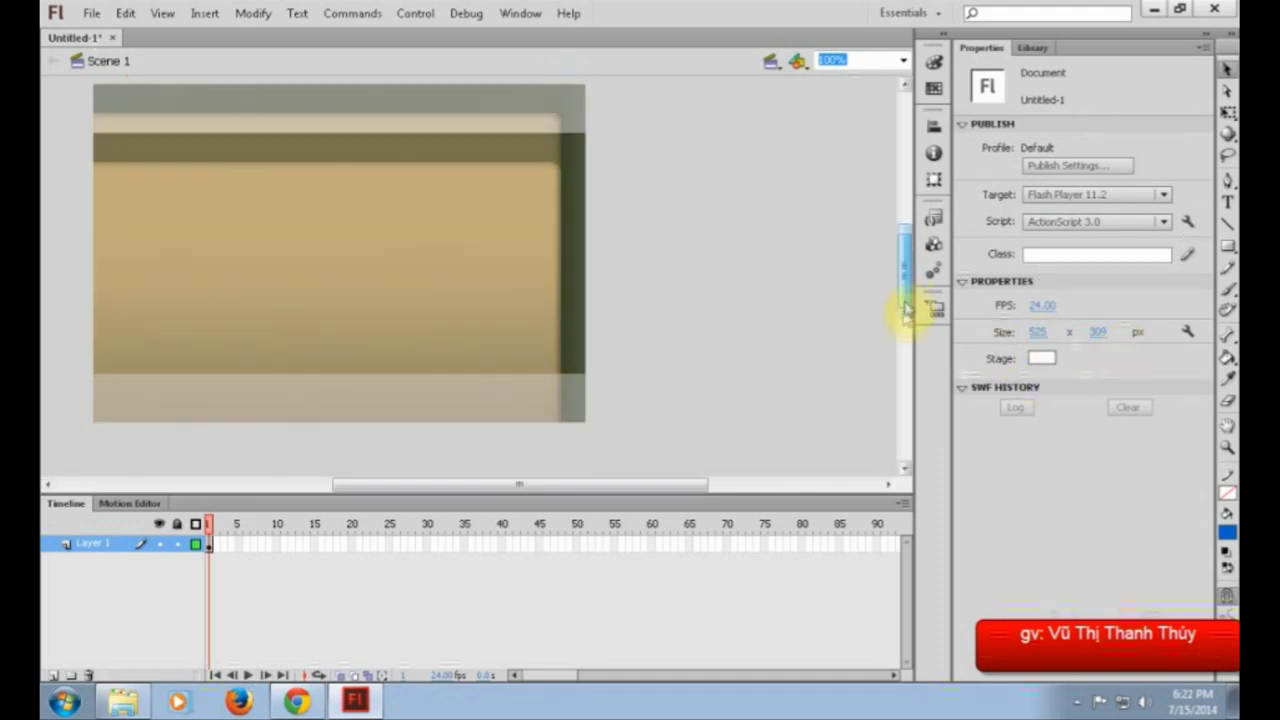
pyautogui.hotkey('ctrl', 'a')
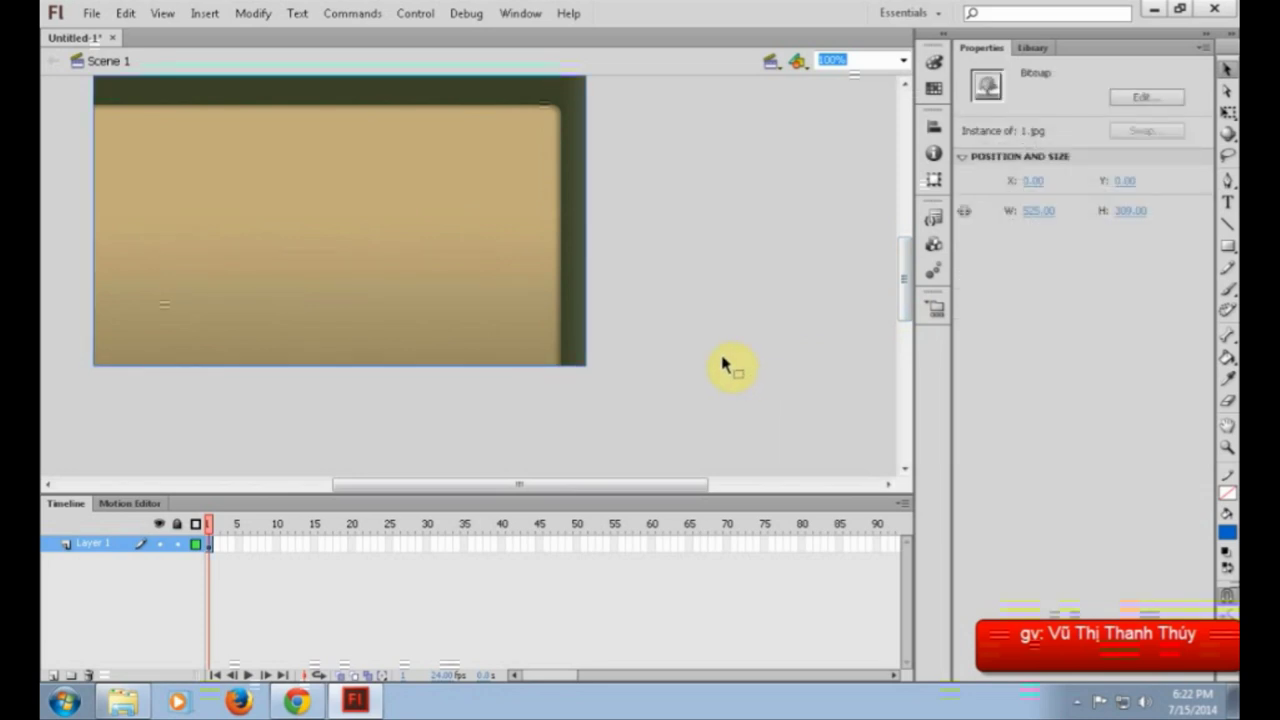
pyautogui.rightClick(313, 157)
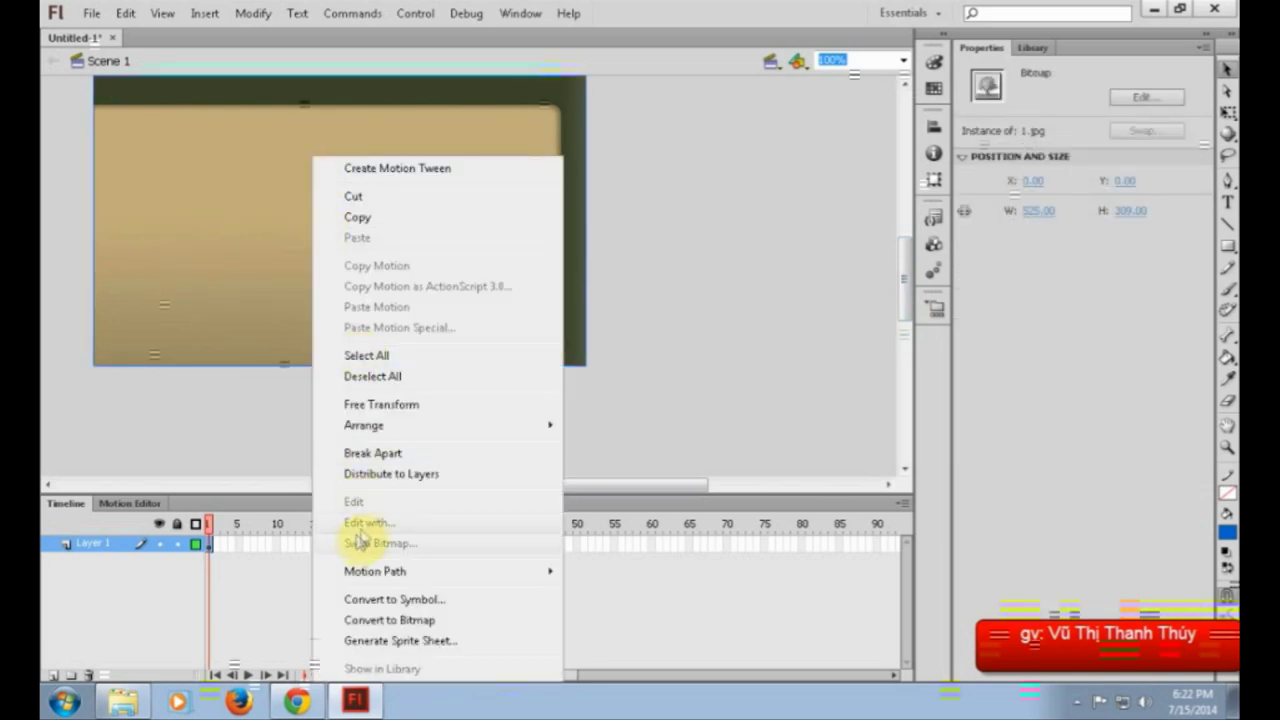
pyautogui.click(391, 474)
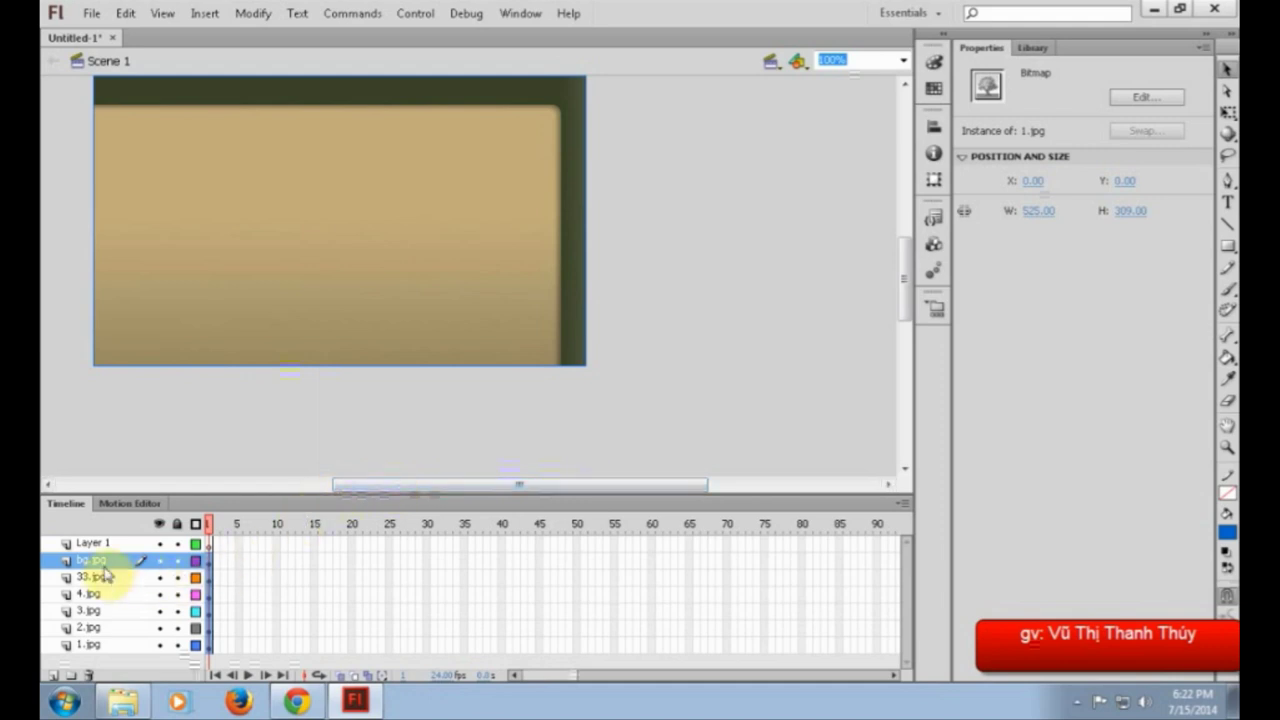
# - Move the bg.jpg layer to the bottom of the layer stack and hide all the other layers
pyautogui.moveTo(94, 562); pyautogui.dragTo(98, 670)
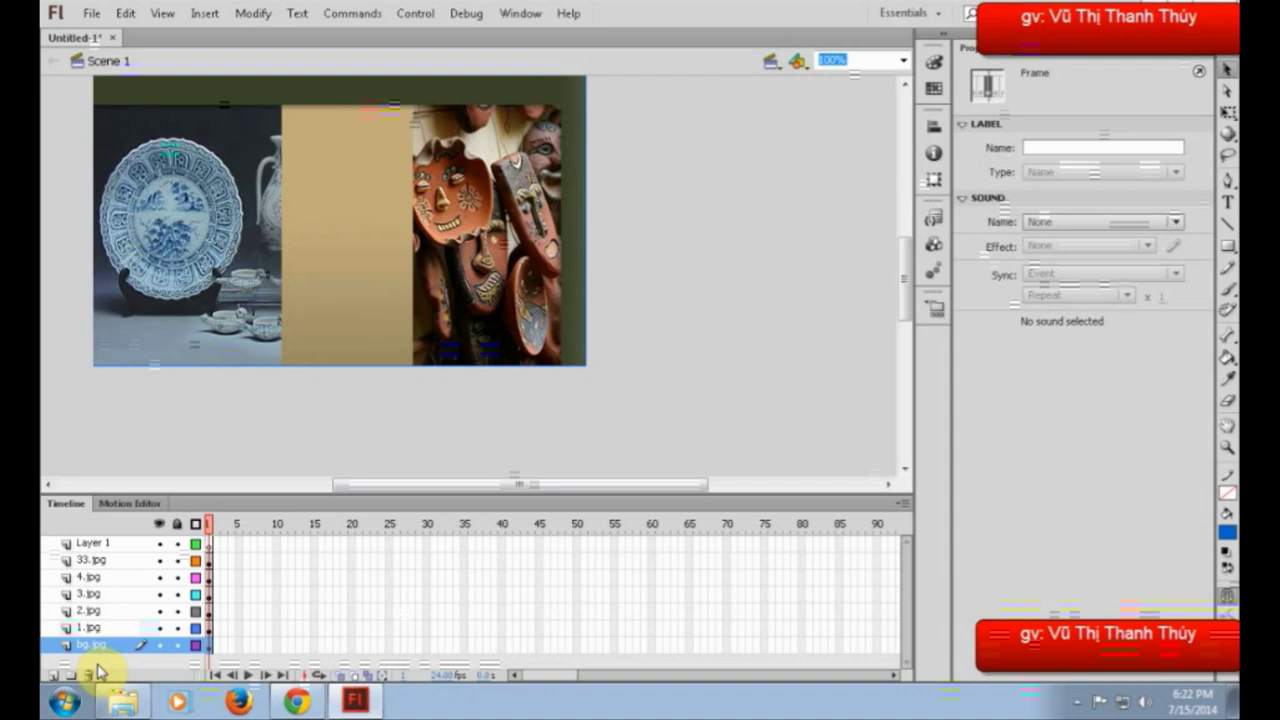
pyautogui.click(158, 523)
pyautogui.click(158, 644)
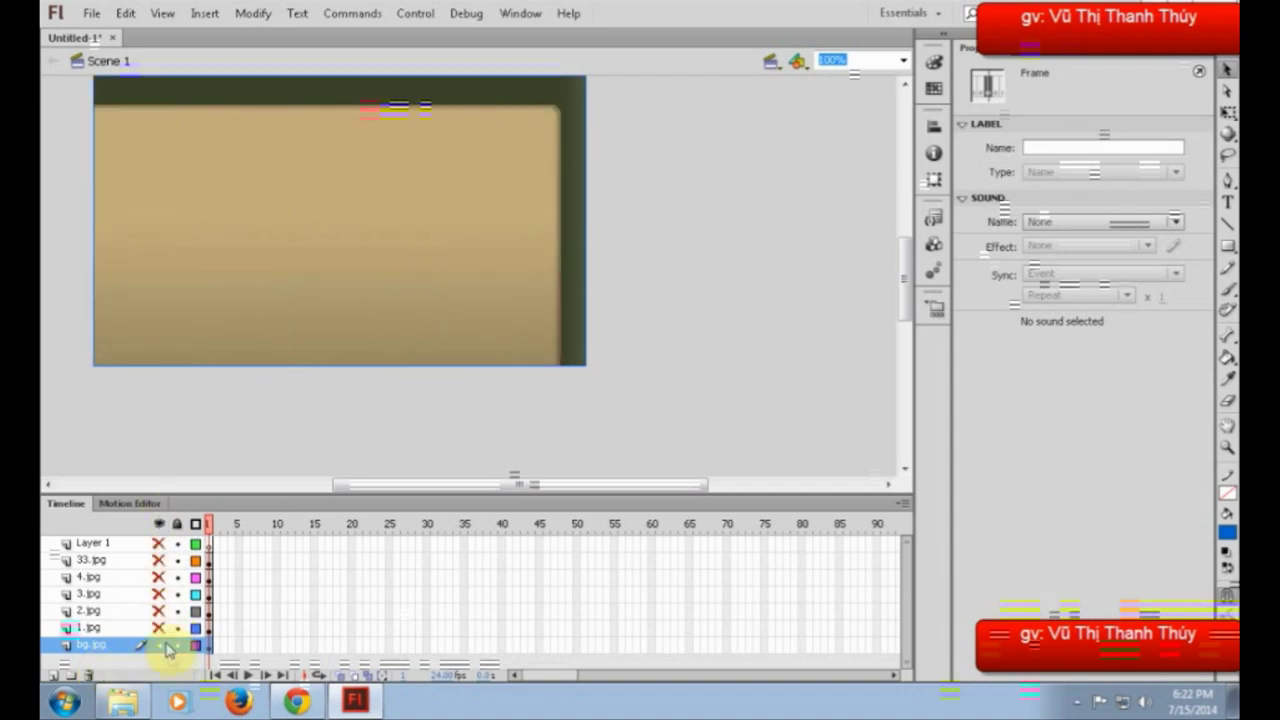
pyautogui.scroll(1, 905, 316)
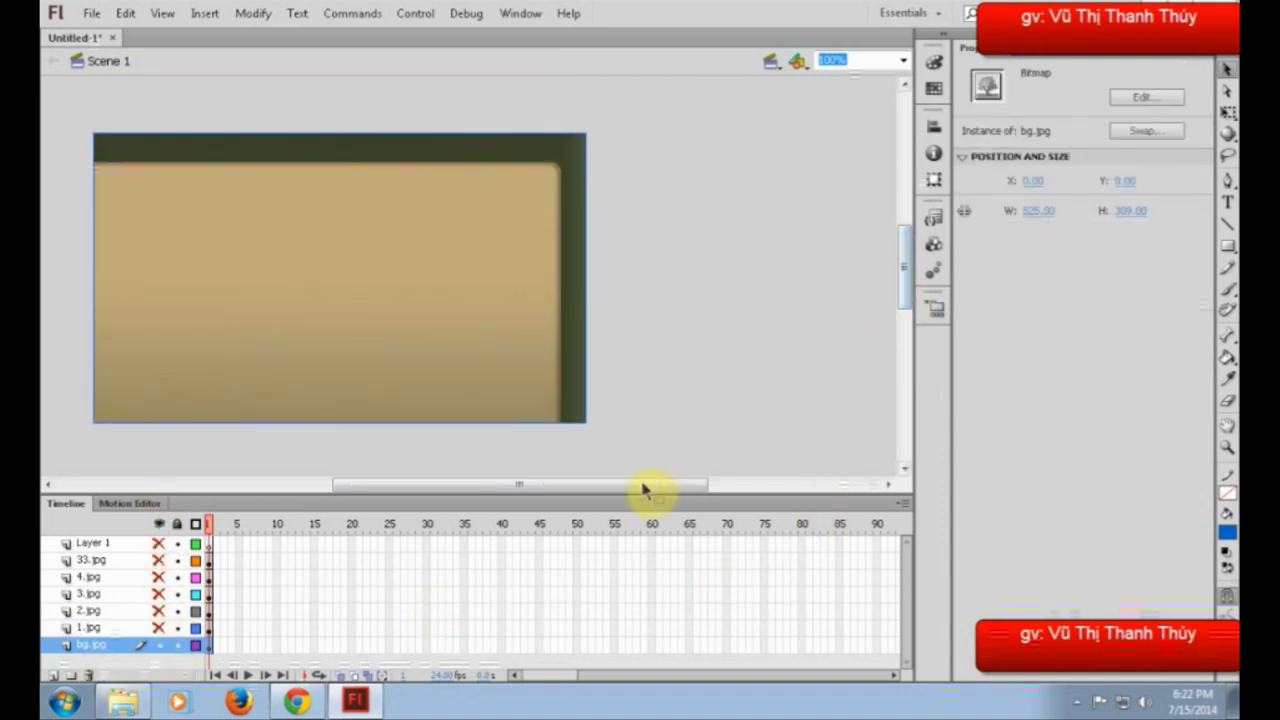
pyautogui.moveTo(651, 488); pyautogui.dragTo(560, 497)
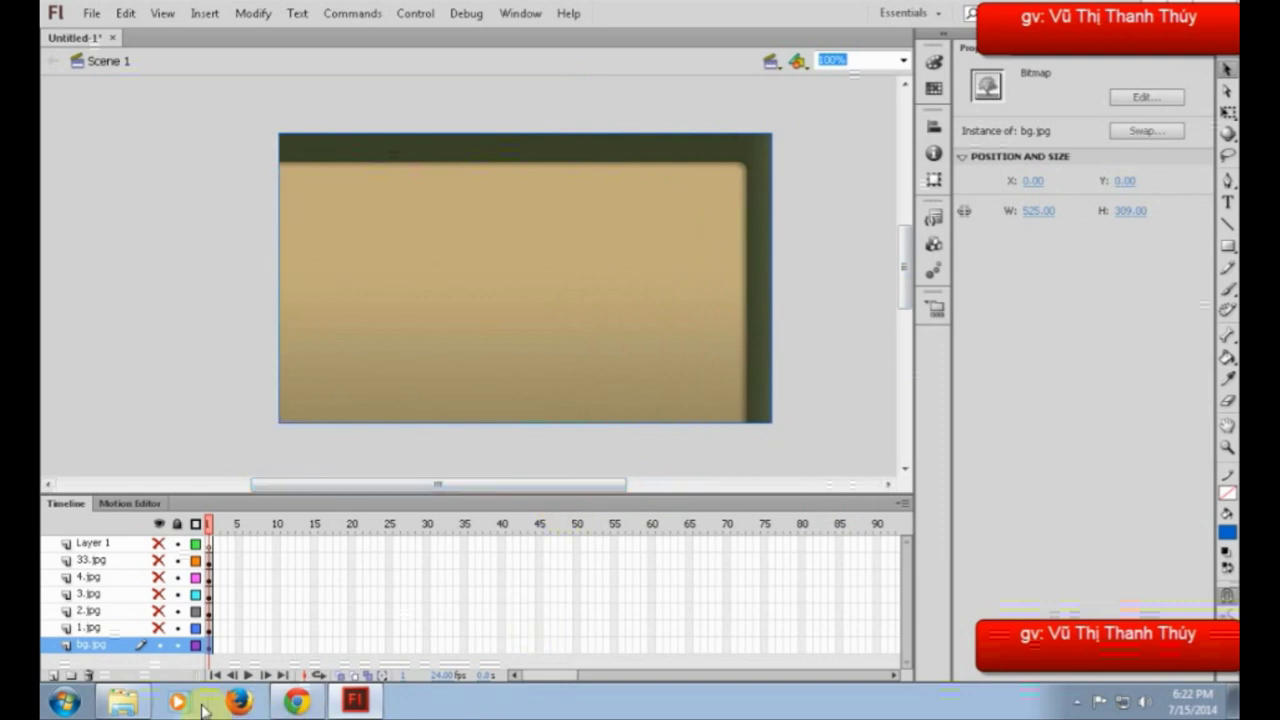
# - Switch to the banner folder in Windows Explorer, play the banner SWF as a reference, and return to the Flash document
pyautogui.click(123, 702)
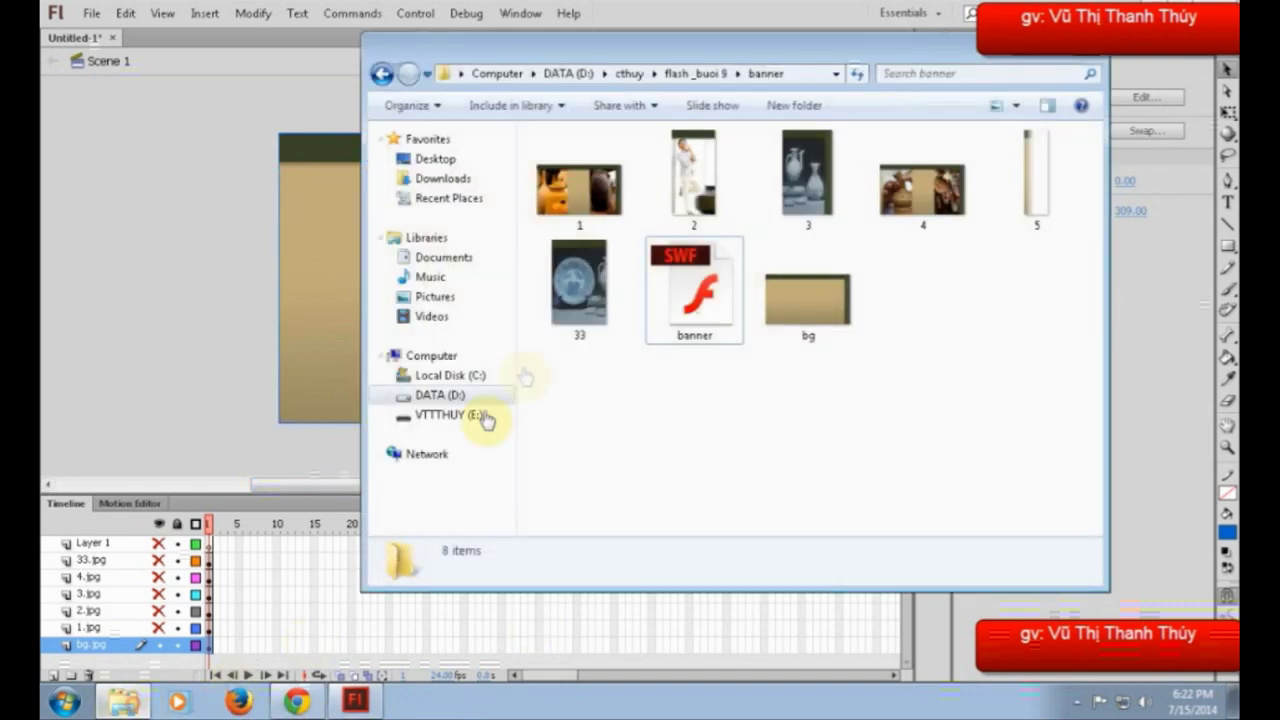
pyautogui.doubleClick(690, 290)
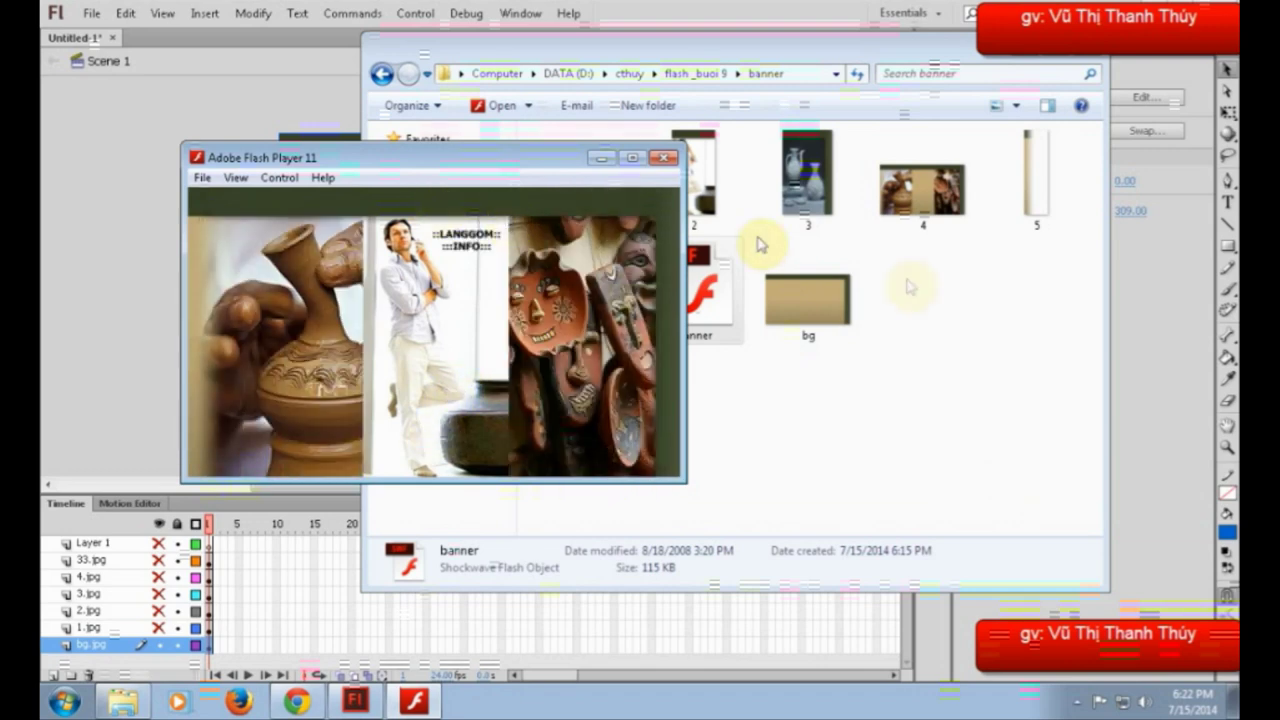
pyautogui.click(1030, 44)
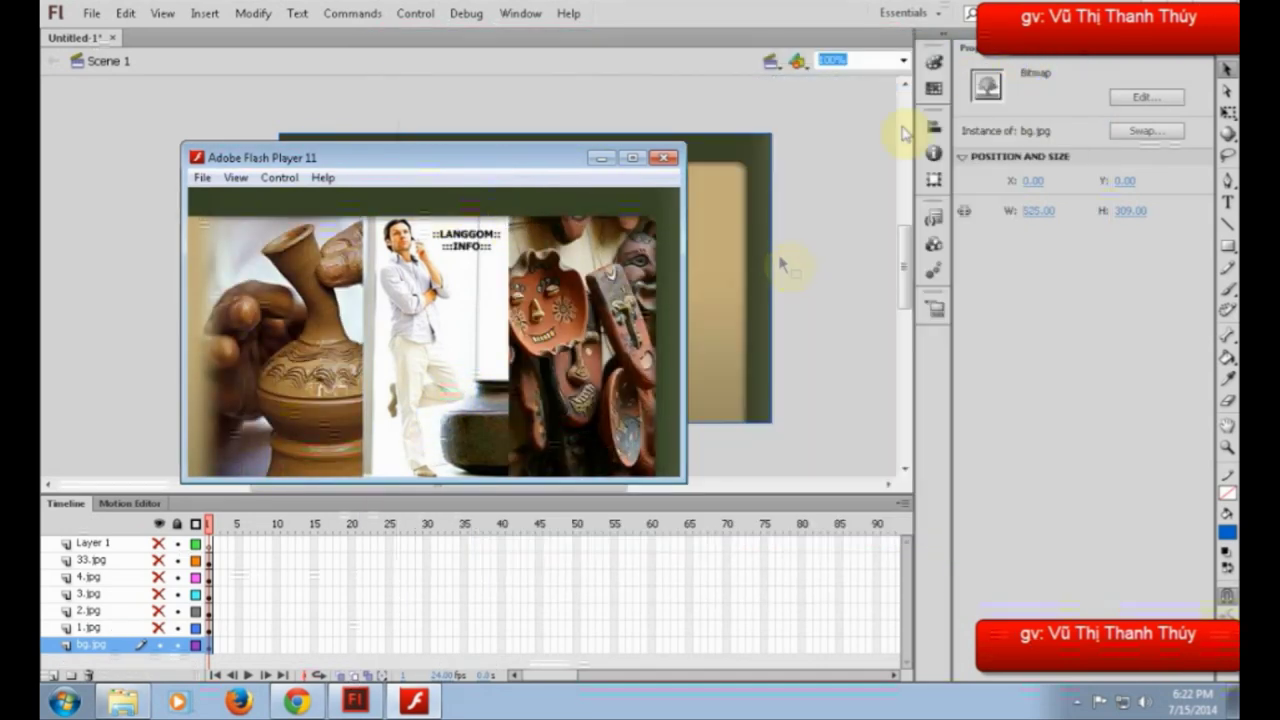
pyautogui.click(601, 158)
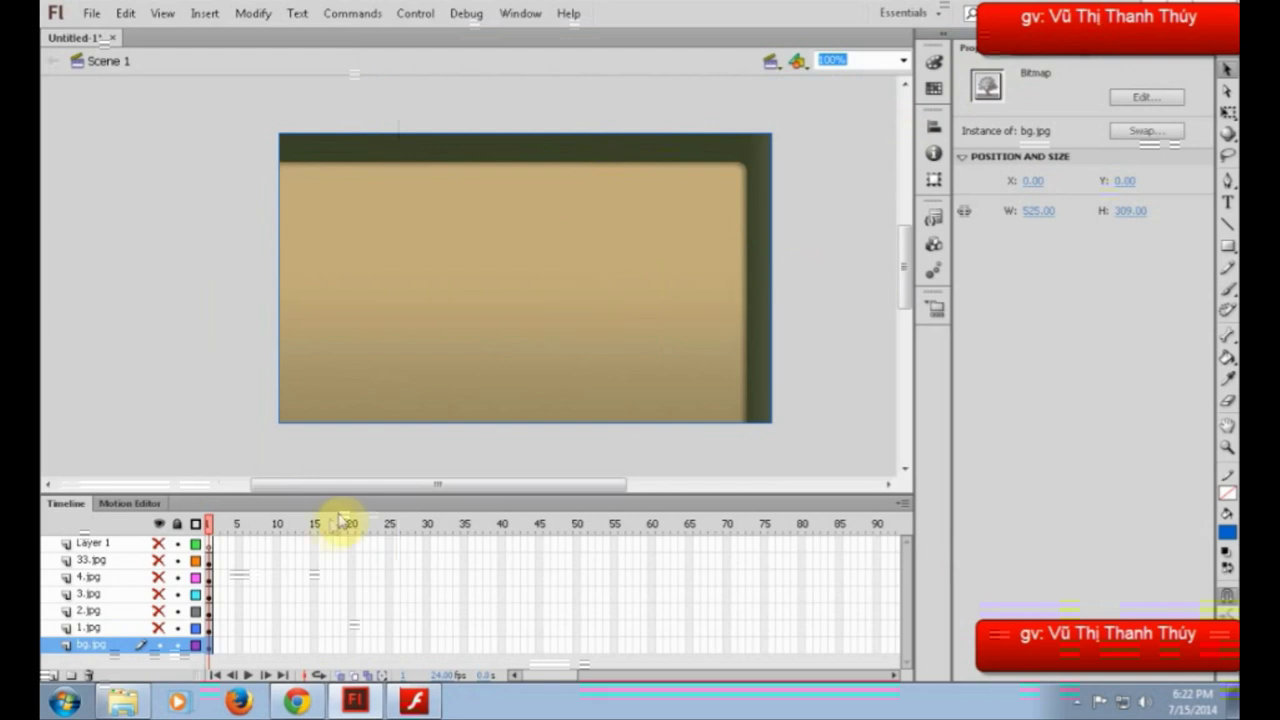
# - Show the 2.jpg image, centre it horizontally on the stage and move its layer directly above bg.jpg
pyautogui.click(158, 628)
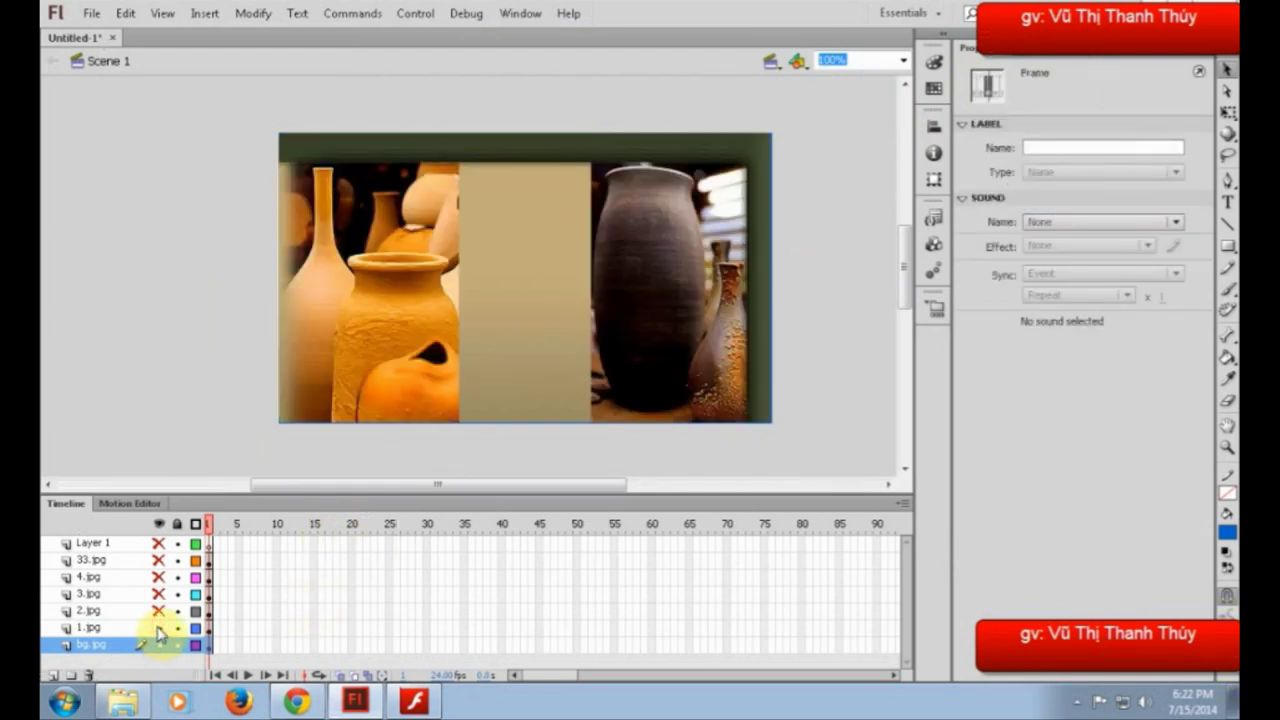
pyautogui.click(158, 611)
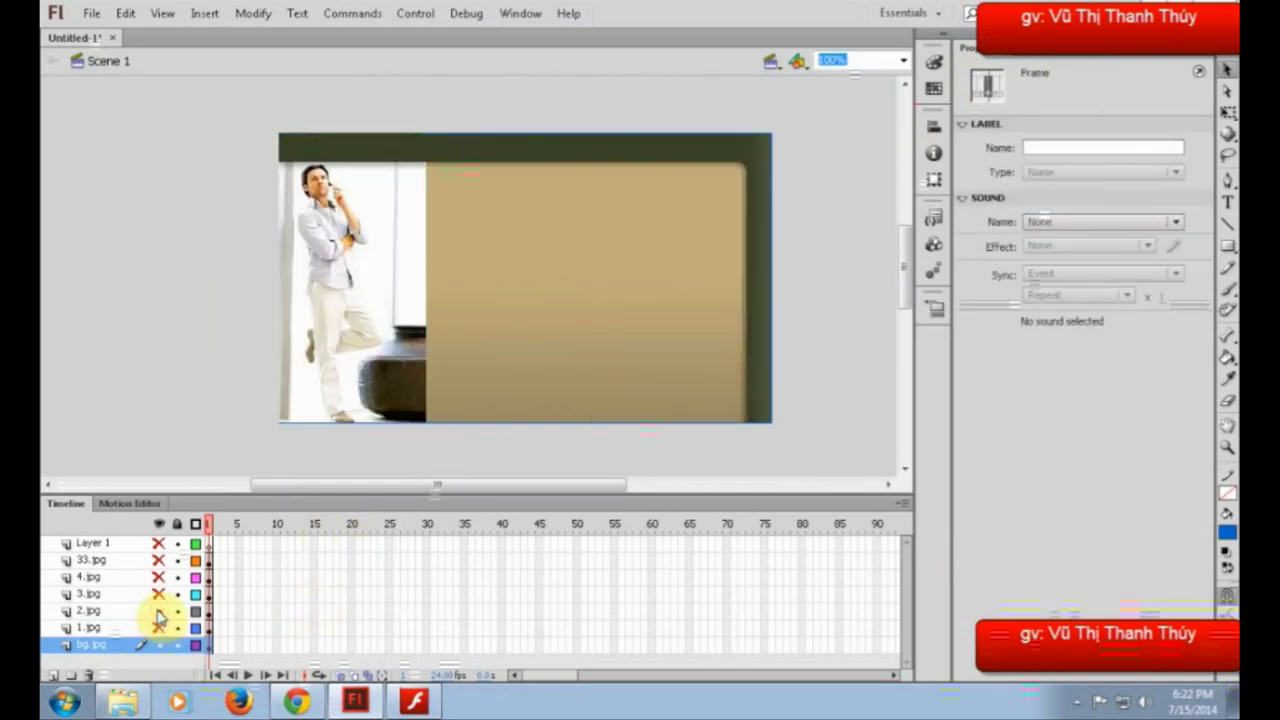
pyautogui.click(372, 310)
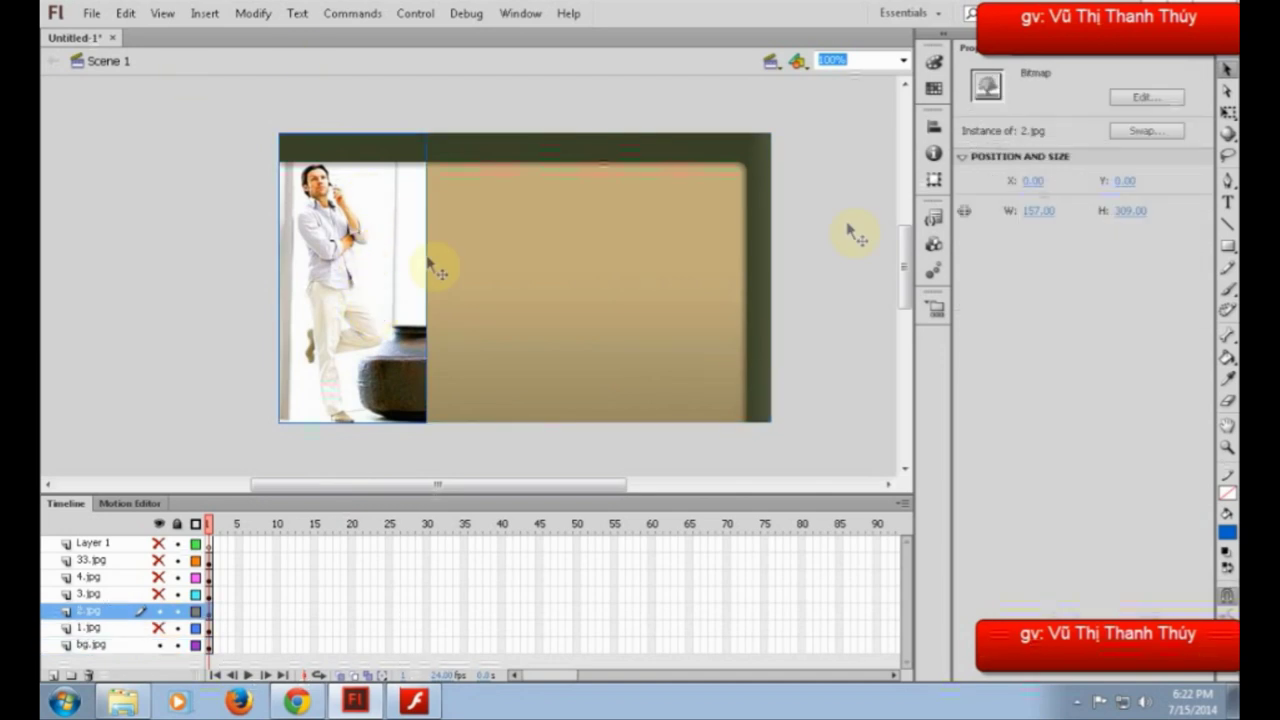
pyautogui.click(933, 126)
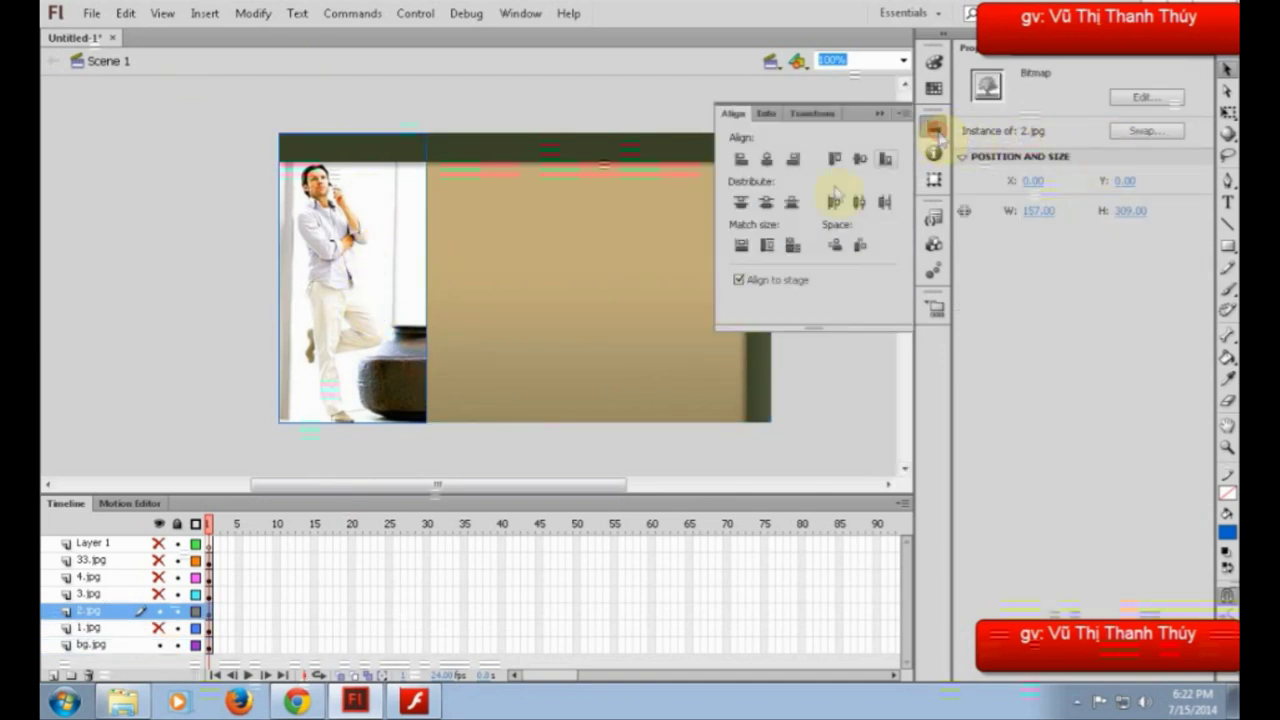
pyautogui.click(767, 160)
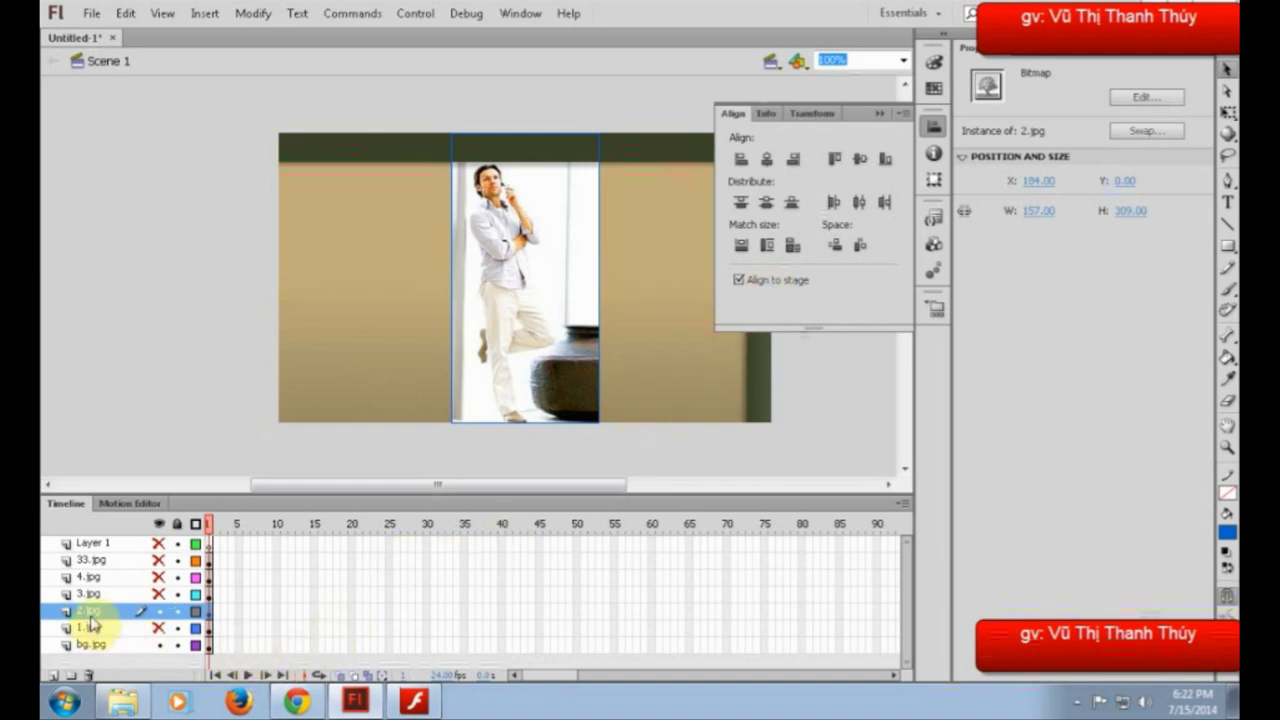
pyautogui.moveTo(90, 612); pyautogui.dragTo(92, 636)
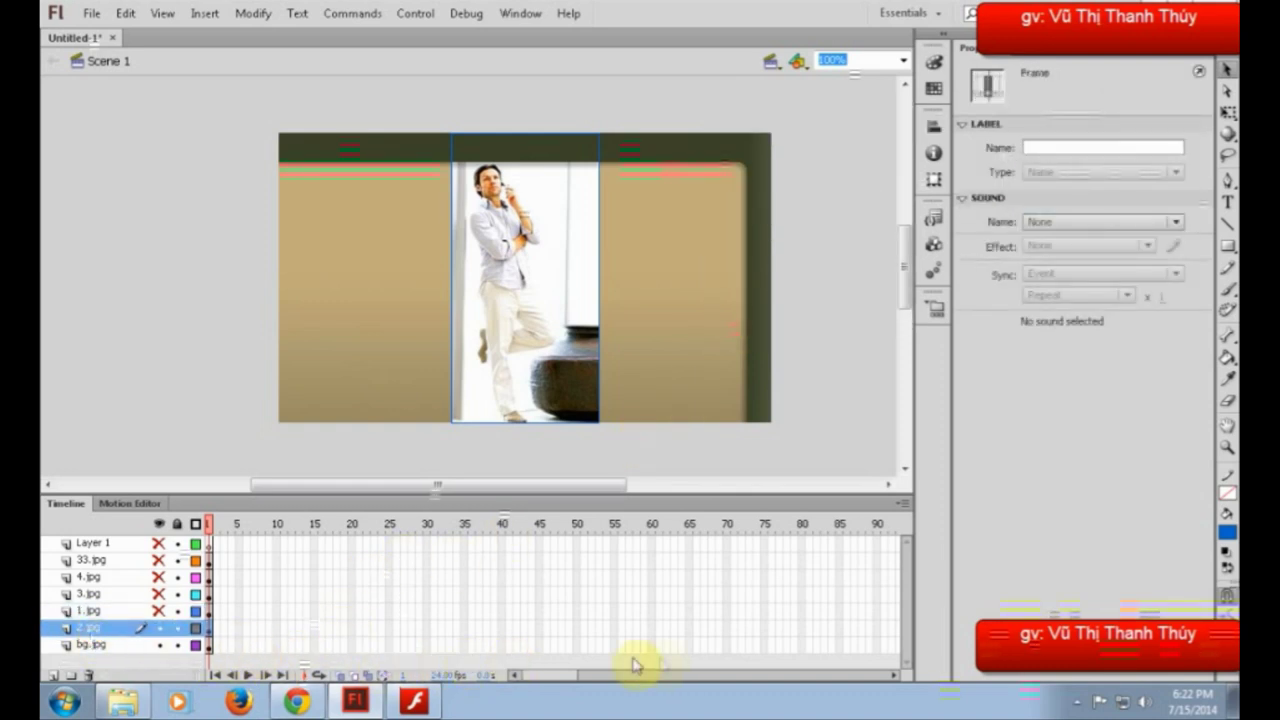
# - Extend the bg.jpg layer to frame 90 and the 2.jpg layer to frame 15
pyautogui.click(878, 646)
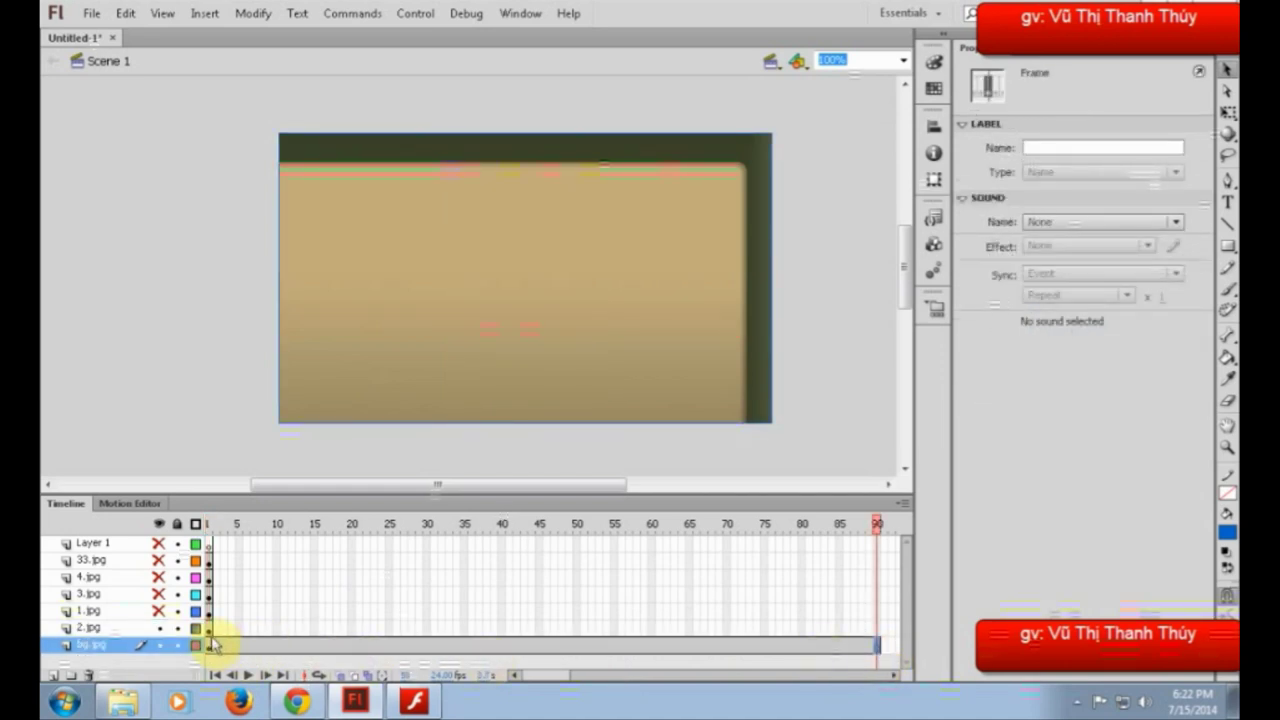
pyautogui.click(314, 628)
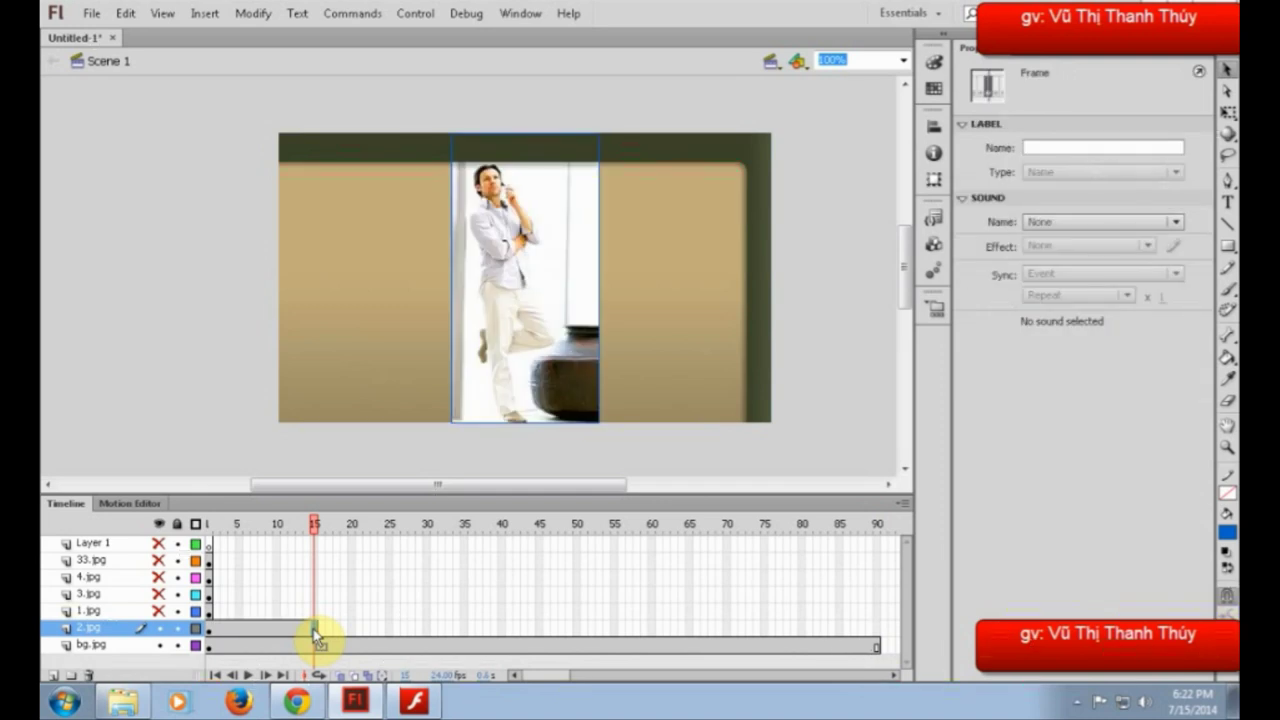
# - Add a new layer above 2.jpg and draw a blue rectangle below the stage on frame 1, slightly wider than the man's photo
pyautogui.click(55, 677)
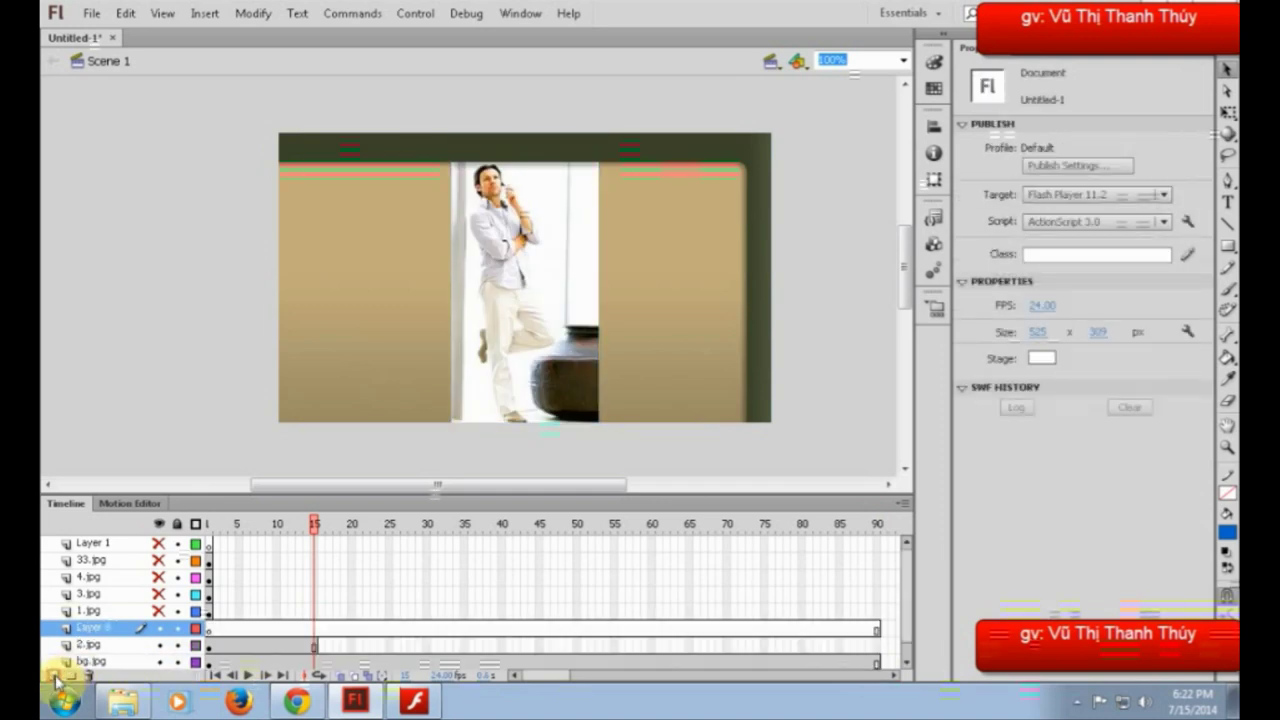
pyautogui.click(209, 629)
pyautogui.click(905, 303)
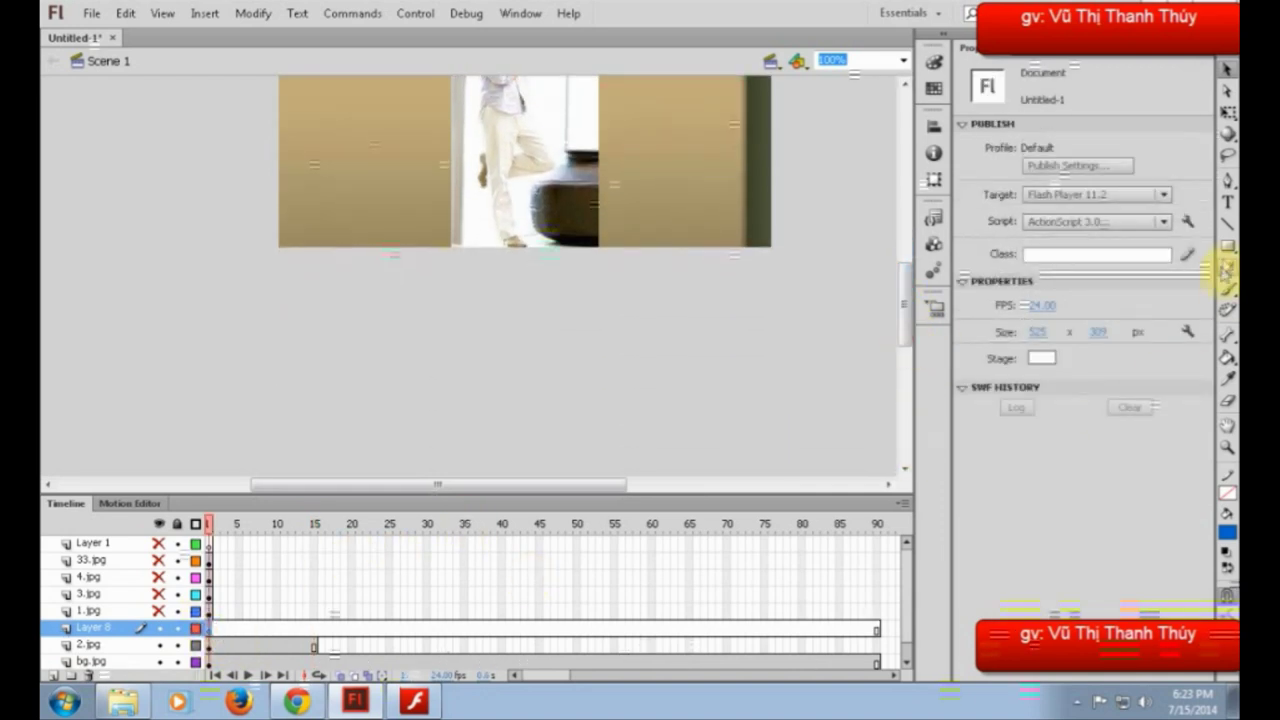
pyautogui.click(1227, 246)
pyautogui.moveTo(434, 293); pyautogui.dragTo(619, 600)
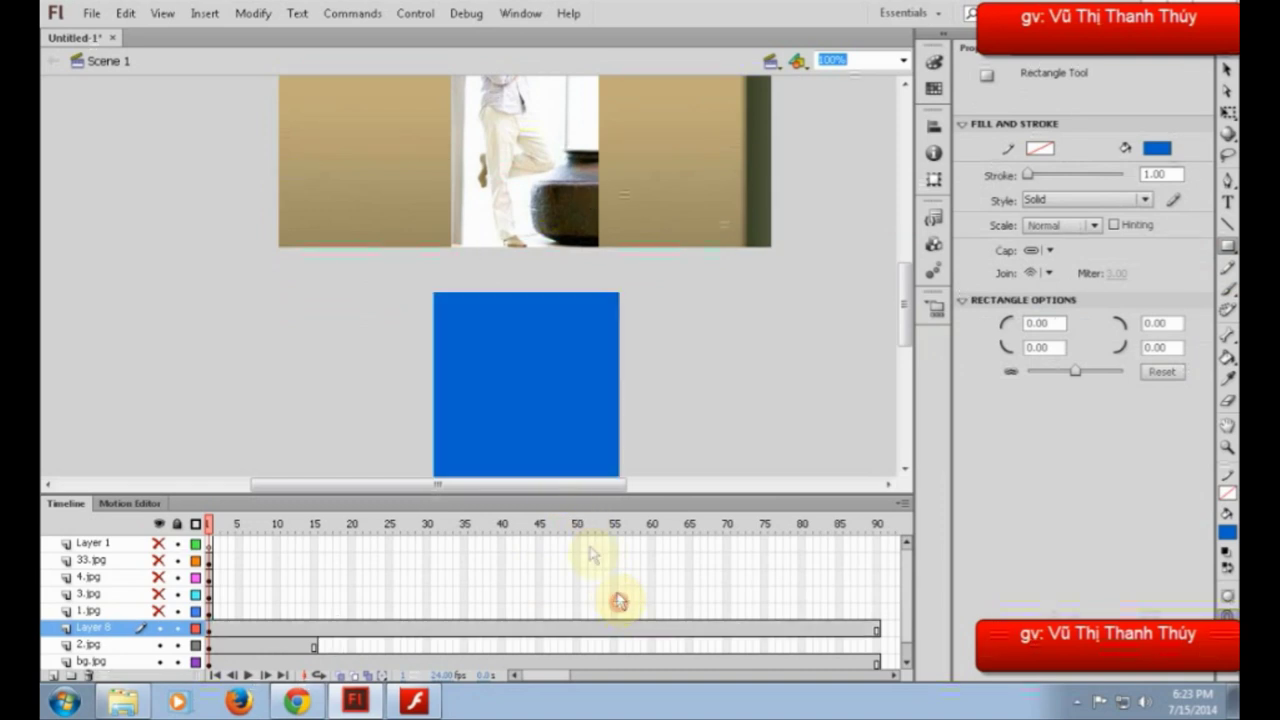
# - Create a classic tween on the blue rectangle's layer from frame 1
pyautogui.rightClick(207, 627)
pyautogui.click(267, 170)
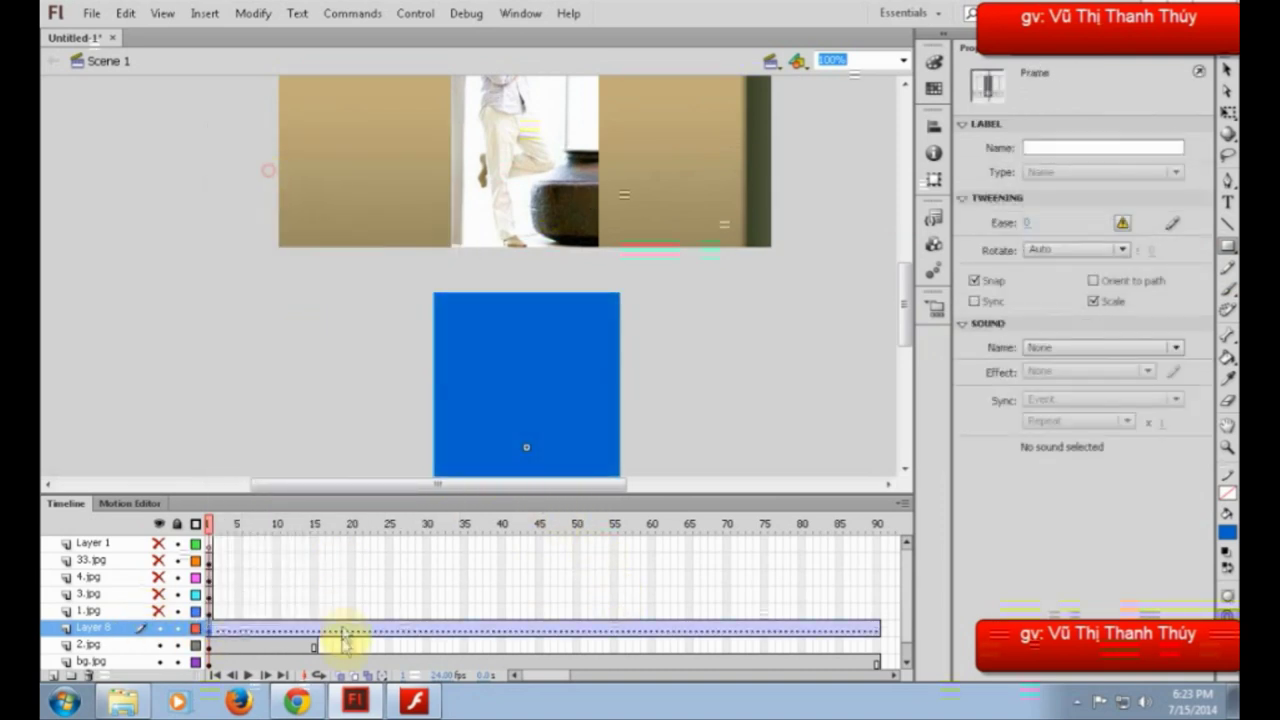
# - Add a keyframe at frame 15 on the blue rectangle's layer and move the rectangle up to the stage centre, covering the man's photo
pyautogui.click(314, 630)
pyautogui.press('F6')
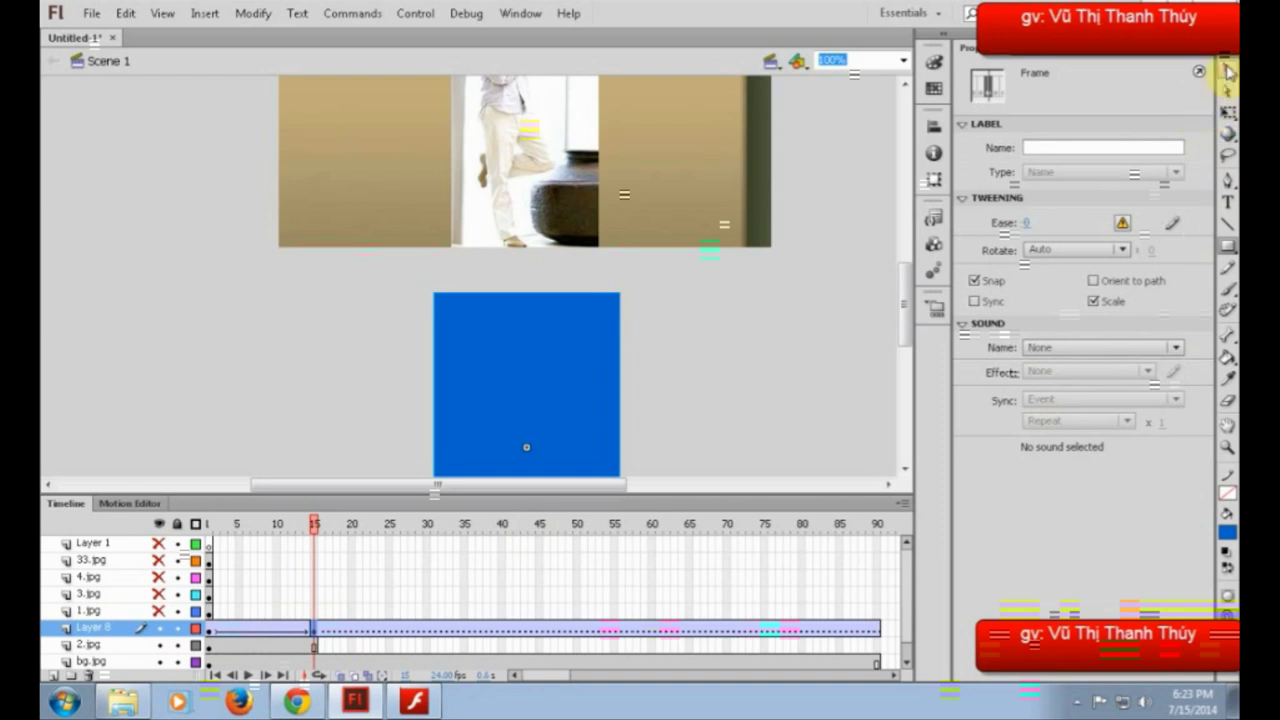
pyautogui.click(1228, 70)
pyautogui.hotkey('ctrl', '-')
pyautogui.moveTo(467, 363); pyautogui.dragTo(478, 212)
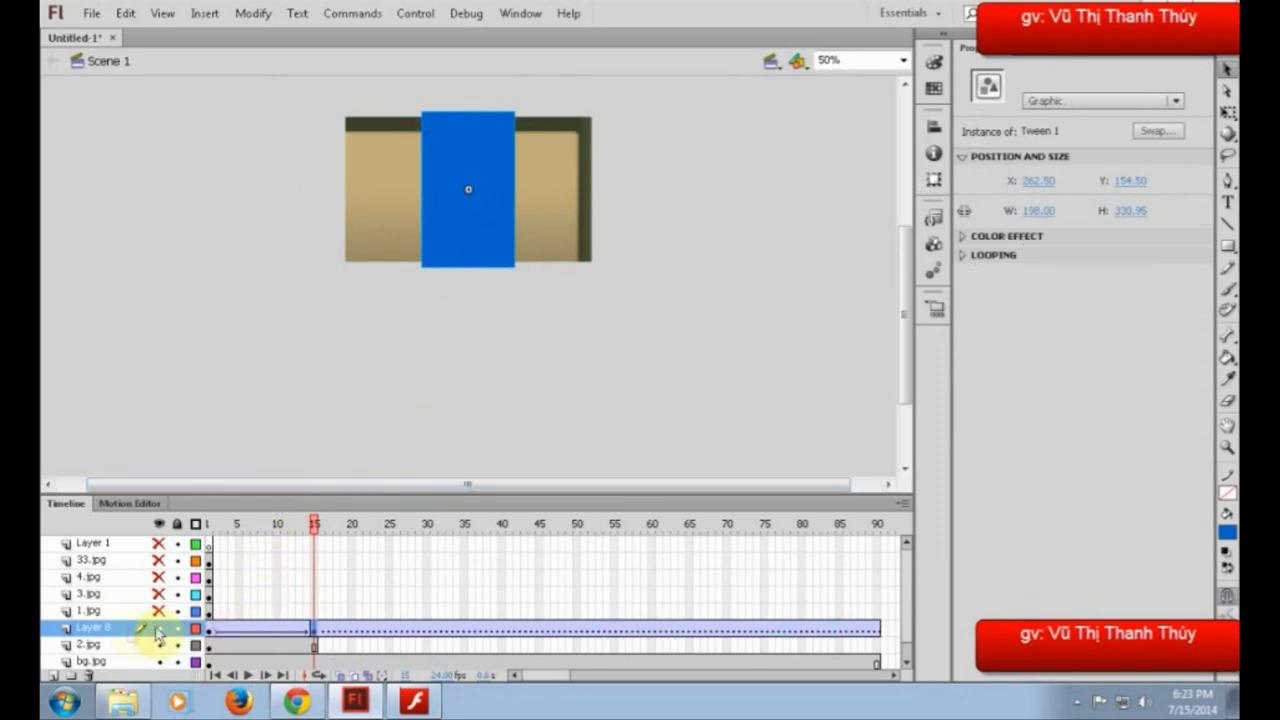
# - Convert the blue rectangle's layer into a mask over 2.jpg and preview the reveal from frame 1 towards frame 15
pyautogui.rightClick(93, 630)
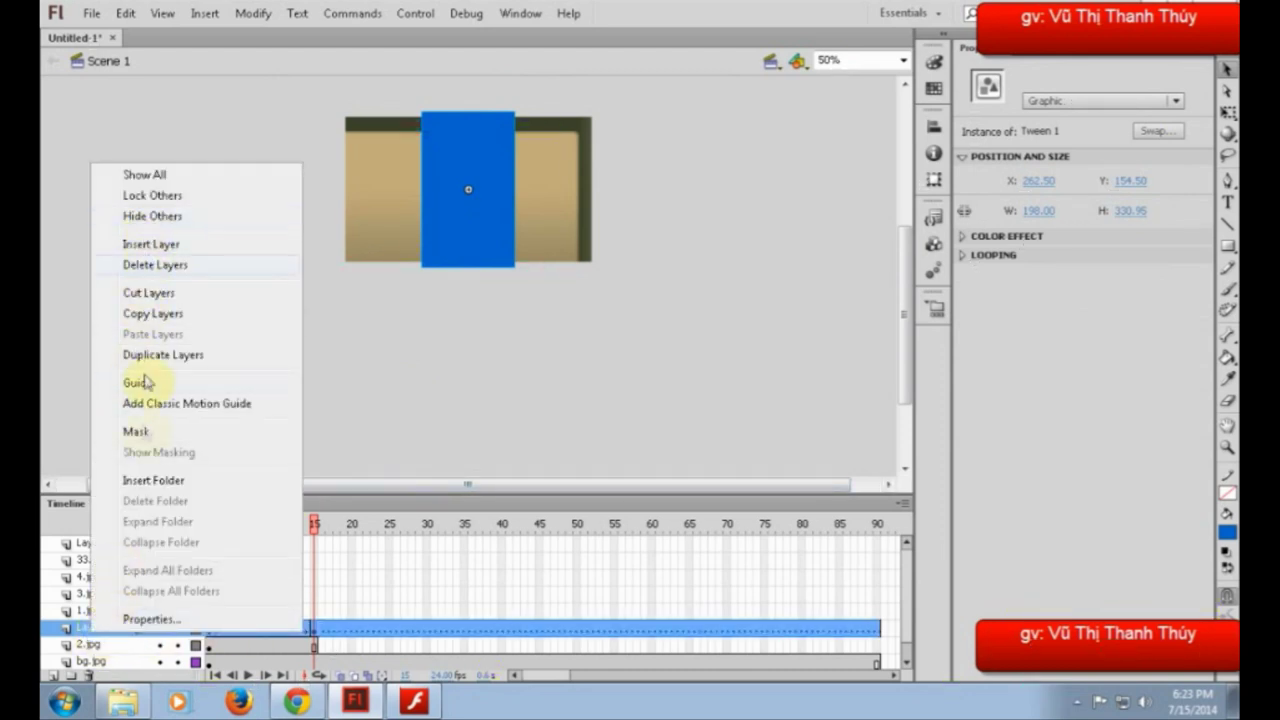
pyautogui.click(136, 431)
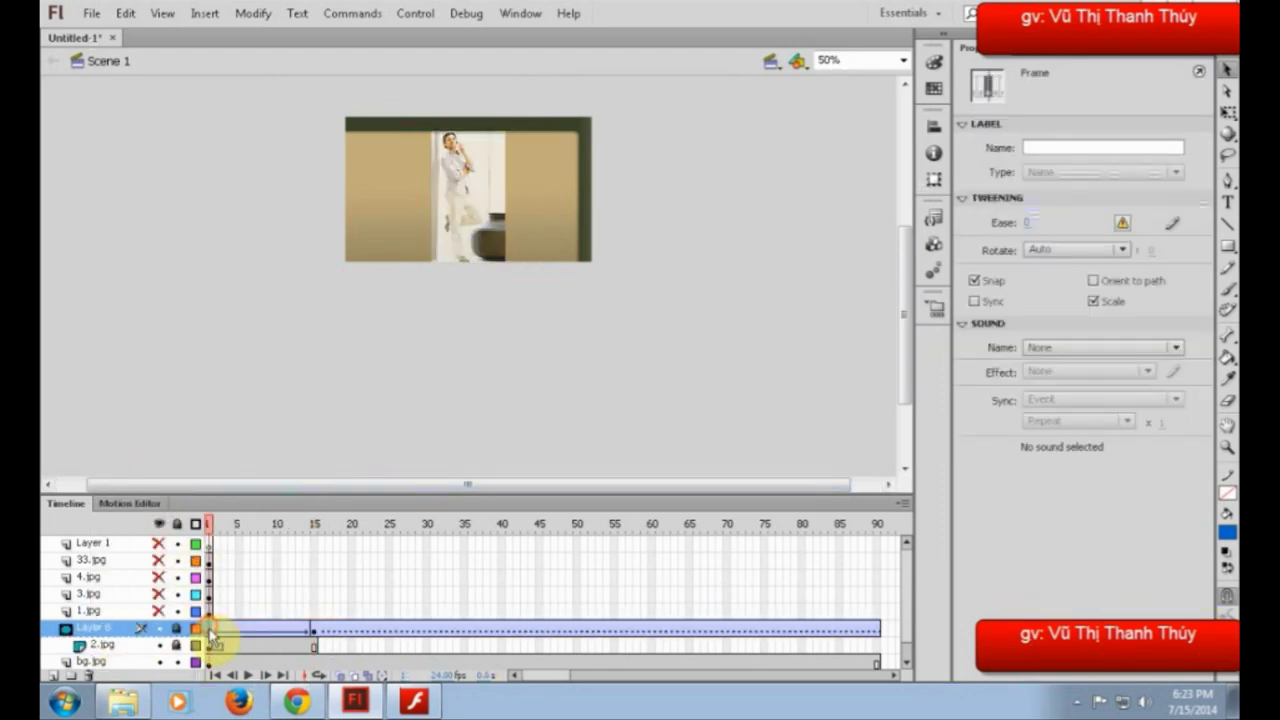
pyautogui.click(212, 632)
pyautogui.moveTo(210, 528); pyautogui.dragTo(312, 530)
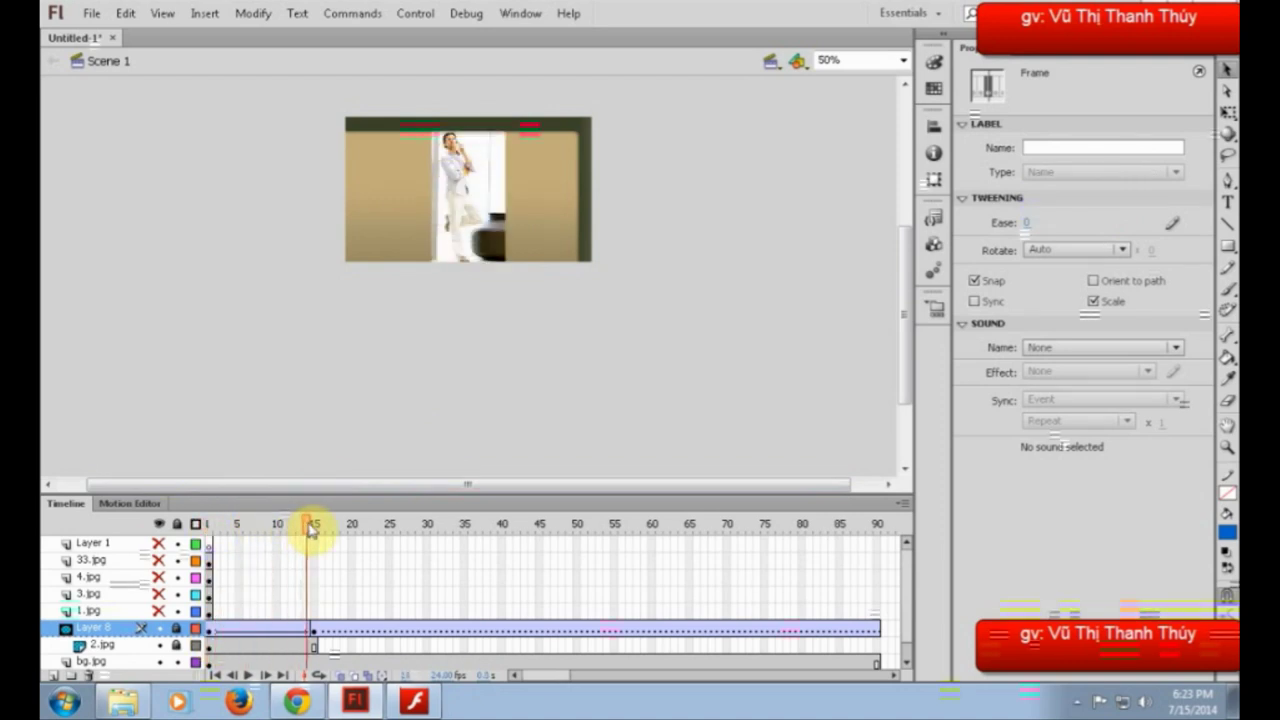
pyautogui.hotkey('ctrl', '1')
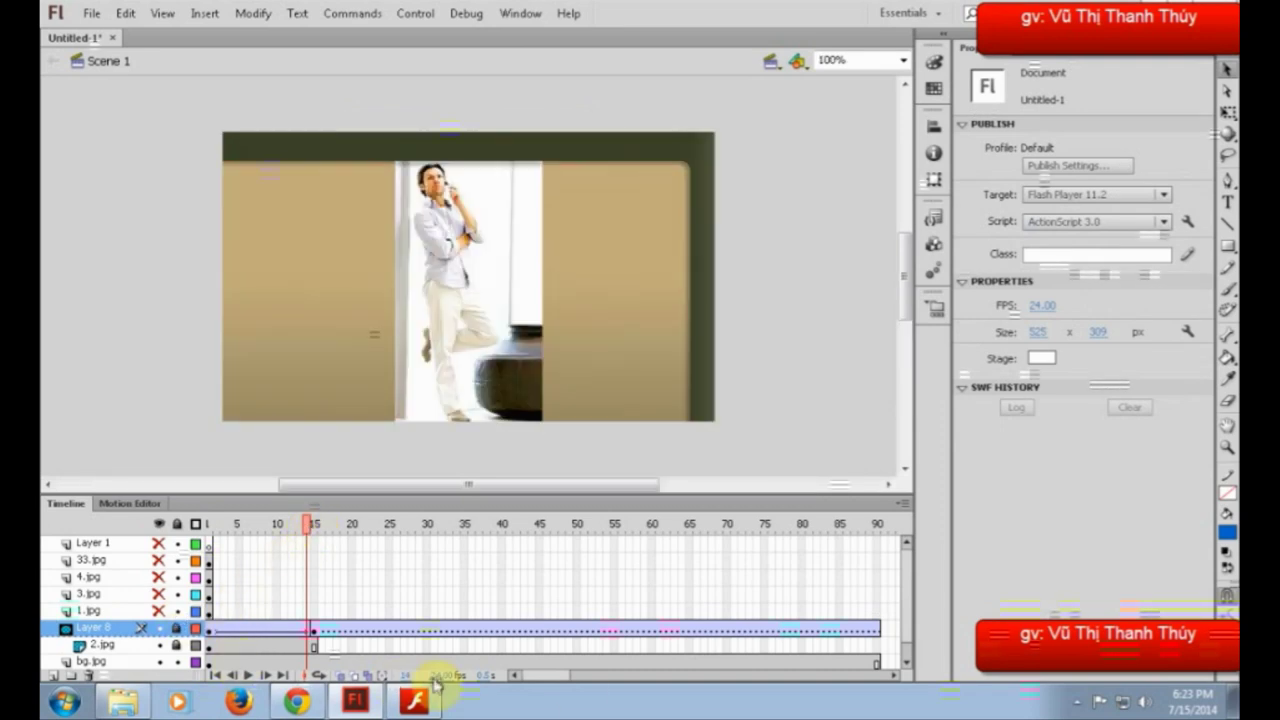
# - Switch to Flash Player, replay the reference SWF to examine its opening animation, and minimise it
pyautogui.click(415, 703)
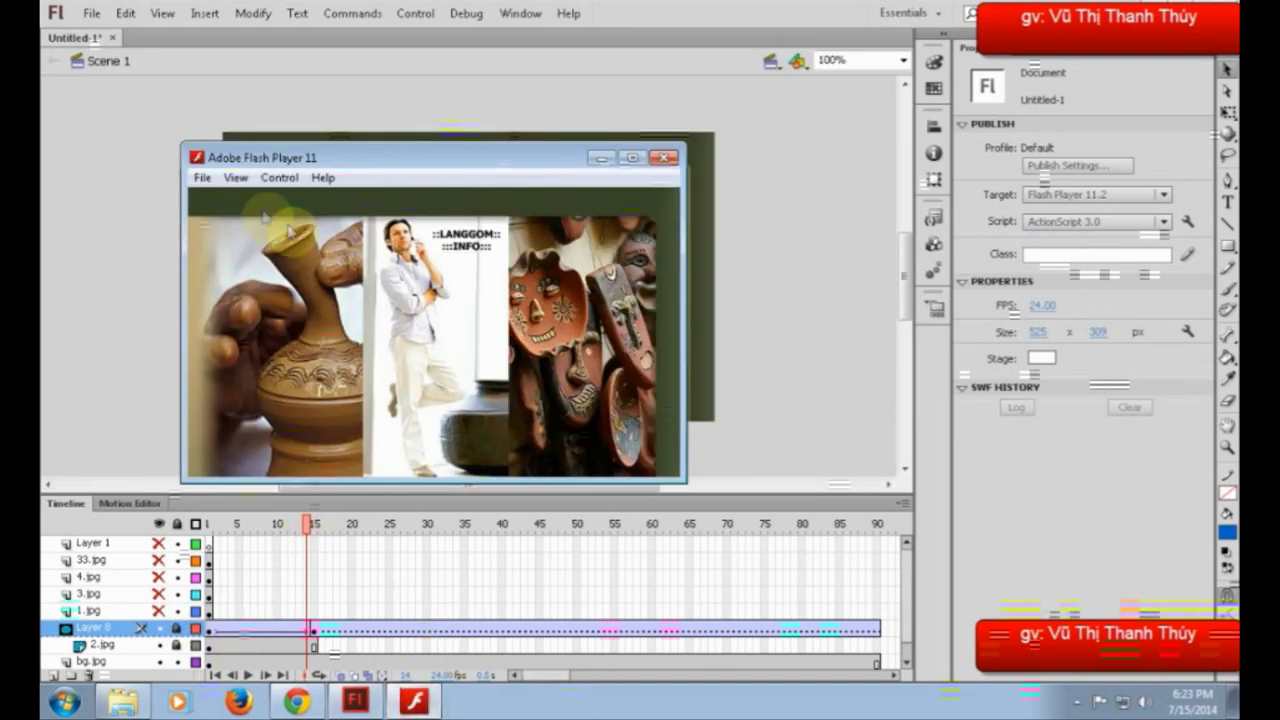
pyautogui.click(279, 177)
pyautogui.click(290, 201)
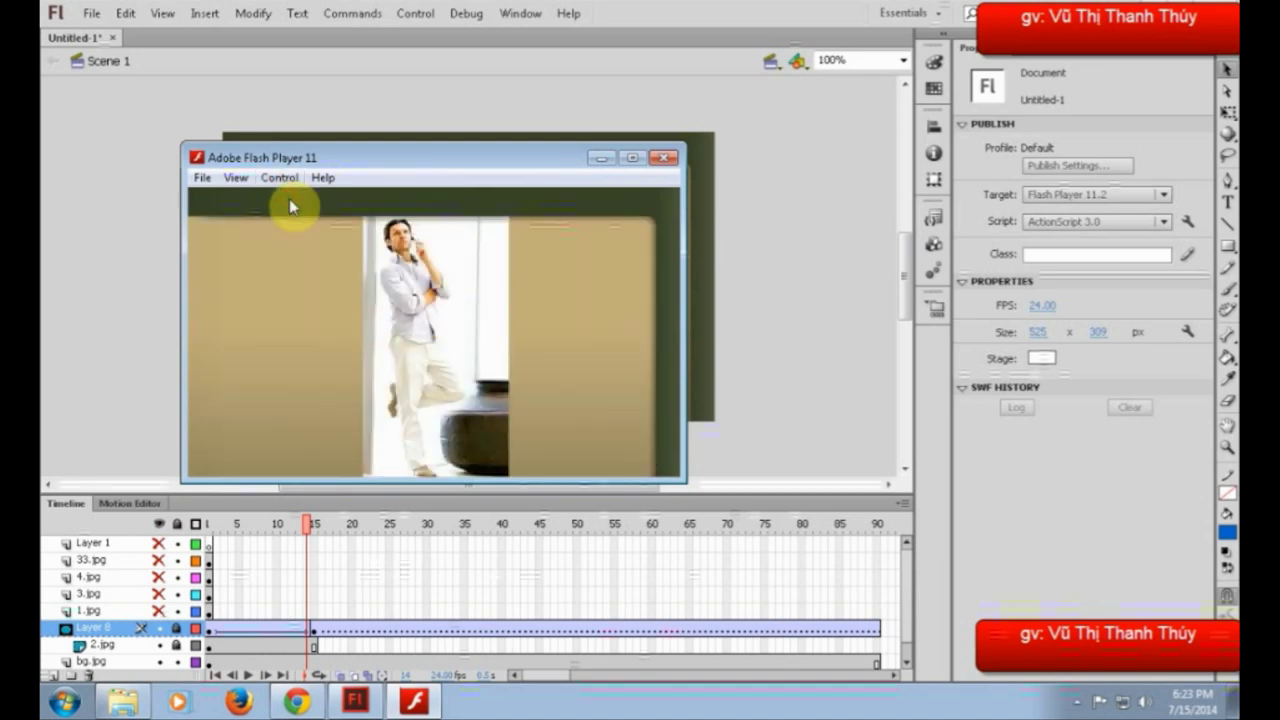
pyautogui.click(601, 158)
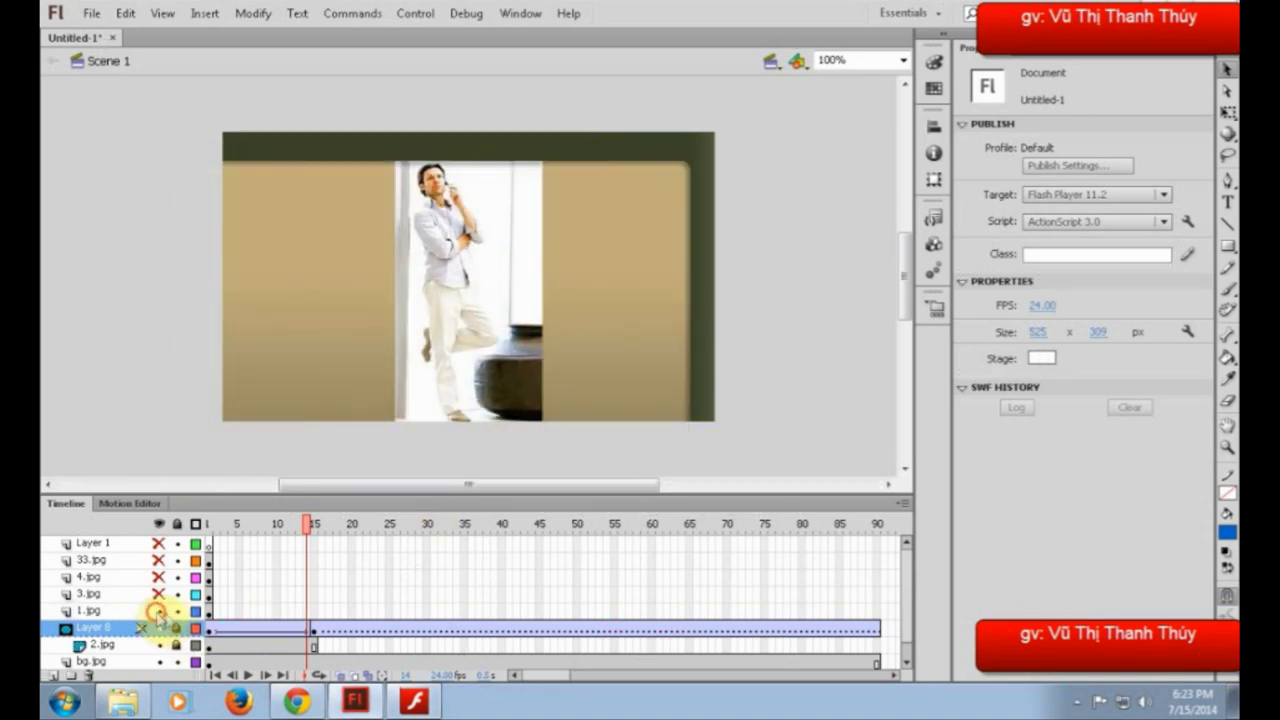
# - Show the 1.jpg layer, move its first keyframe to frame 15 and create a classic tween with an end keyframe at frame 30
pyautogui.click(209, 611)
pyautogui.moveTo(211, 616); pyautogui.dragTo(314, 617)
pyautogui.rightClick(313, 617)
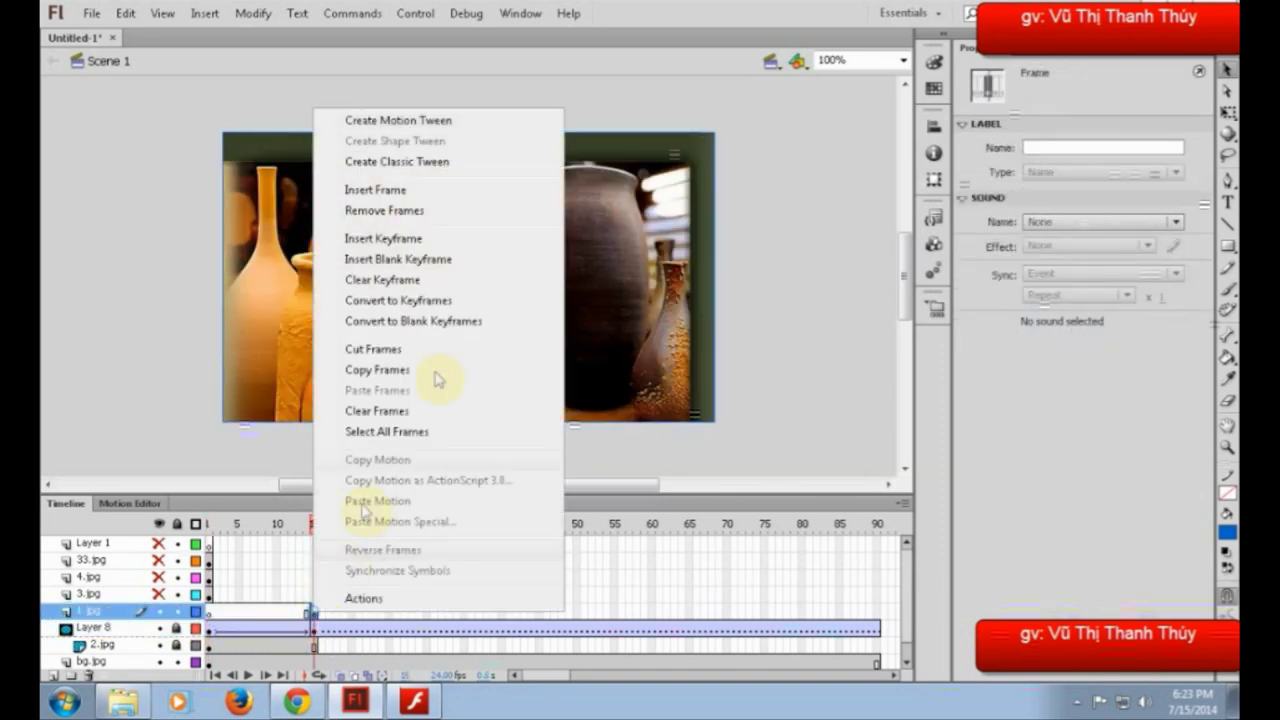
pyautogui.click(432, 164)
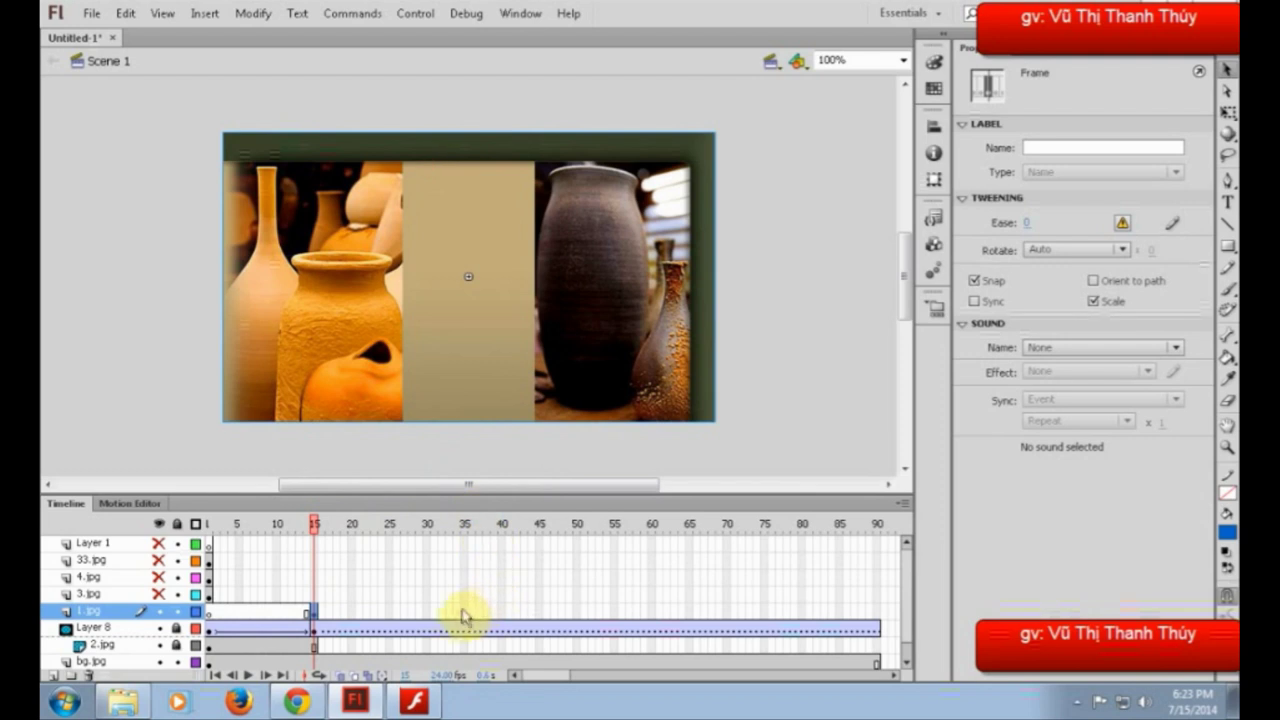
pyautogui.click(431, 612)
pyautogui.press('F6')
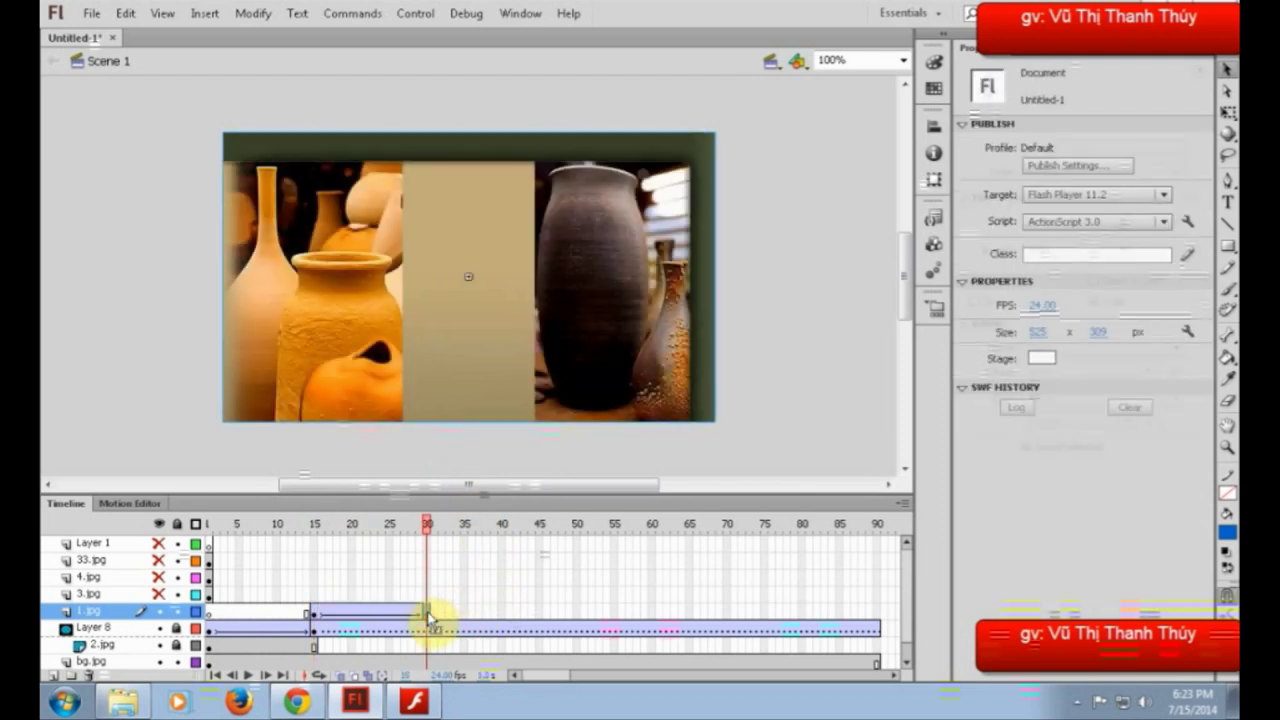
# - Set the 1.jpg instance's alpha to 0% at frame 15 and preview the fade-in
pyautogui.click(315, 614)
pyautogui.click(349, 343)
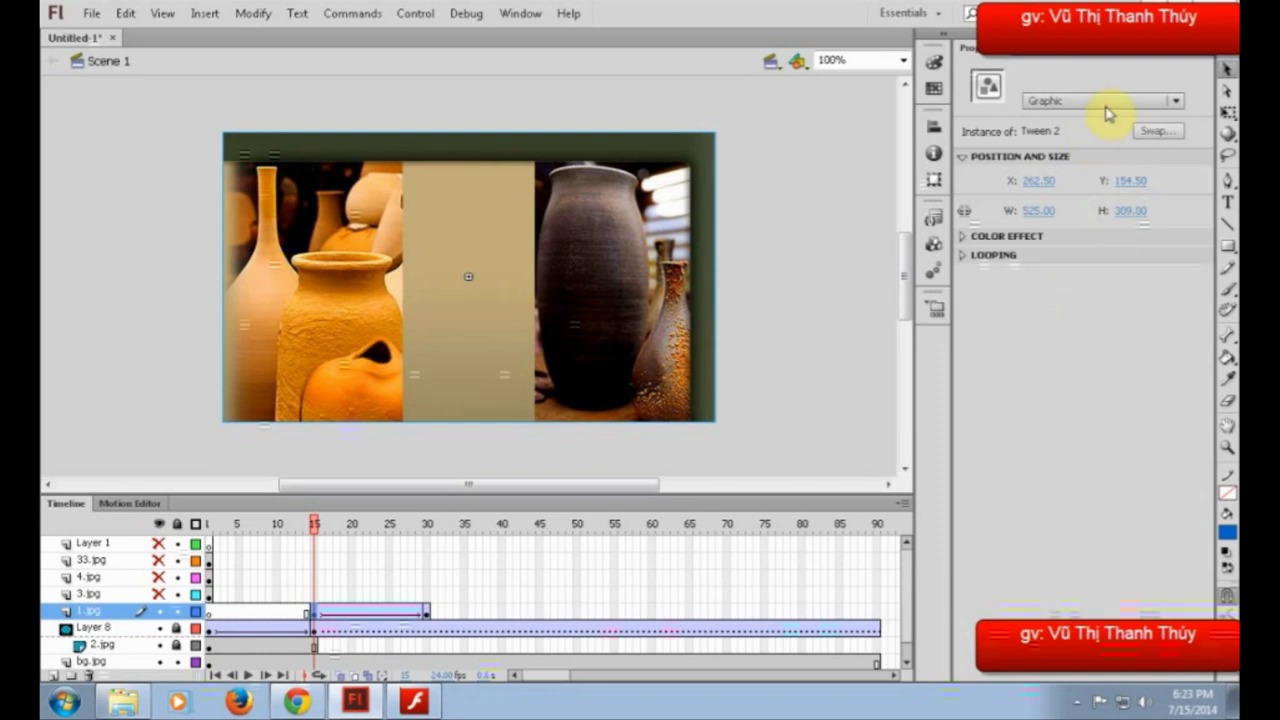
pyautogui.click(1010, 240)
pyautogui.click(1090, 259)
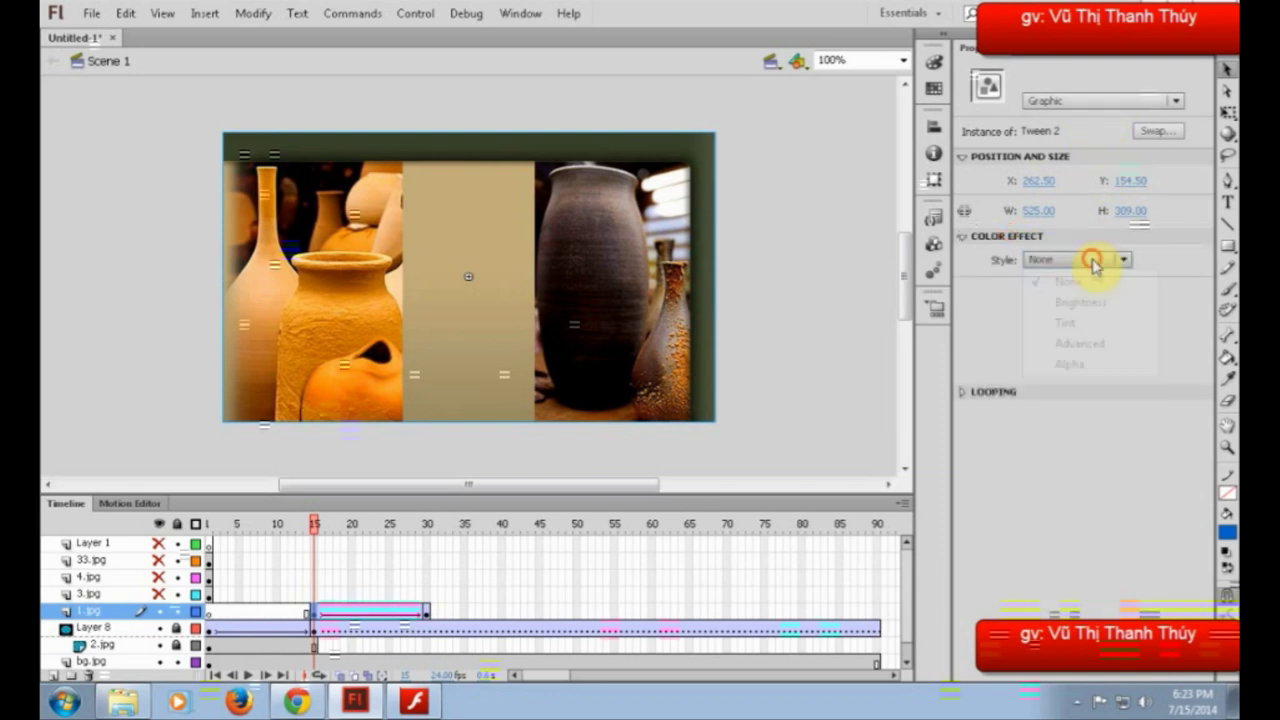
pyautogui.click(1077, 364)
pyautogui.moveTo(1127, 290); pyautogui.dragTo(934, 314)
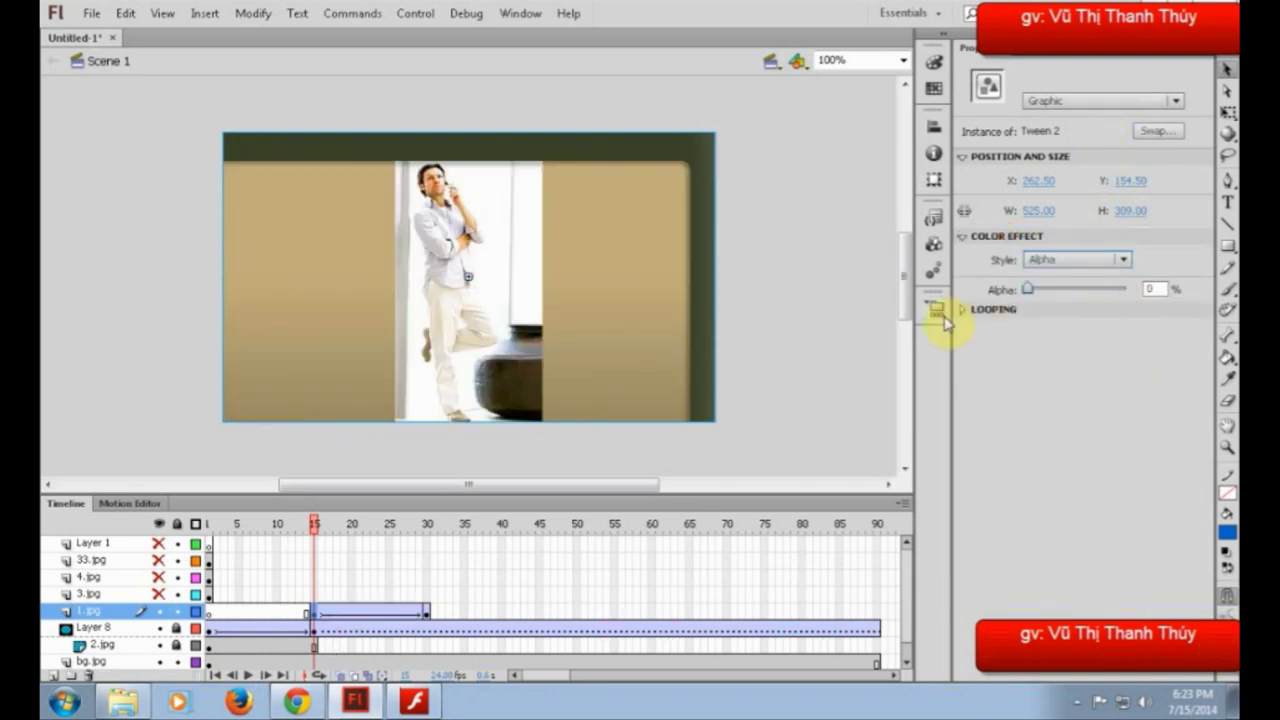
pyautogui.moveTo(315, 535); pyautogui.dragTo(403, 530)
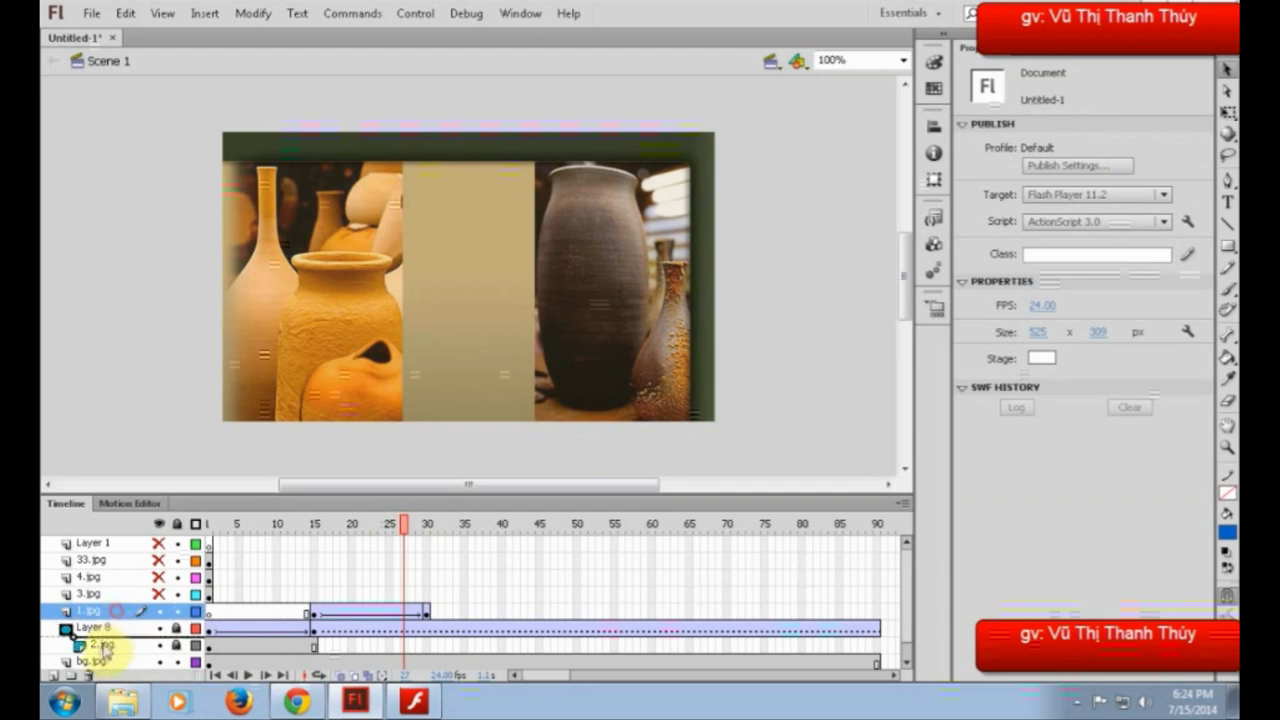
# - Move the 1.jpg layer directly above bg.jpg, outside the mask, extend the 2.jpg layer to frame 30 and preview the result
pyautogui.moveTo(105, 648); pyautogui.dragTo(50, 645)
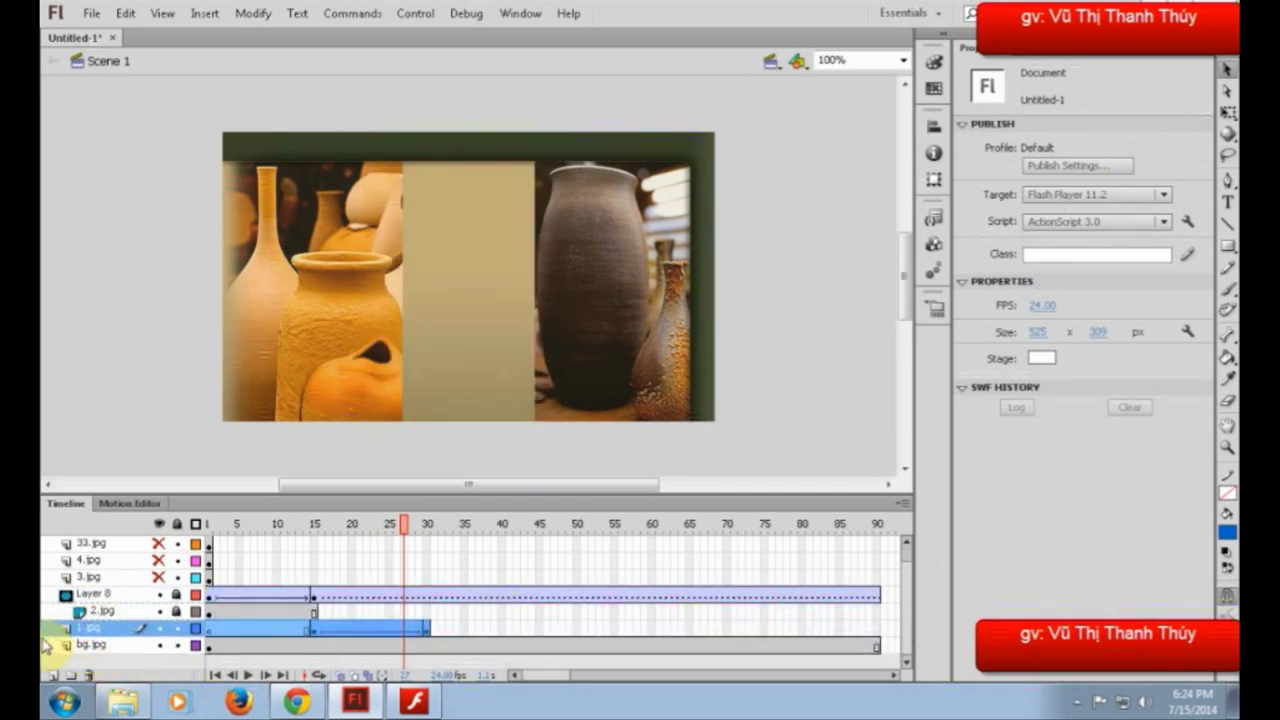
pyautogui.click(427, 612)
pyautogui.press('F5')
pyautogui.press('Return')
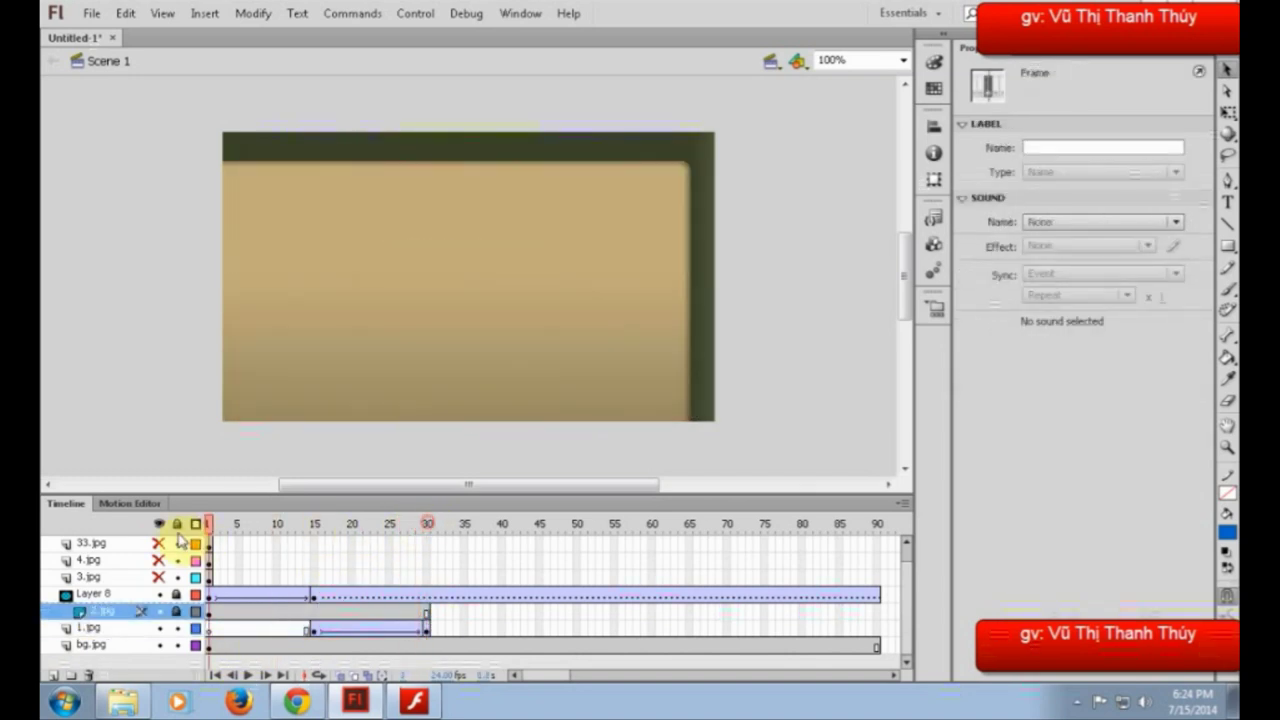
pyautogui.moveTo(209, 525); pyautogui.dragTo(356, 544)
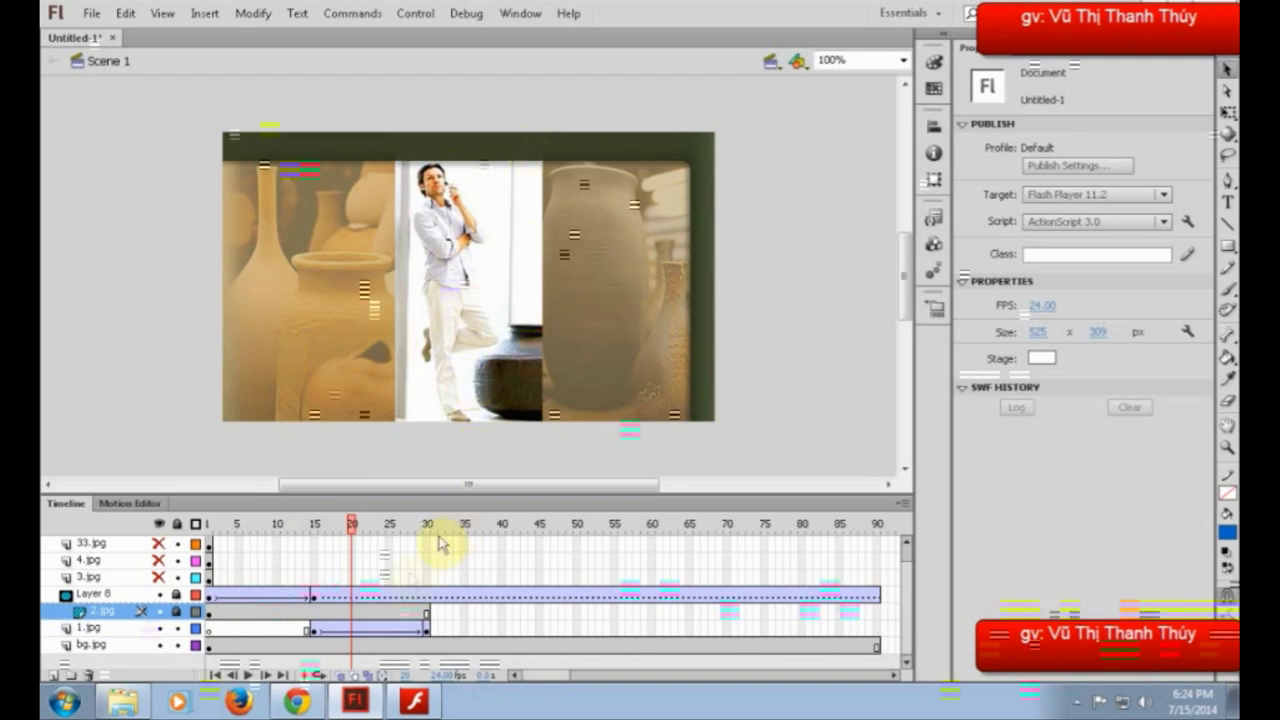
# - Try the 1.jpg layer above 3.jpg to compare the stacking, and return it directly above bg.jpg
pyautogui.click(92, 628)
pyautogui.moveTo(92, 628); pyautogui.dragTo(100, 577)
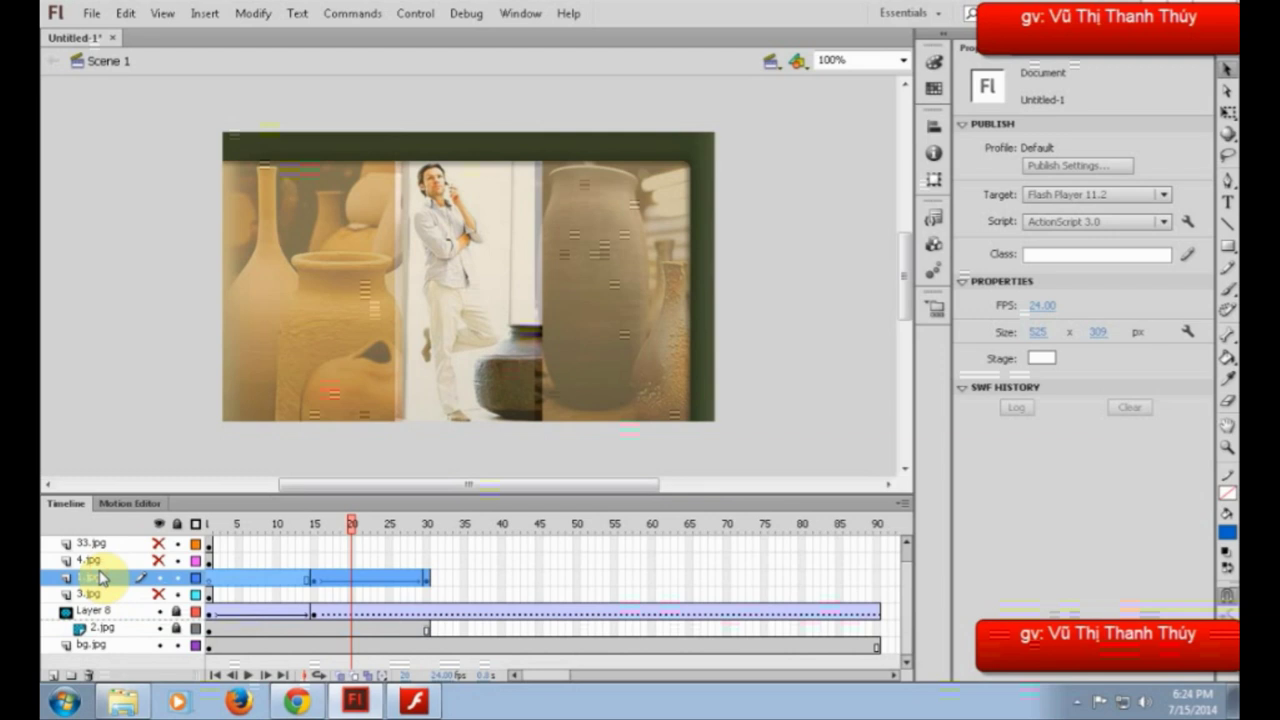
pyautogui.click(428, 577)
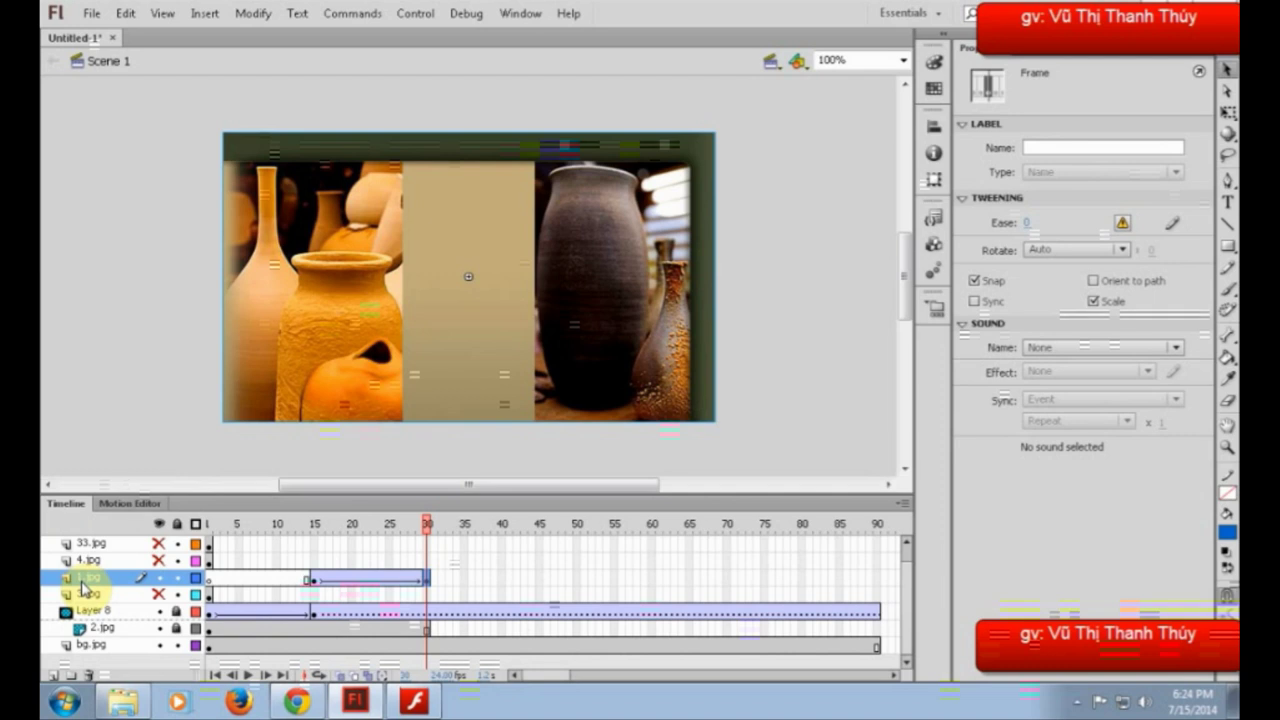
pyautogui.moveTo(85, 590); pyautogui.dragTo(100, 648)
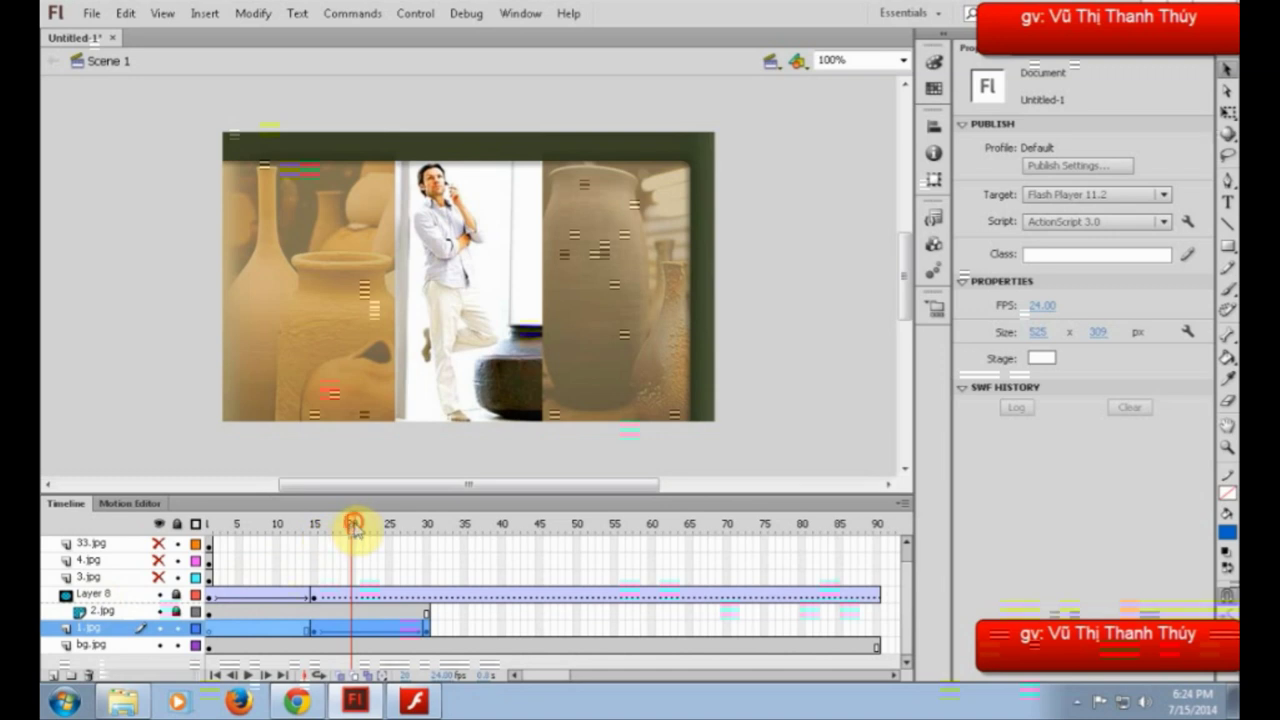
# - Preview the mask reveal and the pottery image's fade-in from frame 1 to frame 30
pyautogui.moveTo(353, 527); pyautogui.dragTo(208, 557)
pyautogui.click(240, 637)
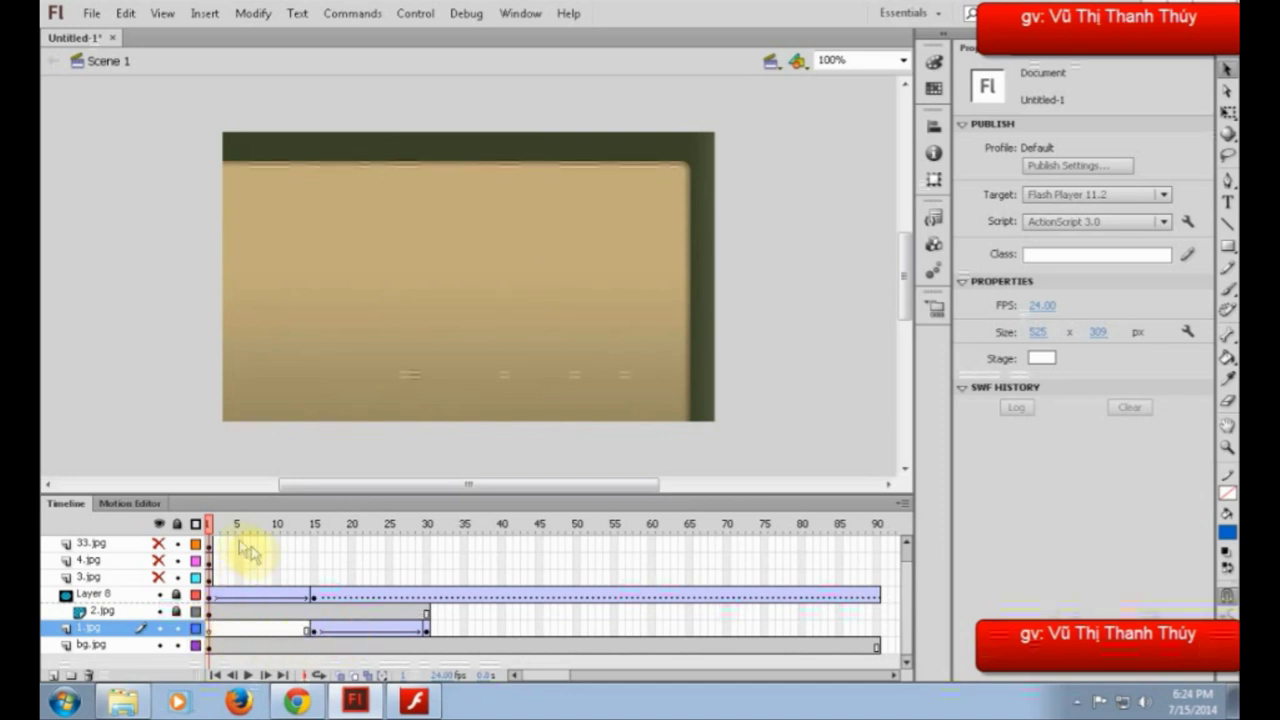
pyautogui.moveTo(209, 530); pyautogui.dragTo(427, 543)
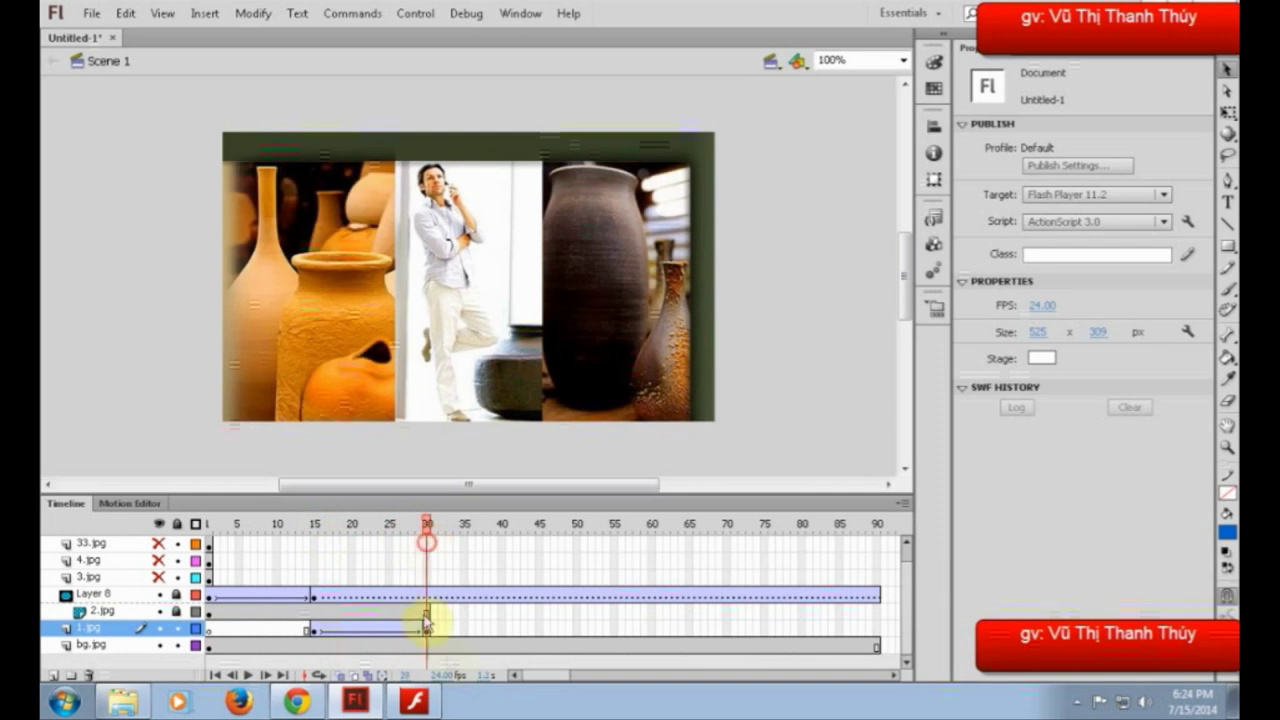
# - Switch to Flash Player, play the reference SWF again to examine the image transitions, and dismiss its window
pyautogui.click(414, 701)
pyautogui.click(279, 177)
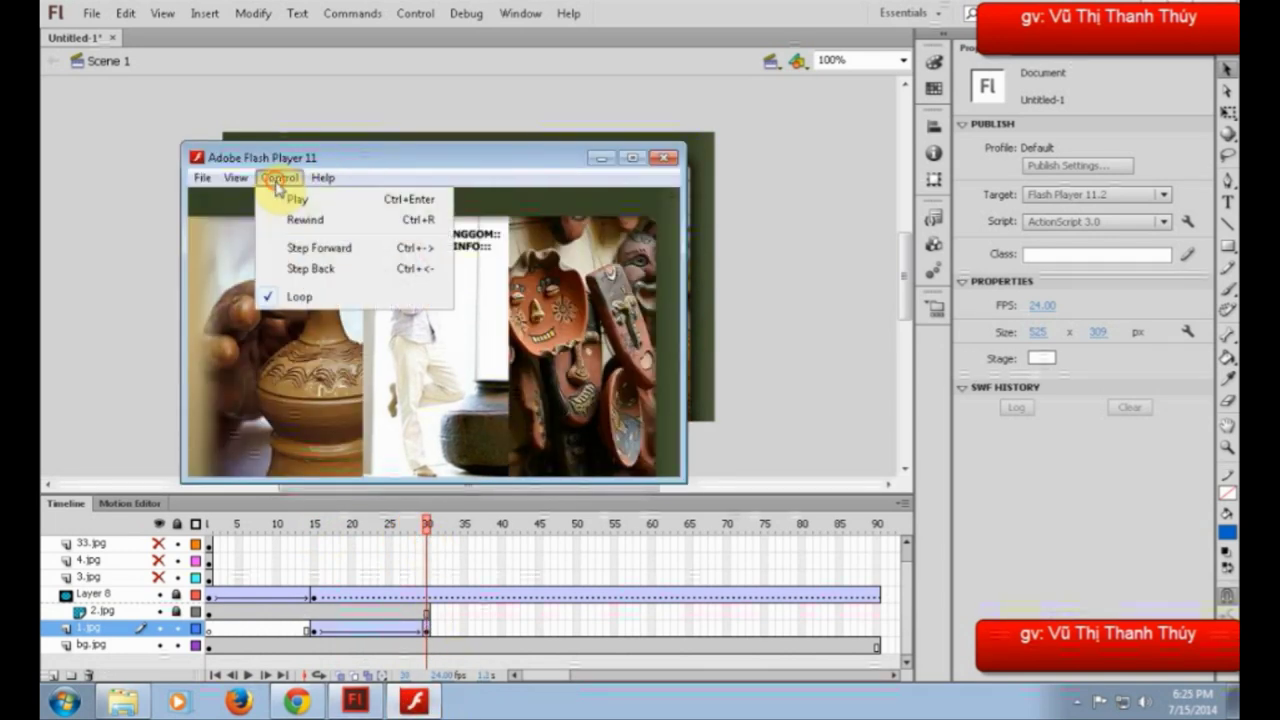
pyautogui.click(293, 216)
pyautogui.click(279, 177)
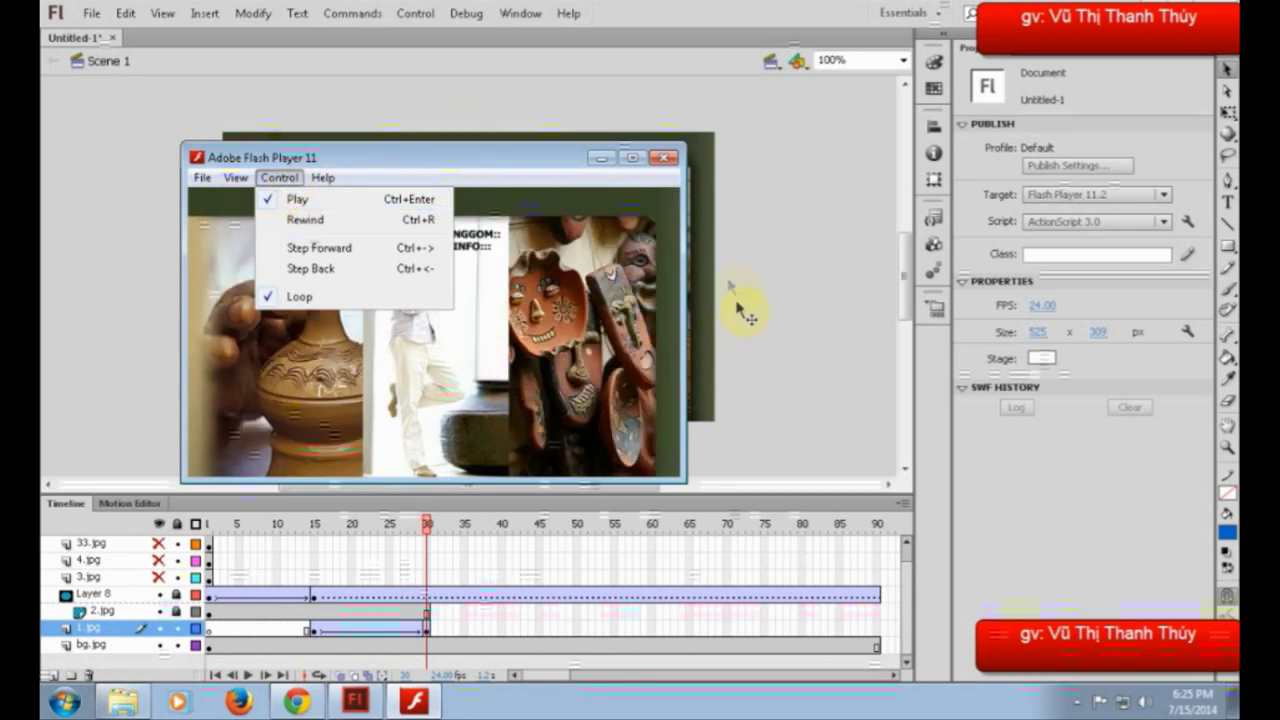
pyautogui.click(664, 157)
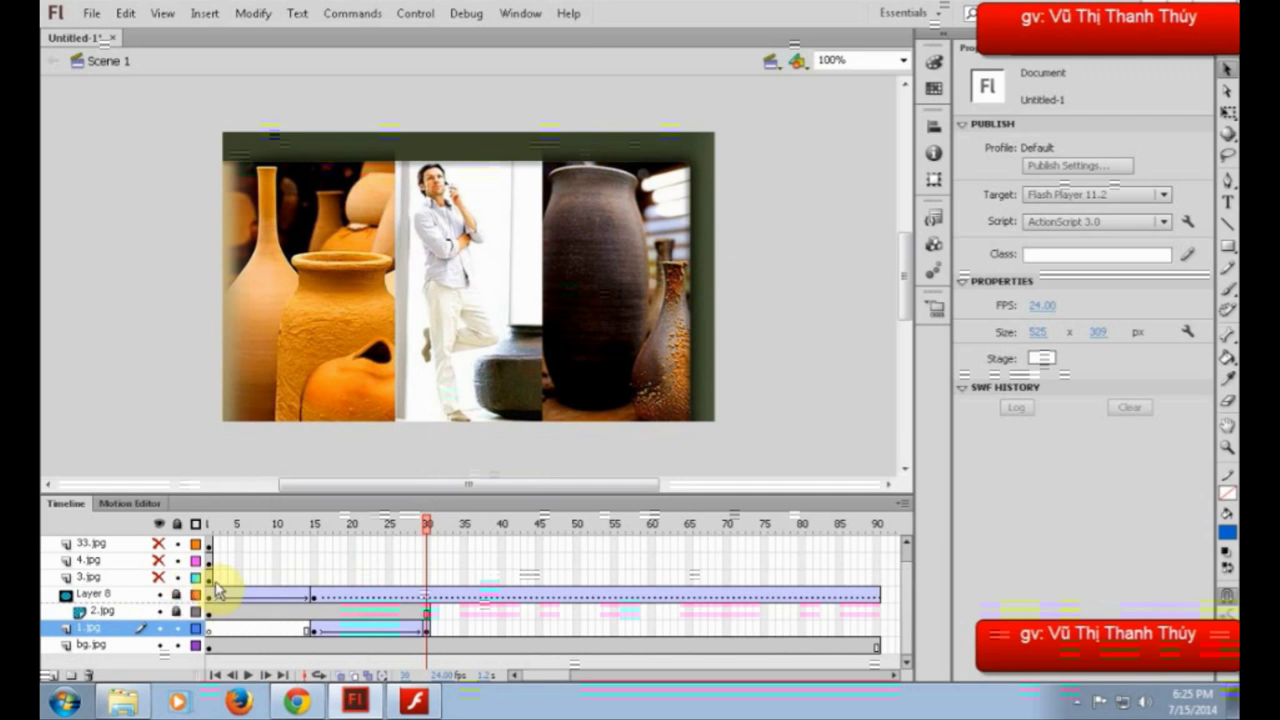
# - Show the 3.jpg and 4.jpg layers and move their first keyframes to frame 32
pyautogui.click(158, 577)
pyautogui.click(158, 560)
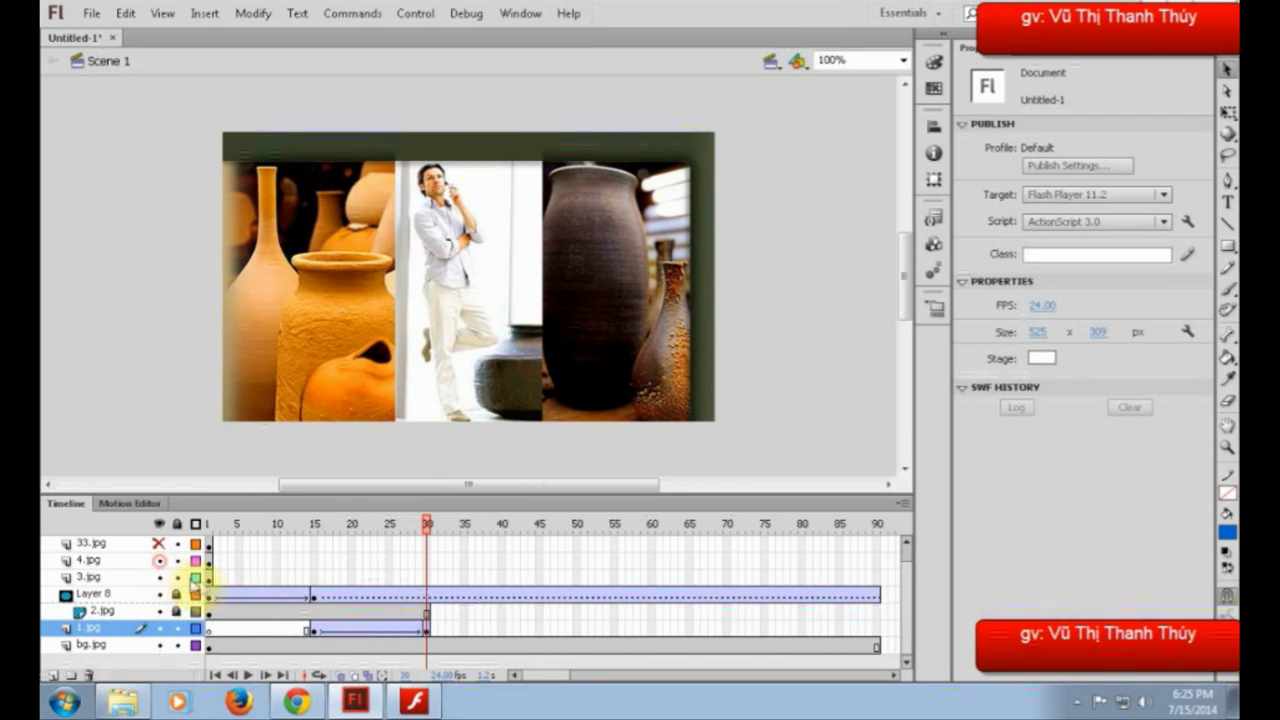
pyautogui.click(209, 578)
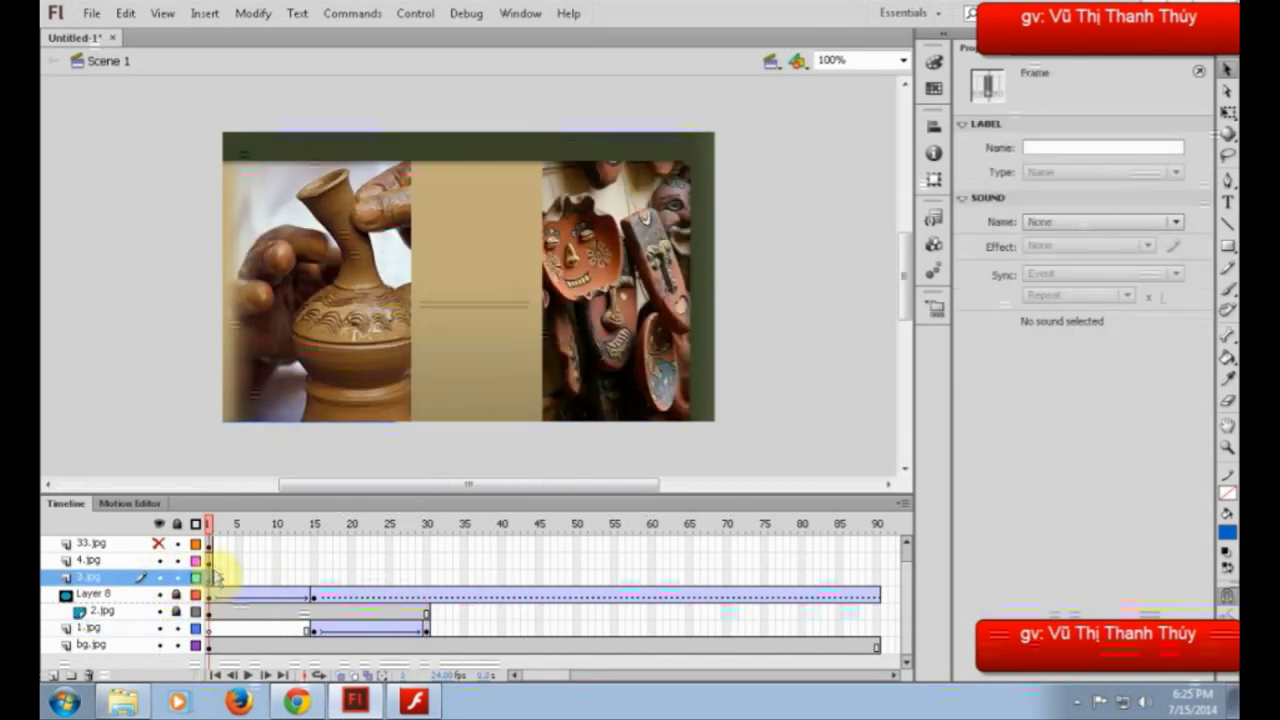
pyautogui.click(210, 562)
pyautogui.moveTo(210, 562); pyautogui.dragTo(445, 566)
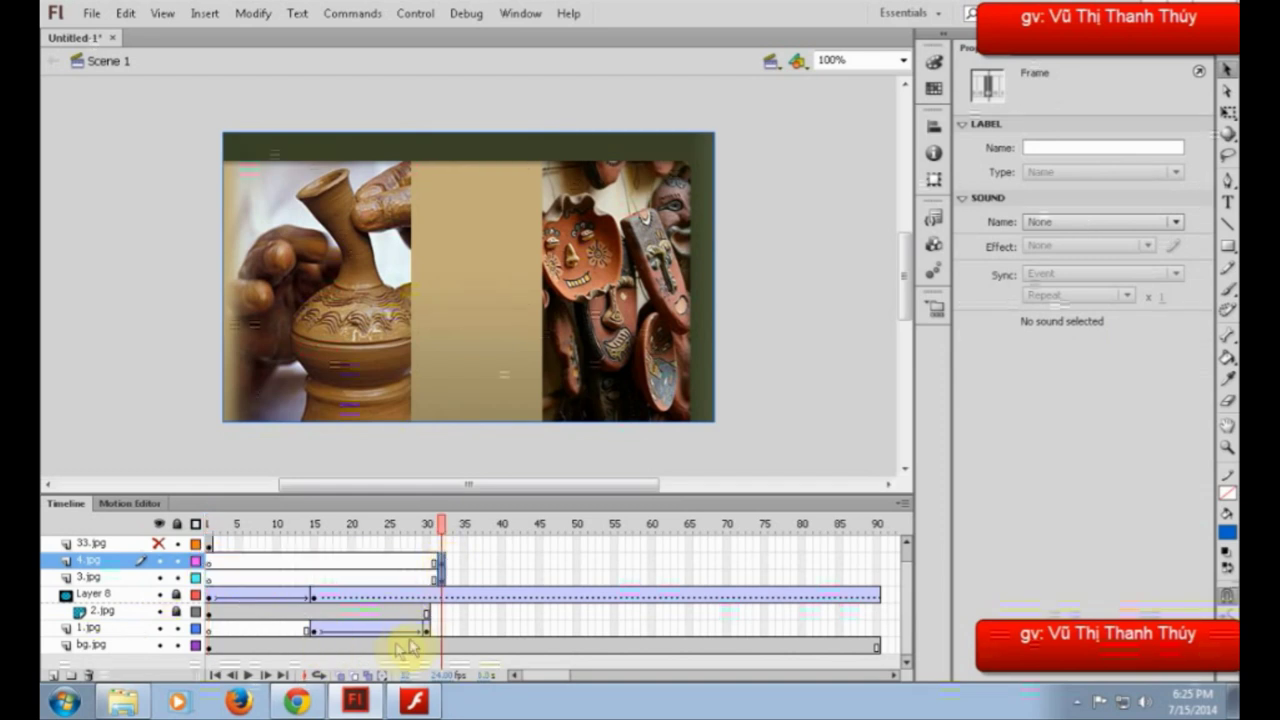
# - Create classic tweens on the 3.jpg and 4.jpg layers from frame 32 and add end keyframes at frame 50
pyautogui.rightClick(443, 568)
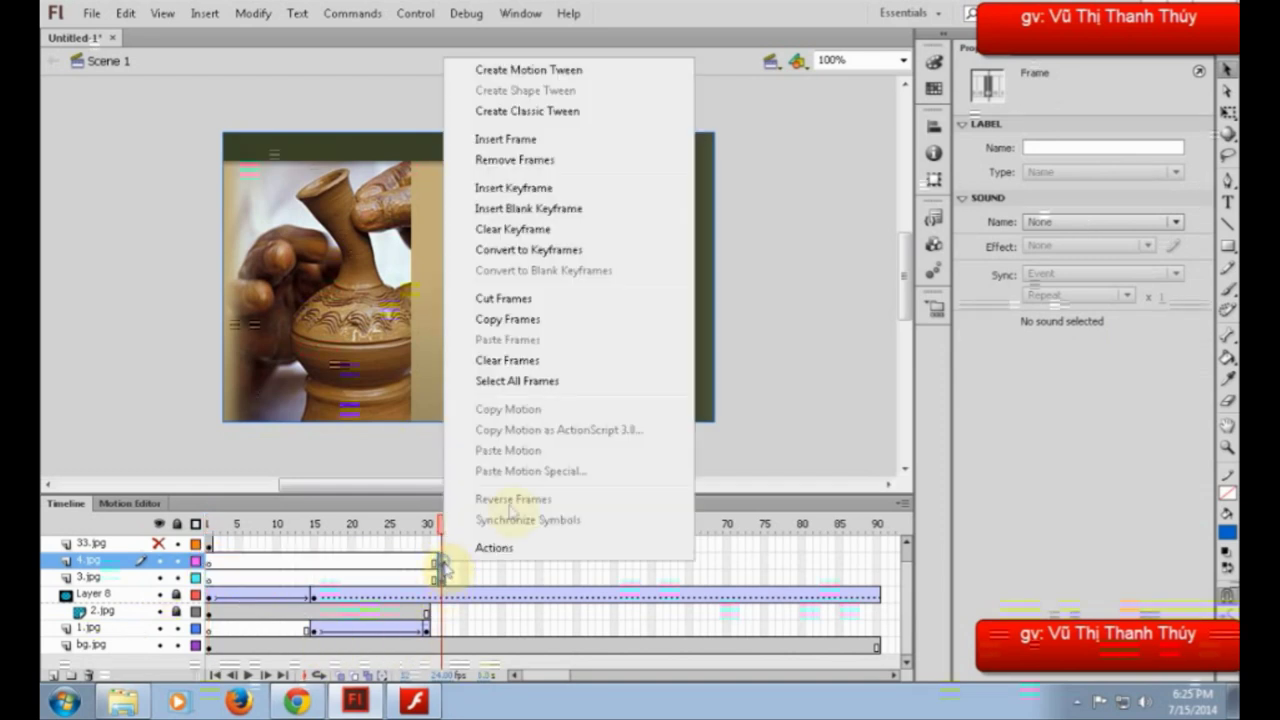
pyautogui.click(575, 110)
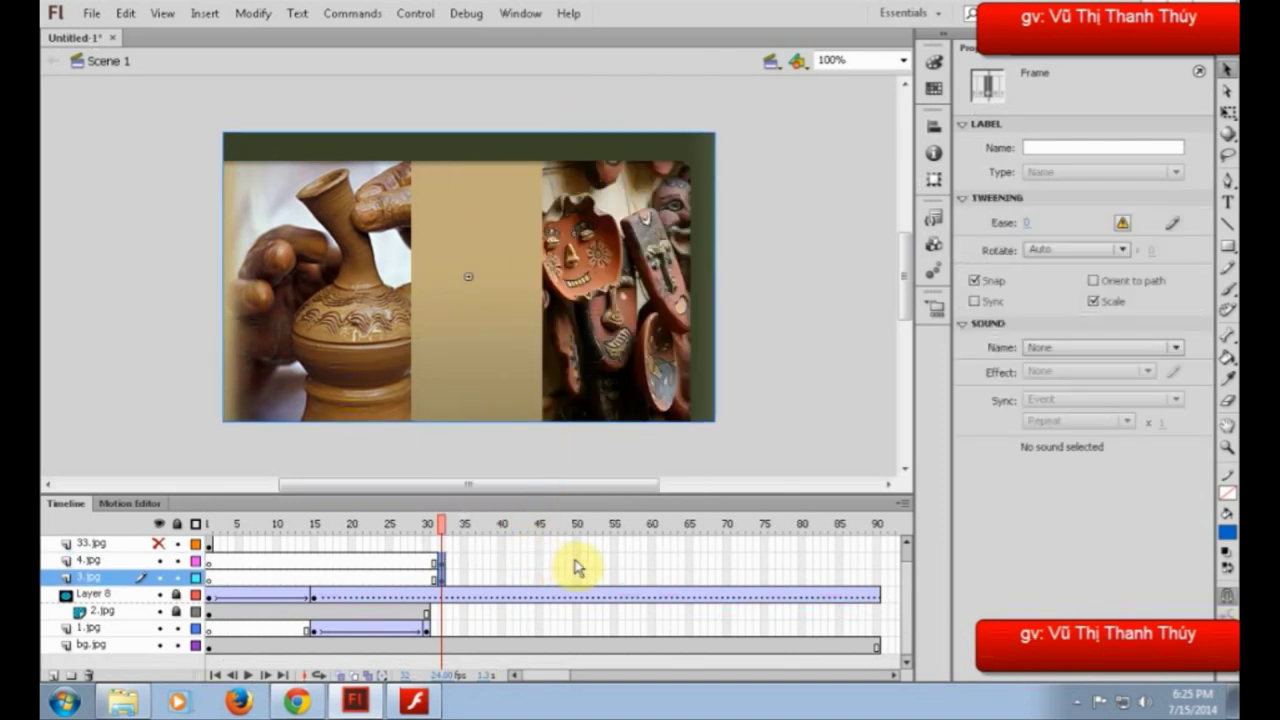
pyautogui.click(576, 567)
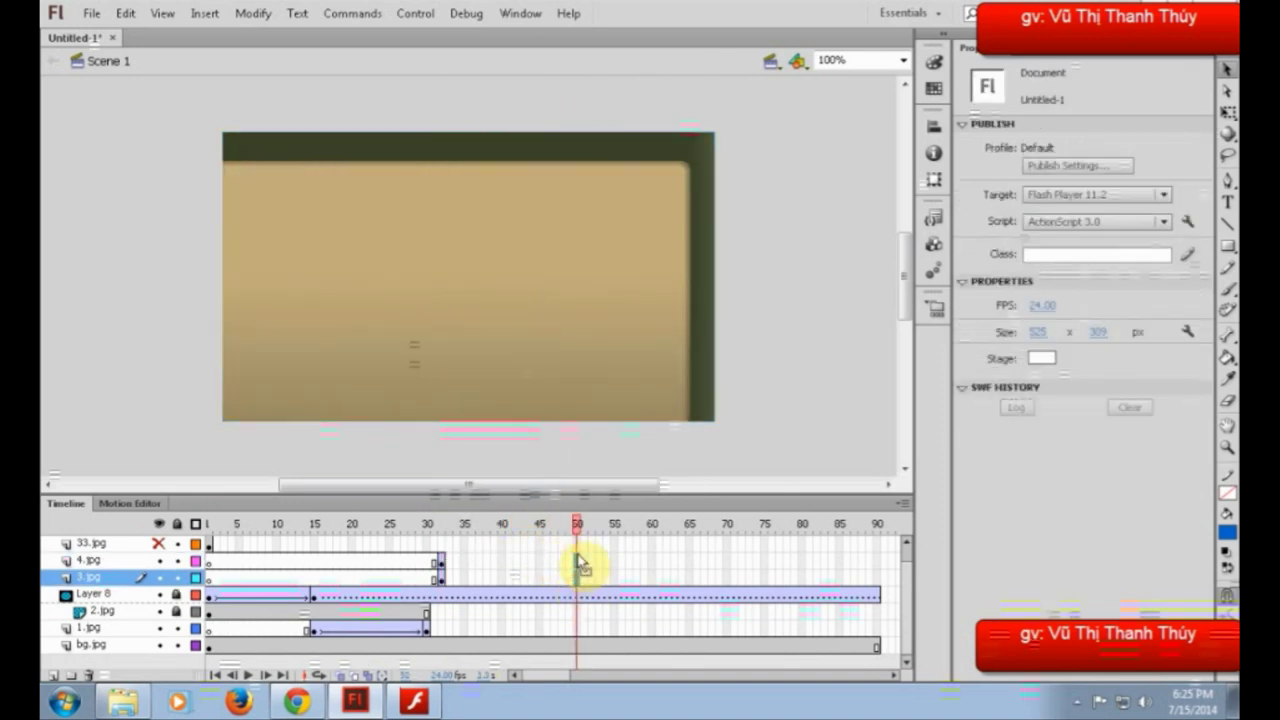
pyautogui.click(578, 561)
pyautogui.press('F6')
# - Hide and lock the 4.jpg layer and centre the 3.jpg image horizontally on the stage at frame 32
pyautogui.click(160, 561)
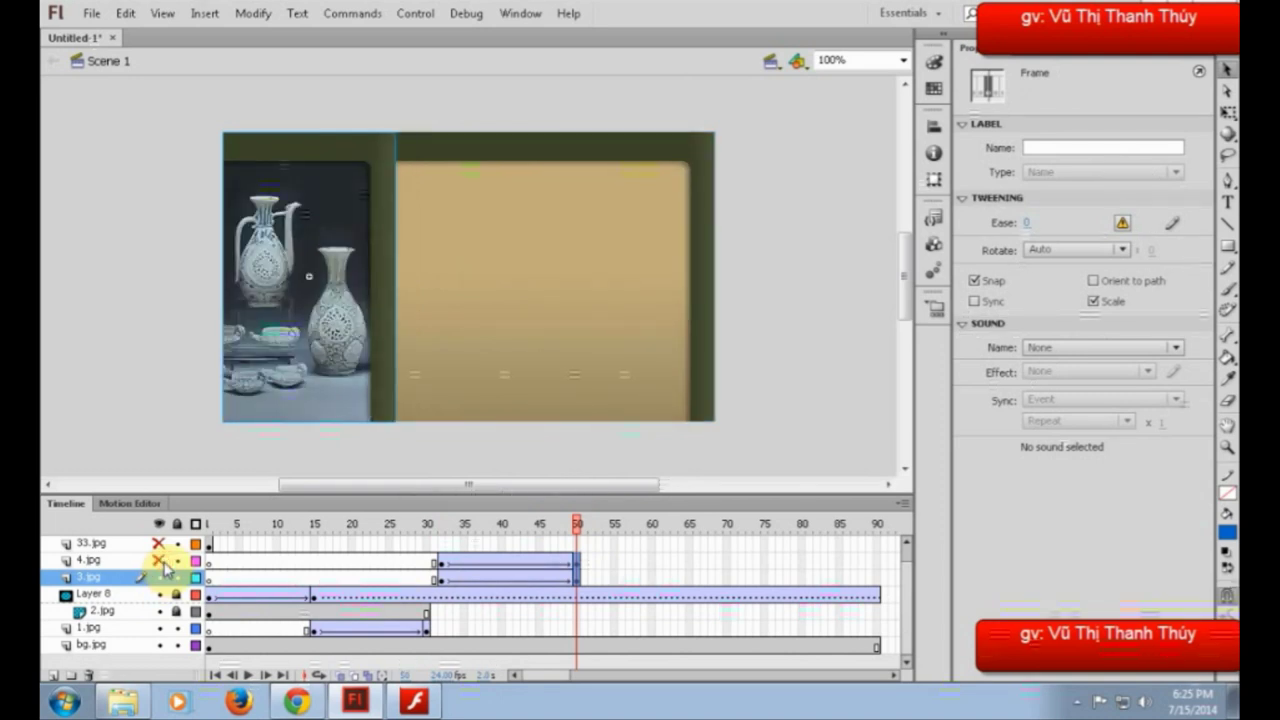
pyautogui.click(441, 578)
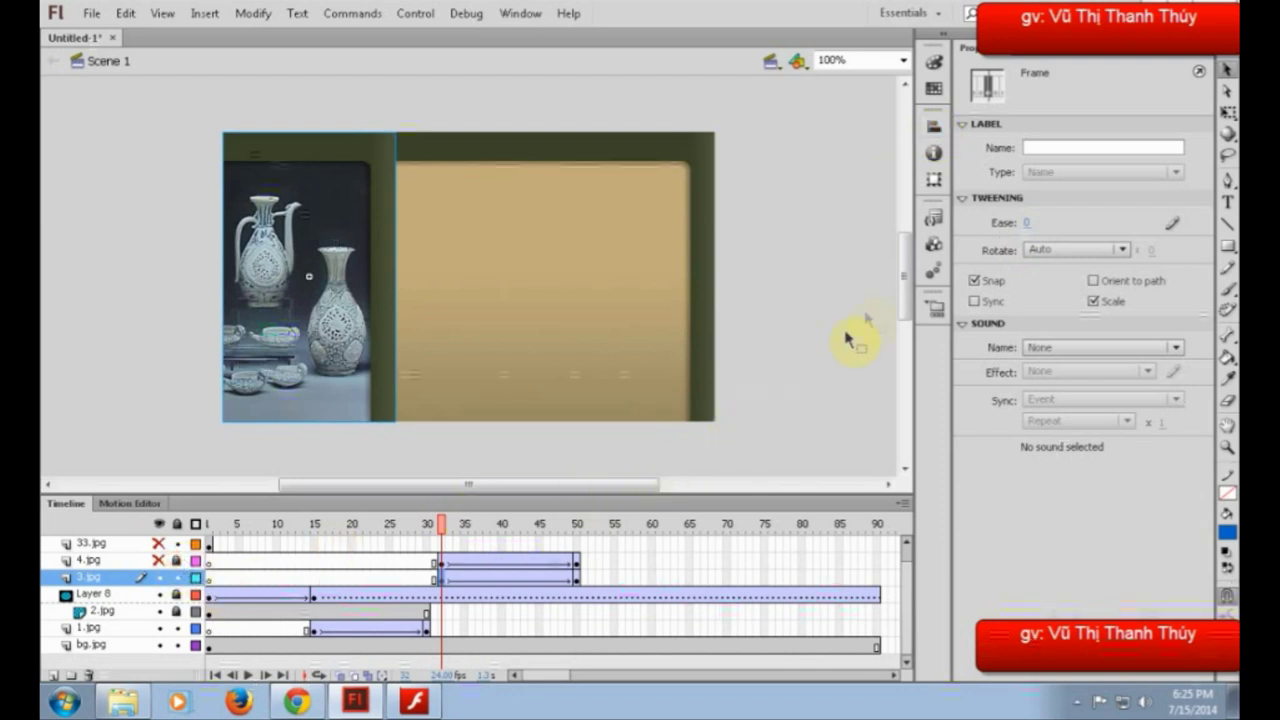
pyautogui.click(930, 129)
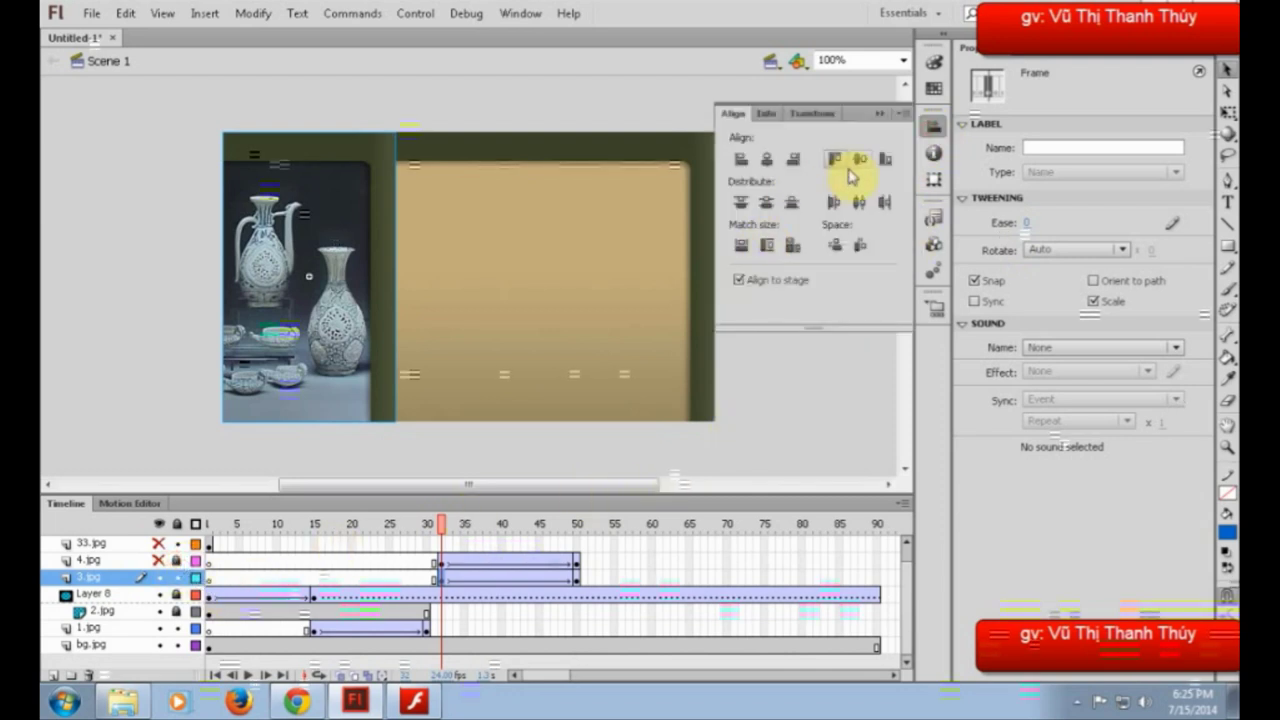
pyautogui.click(767, 160)
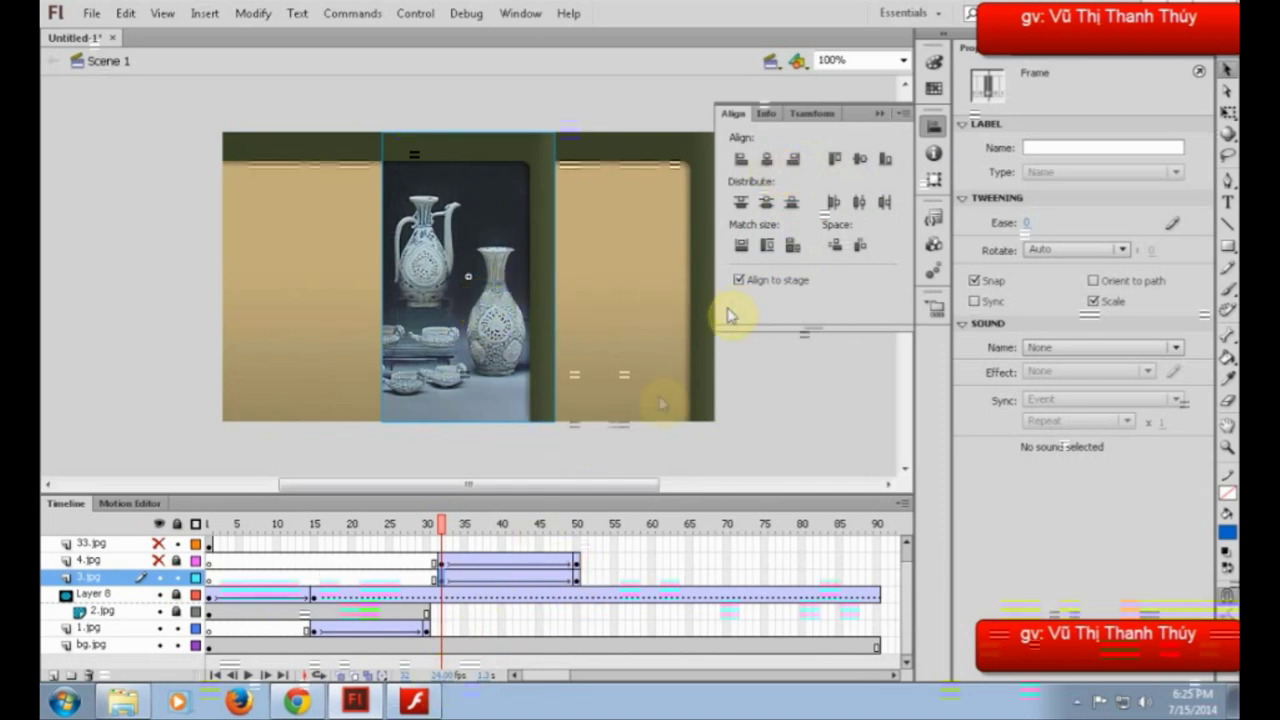
# - Align the 3.jpg image to the stage's right edge at frame 50 and preview its slide from frame 32
pyautogui.click(577, 579)
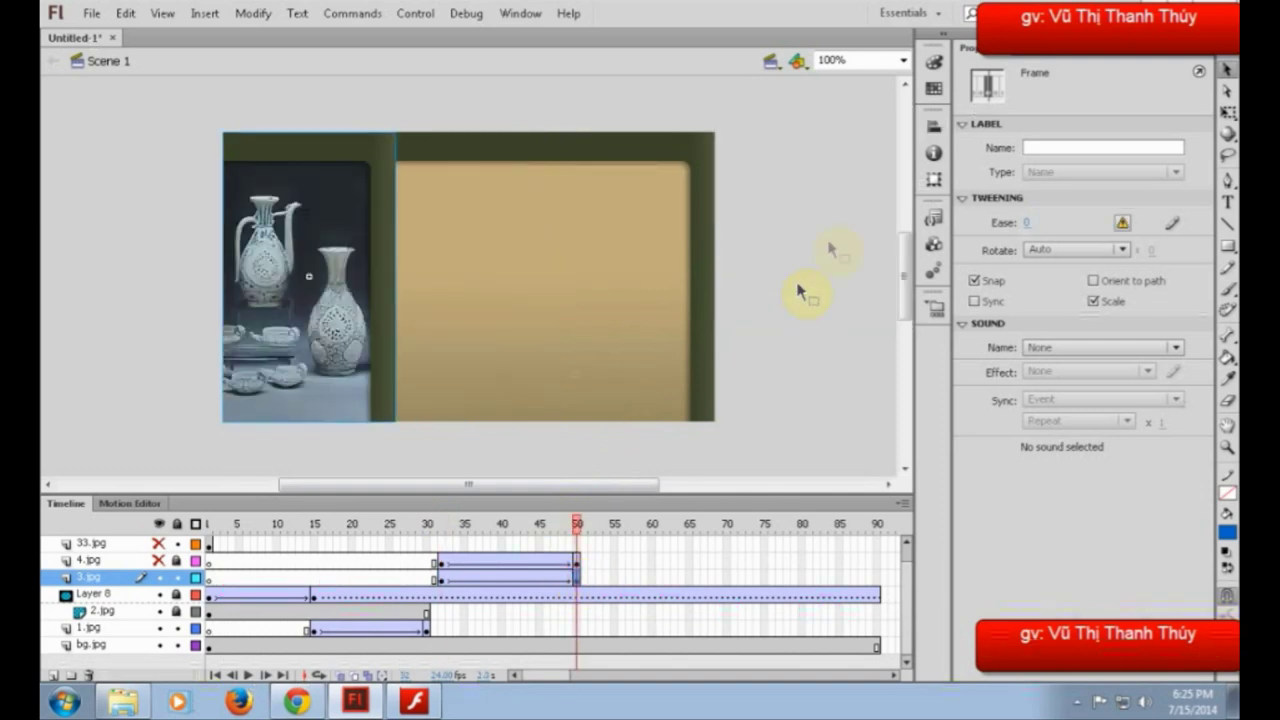
pyautogui.click(793, 158)
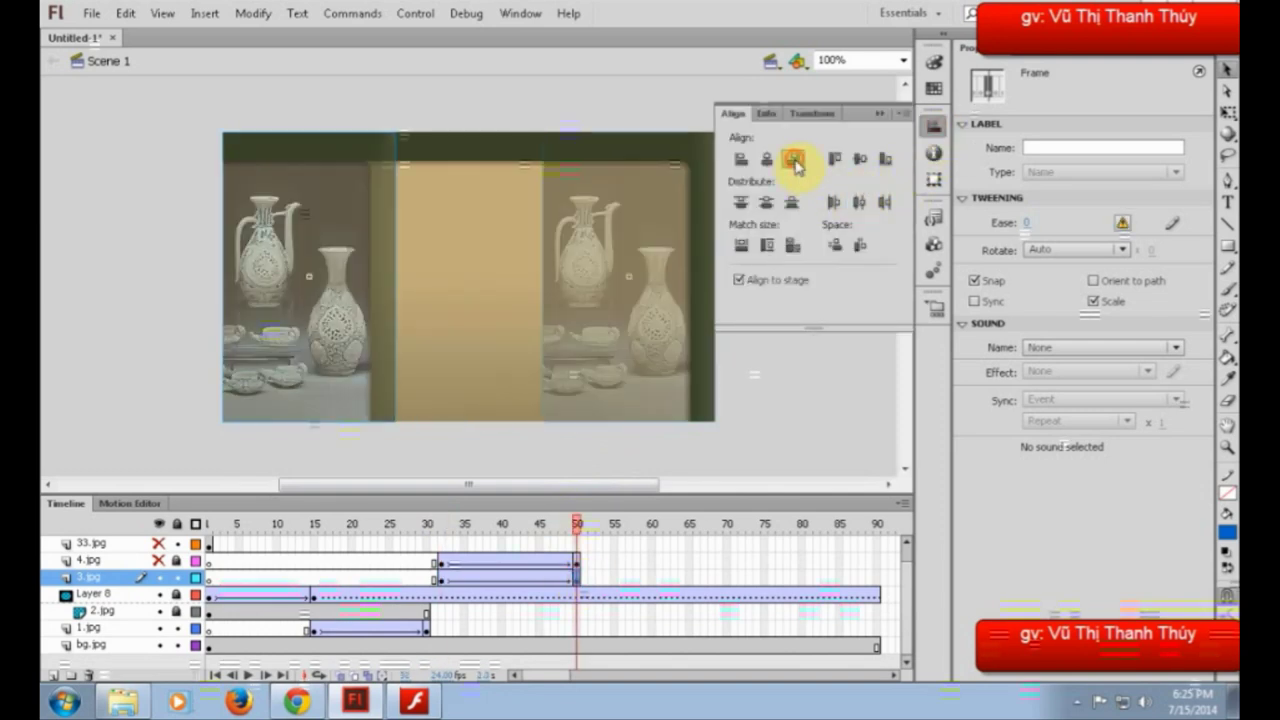
pyautogui.click(443, 578)
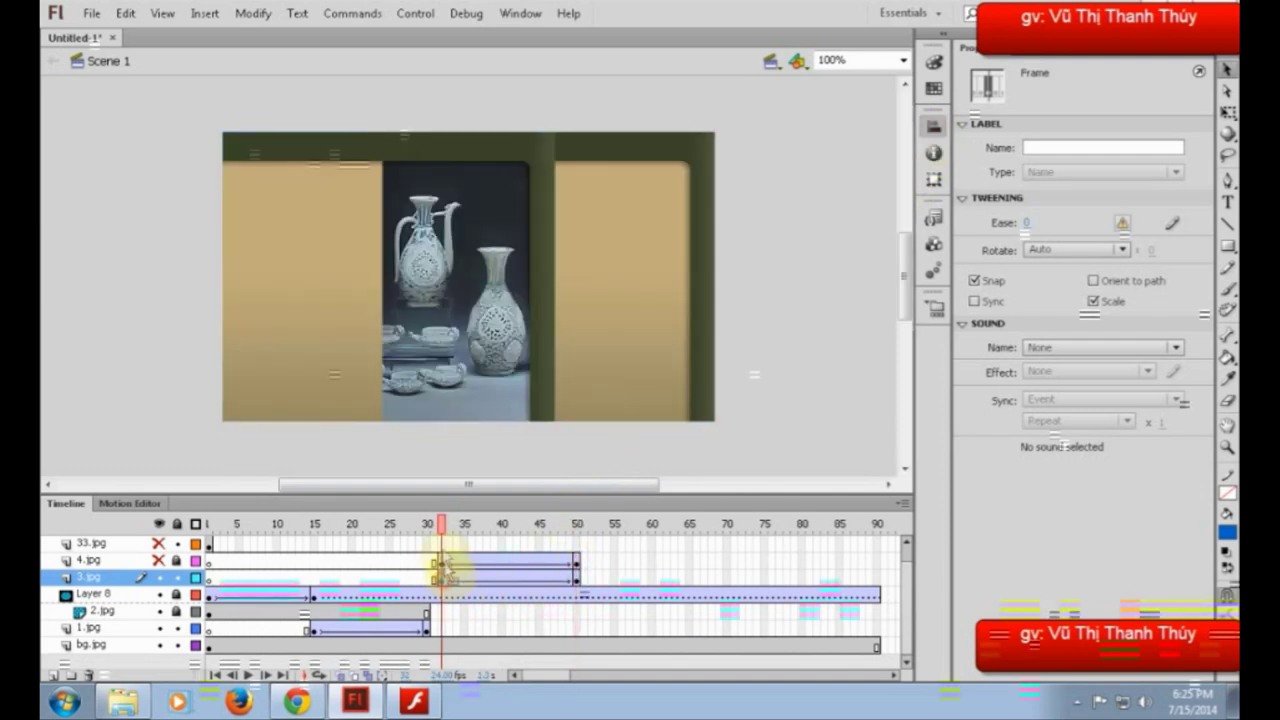
pyautogui.moveTo(443, 523); pyautogui.dragTo(585, 537)
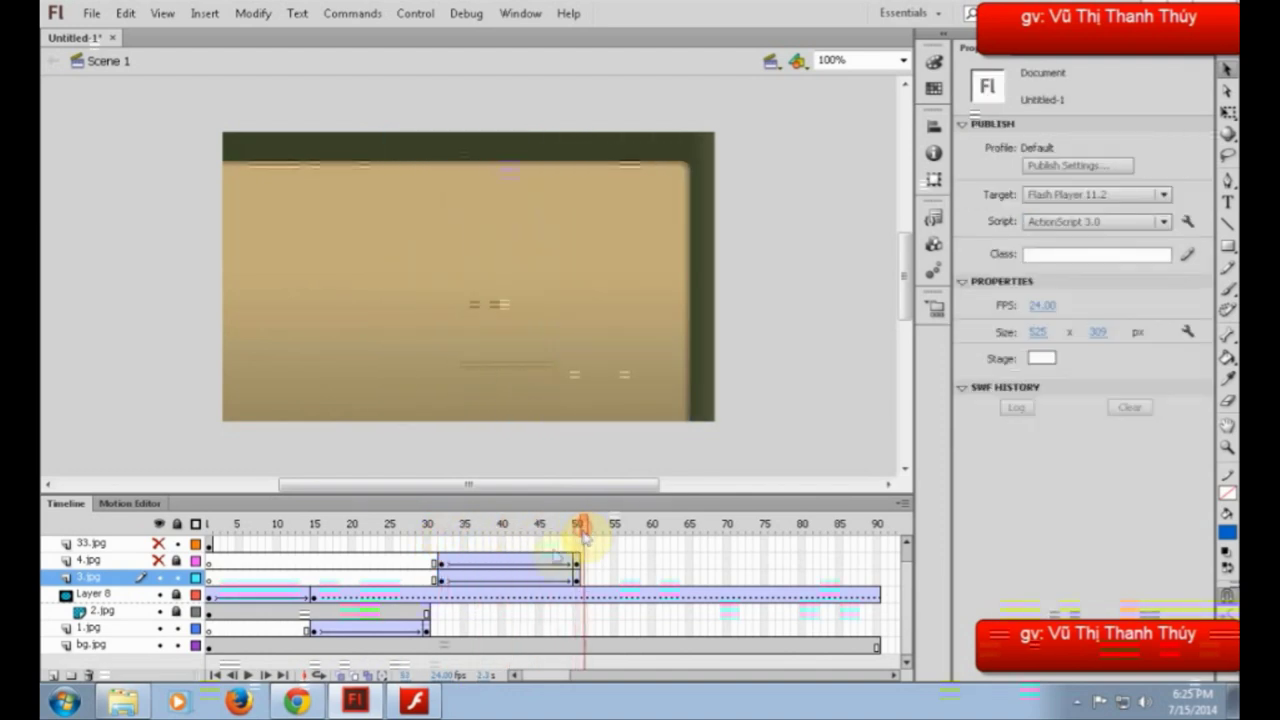
pyautogui.click(441, 579)
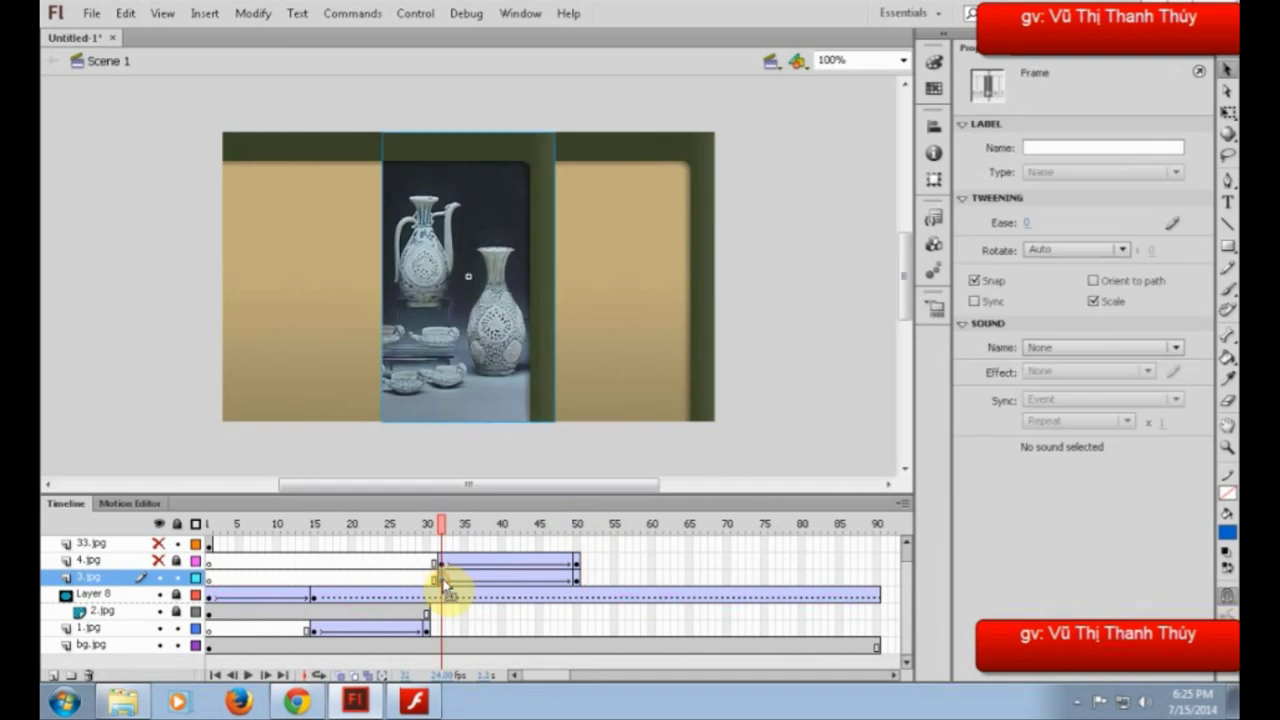
pyautogui.click(577, 580)
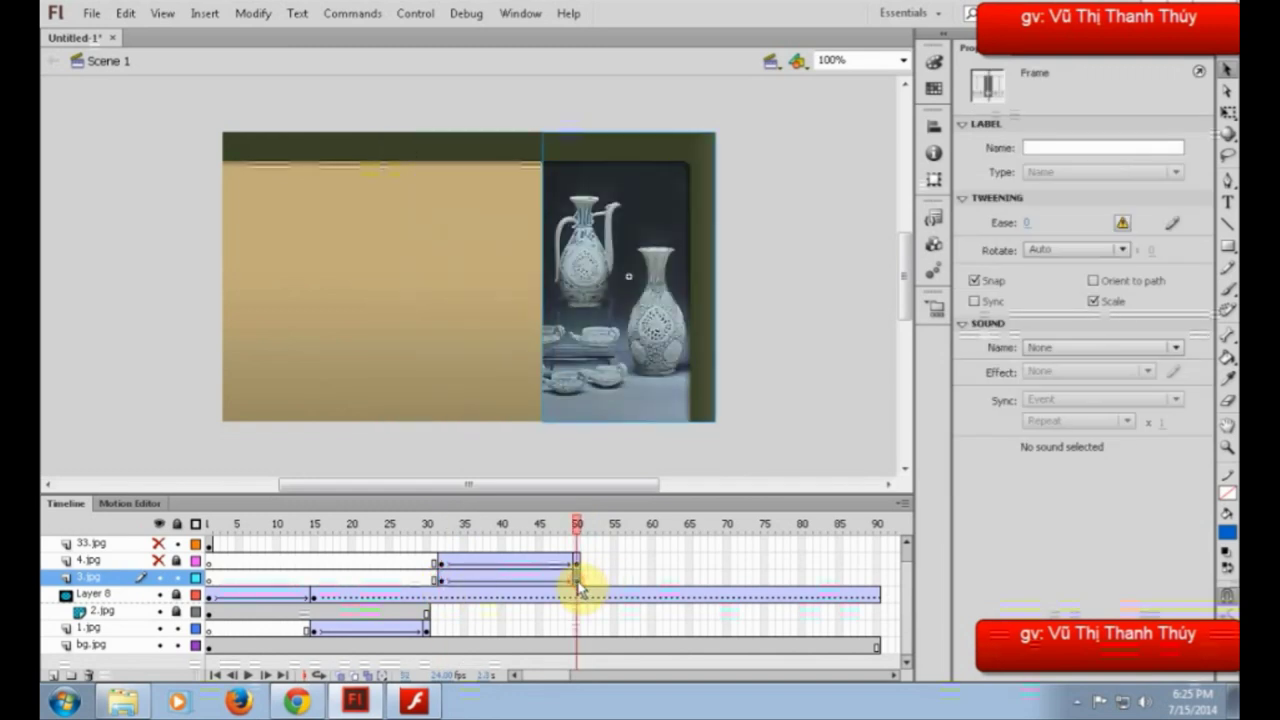
# - Insert a keyframe at frame 60 on the 3.jpg layer and remove the tween between frames 50 and 60
pyautogui.click(651, 586)
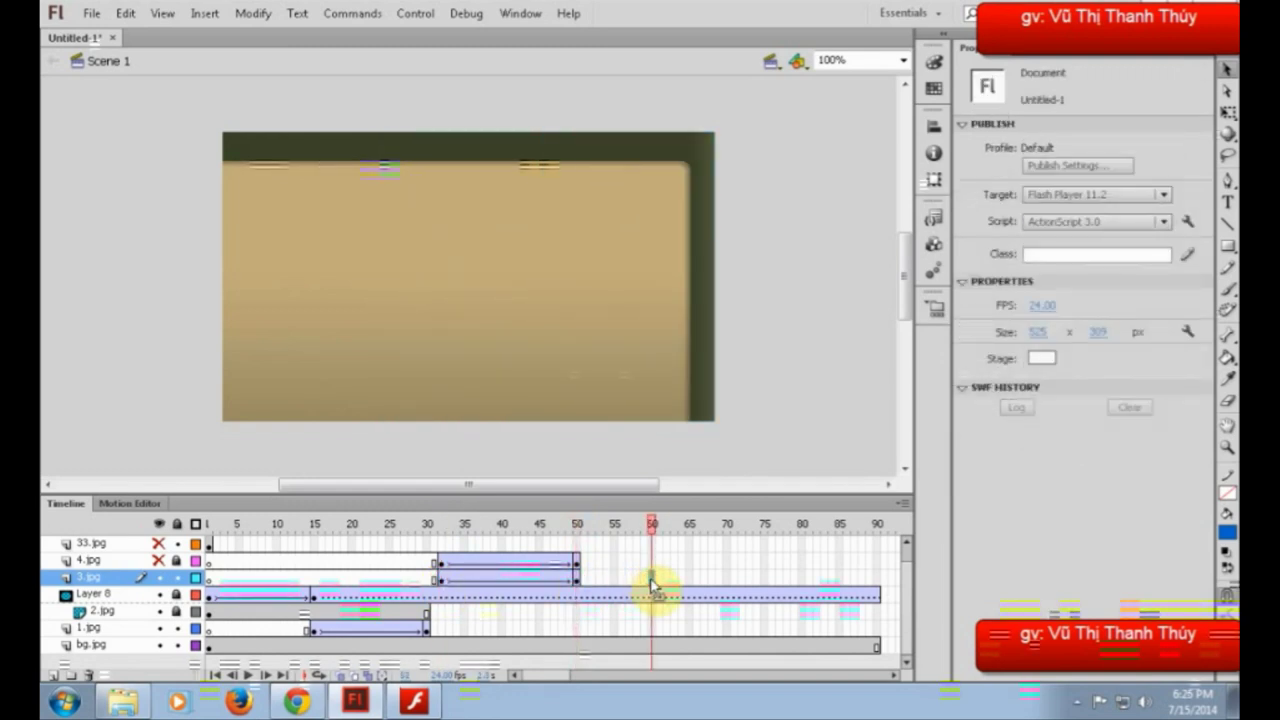
pyautogui.press('F6')
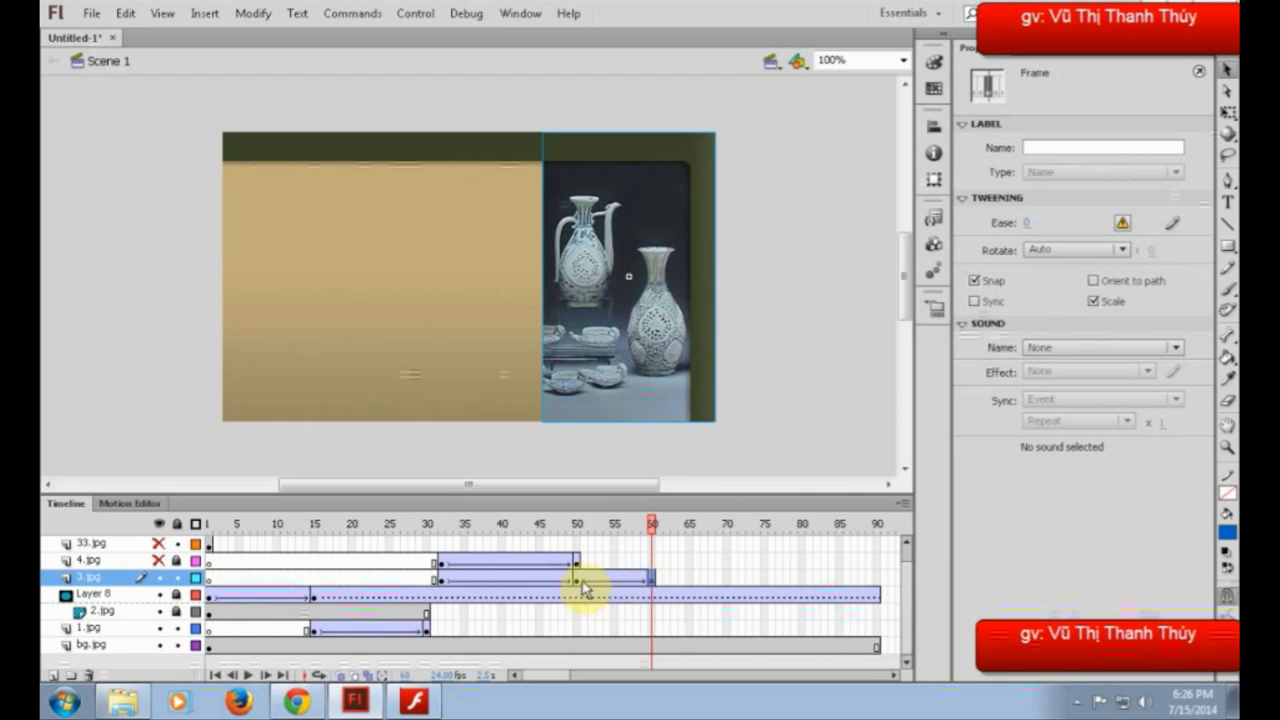
pyautogui.rightClick(581, 580)
pyautogui.click(680, 90)
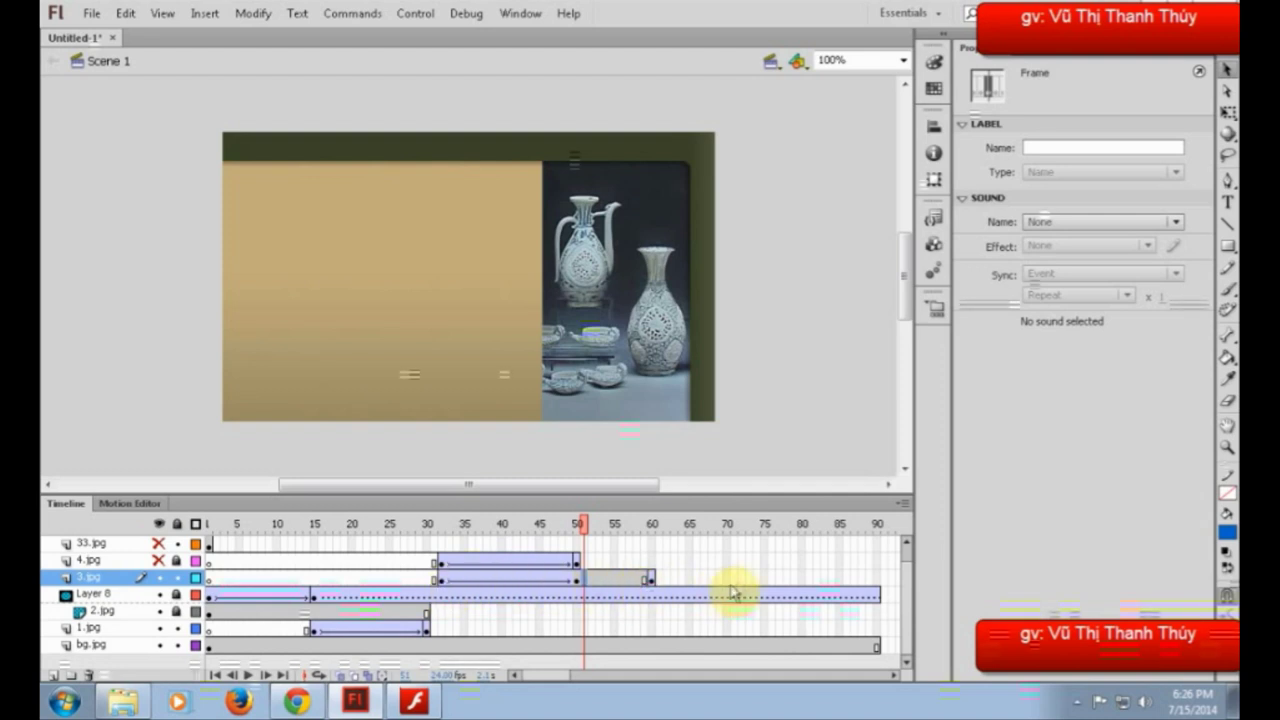
# - Copy the 3.jpg layer's frame 32 to frame 75 and preview the motion between those frames
pyautogui.click(763, 585)
pyautogui.click(643, 357)
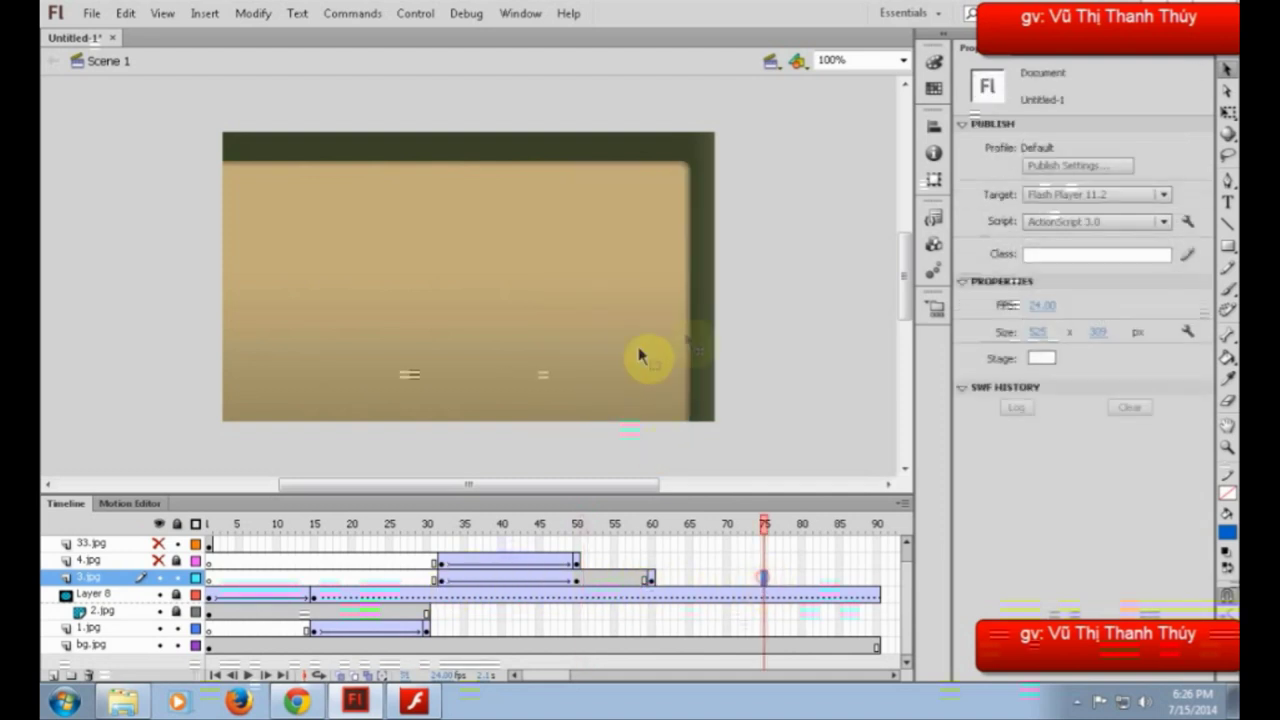
pyautogui.click(441, 580)
pyautogui.rightClick(442, 582)
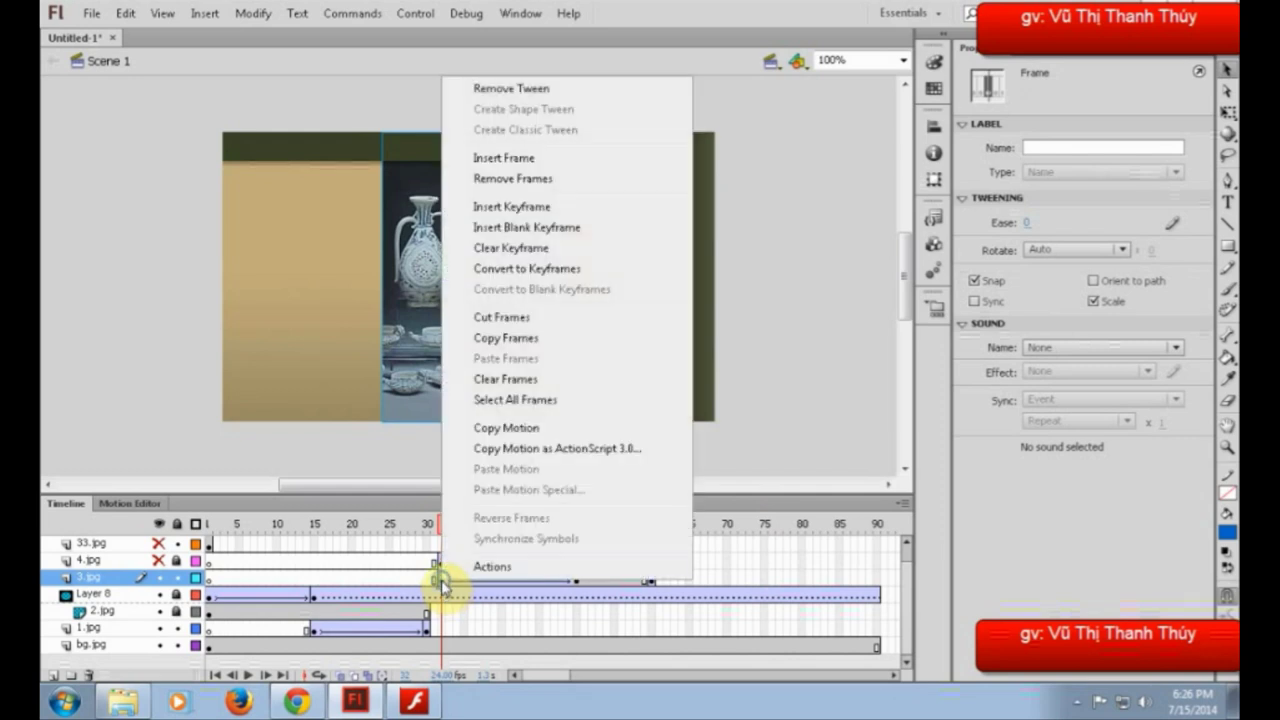
pyautogui.click(500, 339)
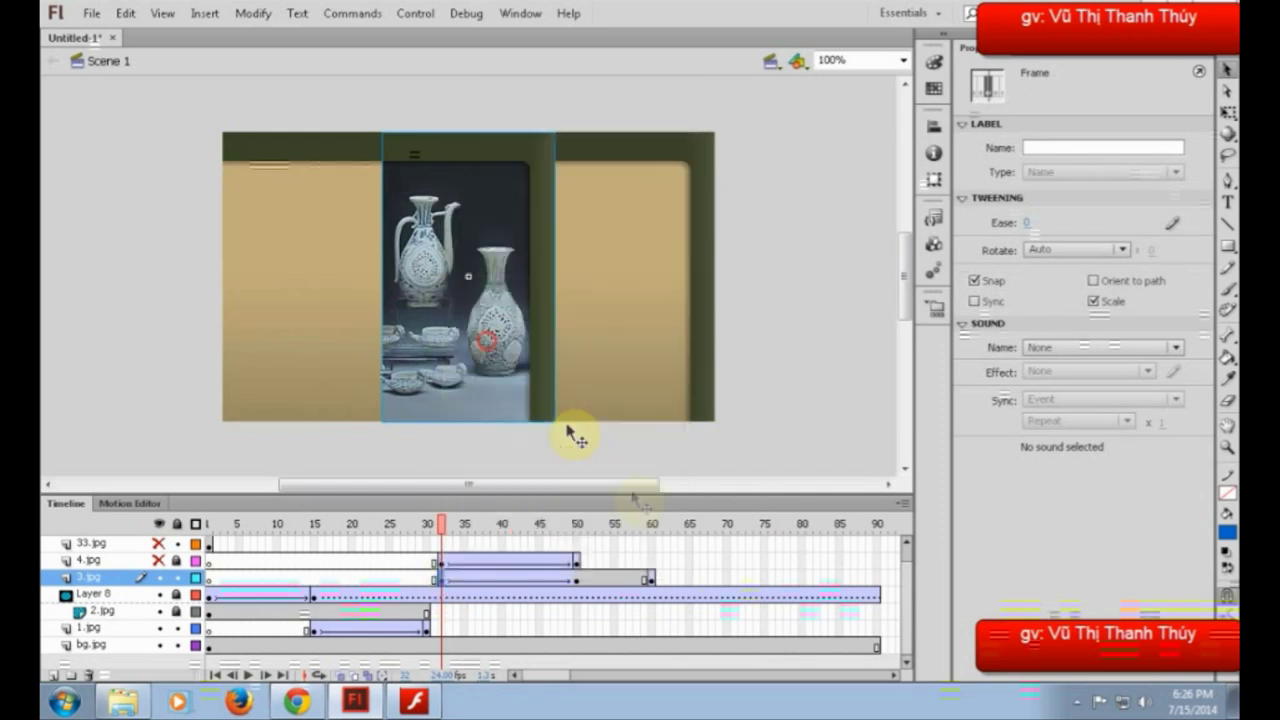
pyautogui.rightClick(763, 582)
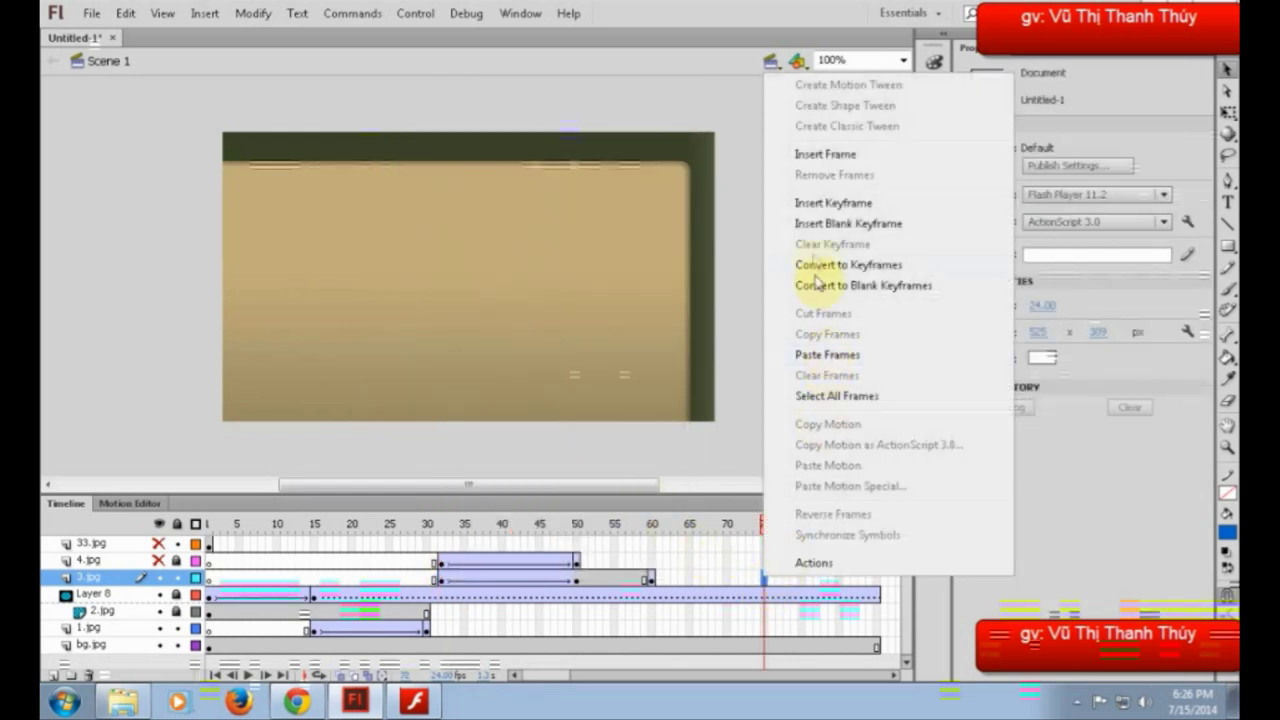
pyautogui.click(827, 354)
pyautogui.click(445, 524)
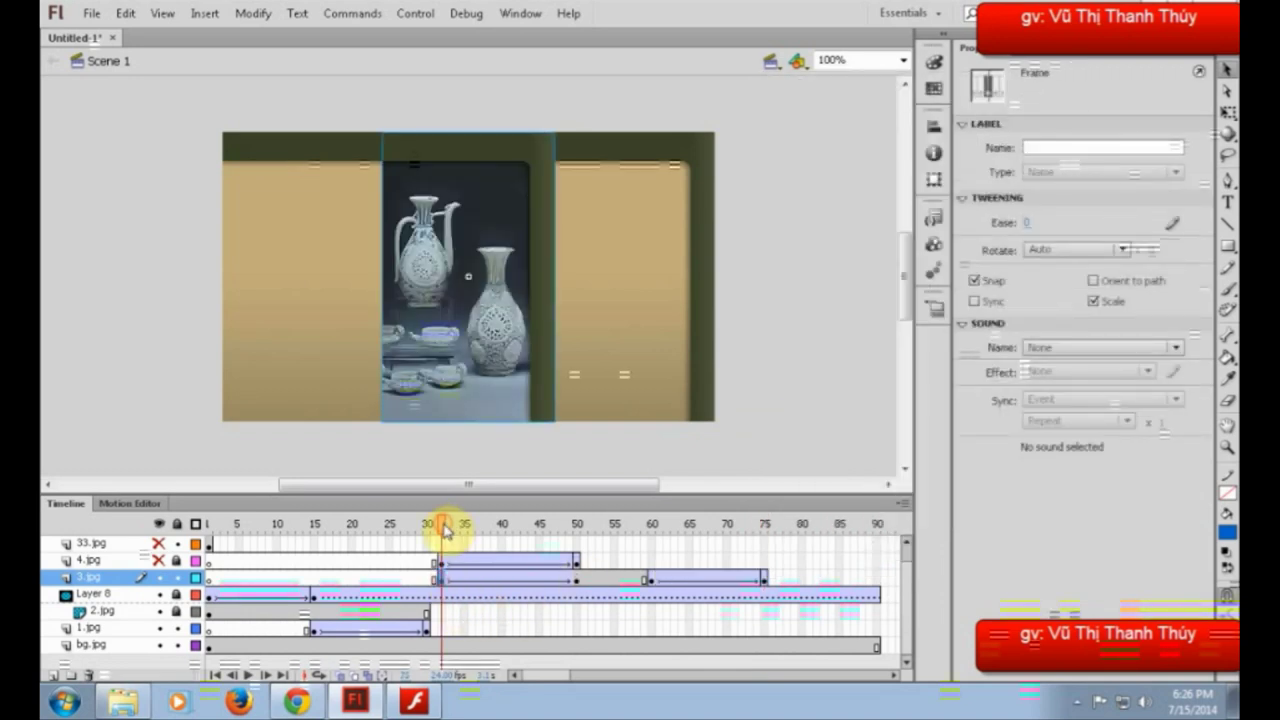
pyautogui.moveTo(445, 528); pyautogui.dragTo(766, 541)
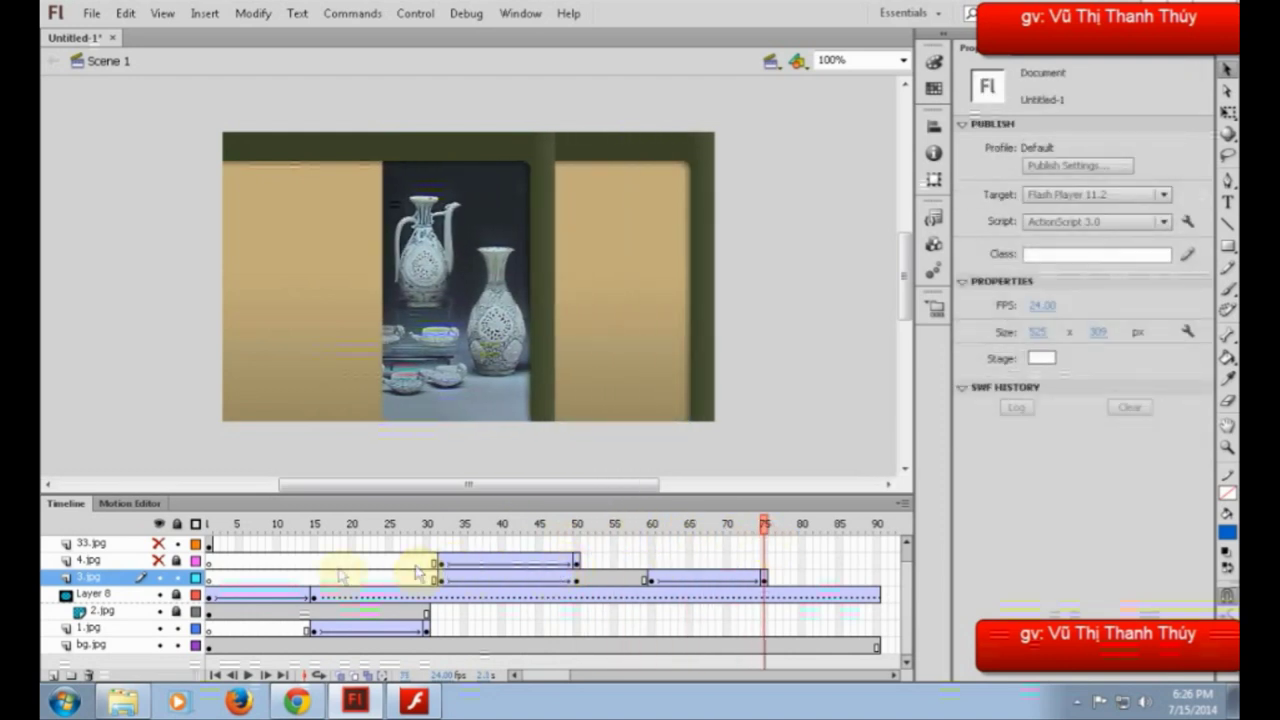
# - Lock the 3.jpg layer, check the 4.jpg image at frame 32, and switch visibility from 4.jpg to the 33.jpg layer
pyautogui.keyDown('shift'); pyautogui.click(157, 562); pyautogui.keyUp('shift')
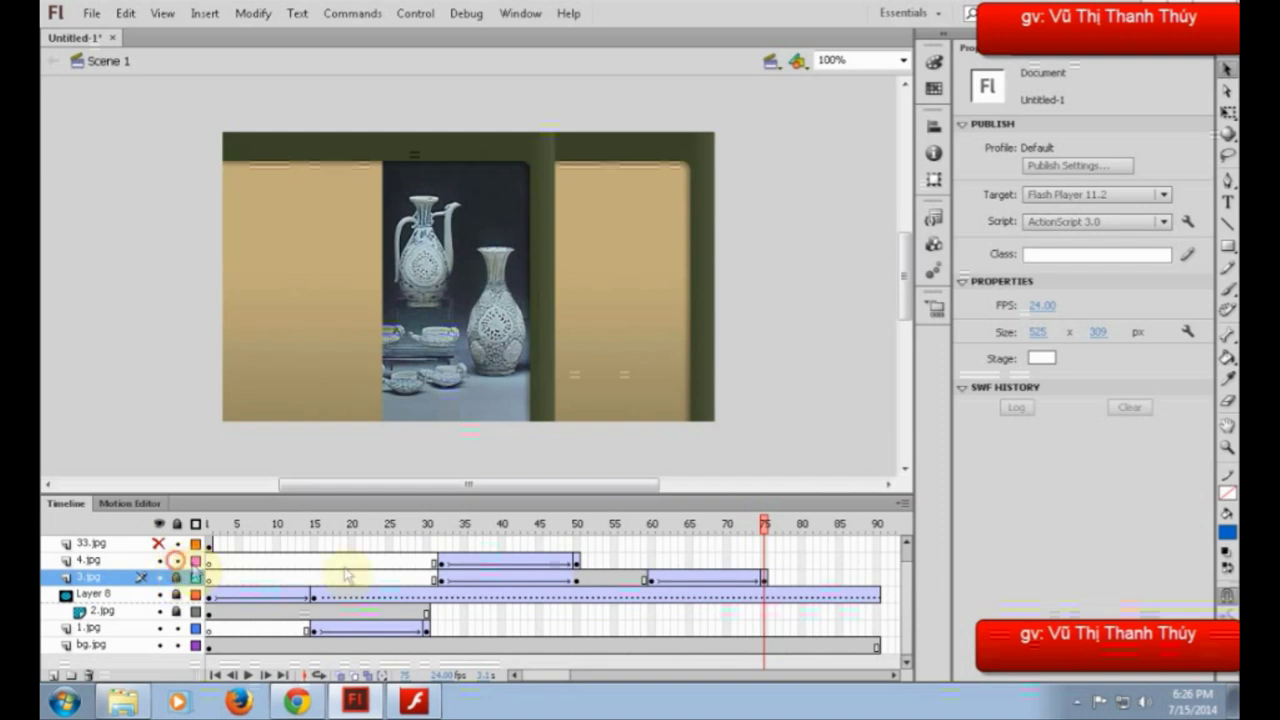
pyautogui.click(440, 566)
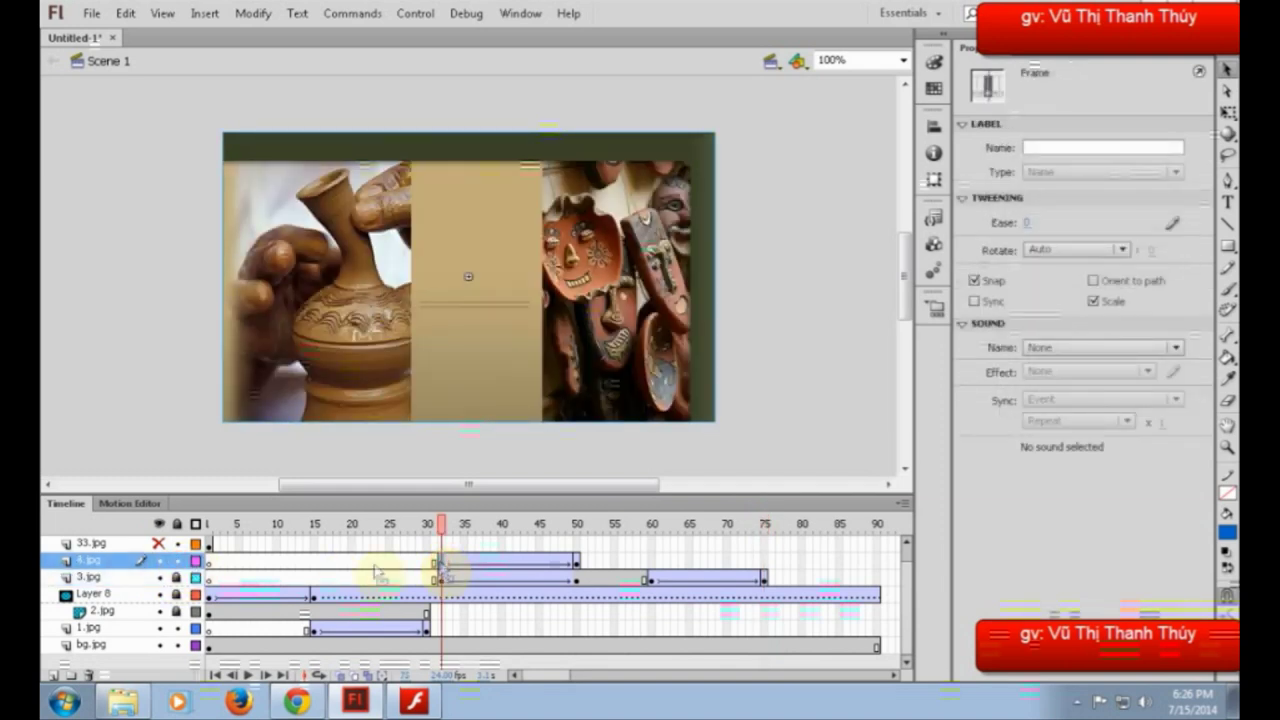
pyautogui.click(175, 574)
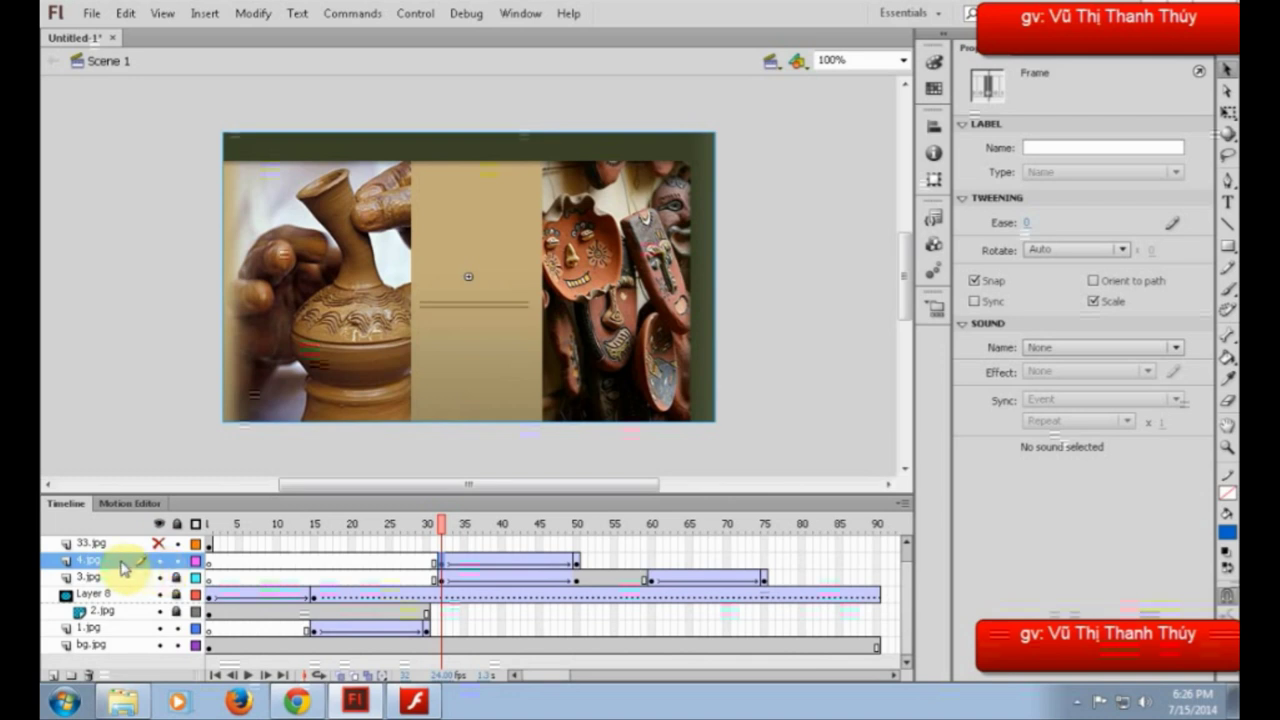
pyautogui.click(158, 560)
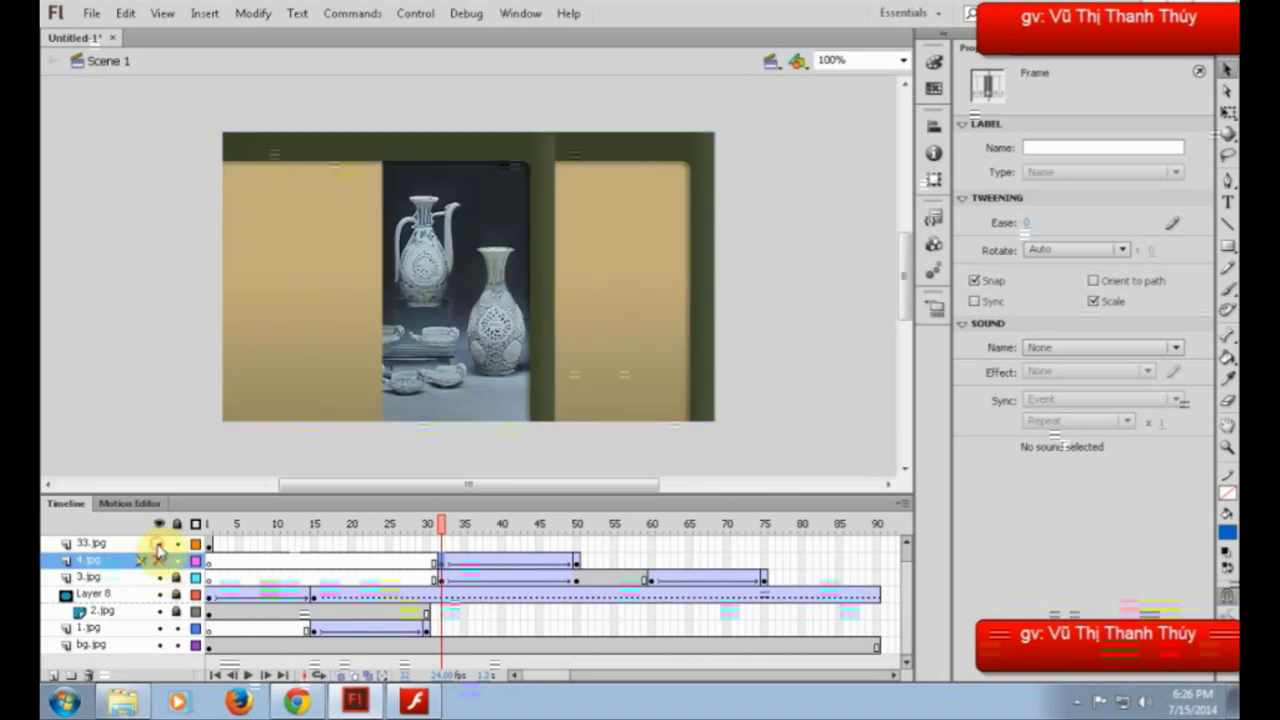
pyautogui.click(207, 543)
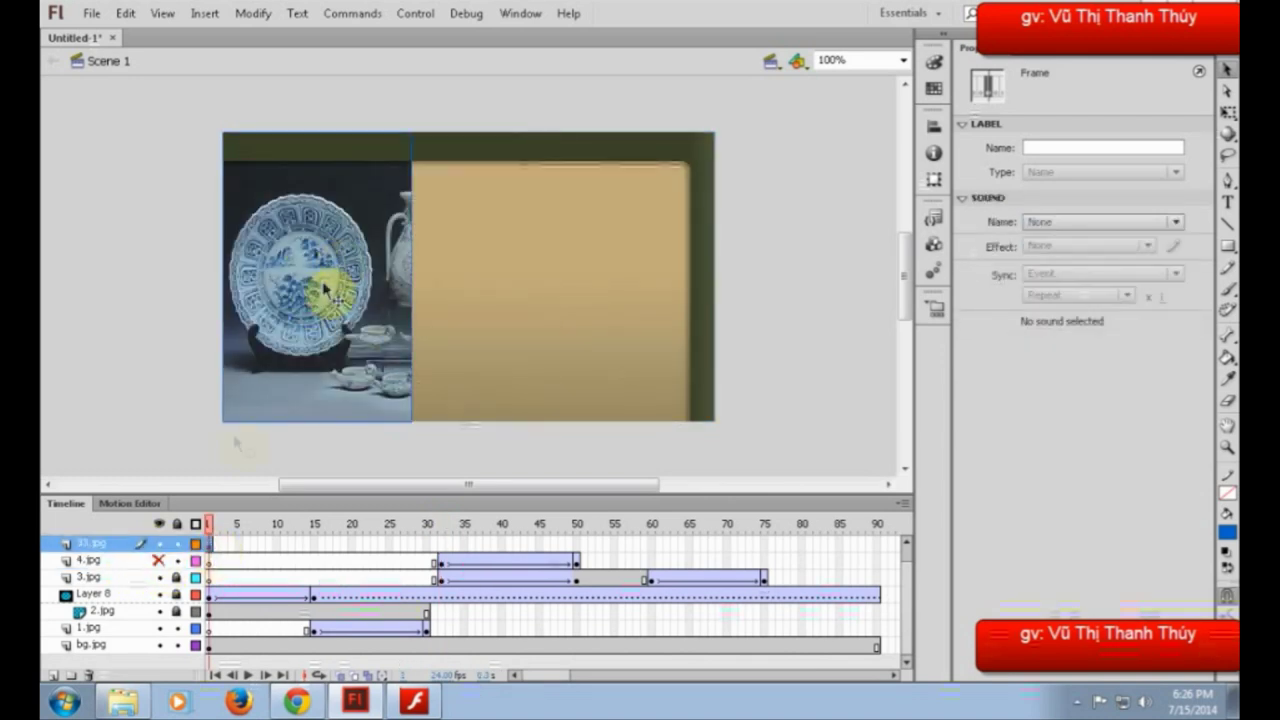
# - Switch to Flash Player, replay the reference SWF to examine the image movements, and minimize its window
pyautogui.click(417, 703)
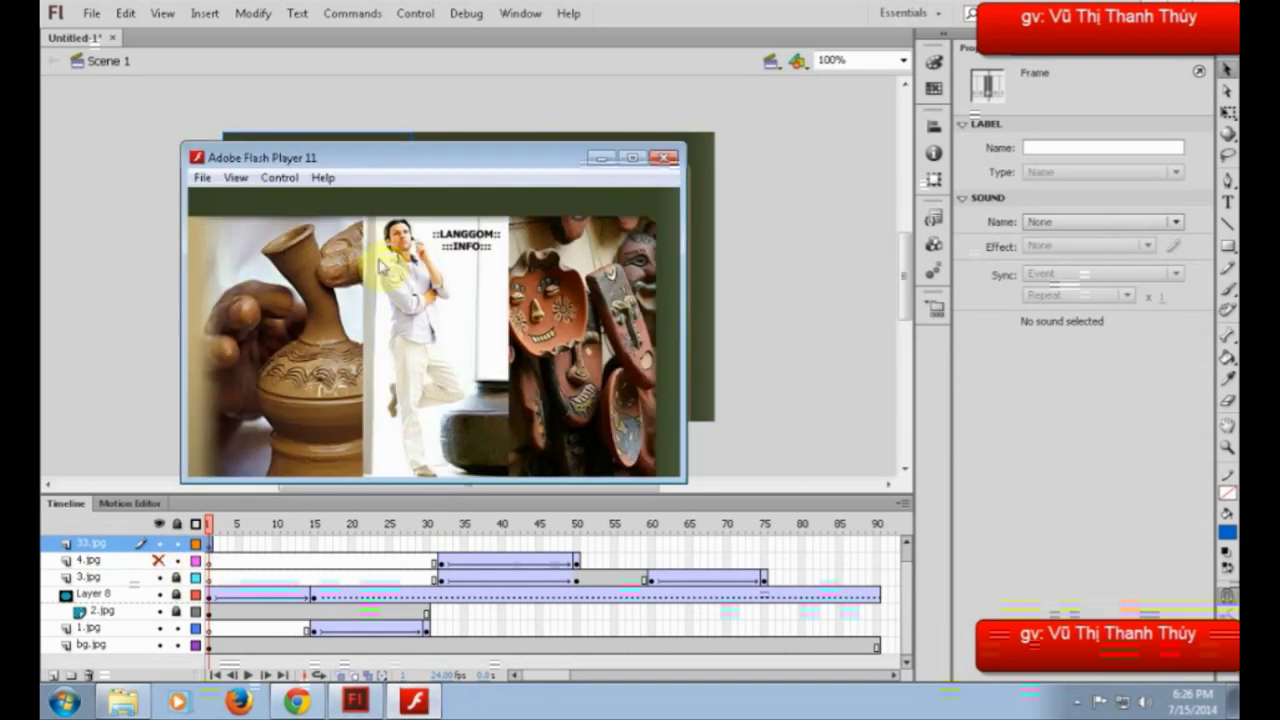
pyautogui.click(282, 178)
pyautogui.click(295, 203)
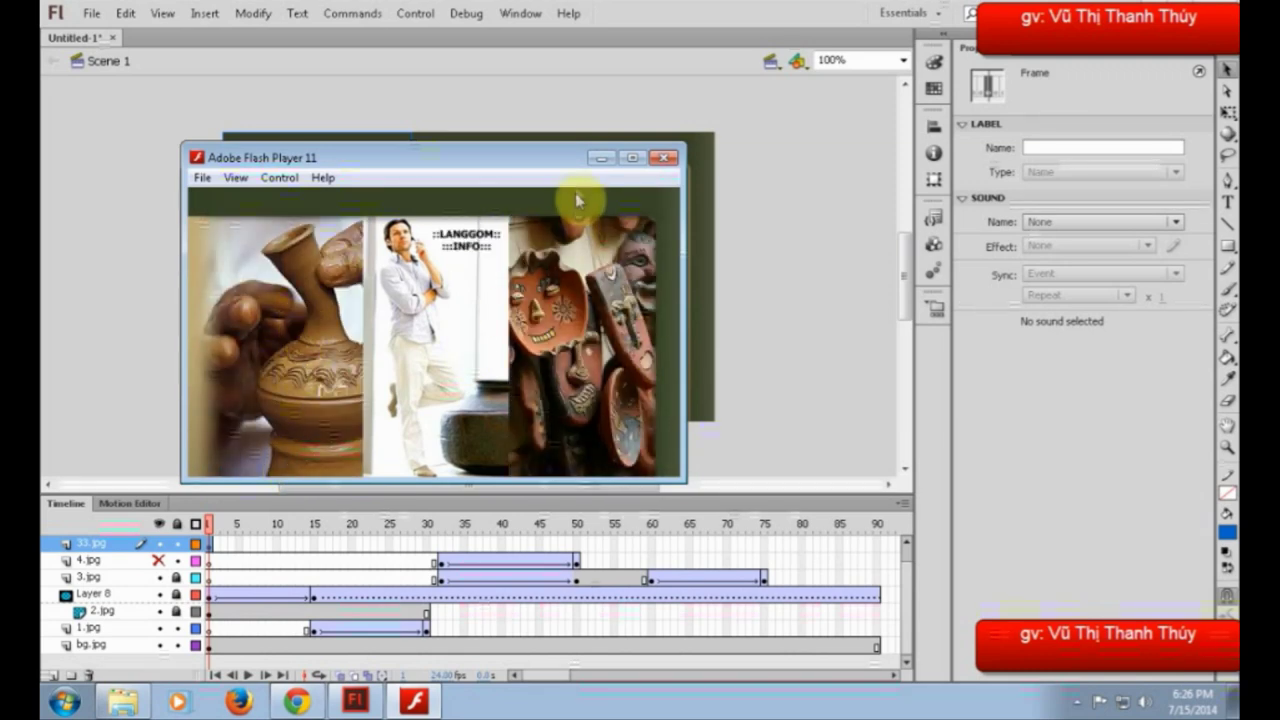
pyautogui.click(599, 158)
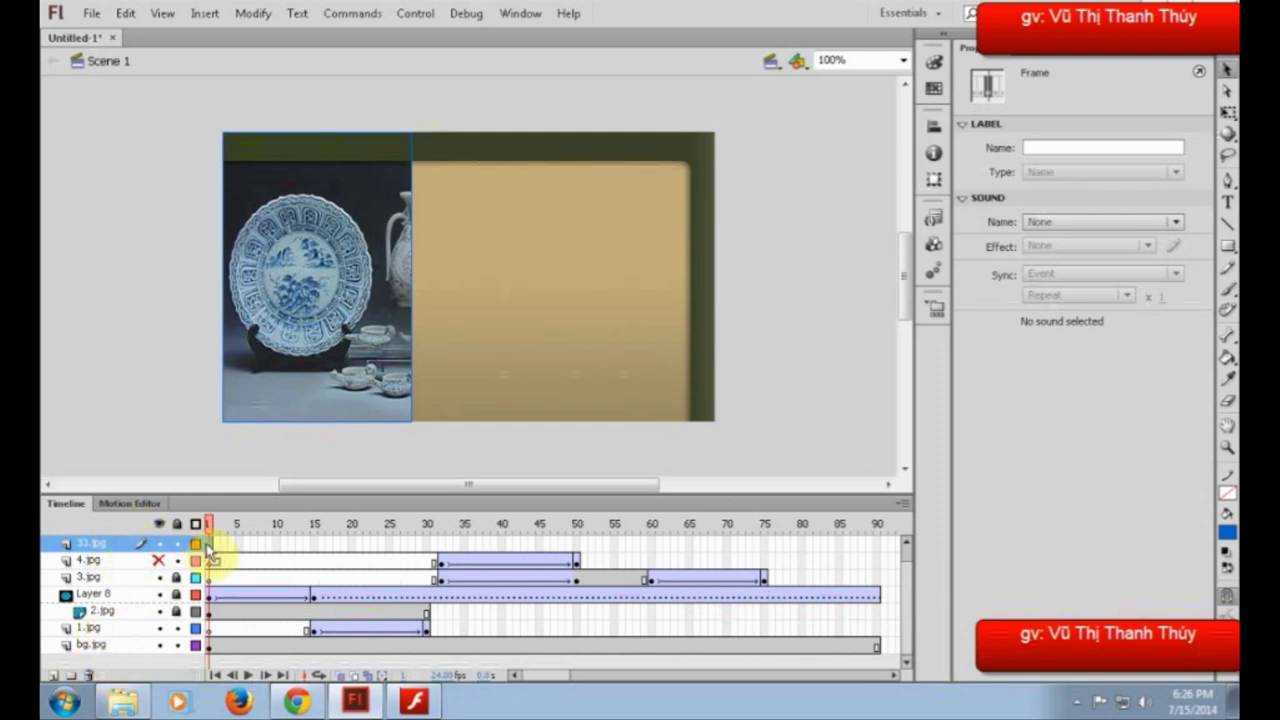
# - Move the 33.jpg layer's first keyframe to frame 32, create a classic tween there and add an end keyframe at frame 50
pyautogui.moveTo(212, 546); pyautogui.dragTo(443, 551)
pyautogui.rightClick(443, 551)
pyautogui.click(521, 95)
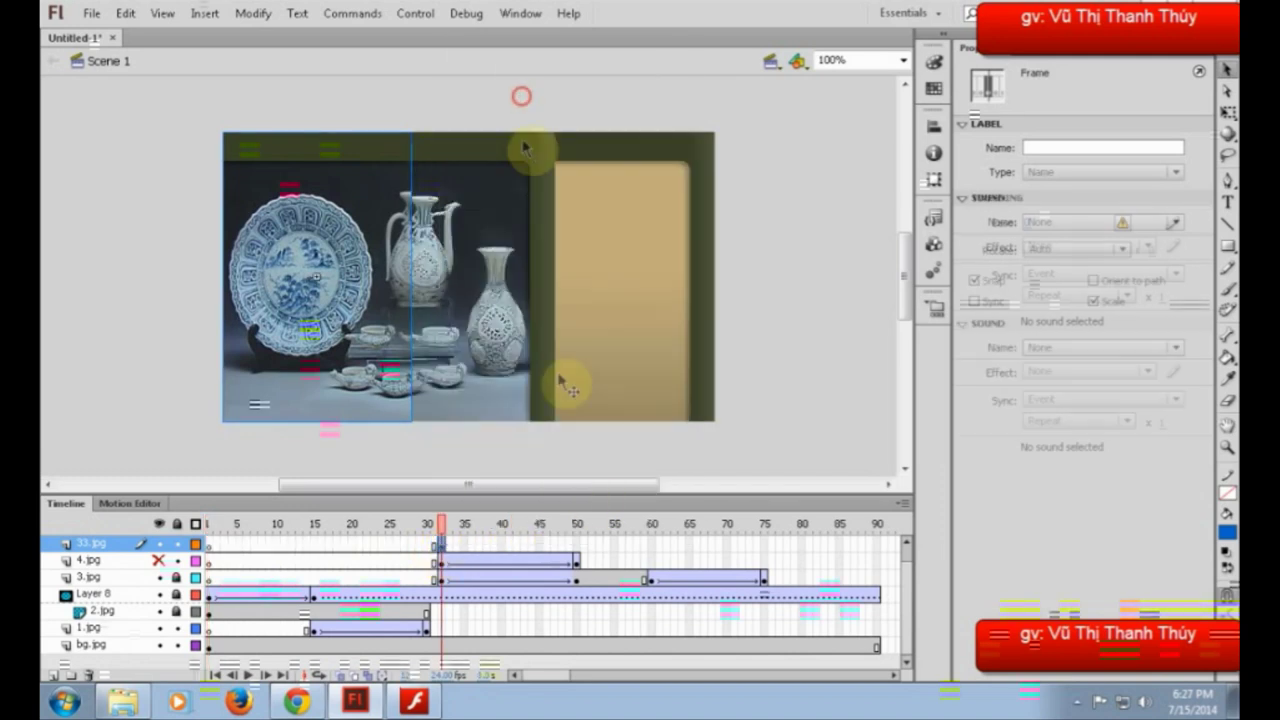
pyautogui.click(576, 546)
pyautogui.press('F6')
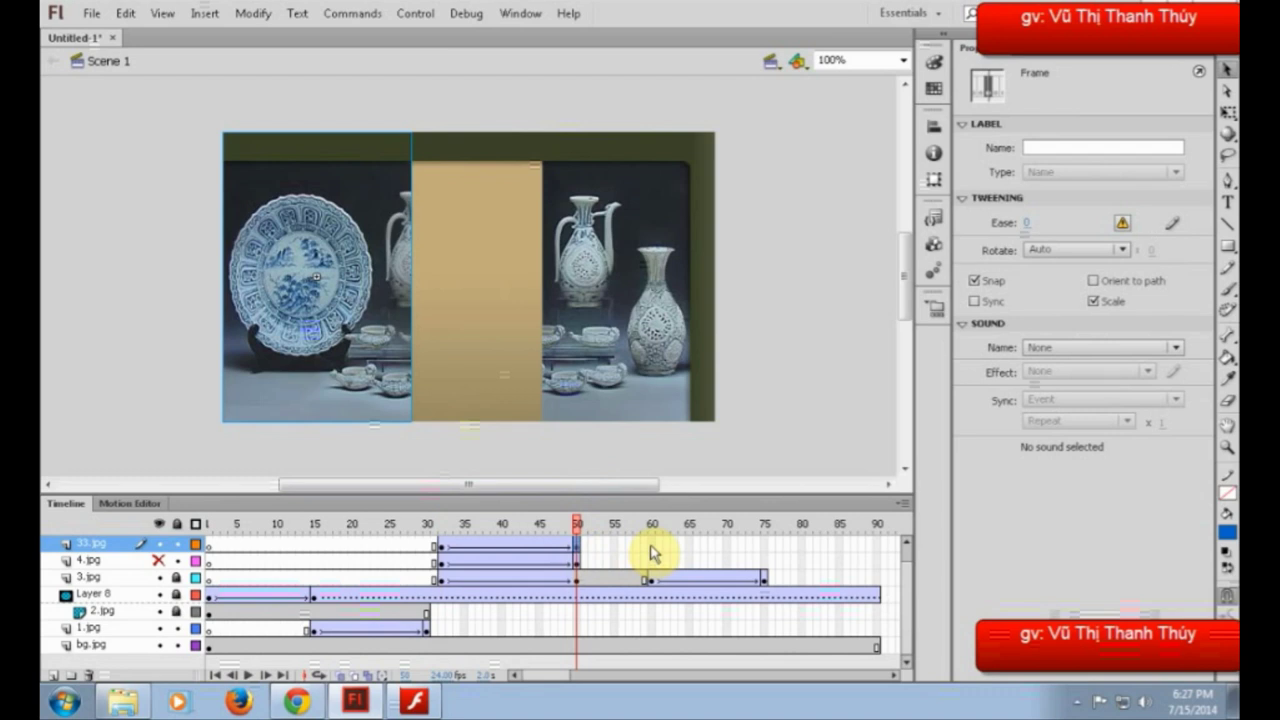
# - Centre the 33.jpg plate image horizontally on the stage at frame 32 and check its frame 50
pyautogui.click(441, 553)
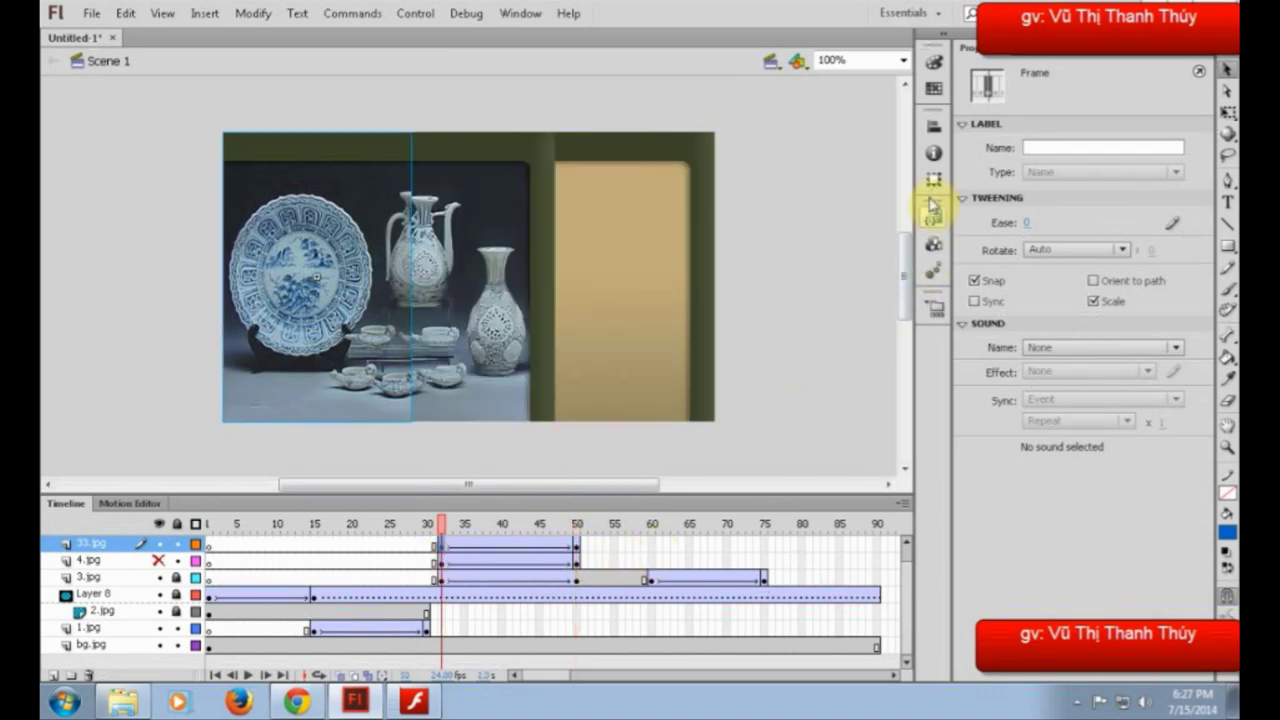
pyautogui.click(933, 127)
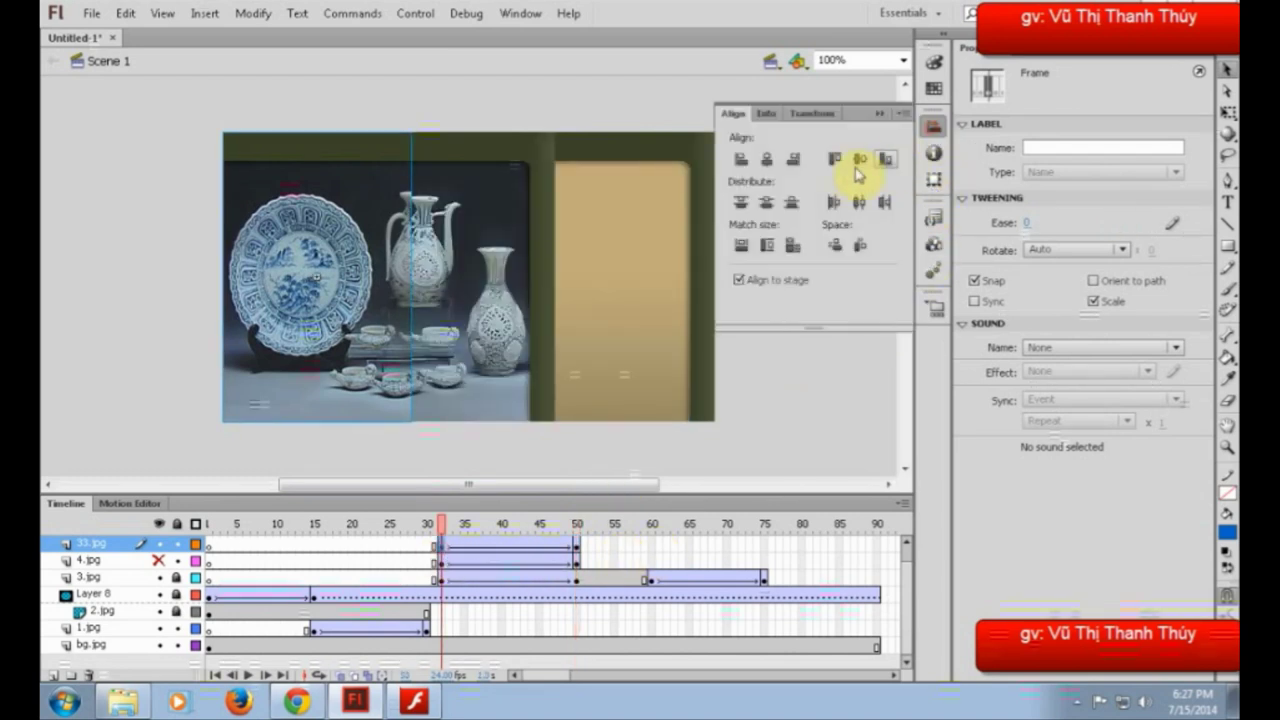
pyautogui.click(770, 160)
pyautogui.click(580, 547)
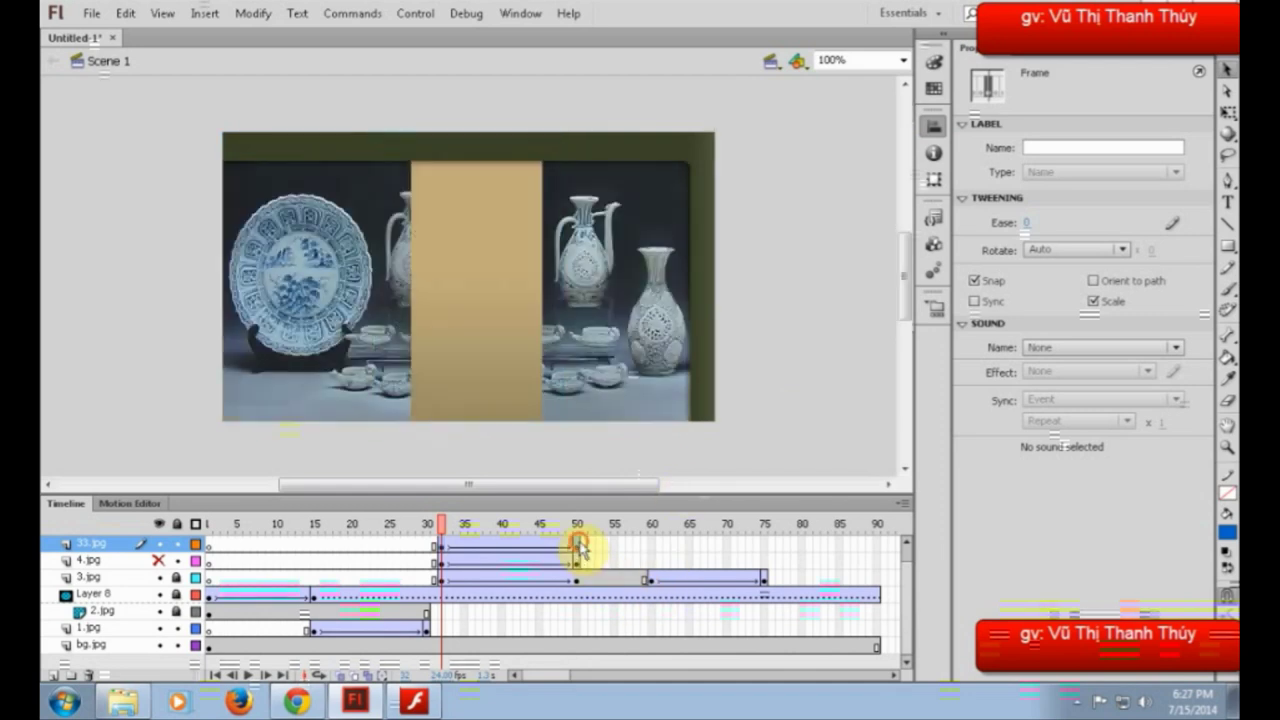
# - On the 33.jpg layer, add a keyframe at frame 60 and copy the frame 32 keyframe to frame 75
pyautogui.click(652, 547)
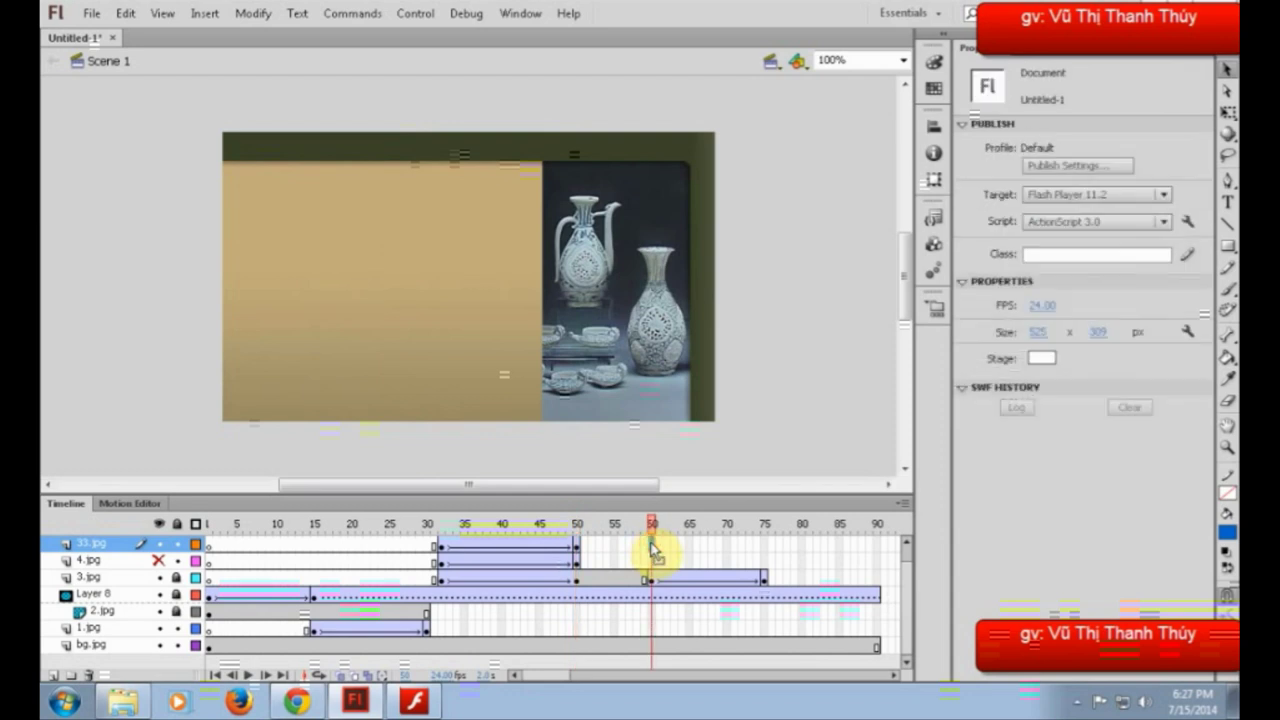
pyautogui.press('F6')
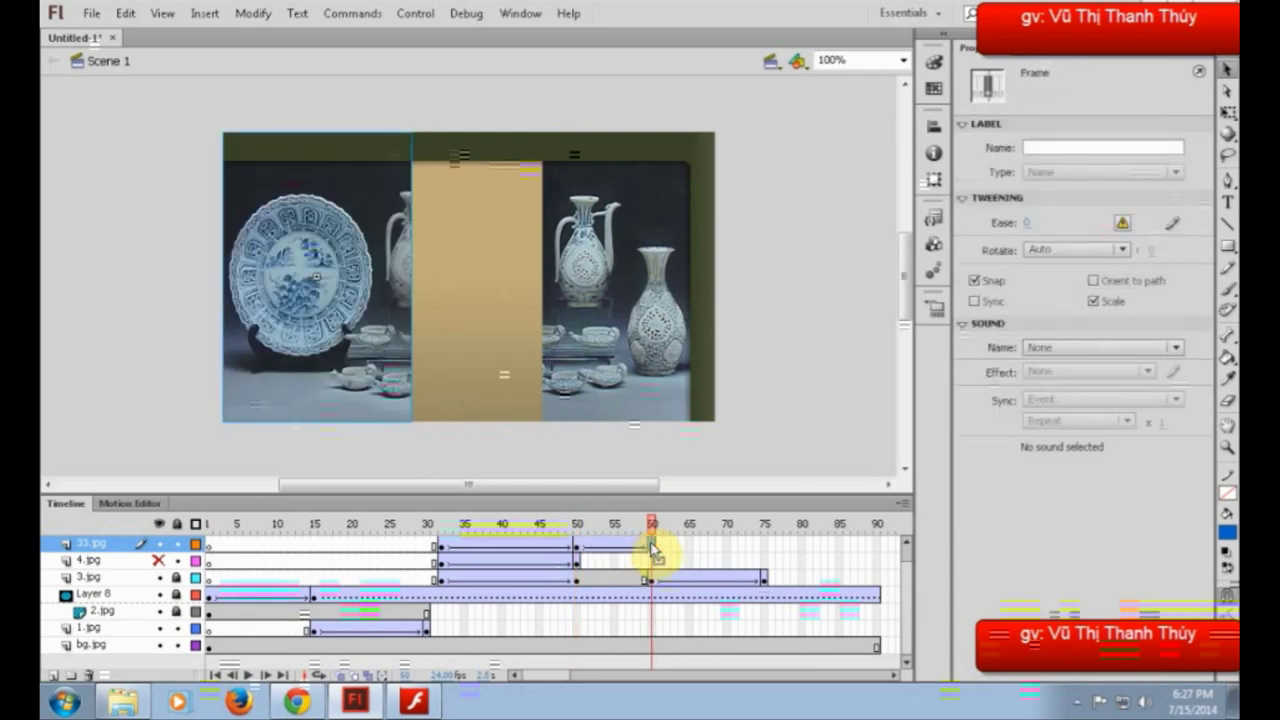
pyautogui.rightClick(442, 546)
pyautogui.click(500, 308)
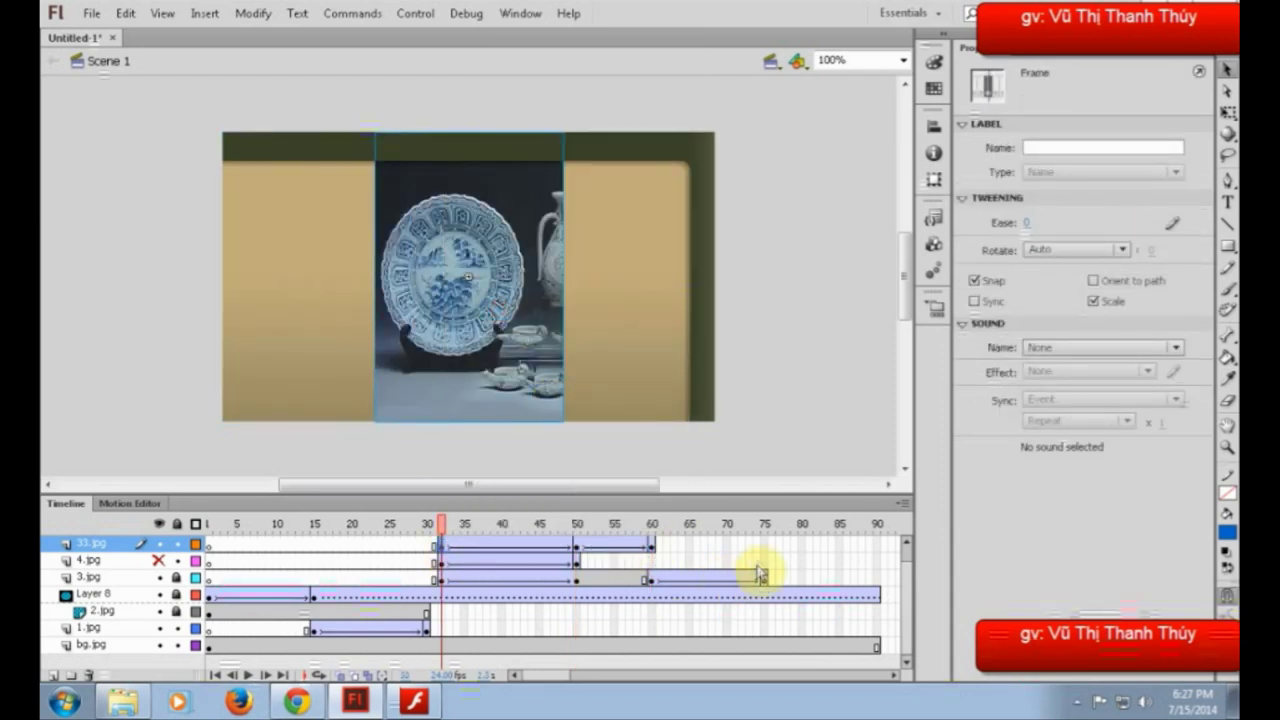
pyautogui.click(764, 547)
pyautogui.rightClick(764, 547)
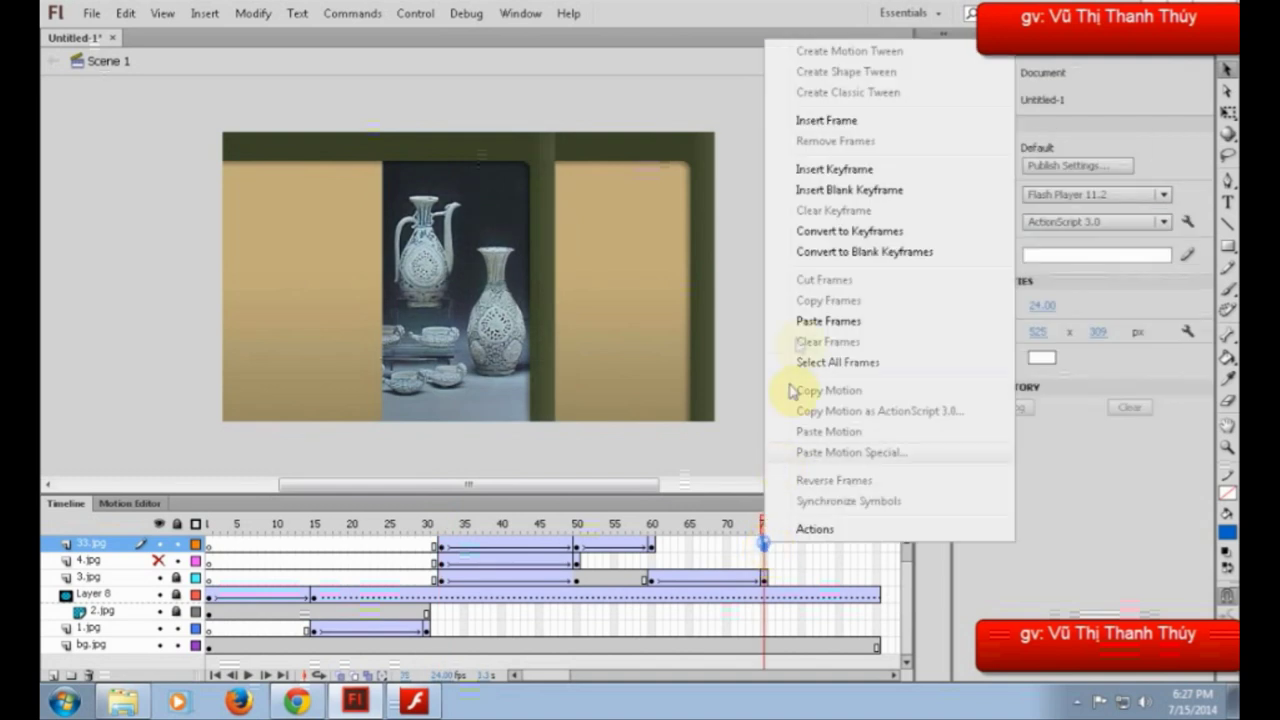
pyautogui.click(803, 318)
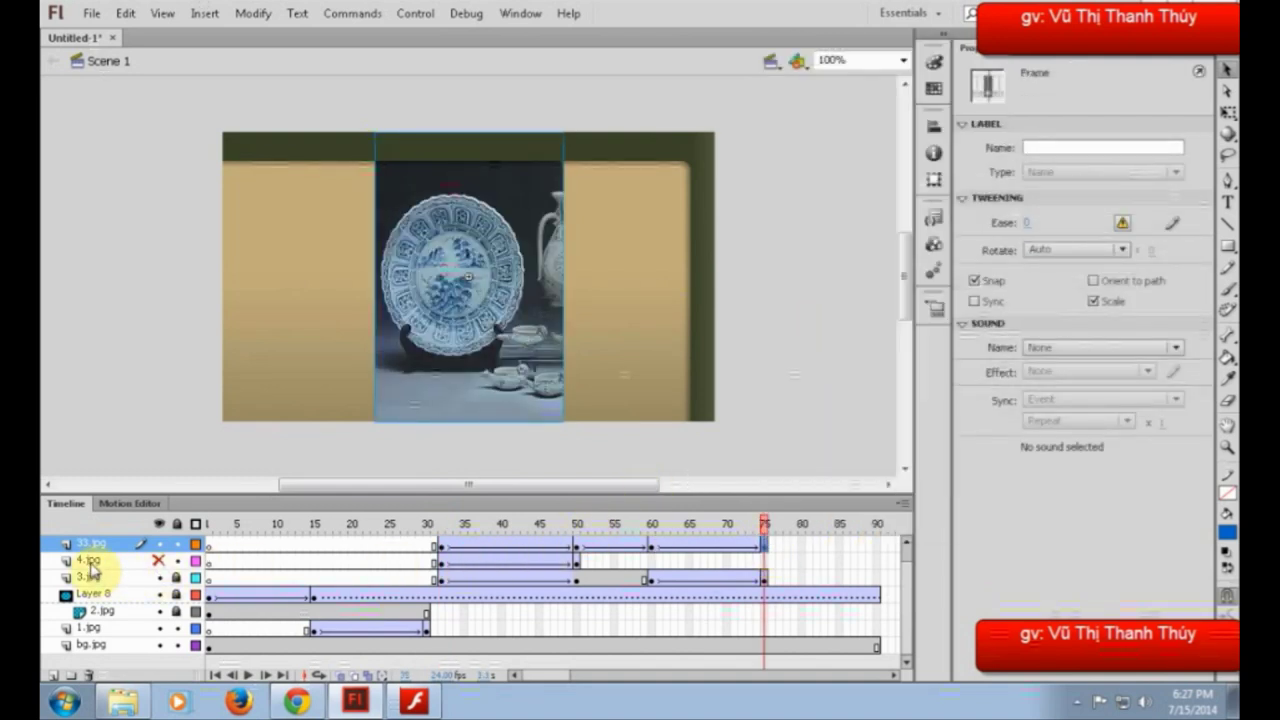
# - Move the 4.jpg layer between the masked 2.jpg layer and the 1.jpg layer, and preview the timeline from frame 1
pyautogui.moveTo(90, 563); pyautogui.dragTo(88, 626)
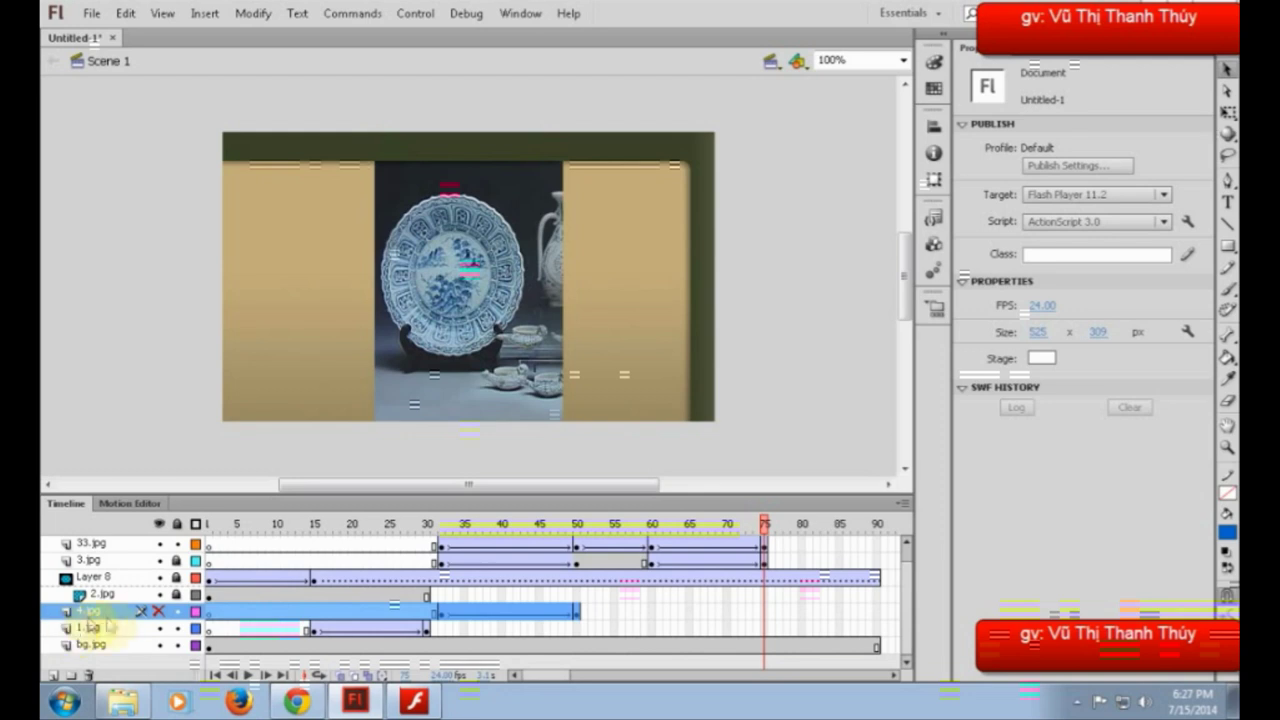
pyautogui.click(209, 546)
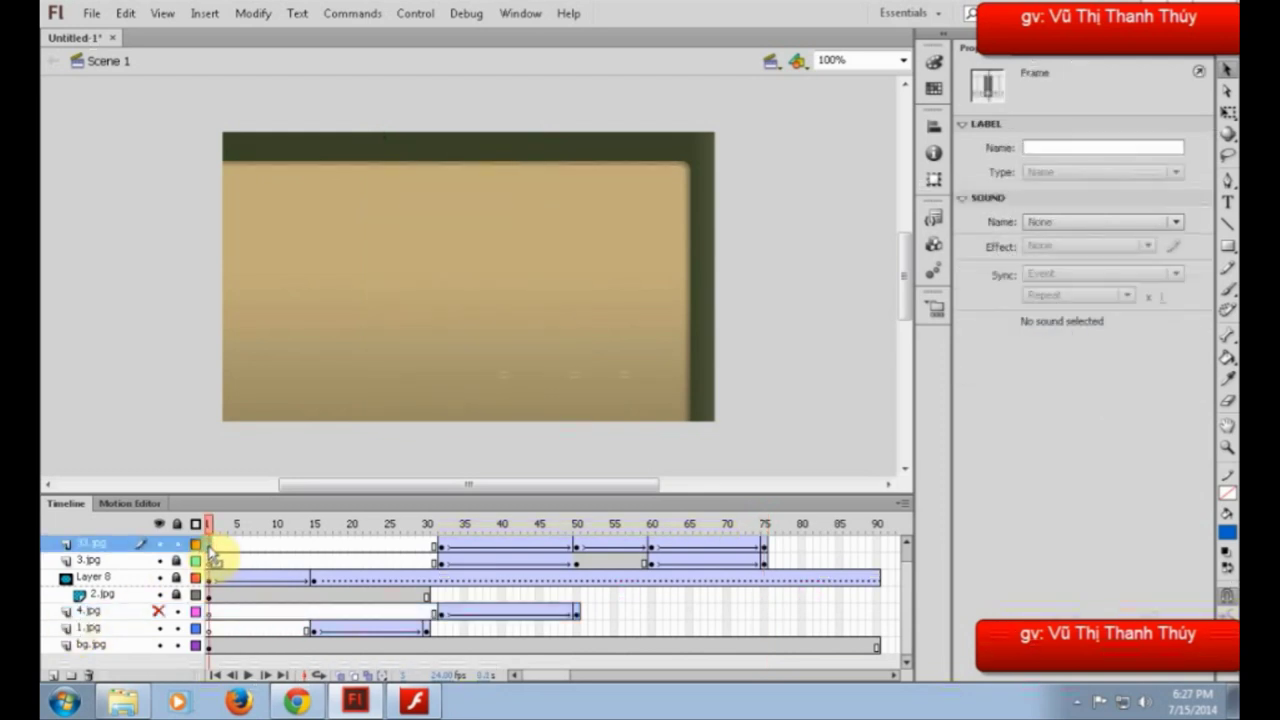
pyautogui.moveTo(210, 528); pyautogui.dragTo(428, 620)
# - Shift the tweens on the 4.jpg, 33.jpg and 3.jpg layers earlier so they start at frame 30
pyautogui.click(428, 615)
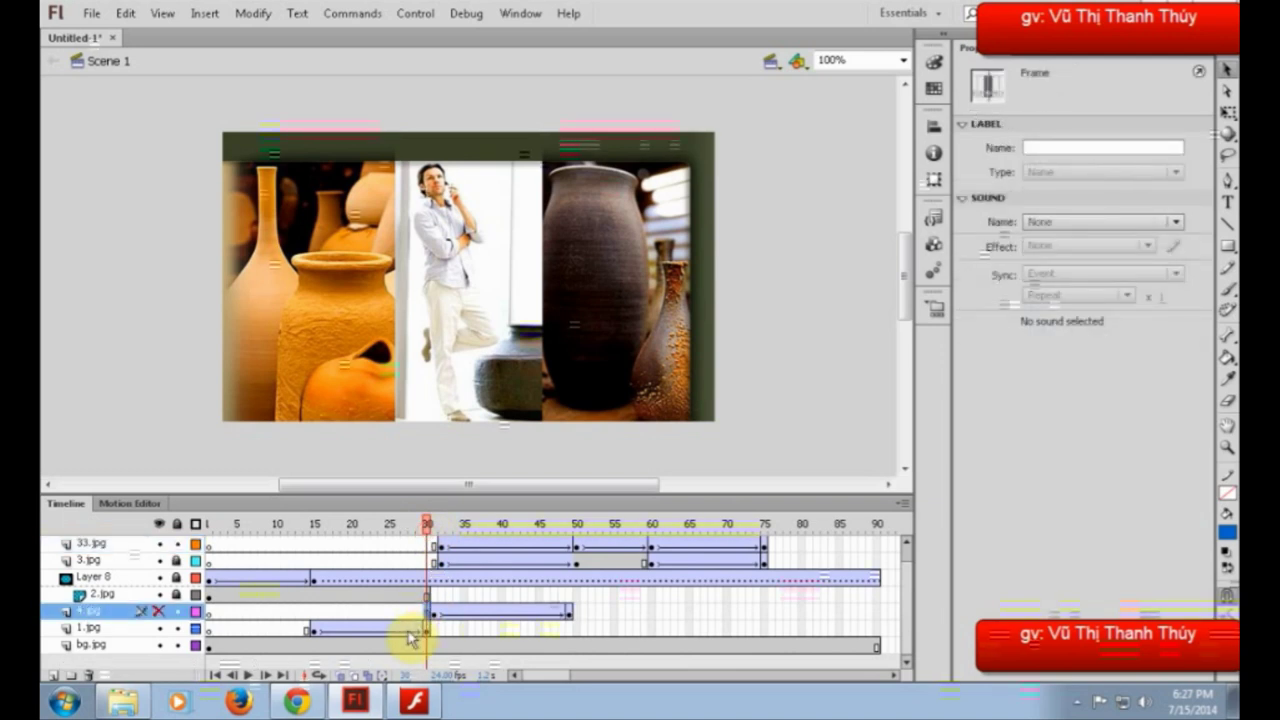
pyautogui.moveTo(430, 612); pyautogui.dragTo(421, 612)
pyautogui.click(430, 546)
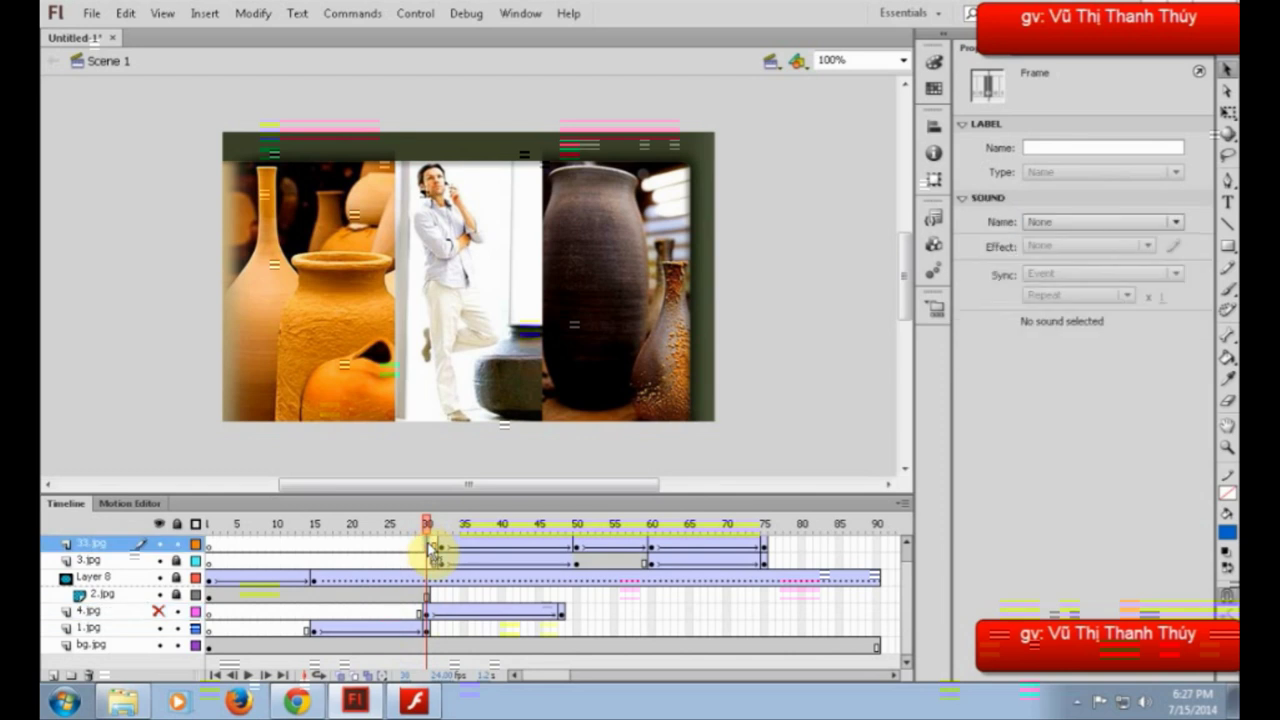
pyautogui.moveTo(432, 552); pyautogui.dragTo(413, 562)
pyautogui.click(428, 560)
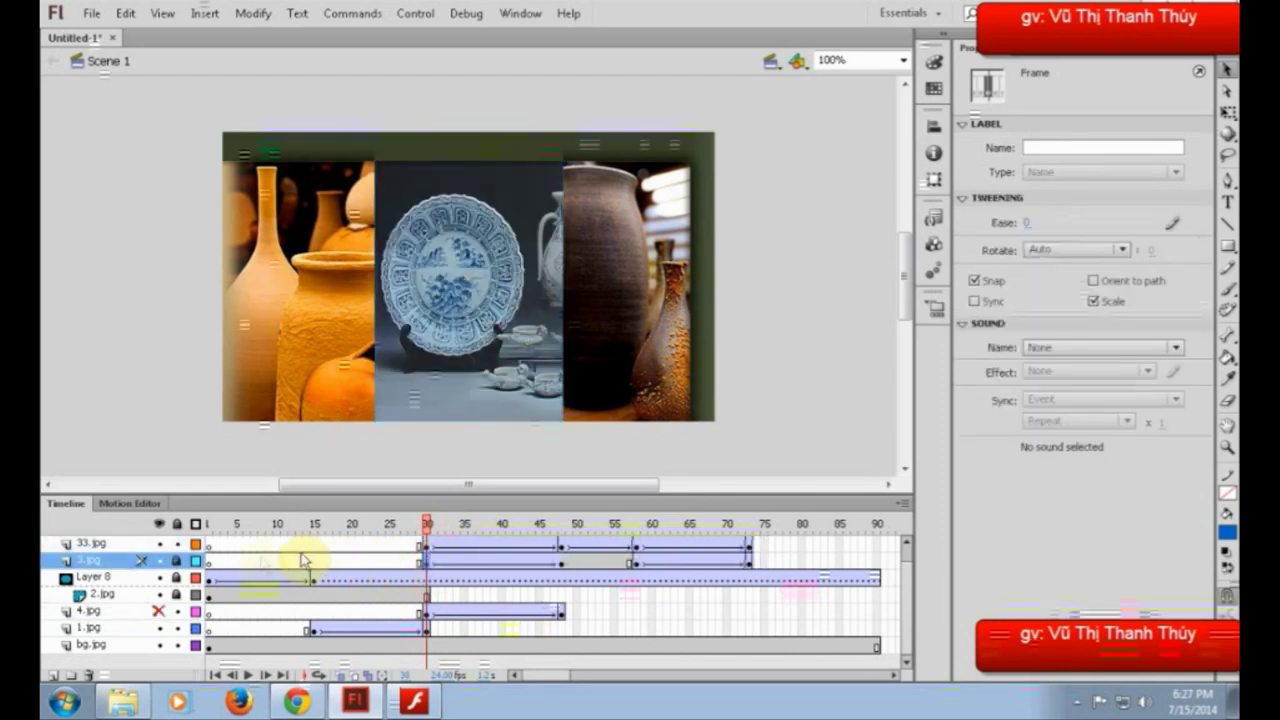
# - Preview the timeline up to frame 75, replay the reference SWF in Flash Player for comparison, and minimize its window
pyautogui.click(208, 543)
pyautogui.moveTo(212, 533); pyautogui.dragTo(764, 547)
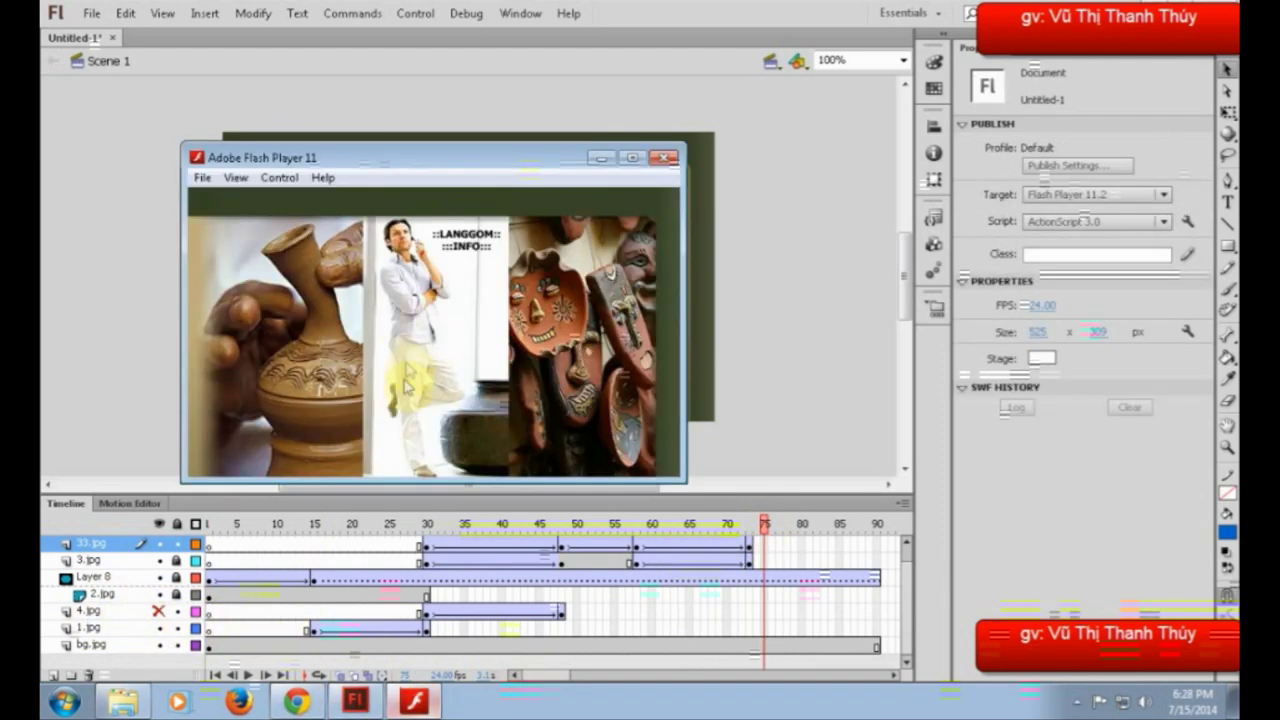
pyautogui.click(414, 700)
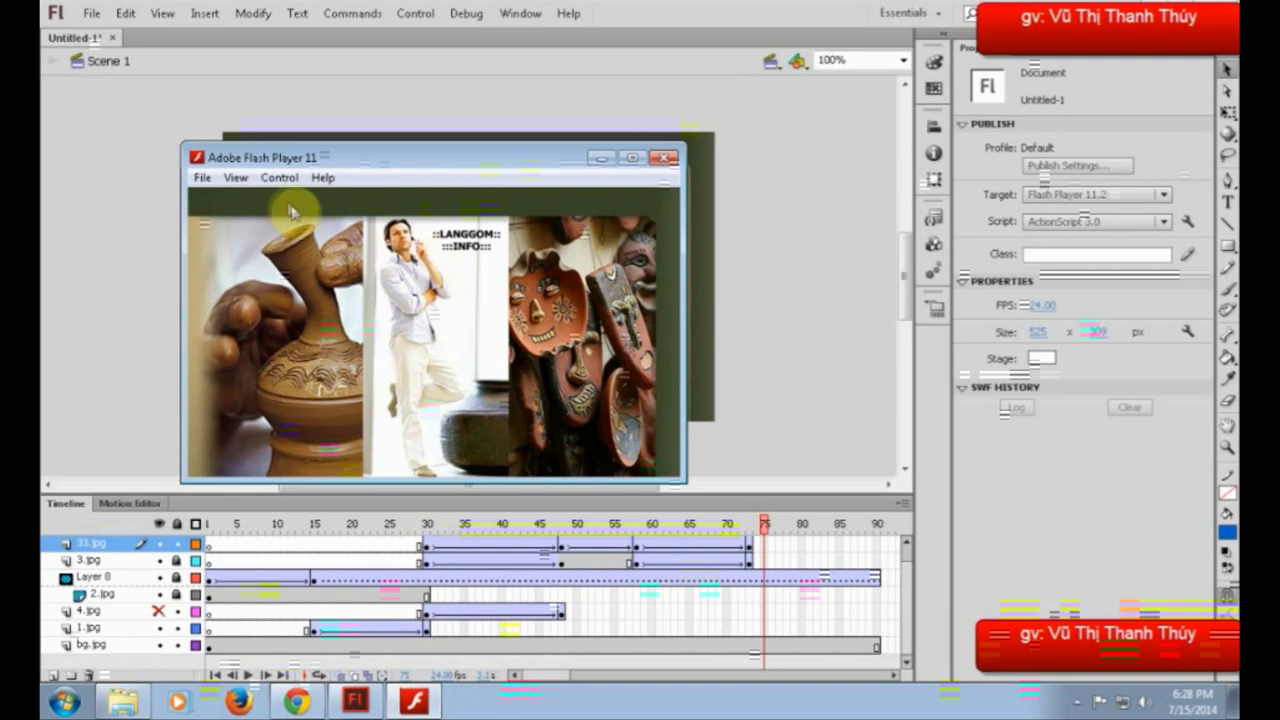
pyautogui.click(280, 179)
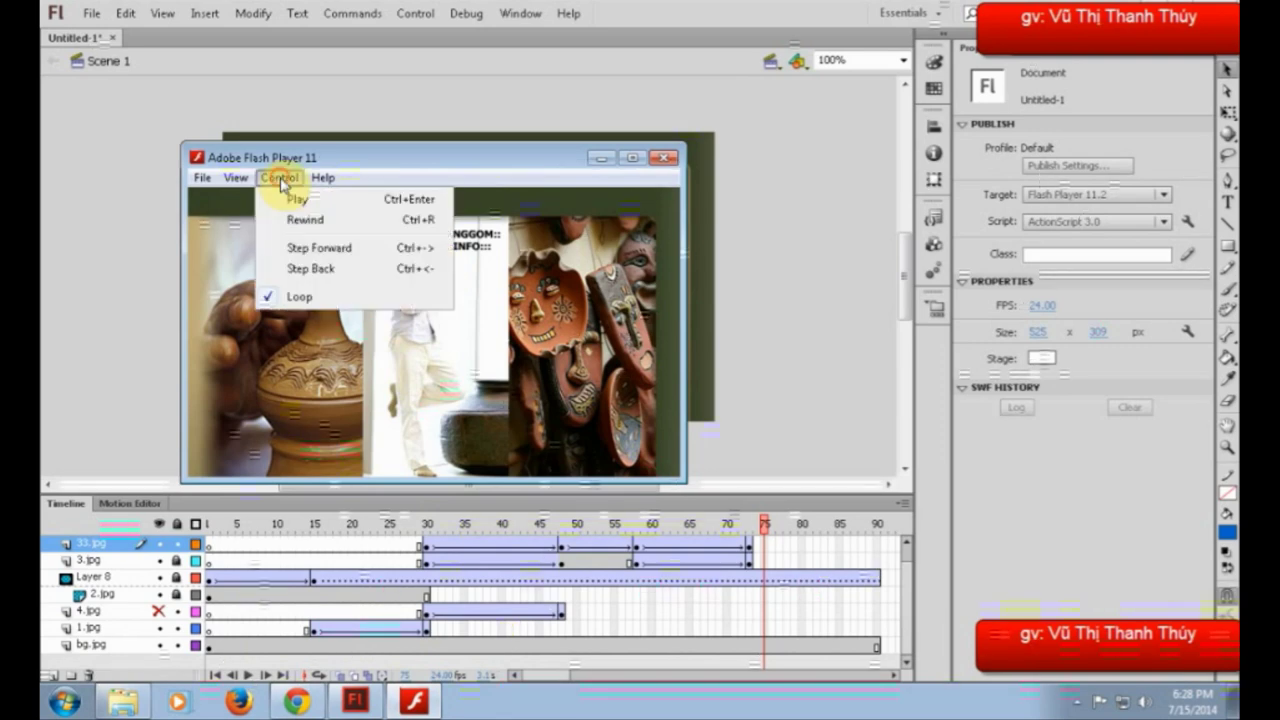
pyautogui.click(292, 202)
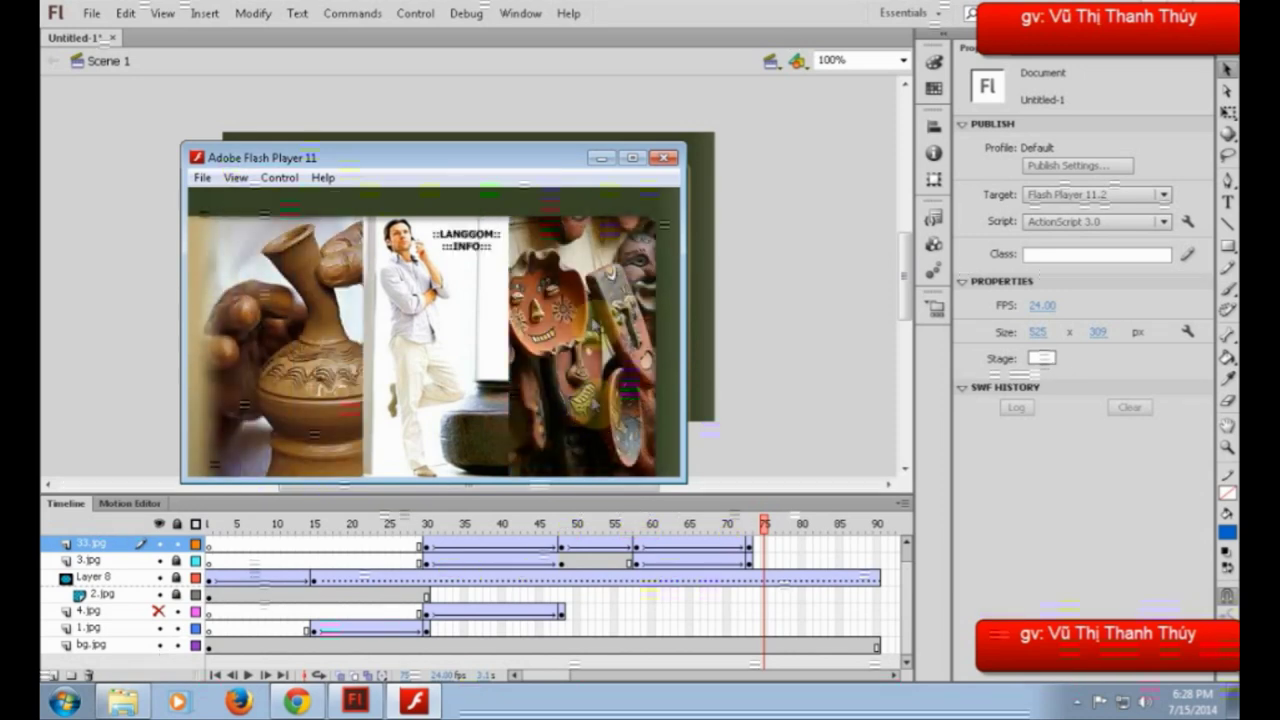
pyautogui.click(601, 158)
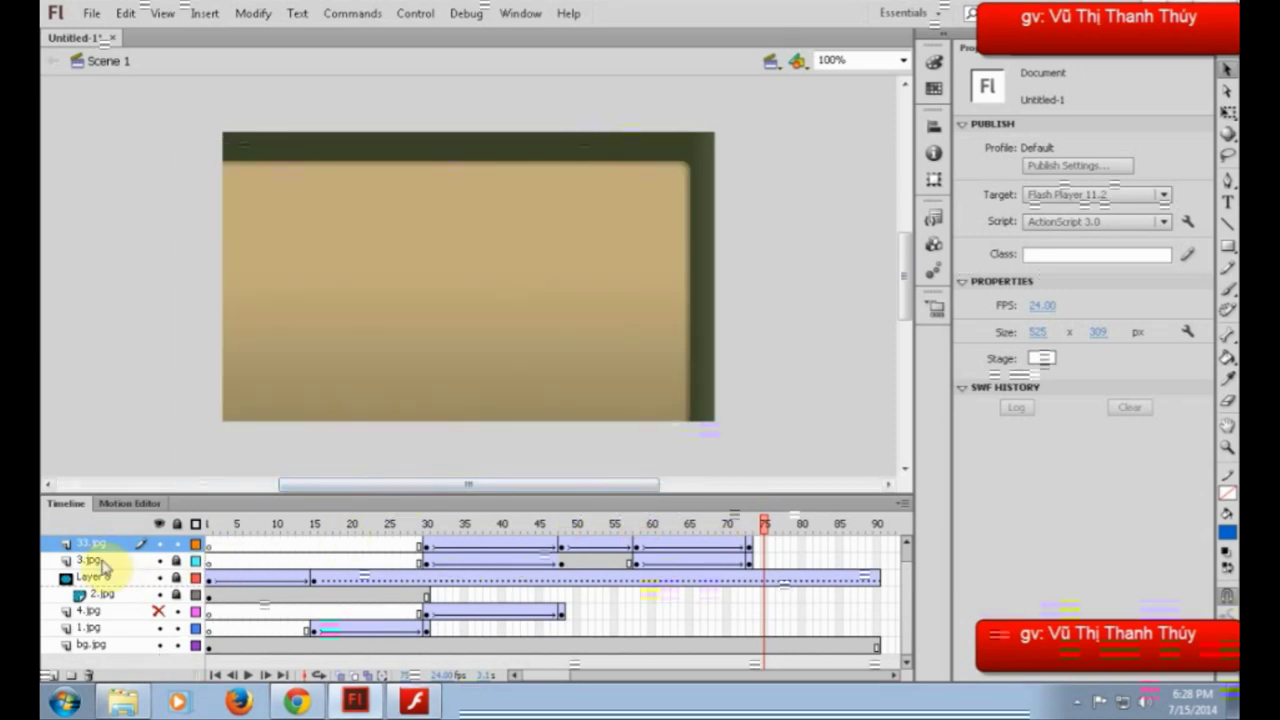
# - Move the 33.jpg and 3.jpg layers together below the masked 2.jpg layer and preview the opening frames
pyautogui.keyDown('shift'); pyautogui.click(103, 562); pyautogui.keyUp('shift')
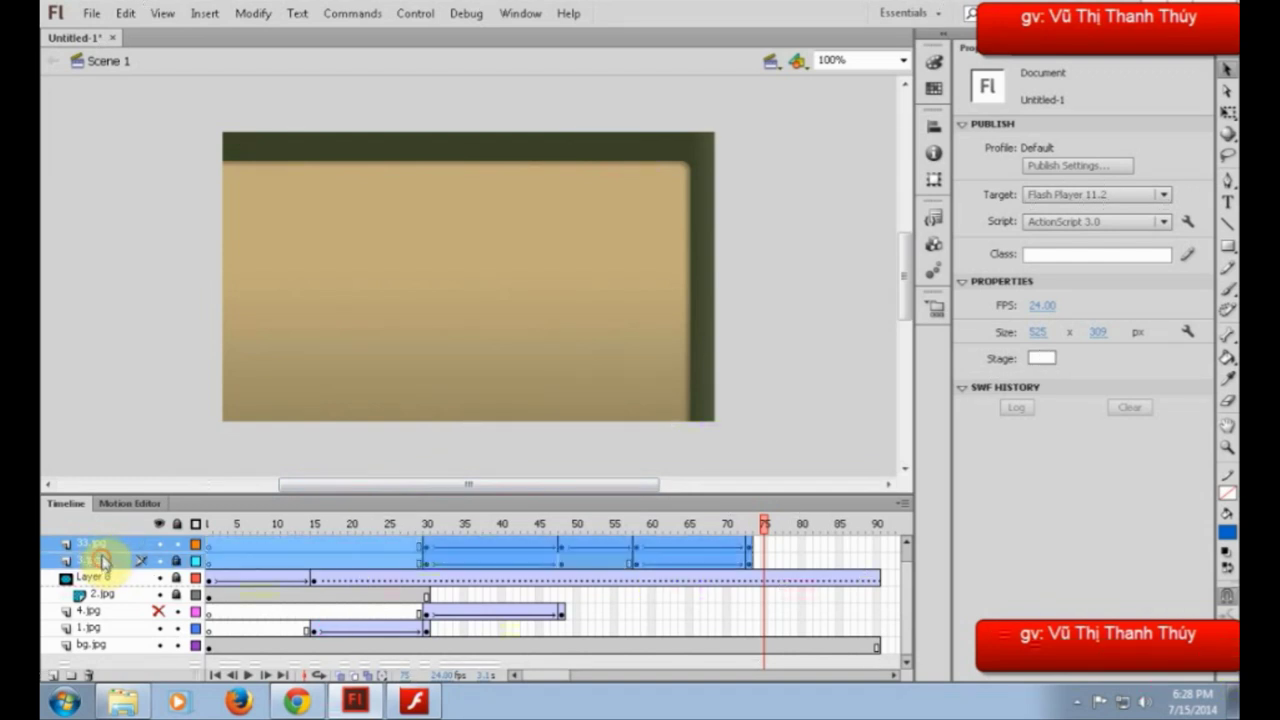
pyautogui.moveTo(101, 548); pyautogui.dragTo(86, 588)
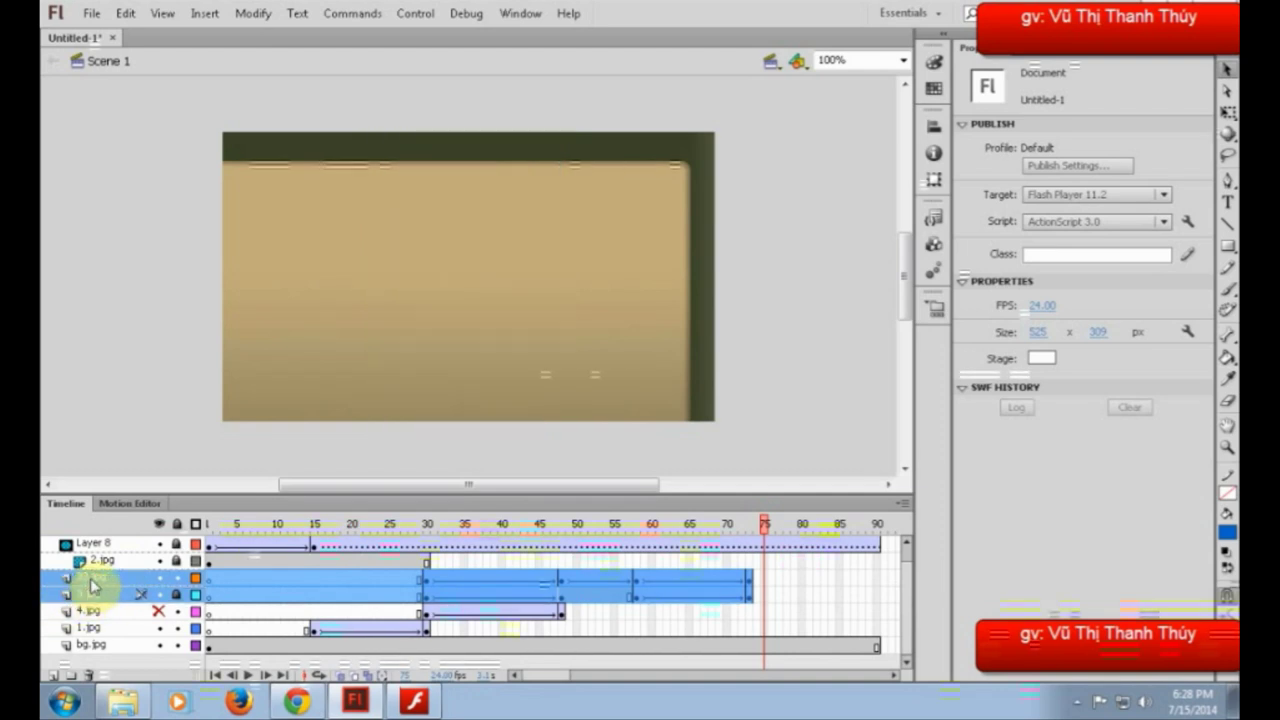
pyautogui.click(206, 547)
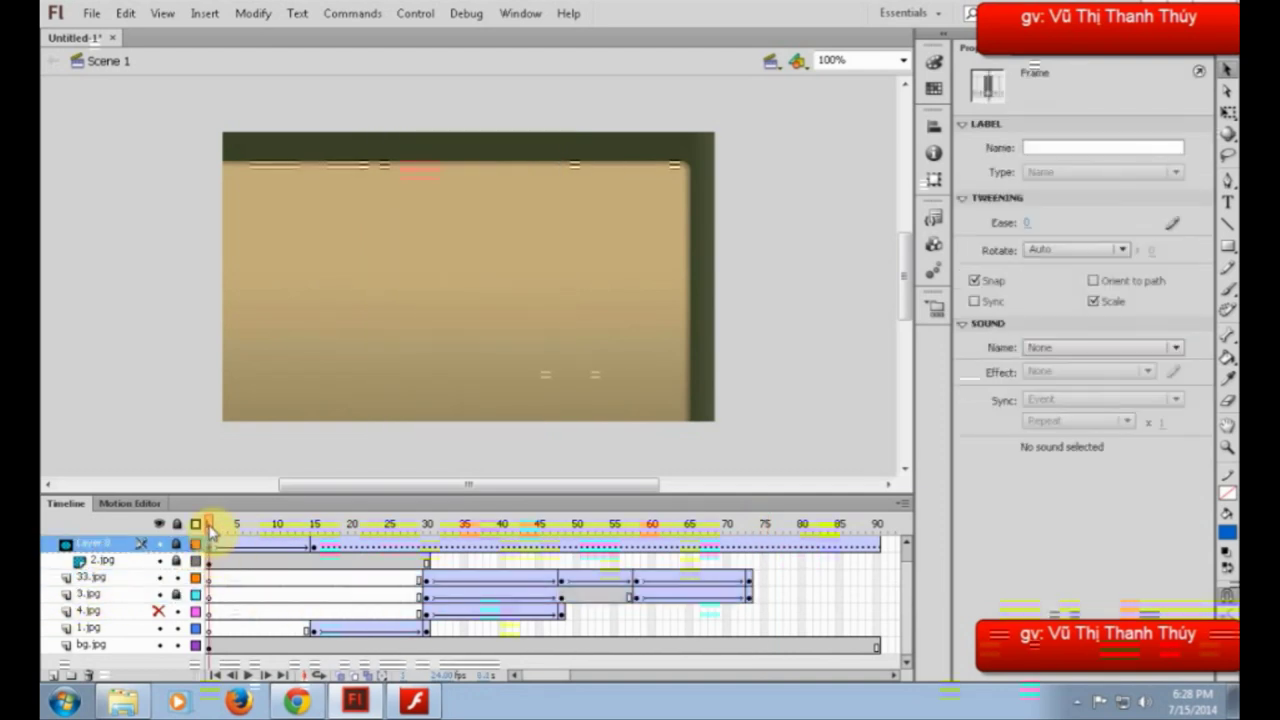
pyautogui.moveTo(206, 523); pyautogui.dragTo(458, 537)
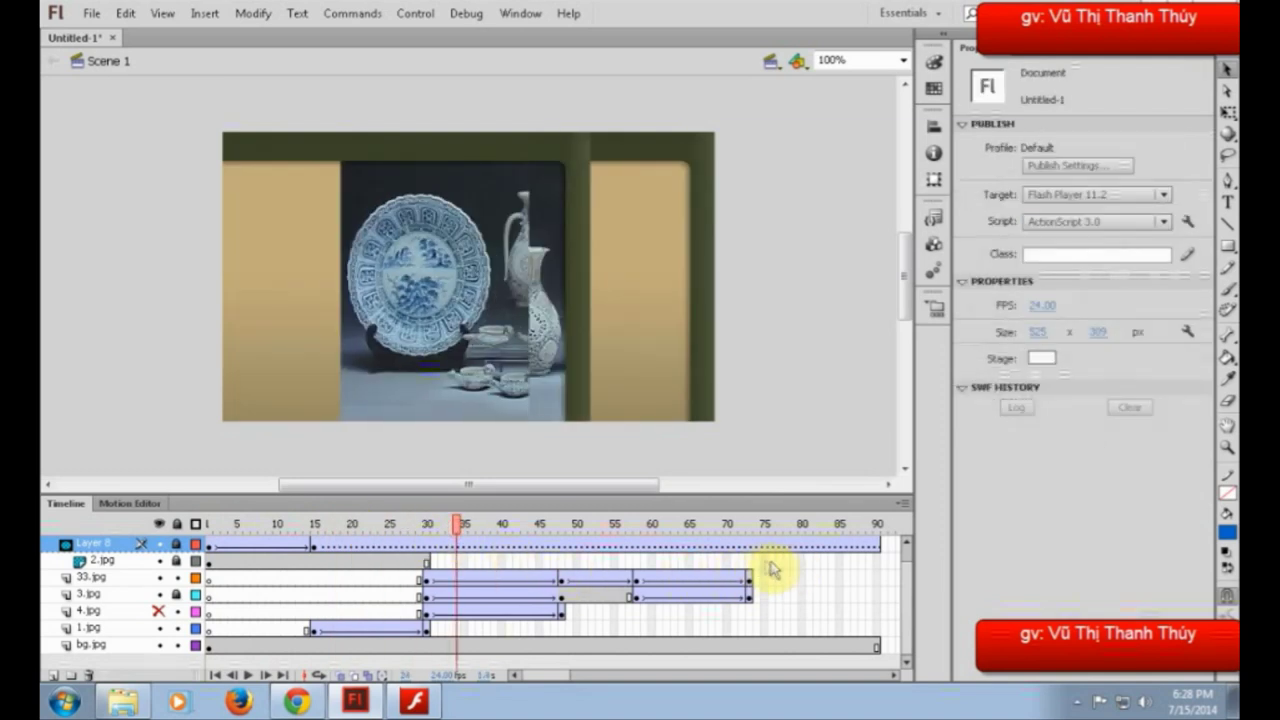
# - Extend the masked 2.jpg layer to frame 90 and preview the animation up to frame 72
pyautogui.click(877, 562)
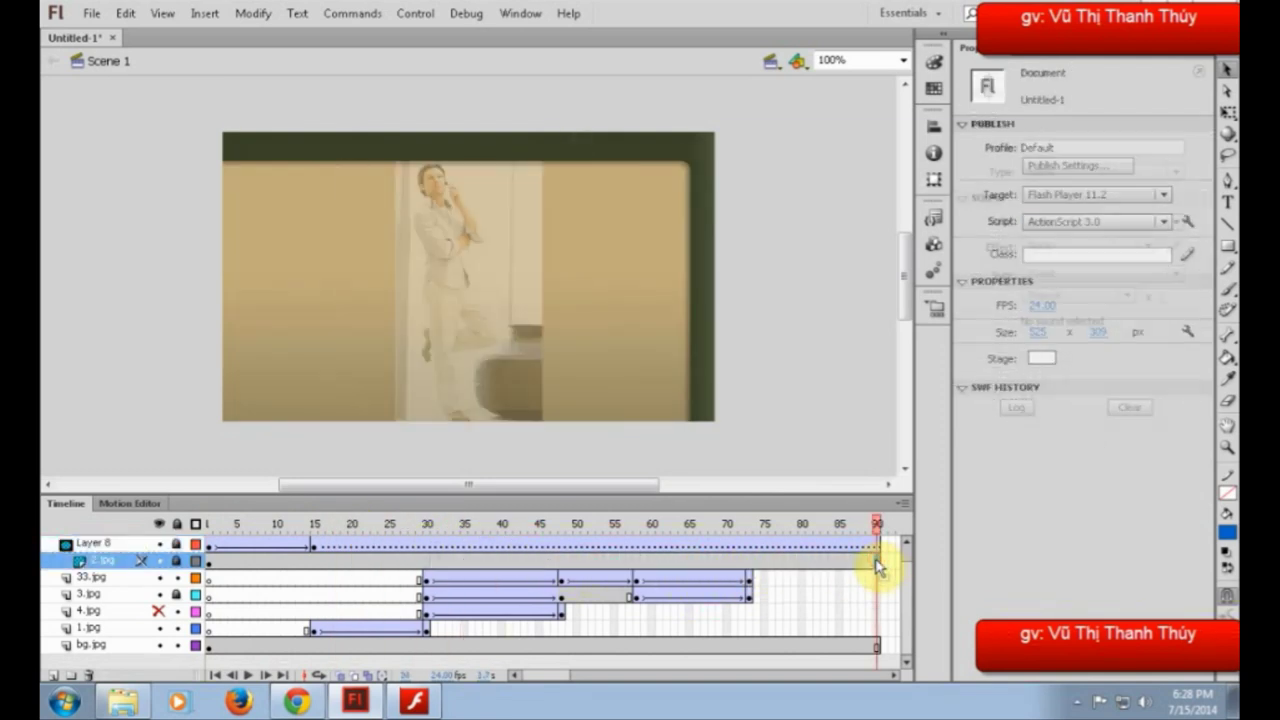
pyautogui.click(210, 560)
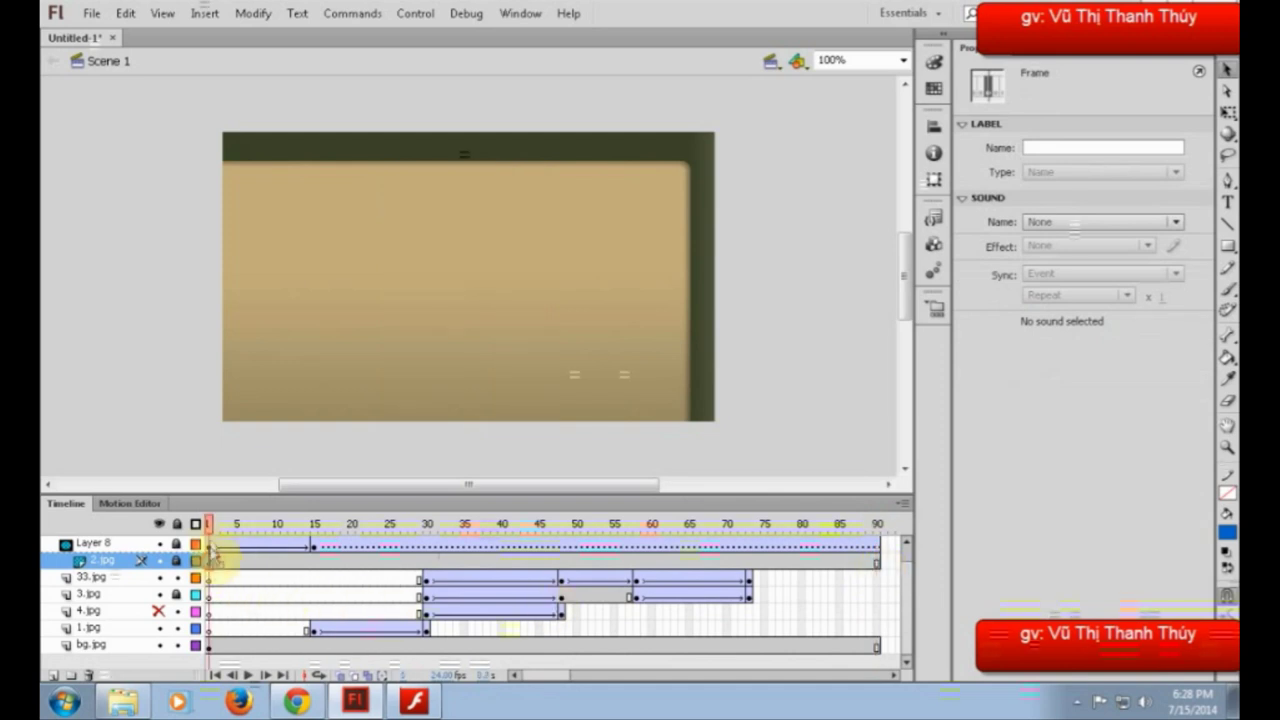
pyautogui.moveTo(210, 524); pyautogui.dragTo(742, 566)
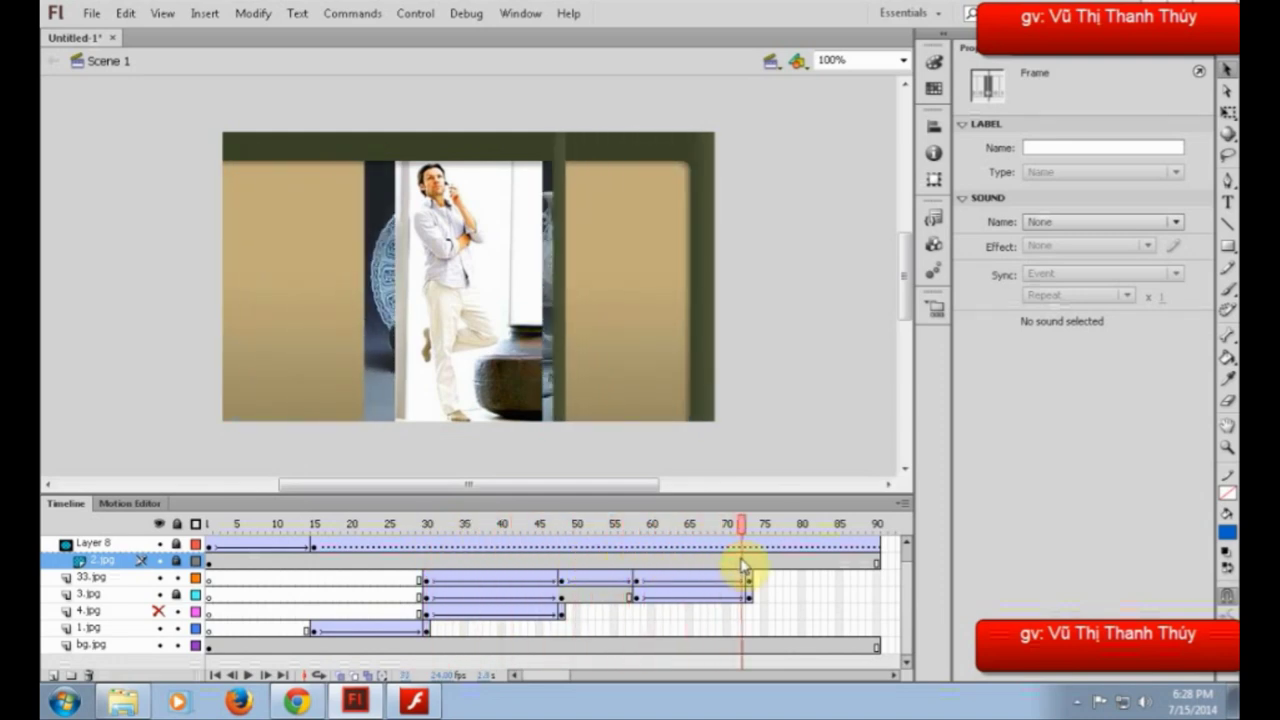
pyautogui.click(470, 330)
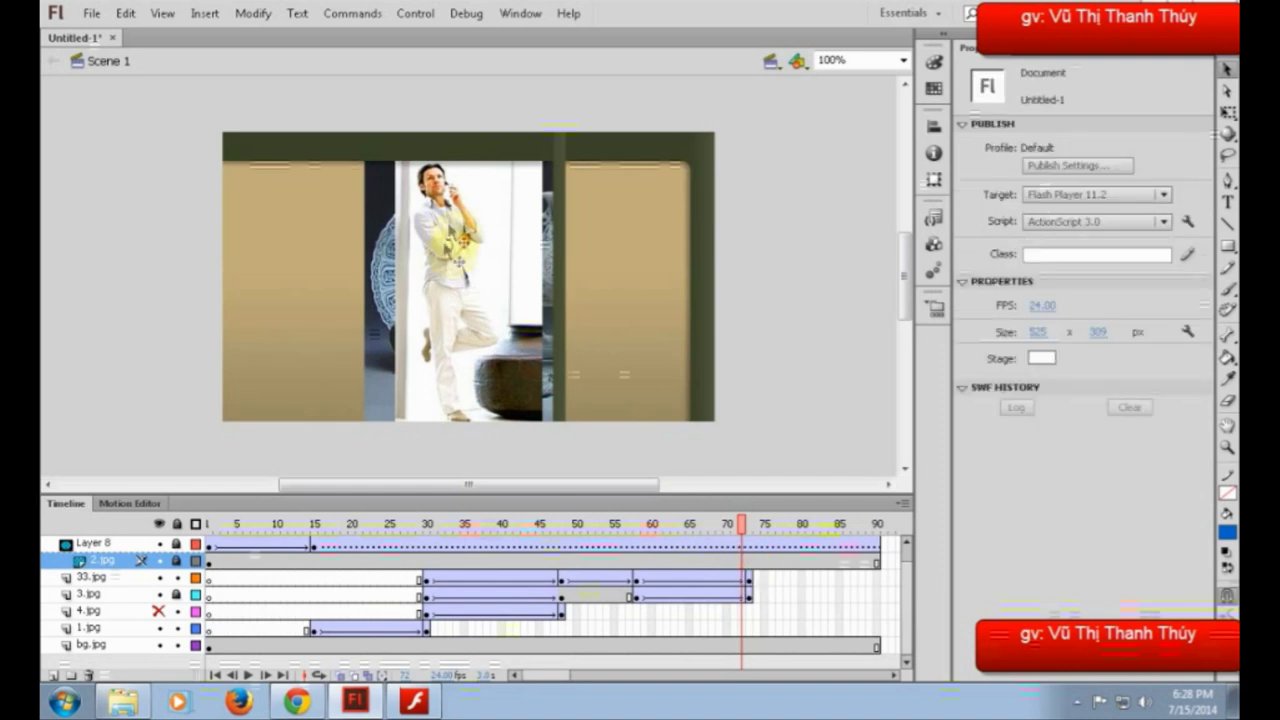
# - Preview the opening frames, extend the 1.jpg layer to frame 73, and check the vase image behind the sliding halves
pyautogui.click(209, 544)
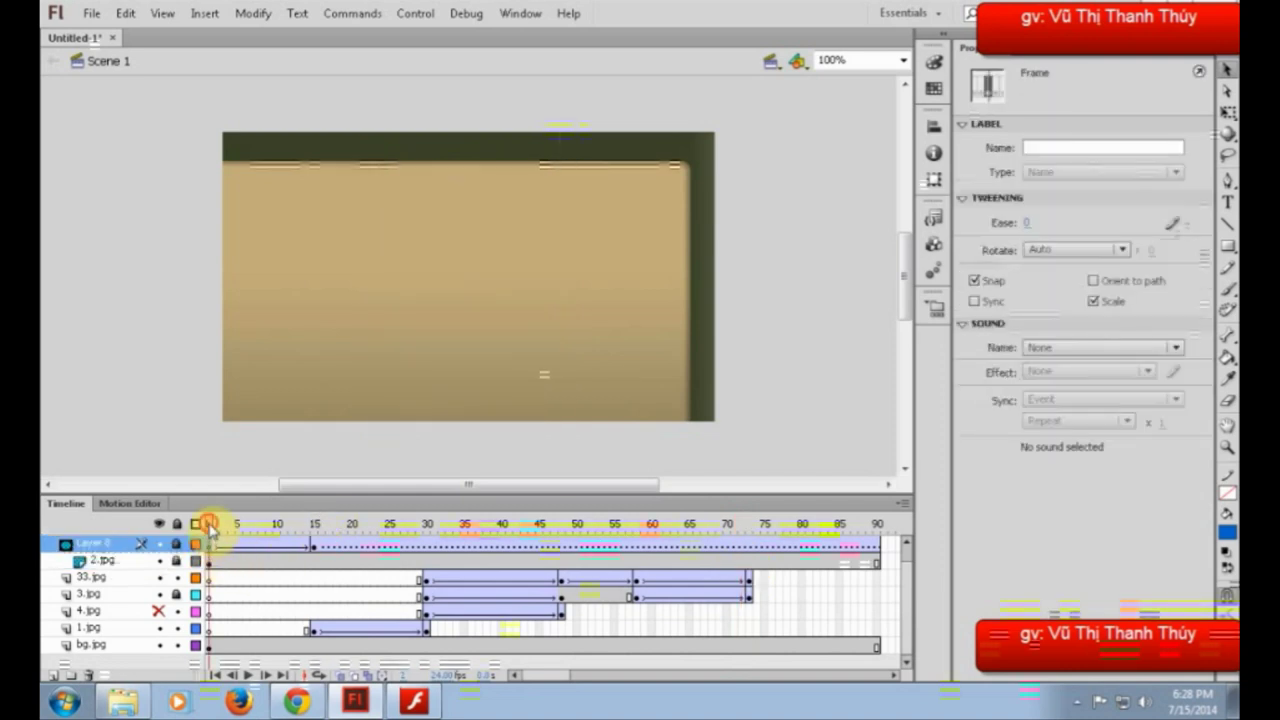
pyautogui.moveTo(209, 527); pyautogui.dragTo(393, 540)
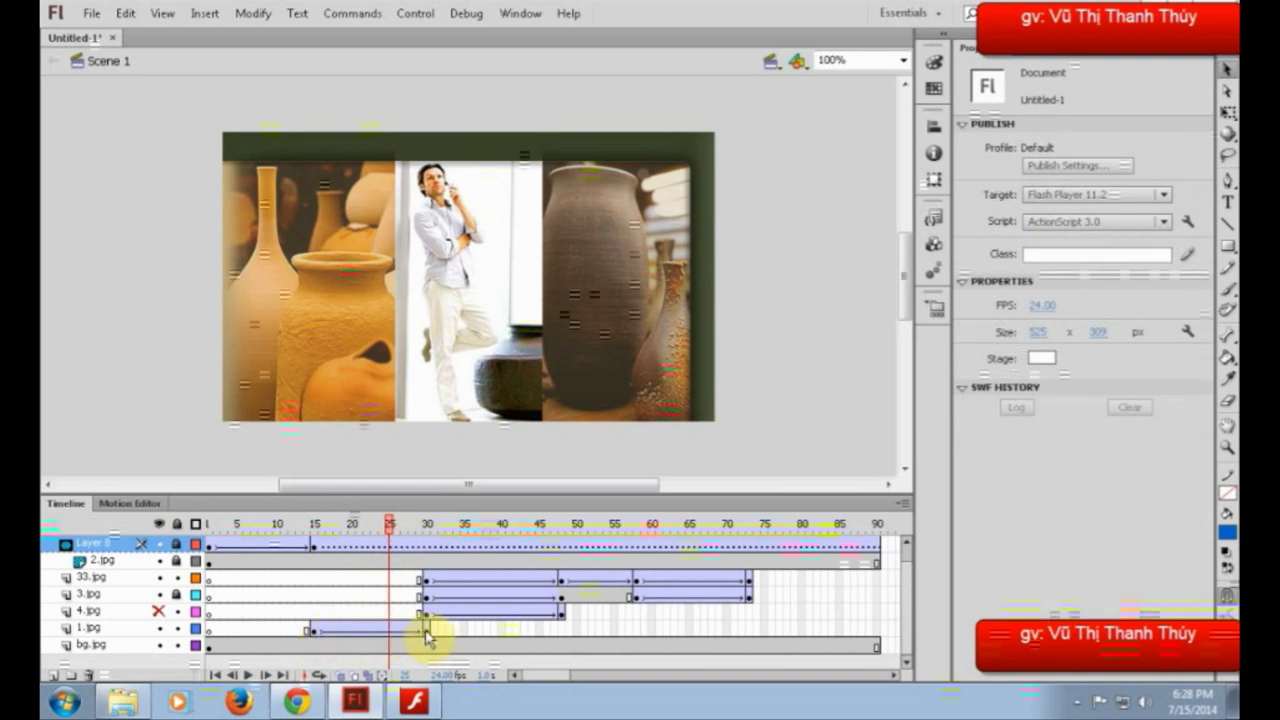
pyautogui.click(749, 630)
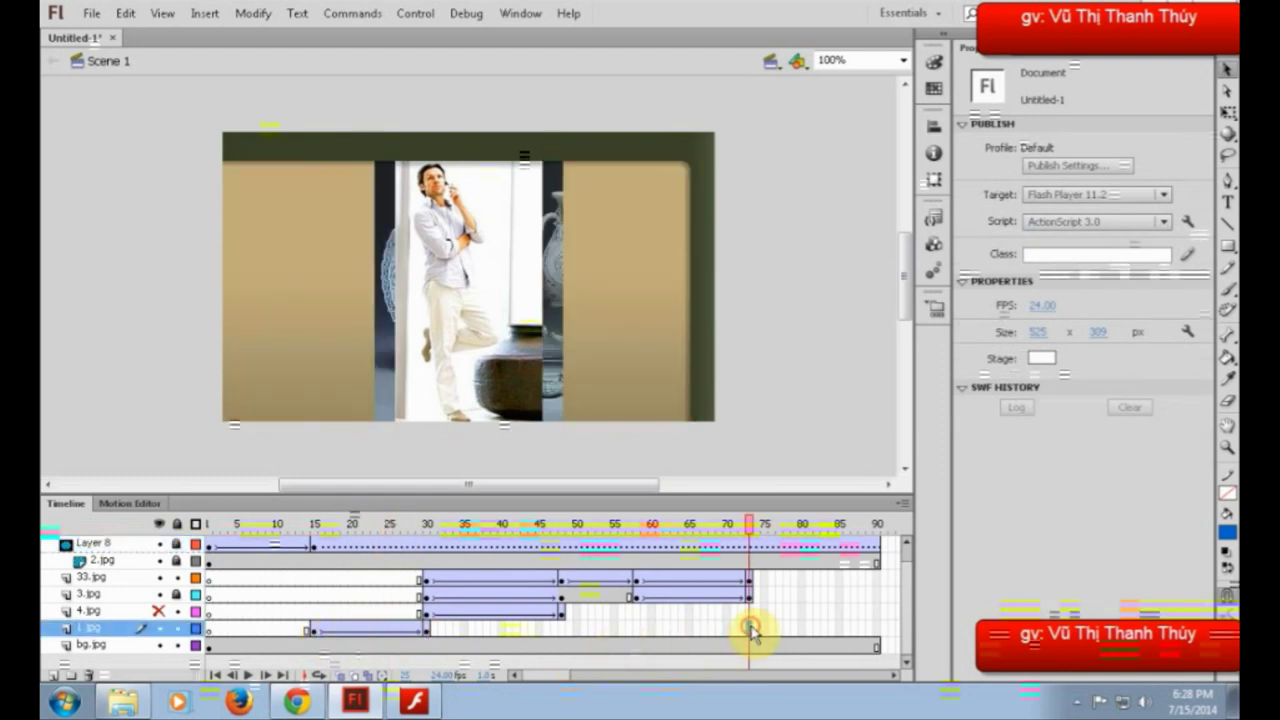
pyautogui.press('F5')
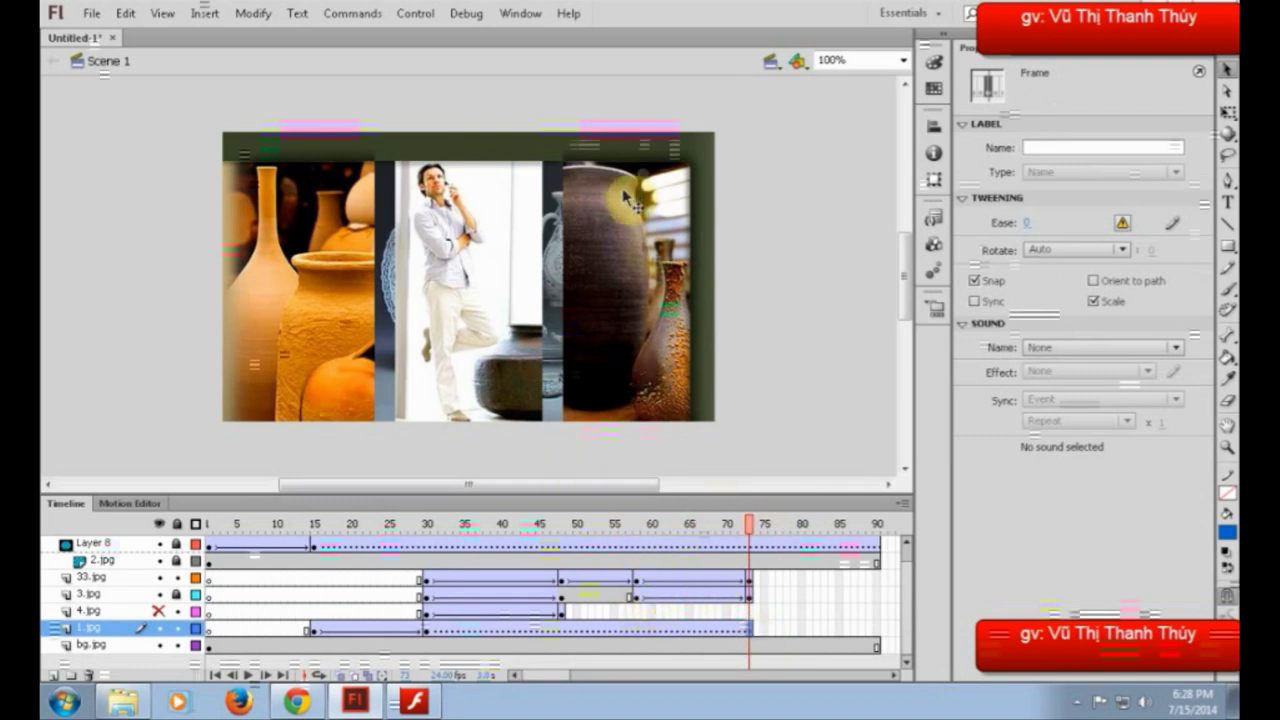
pyautogui.moveTo(752, 527); pyautogui.dragTo(731, 557)
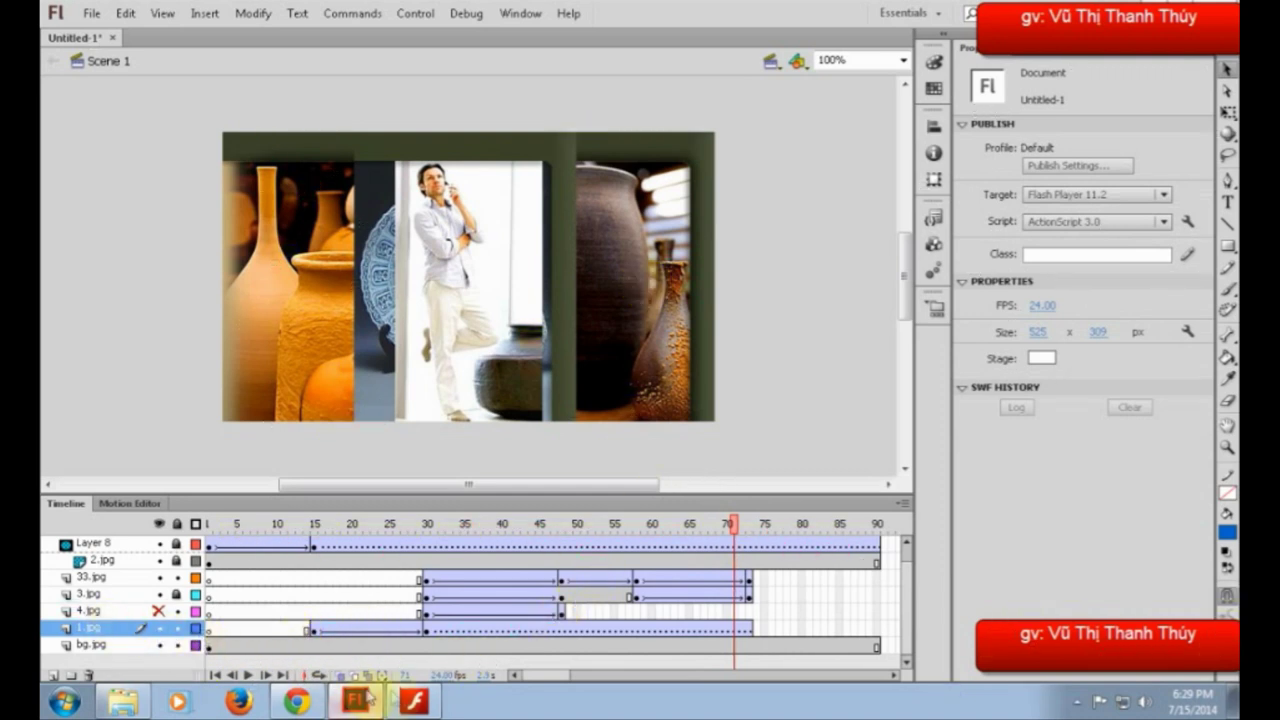
# - Replay the reference SWF in Flash Player, minimize it, and check the closing movement of the plate halves from frame 58
pyautogui.click(414, 701)
pyautogui.click(280, 178)
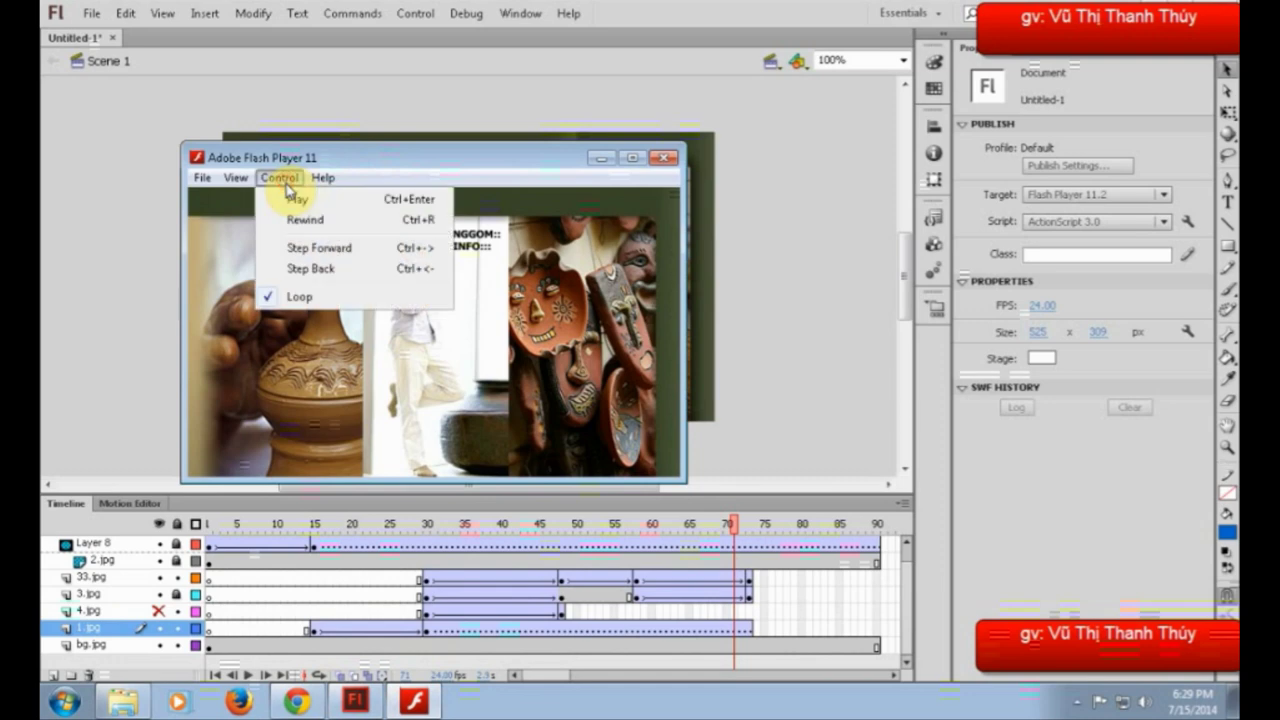
pyautogui.click(291, 200)
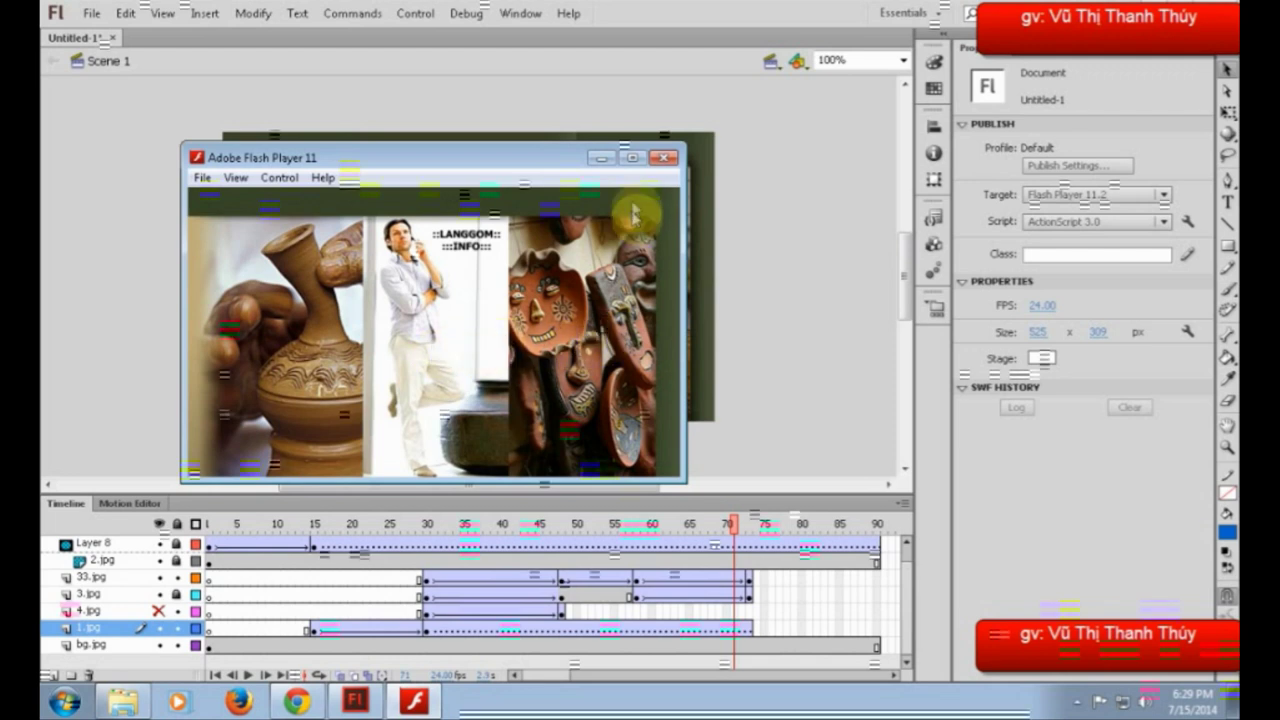
pyautogui.click(600, 158)
pyautogui.click(636, 596)
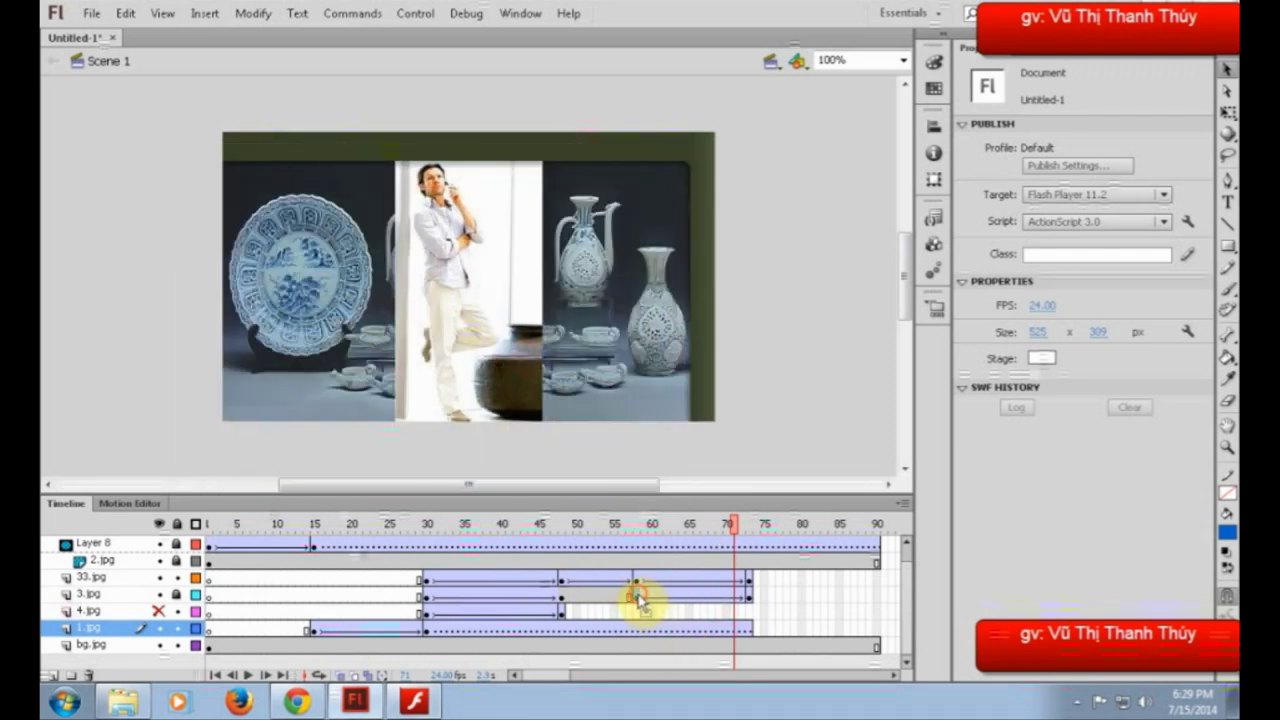
pyautogui.moveTo(640, 530); pyautogui.dragTo(684, 533)
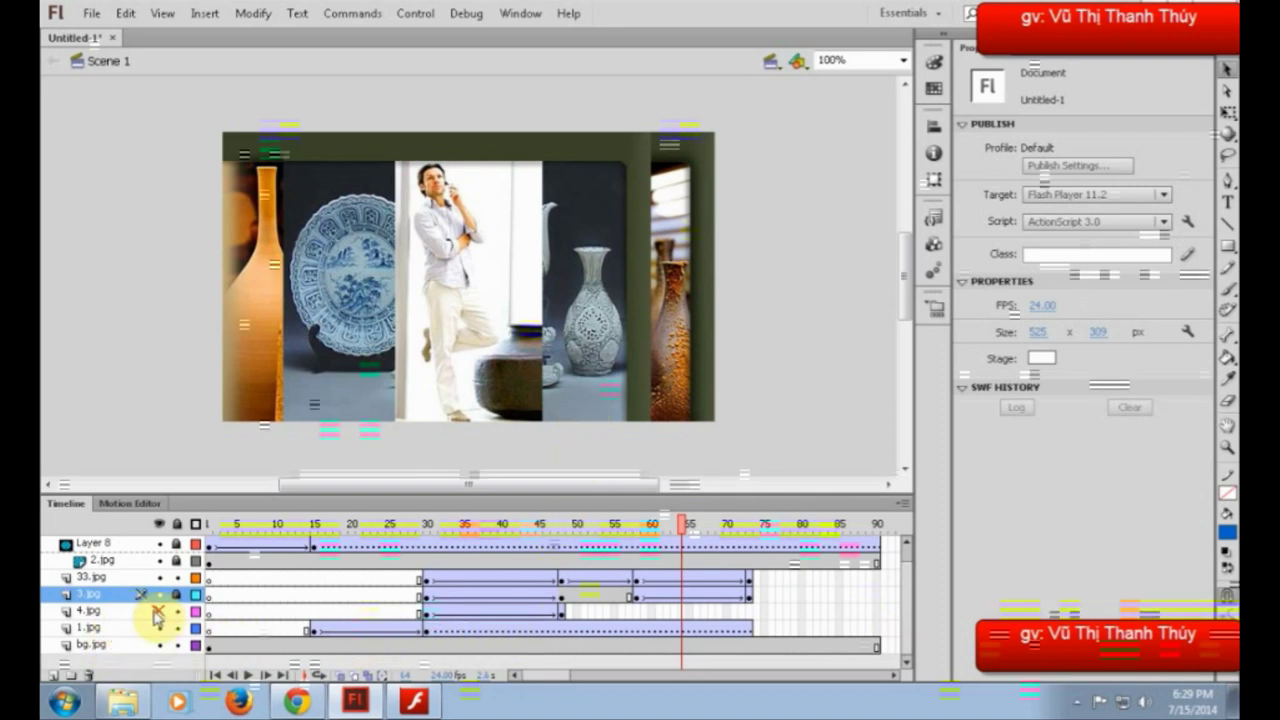
# - Show the 4.jpg layer and move its whole tween to start at frame 58
pyautogui.click(157, 611)
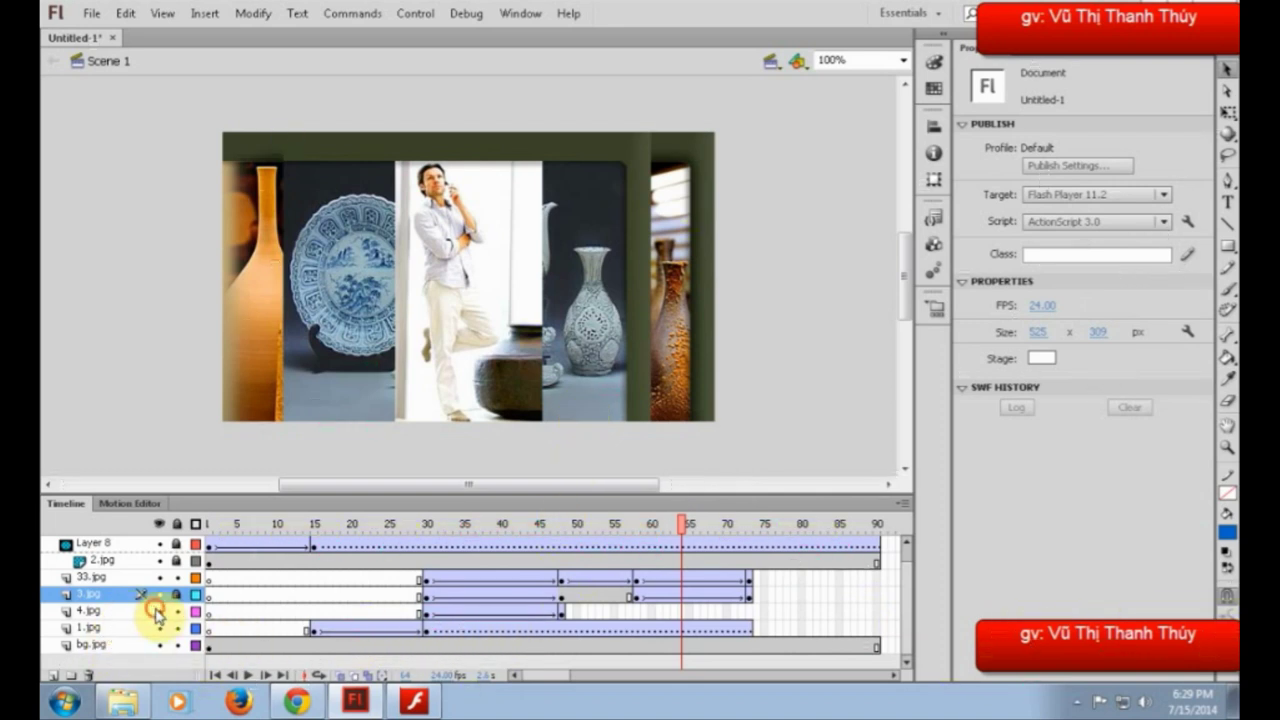
pyautogui.click(426, 617)
pyautogui.click(562, 615)
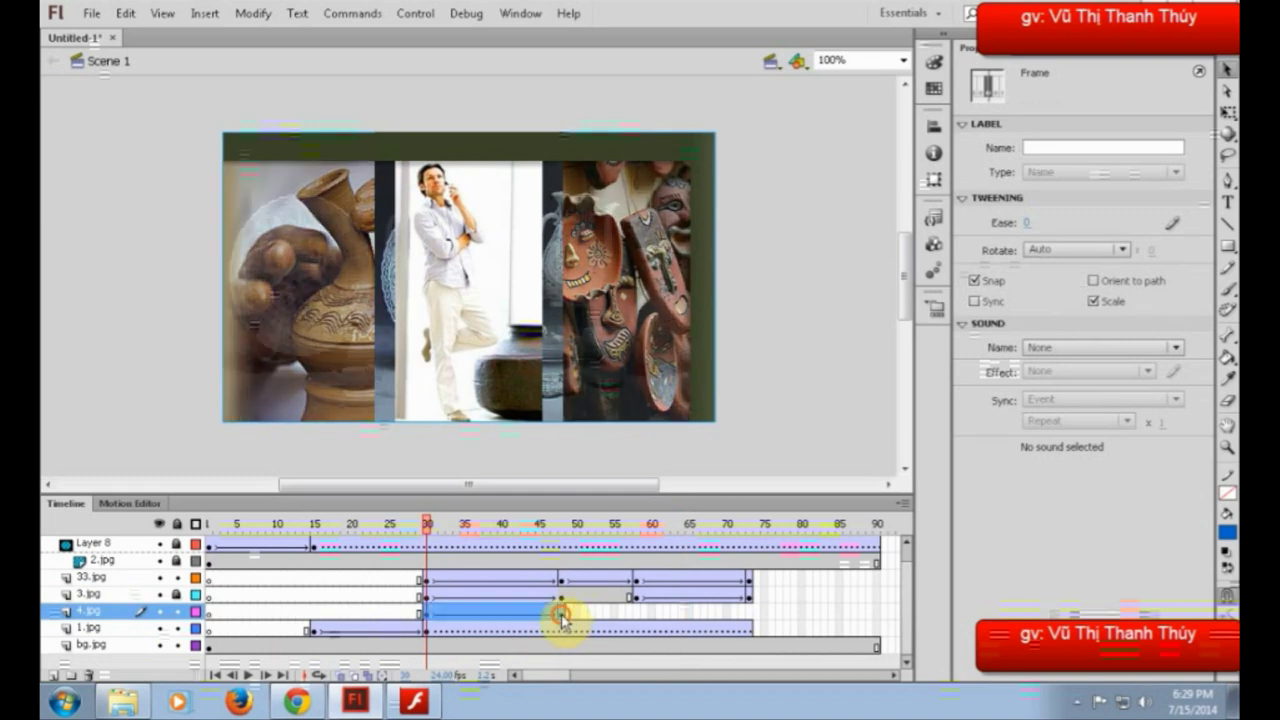
pyautogui.moveTo(474, 614); pyautogui.dragTo(682, 614)
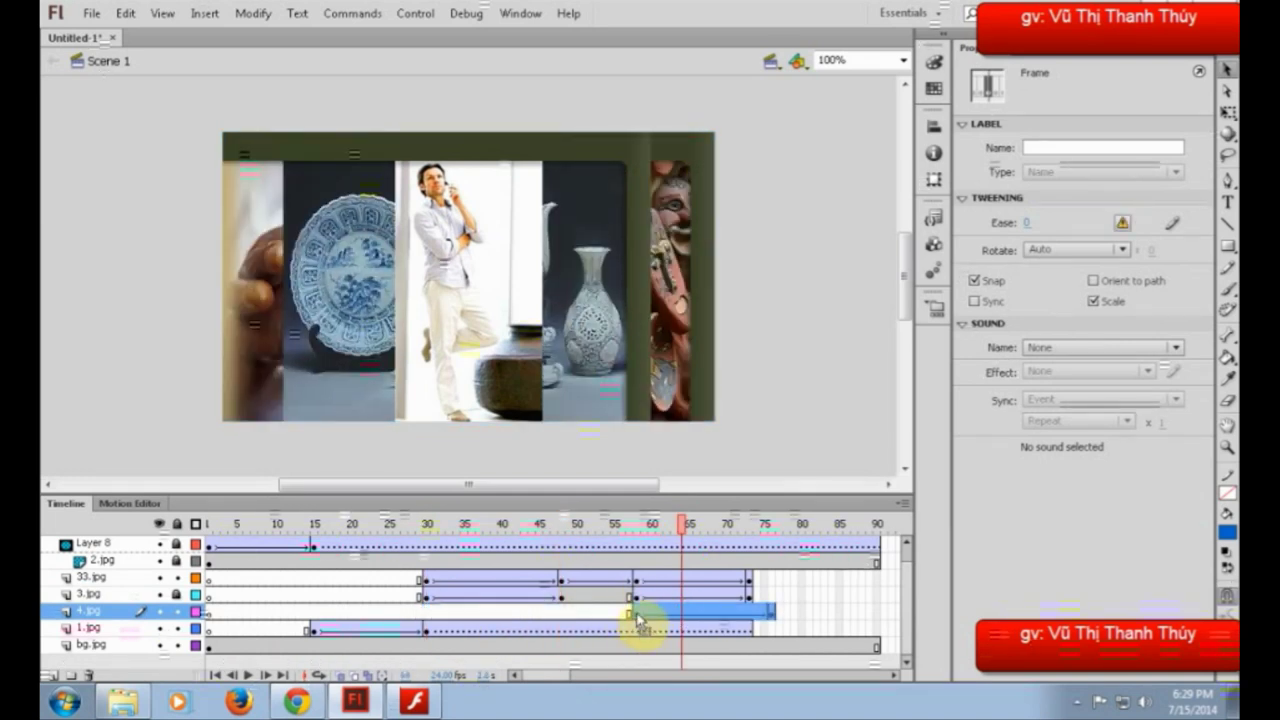
# - Hide the 3.jpg and 33.jpg layers, set the 4.jpg instance's alpha to 0% at frame 58, and check the fade up to frame 70
pyautogui.click(637, 614)
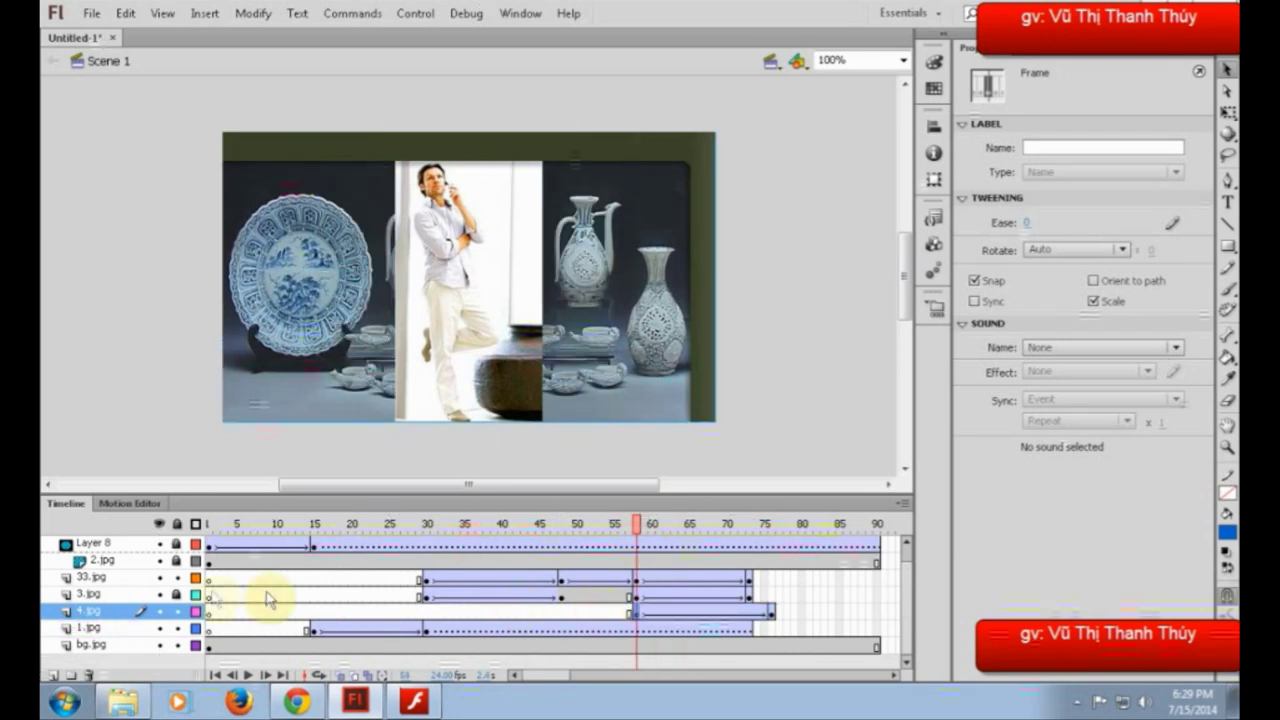
pyautogui.click(158, 594)
pyautogui.click(158, 577)
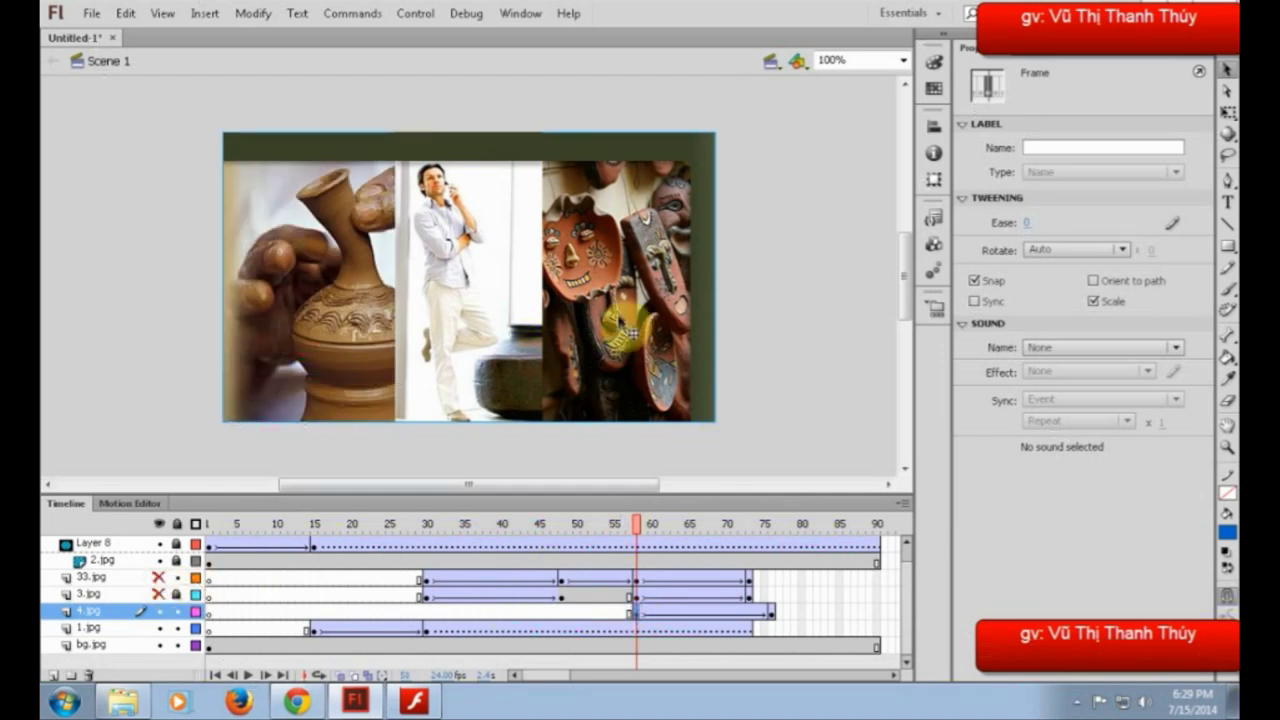
pyautogui.click(625, 330)
pyautogui.click(1066, 262)
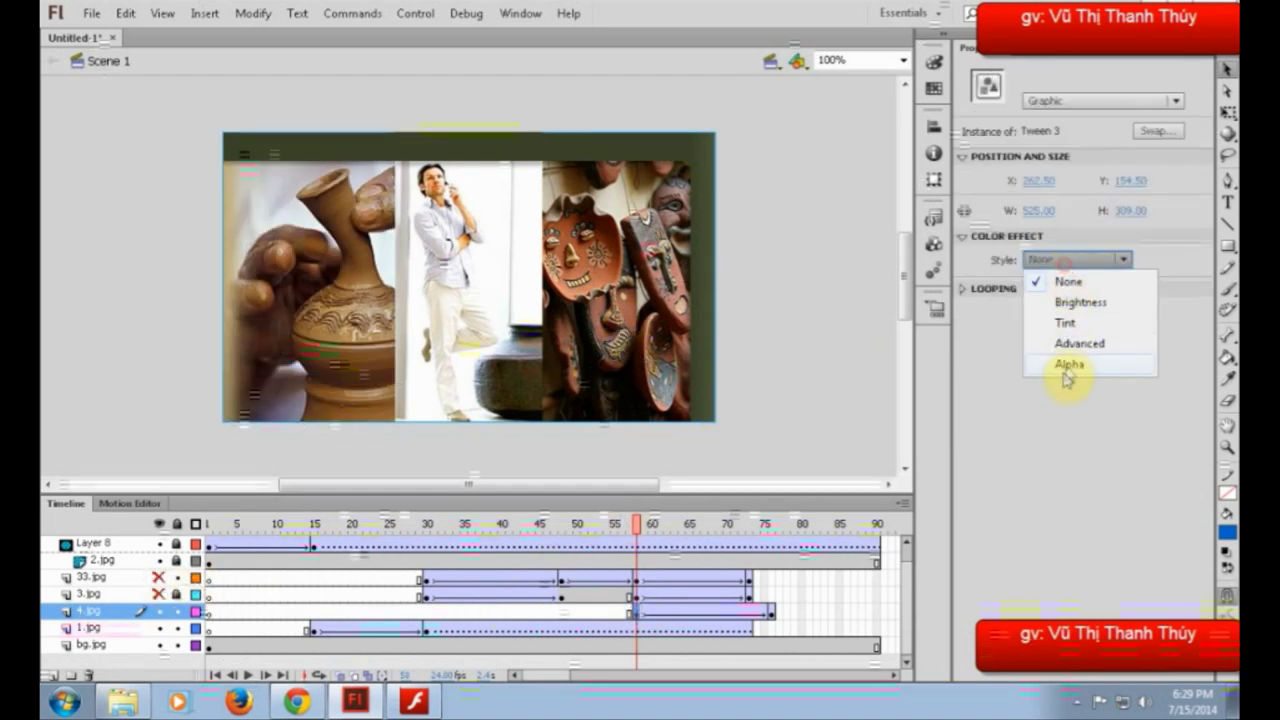
pyautogui.click(1066, 366)
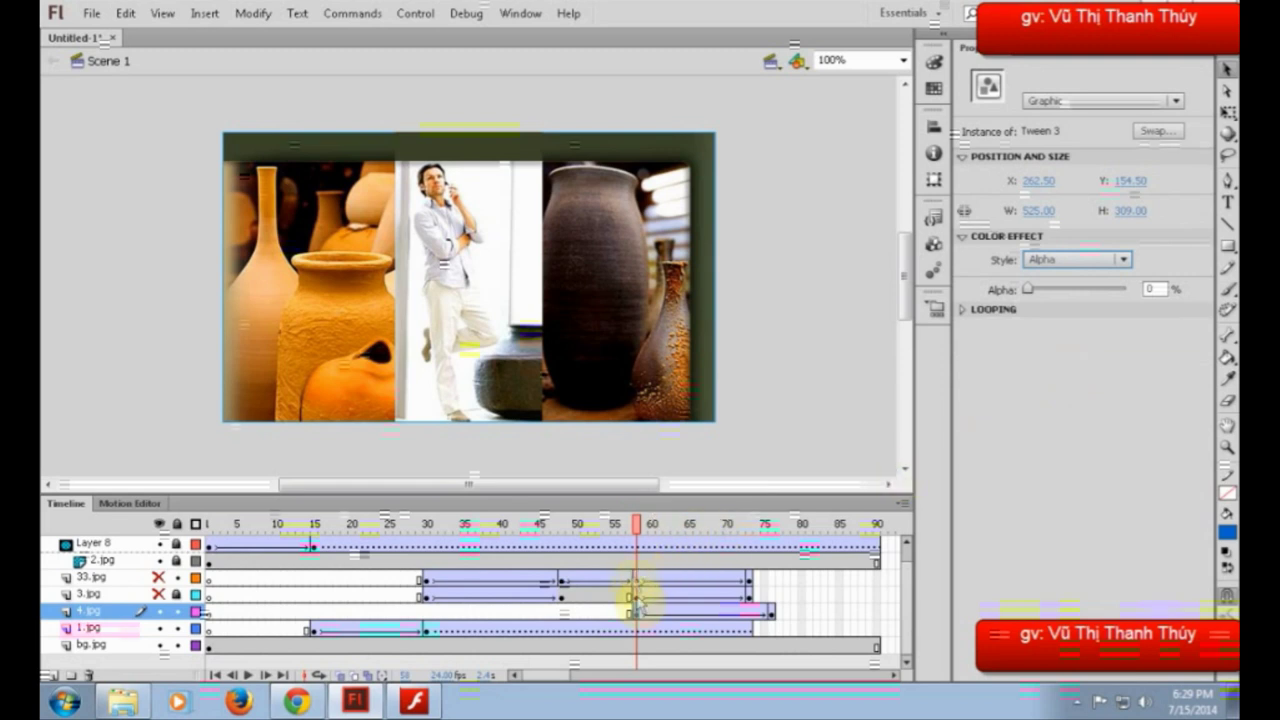
pyautogui.moveTo(640, 524); pyautogui.dragTo(727, 528)
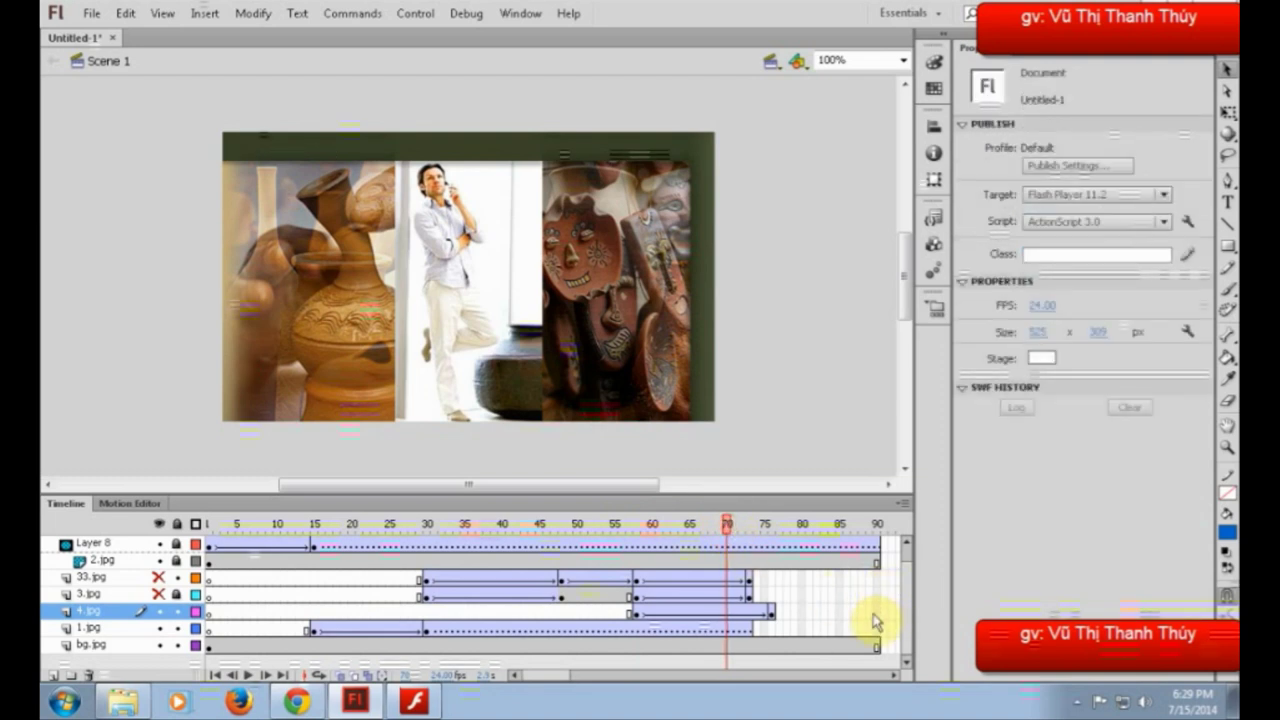
# - Extend the 4.jpg layer to frame 90 and scrub through the animation from frame 1
pyautogui.click(877, 611)
pyautogui.press('F5')
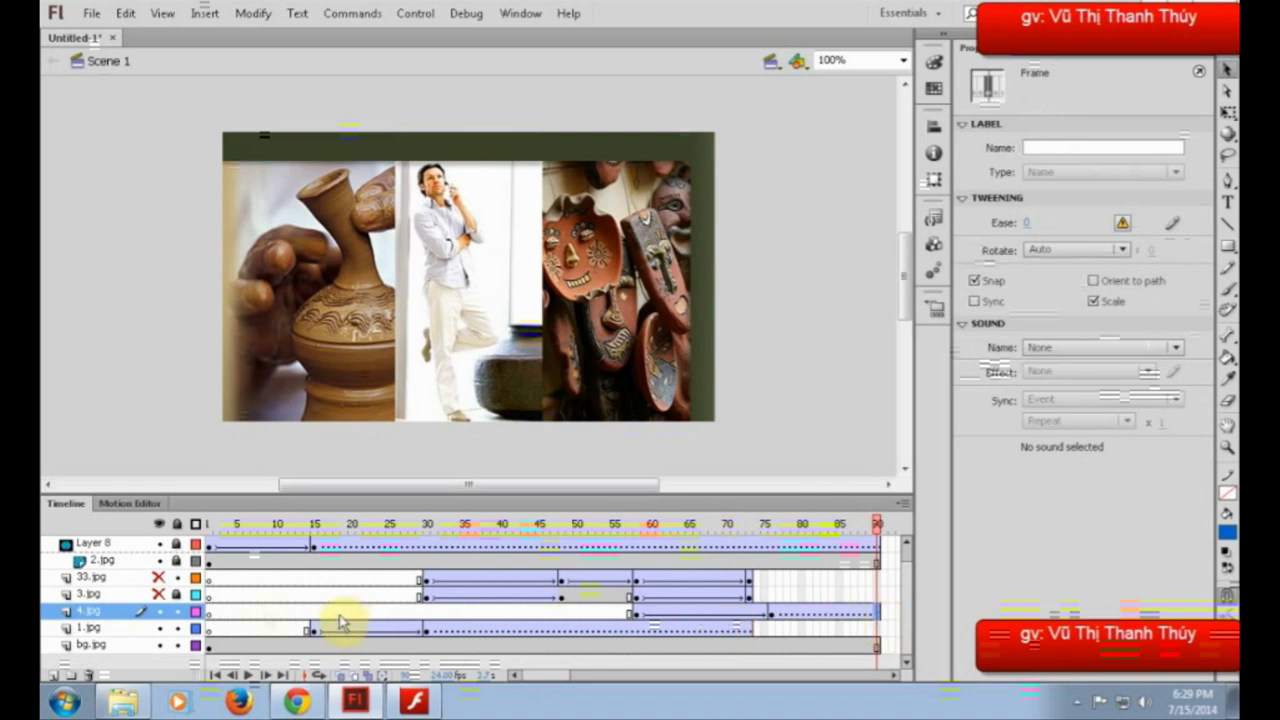
pyautogui.click(208, 560)
pyautogui.moveTo(208, 526); pyautogui.dragTo(608, 543)
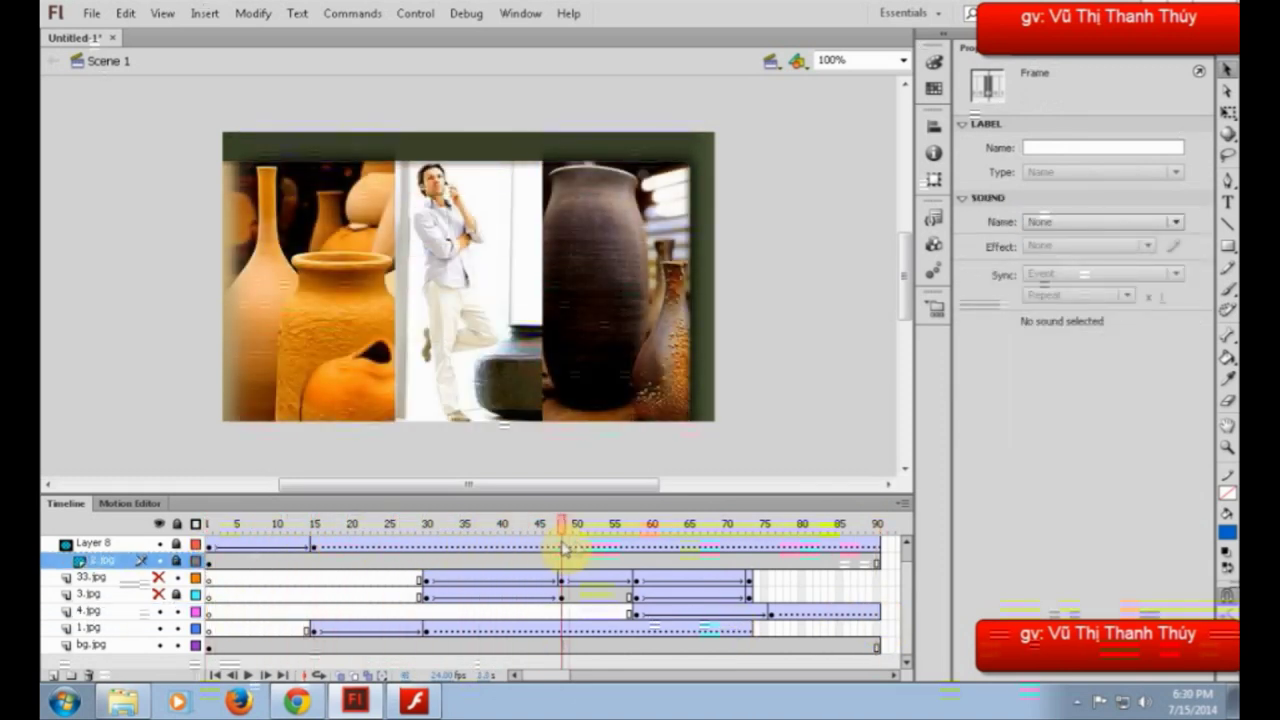
# - Show the 3.jpg and 33.jpg layers and play the whole animation from frame 1
pyautogui.click(158, 594)
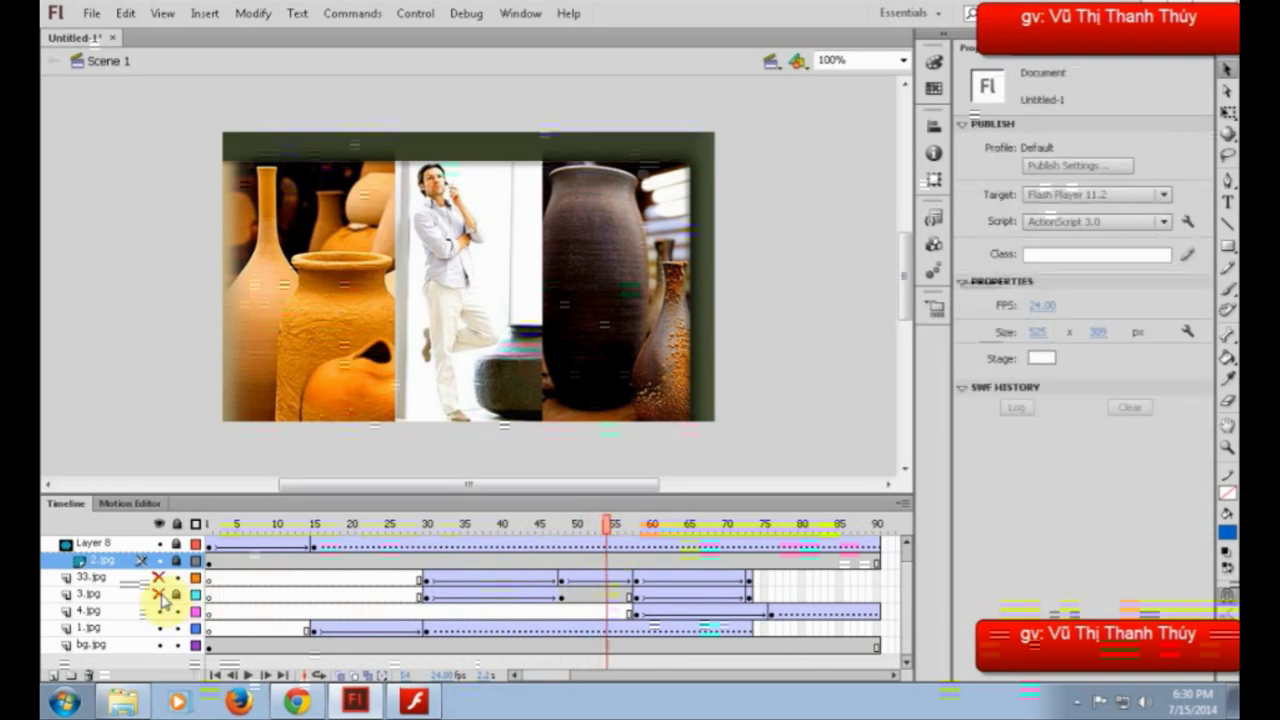
pyautogui.click(157, 578)
pyautogui.click(208, 545)
pyautogui.press('Return')
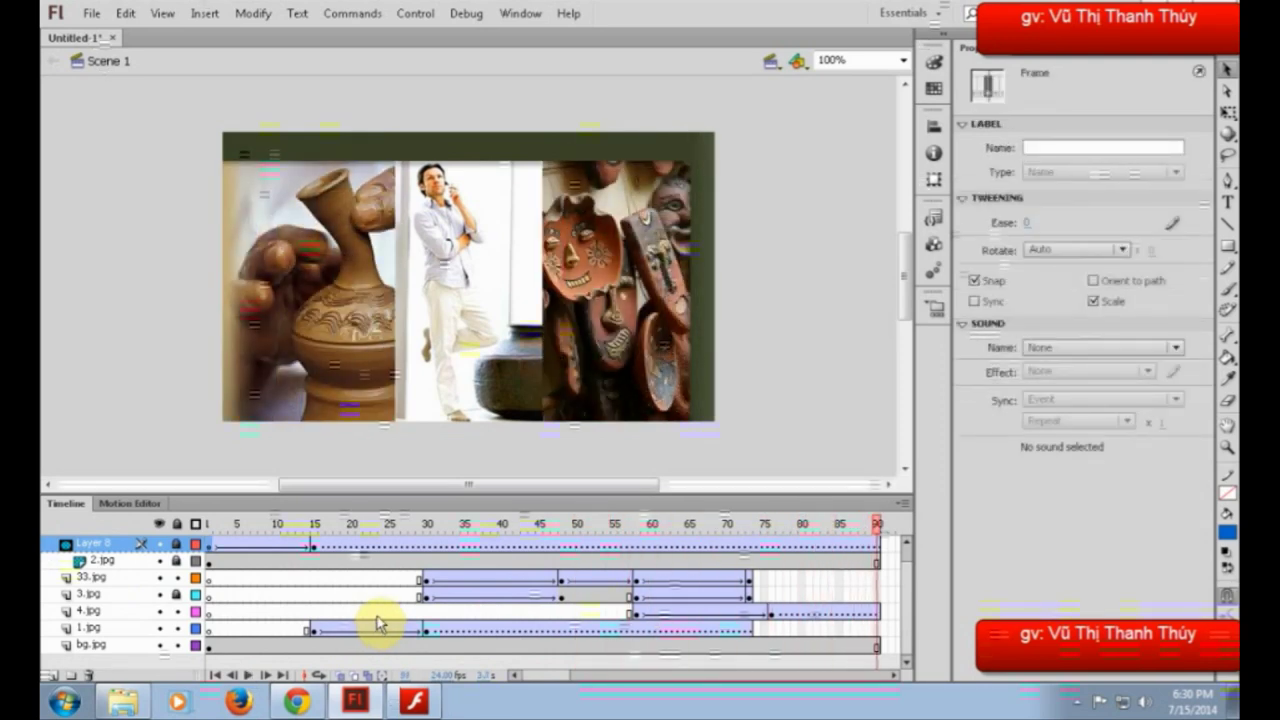
# - Save the document as banner_gom in the cthuy folder on the DATA (D:) drive
pyautogui.click(89, 14)
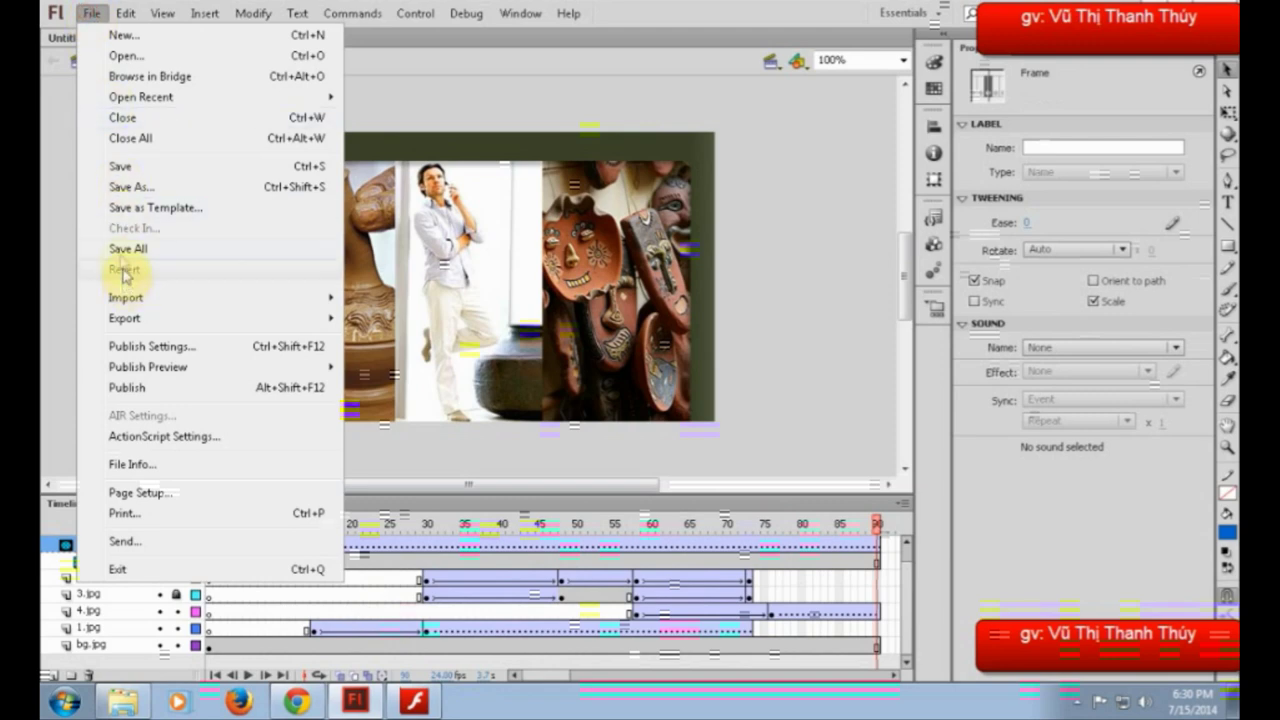
pyautogui.click(130, 186)
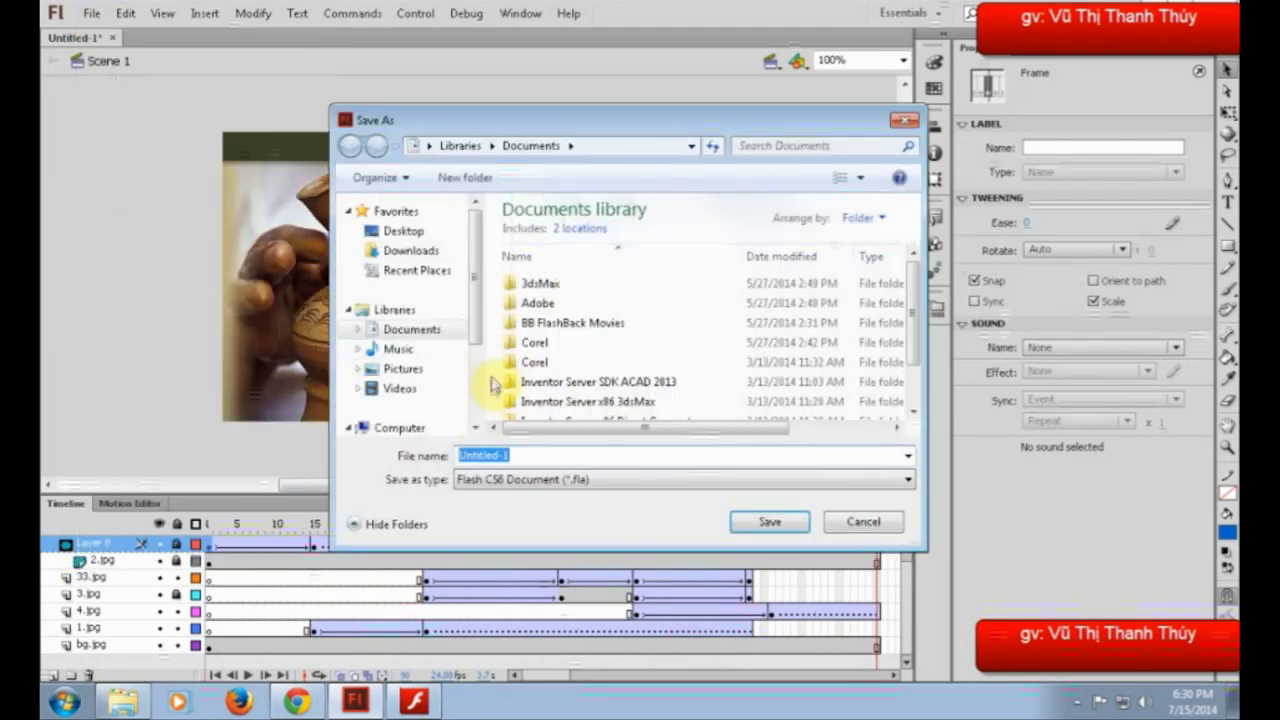
pyautogui.moveTo(473, 332); pyautogui.dragTo(475, 395)
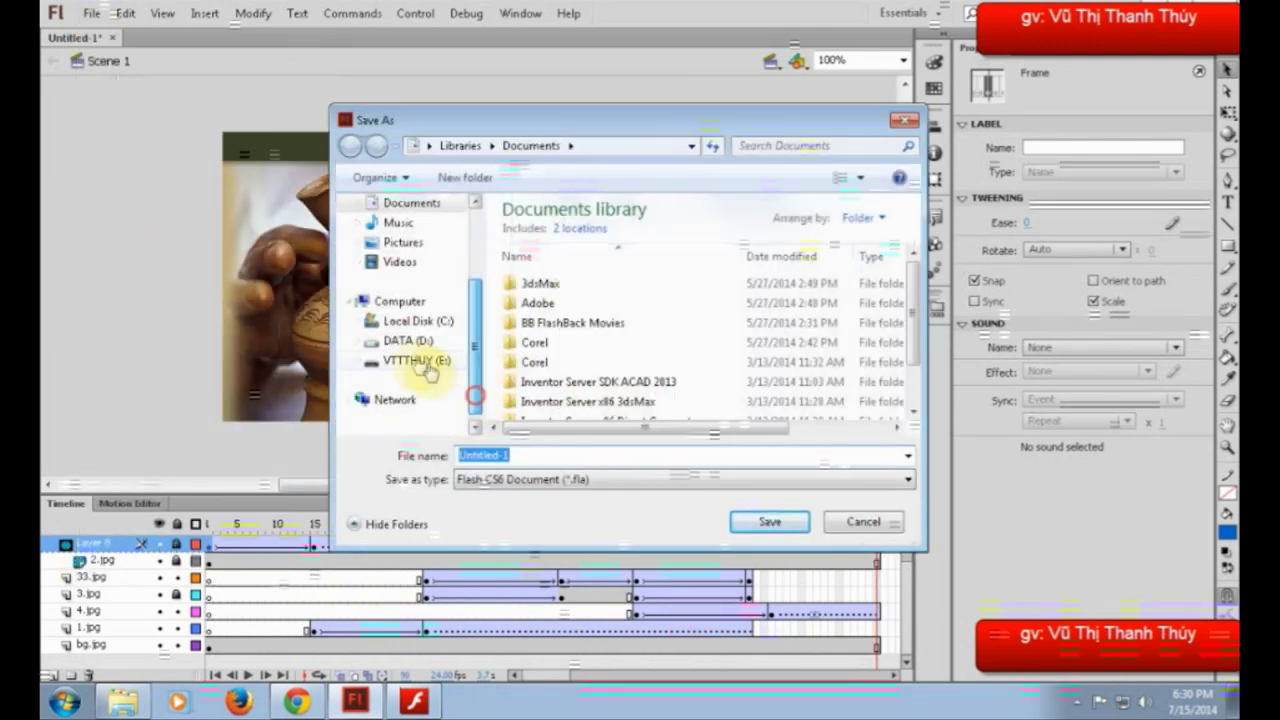
pyautogui.click(408, 340)
pyautogui.doubleClick(525, 314)
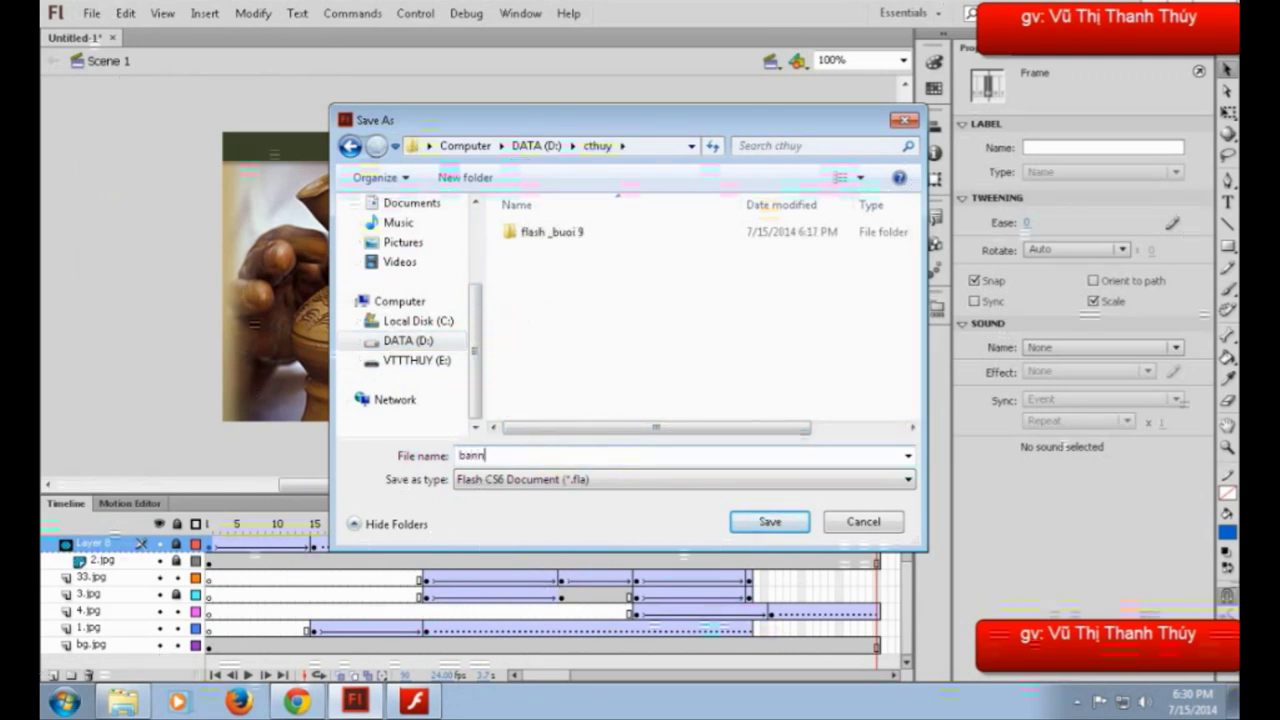
pyautogui.write('banner_gom')
pyautogui.press('Return')
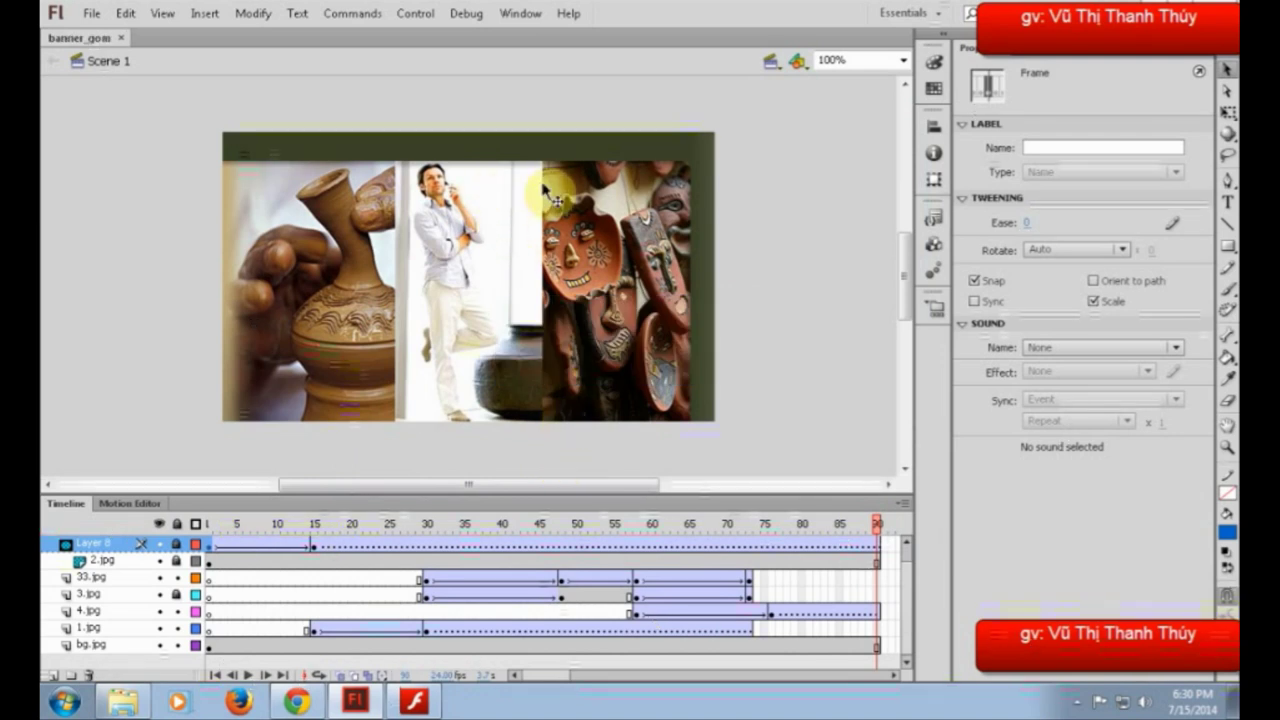
# - Add a new layer above Layer 8 and name it btn
pyautogui.click(52, 677)
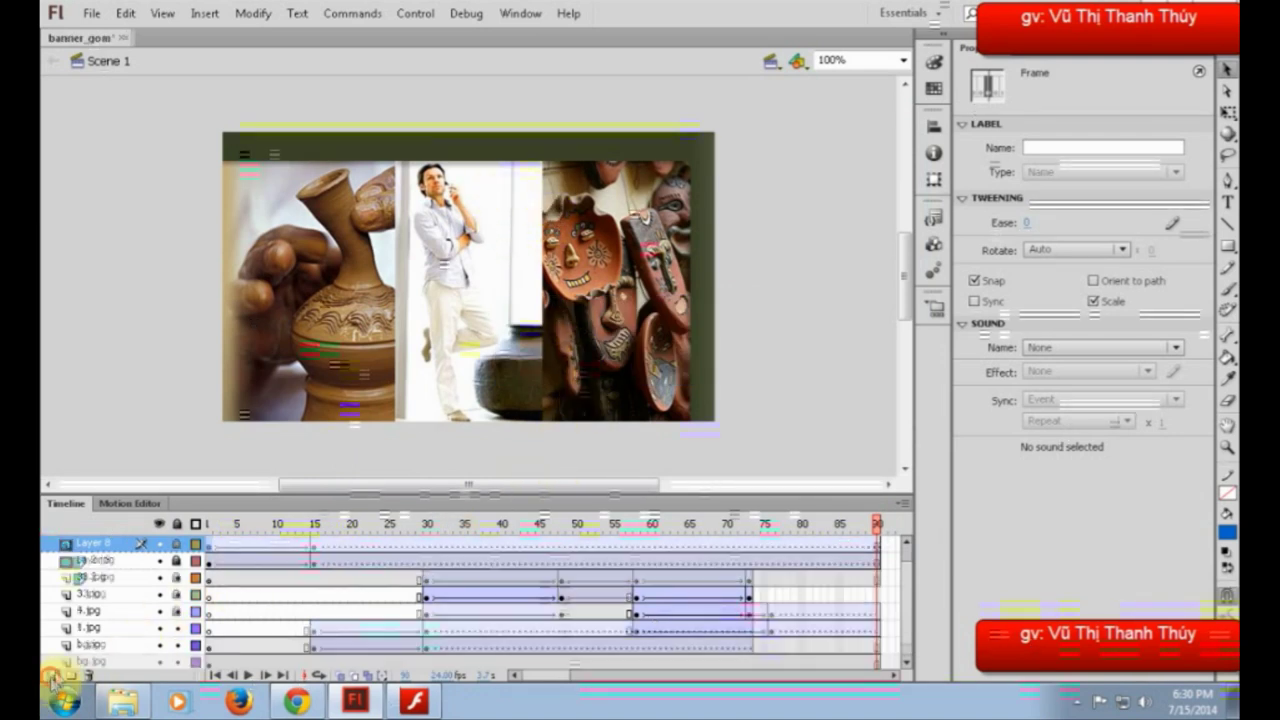
pyautogui.click(93, 544)
pyautogui.click(95, 544)
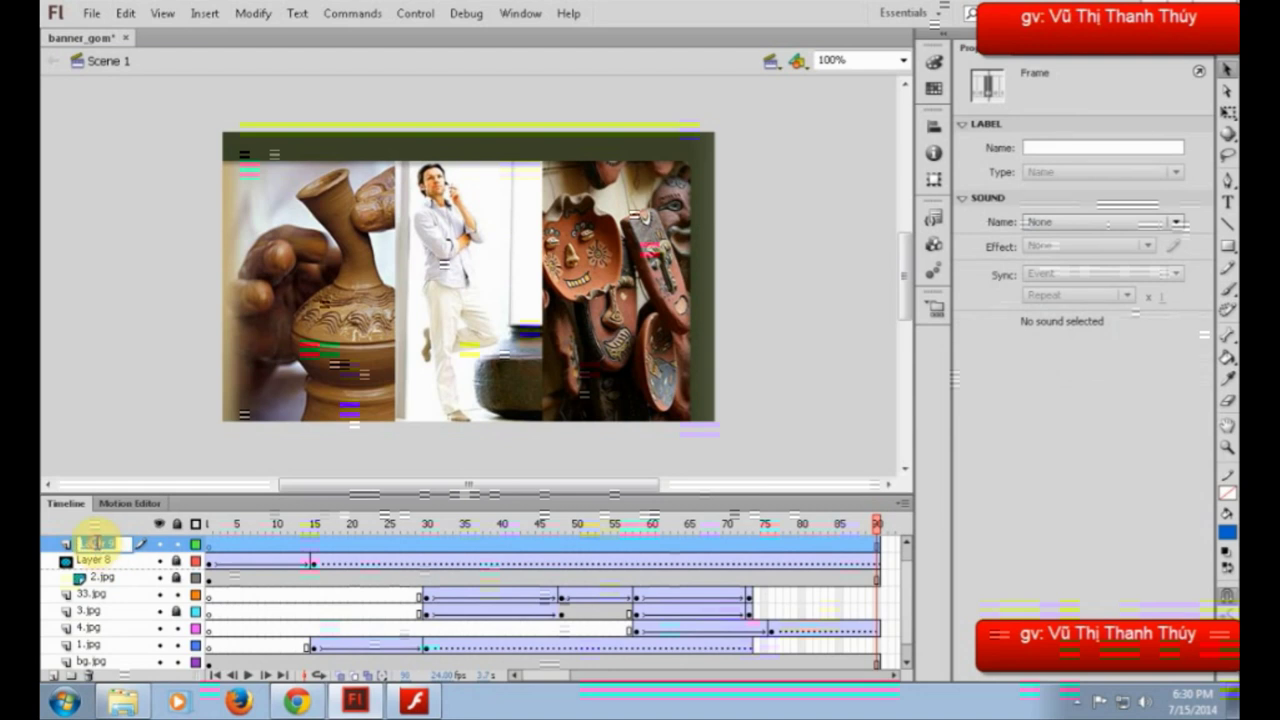
pyautogui.write('btn')
pyautogui.press('Return')
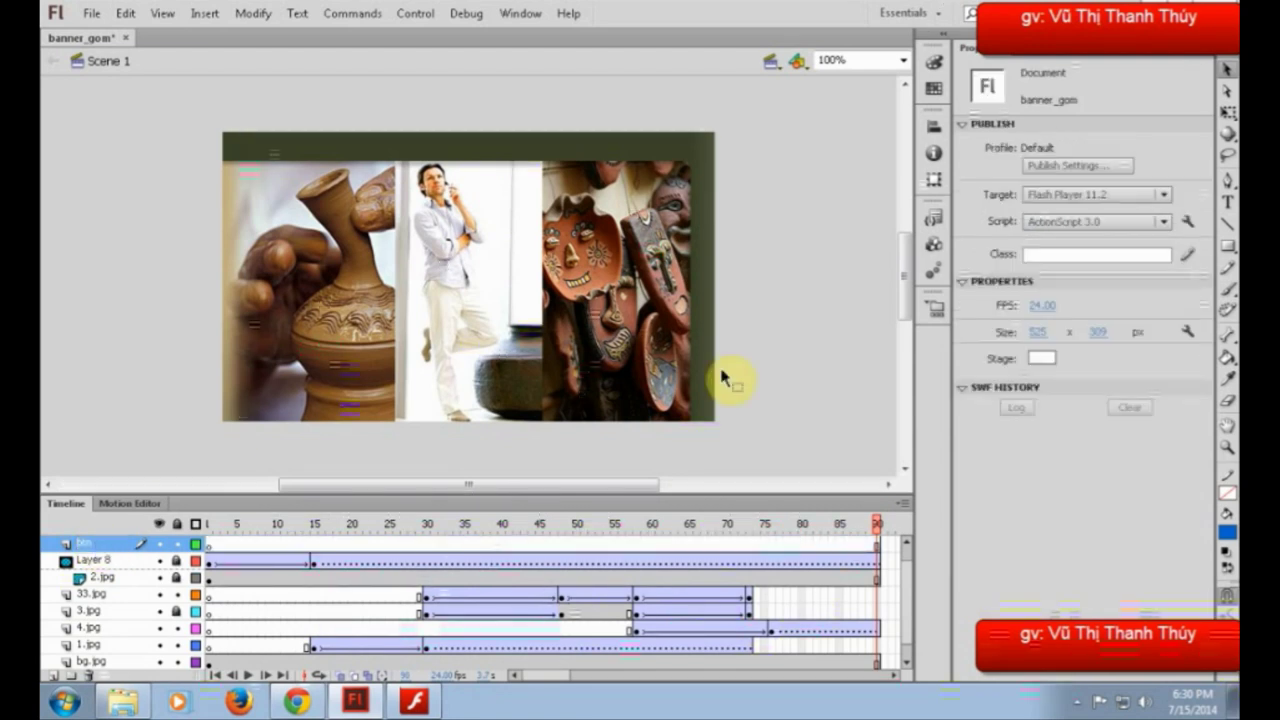
# - Set up the Oval tool with no fill and a black stroke
pyautogui.click(1227, 248)
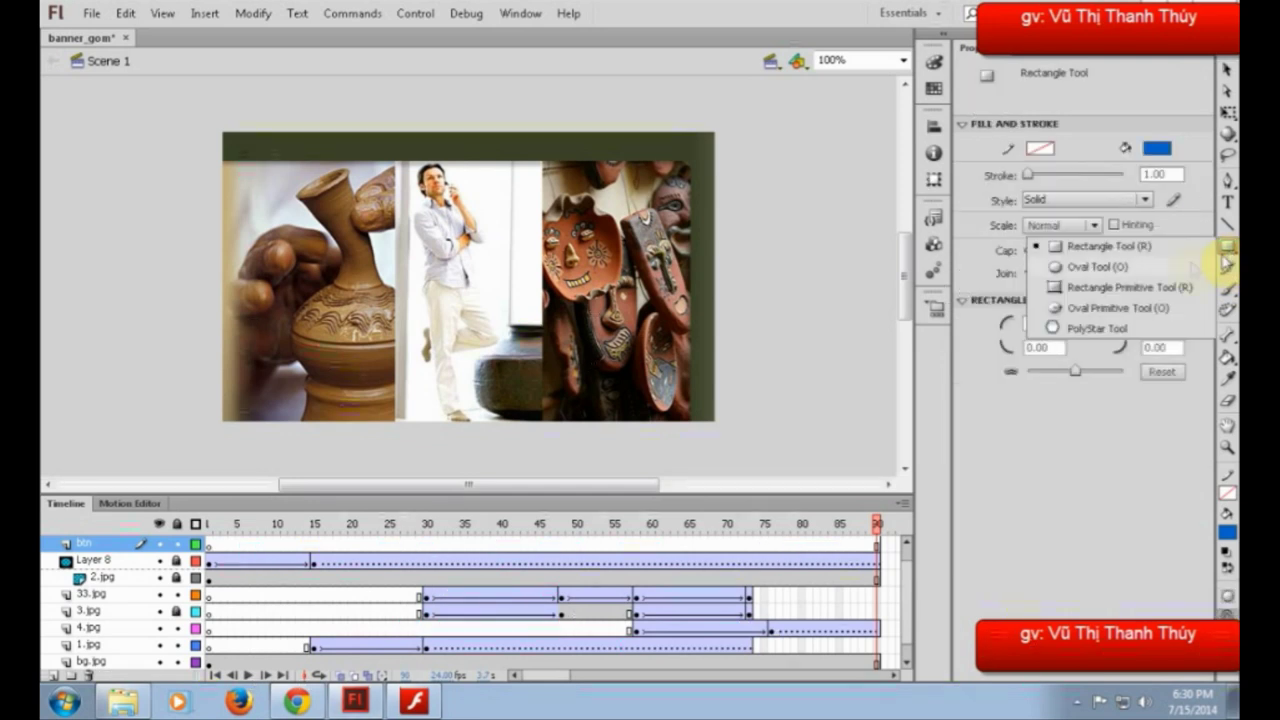
pyautogui.click(1124, 272)
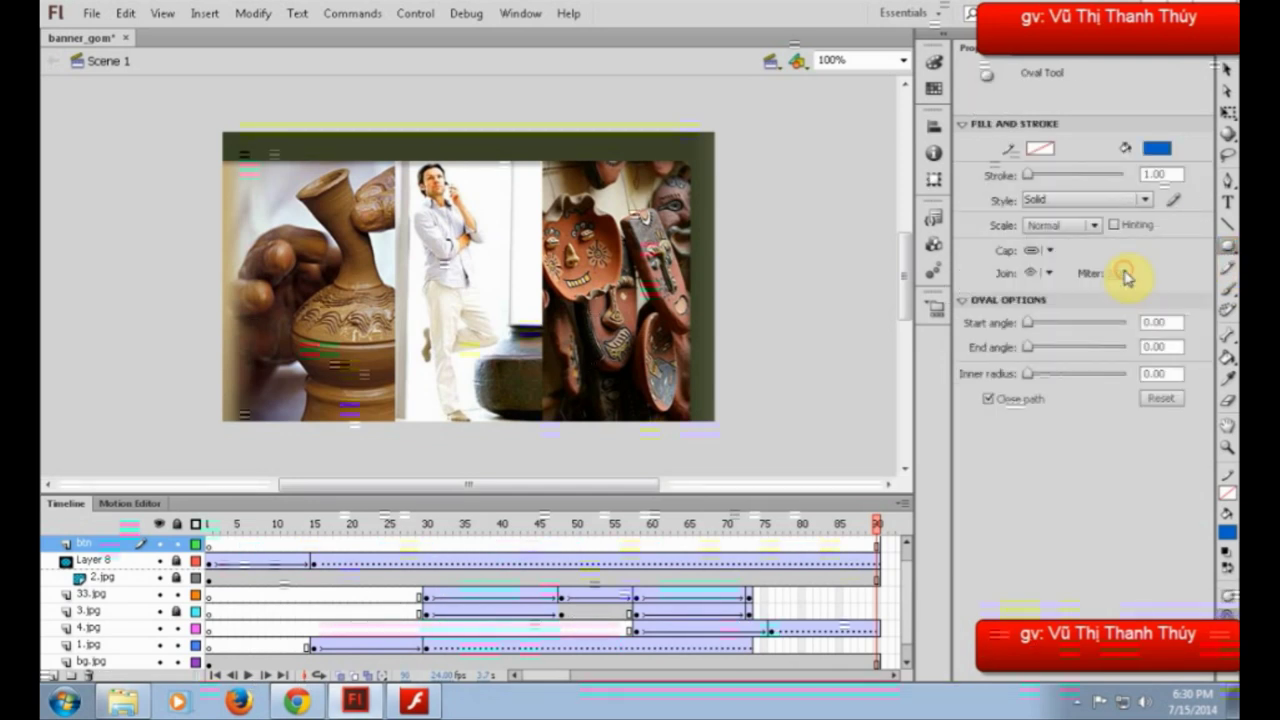
pyautogui.click(1160, 150)
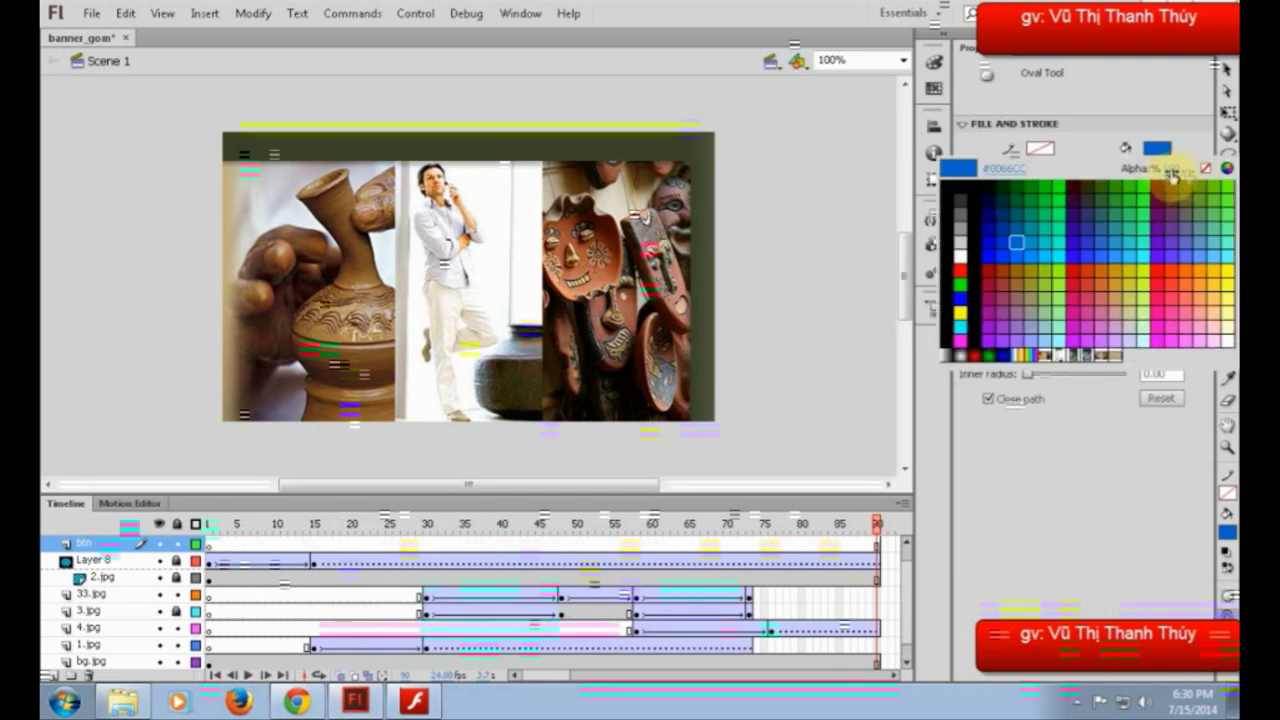
pyautogui.click(1205, 168)
pyautogui.click(1040, 148)
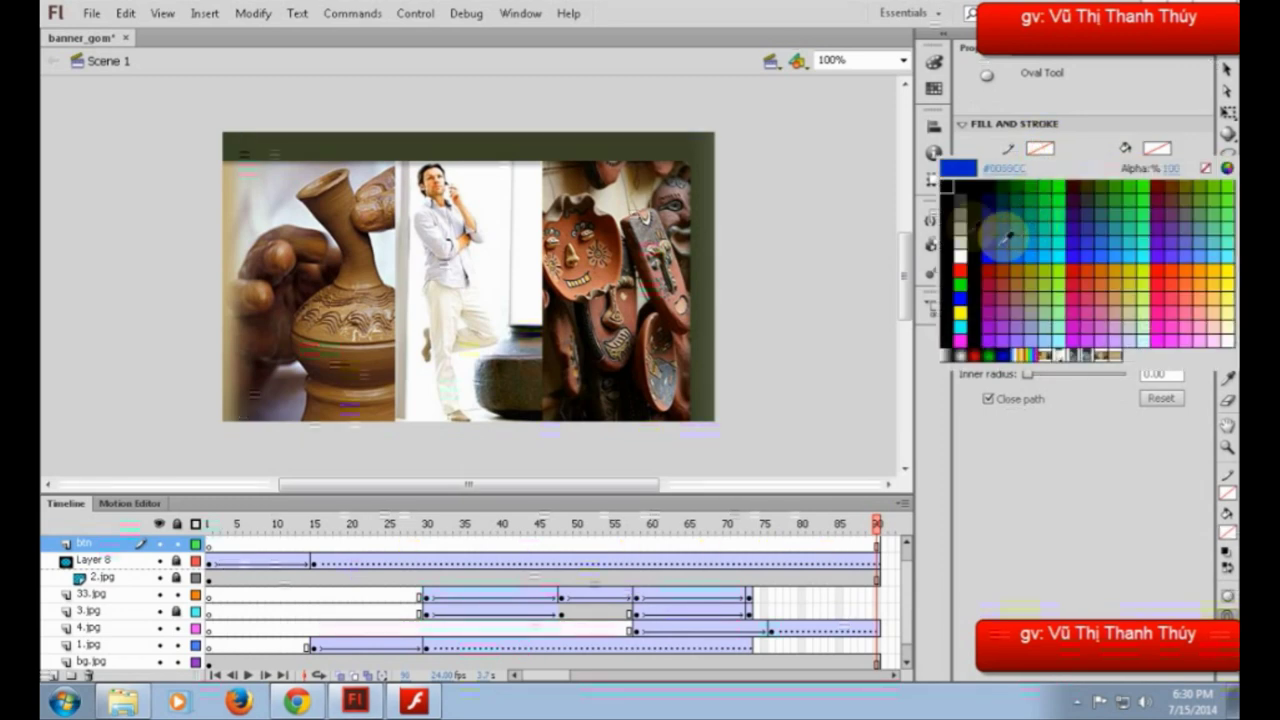
pyautogui.click(963, 183)
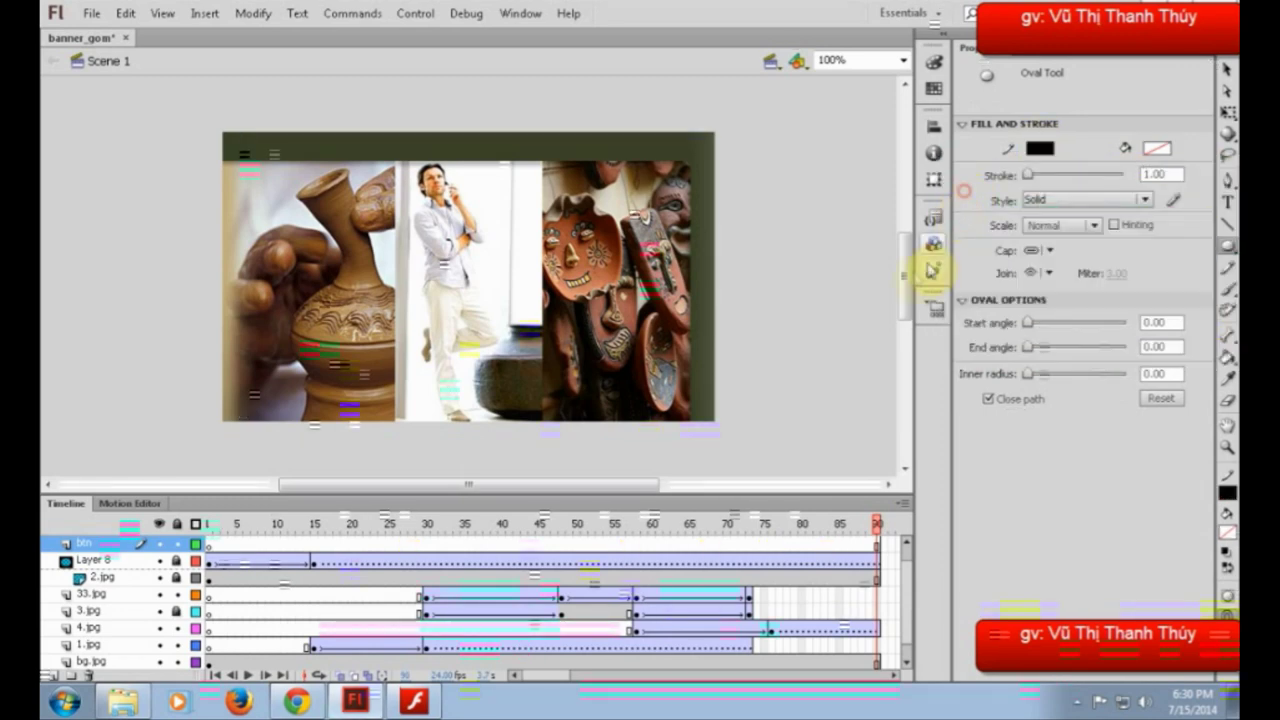
# - Lock all layers except btn and draw a circle about 31 px wide at frame 1 over the background frame's upper-right inner corner
pyautogui.hotkey('ctrl', '=')
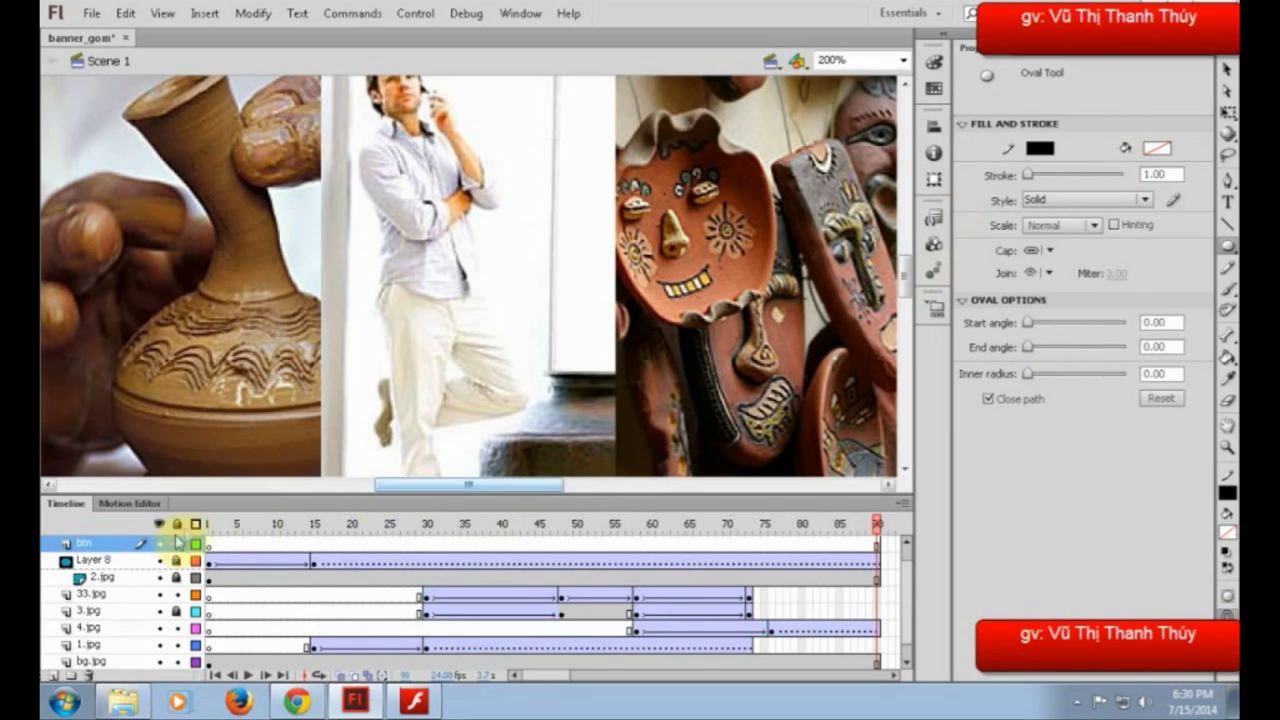
pyautogui.click(205, 544)
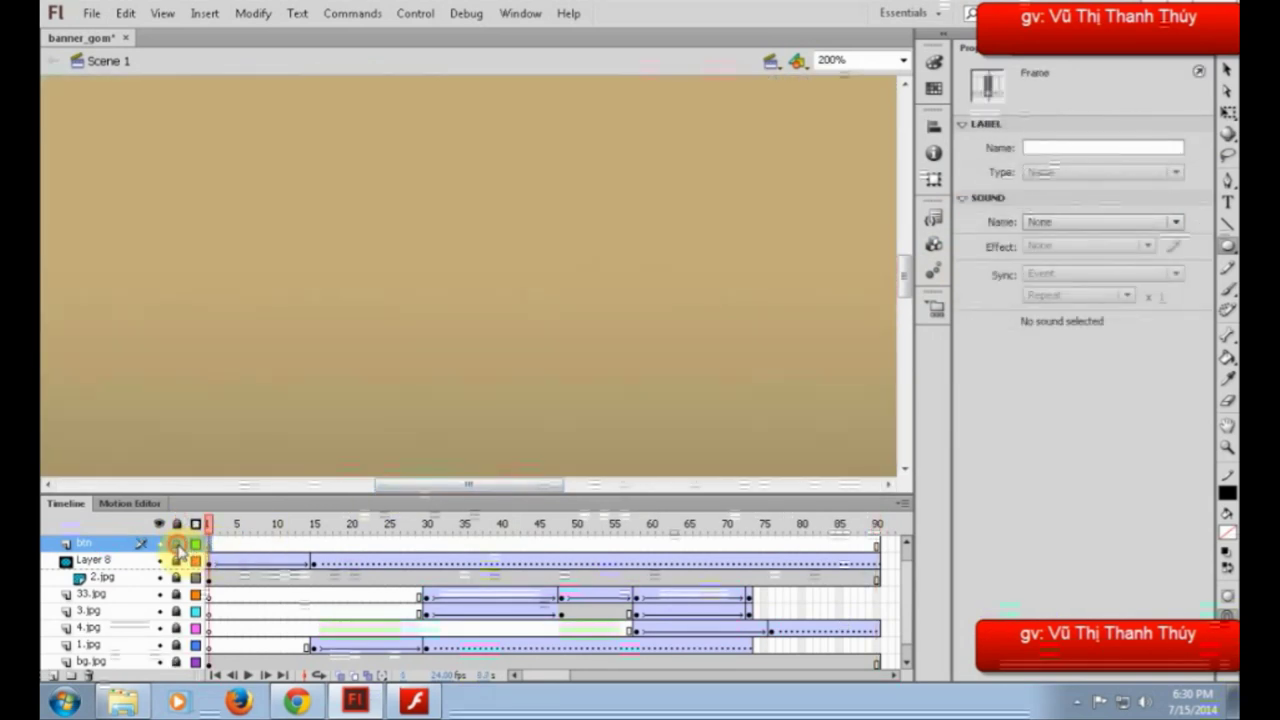
pyautogui.click(176, 545)
pyautogui.hotkey('ctrl', '-')
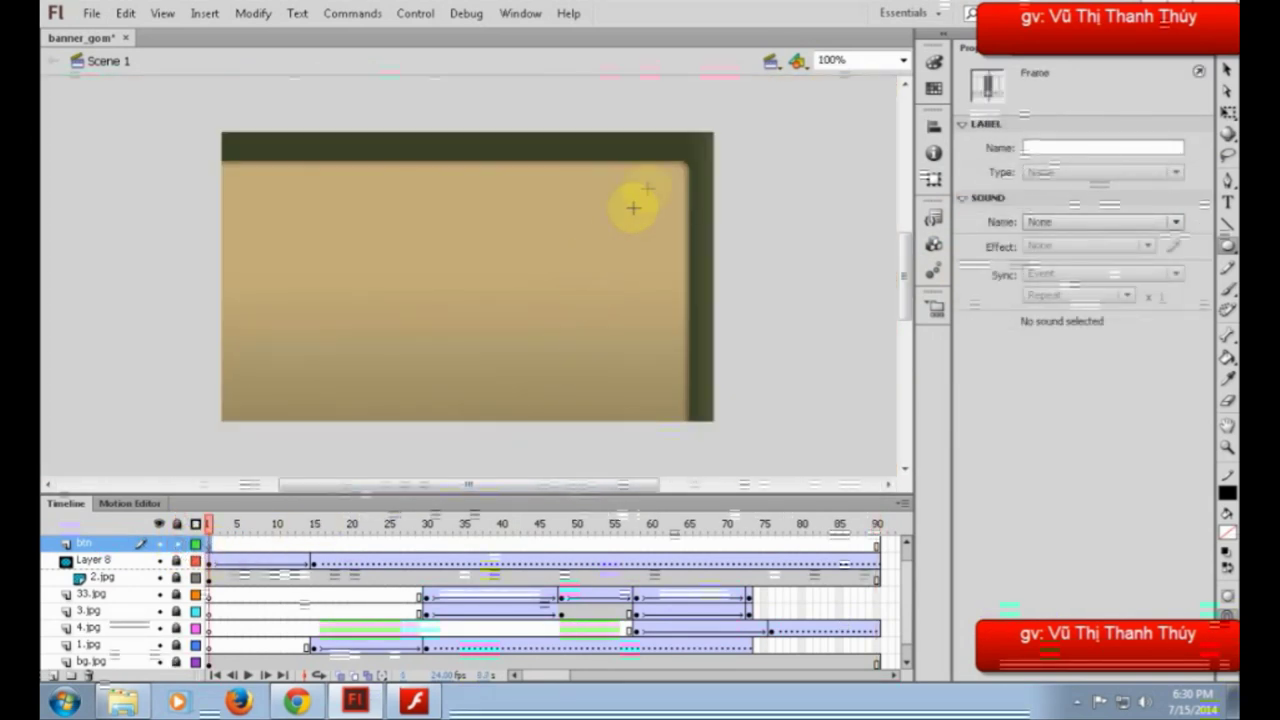
pyautogui.click(691, 185)
pyautogui.hotkey('ctrl', '=')
pyautogui.hotkey('ctrl', '=')
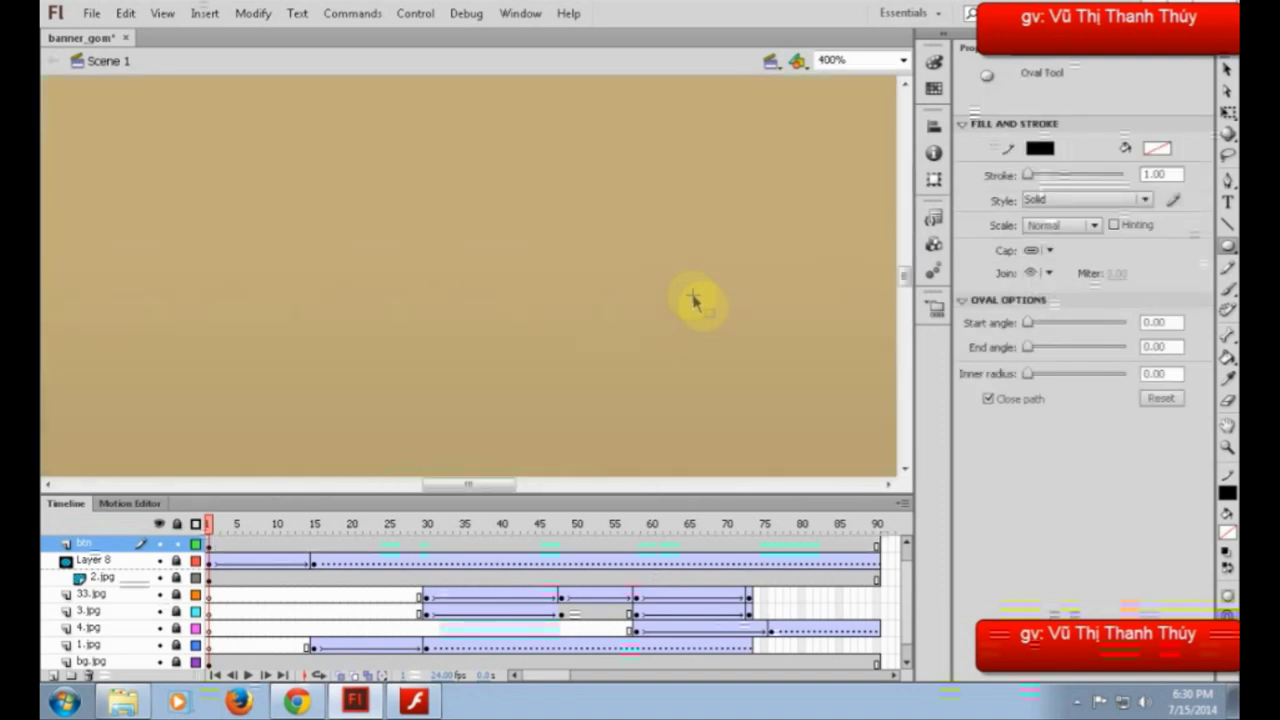
pyautogui.moveTo(760, 188); pyautogui.dragTo(323, 323)
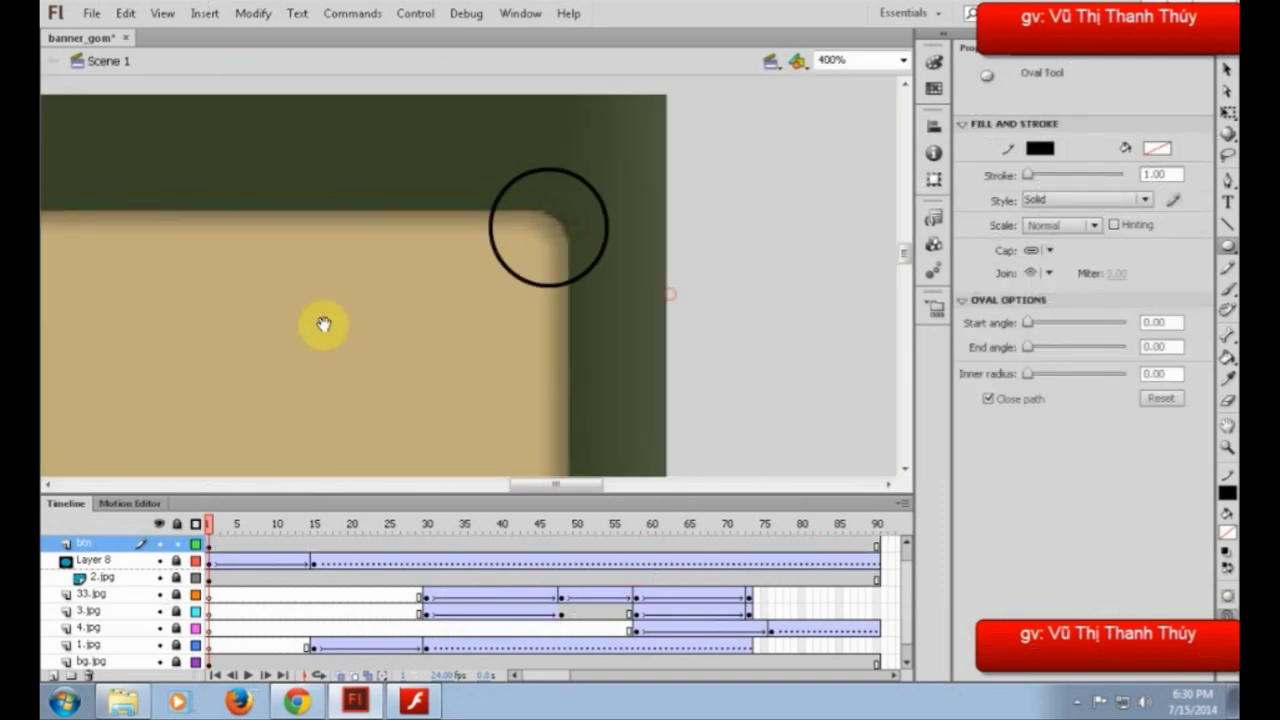
# - Set the stroke width of the circle on the btn layer to 3
pyautogui.click(1226, 70)
pyautogui.click(584, 196)
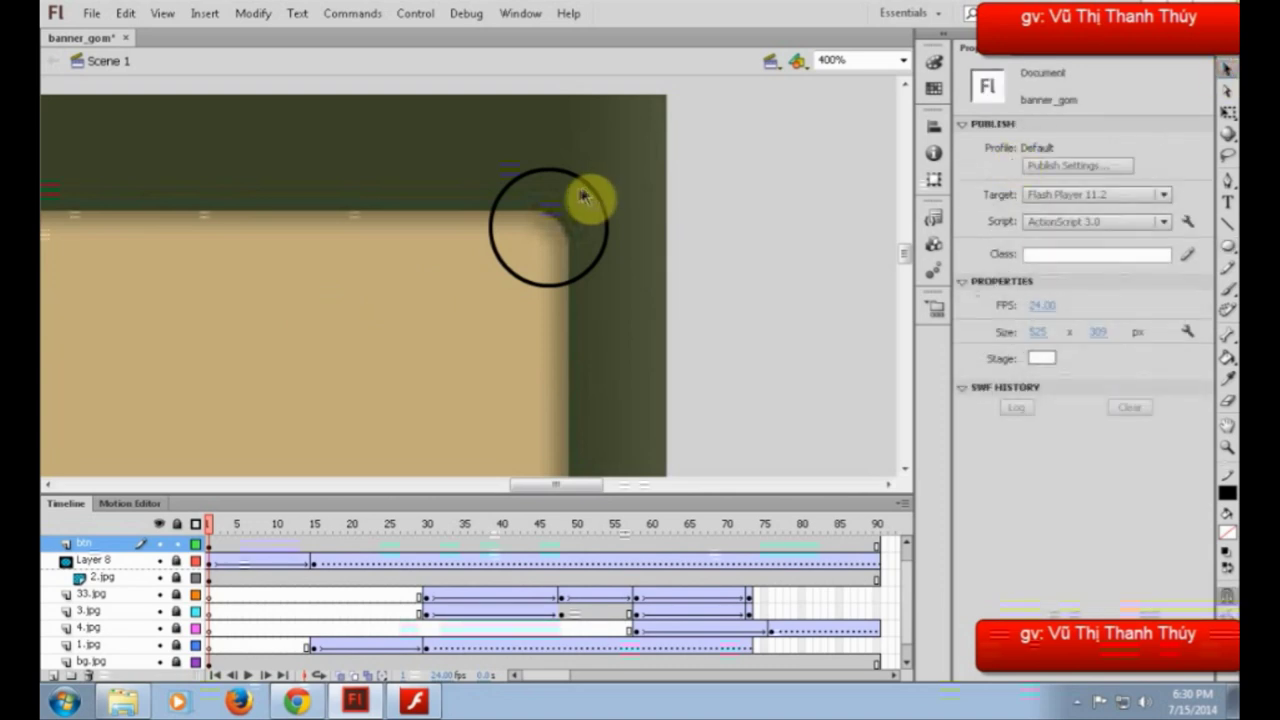
pyautogui.click(603, 199)
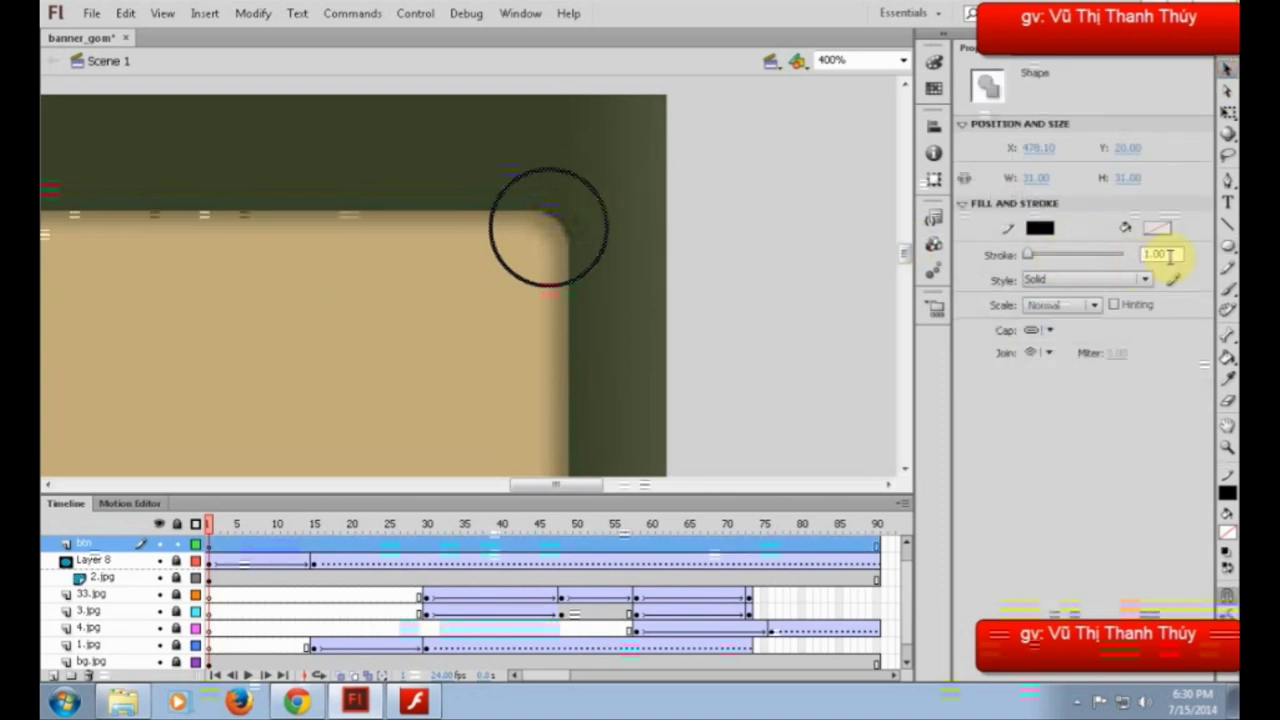
pyautogui.moveTo(1046, 254); pyautogui.dragTo(1048, 258)
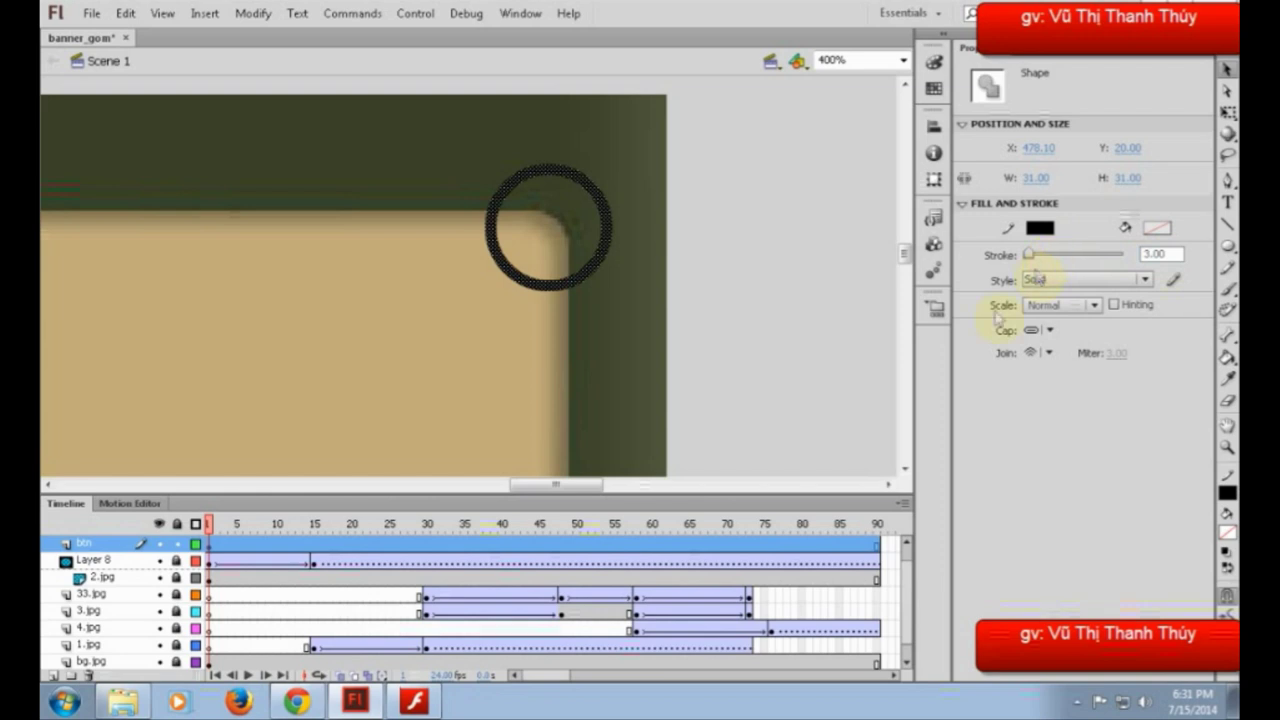
# - Erase the circle's right side and draw two short lines at the upper end of the gap as an arrowhead
pyautogui.click(1226, 403)
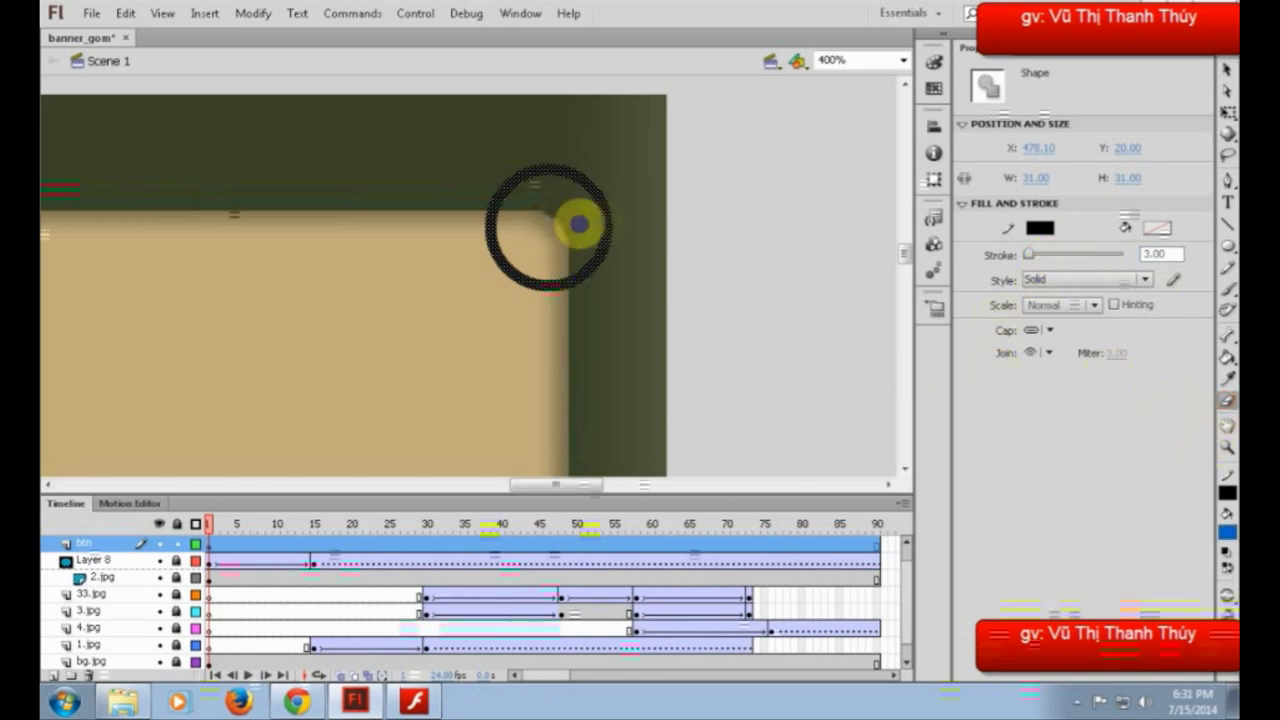
pyautogui.moveTo(580, 223)
pyautogui.mouseDown()
pyautogui.moveTo(593, 270)
pyautogui.moveTo(613, 229)
pyautogui.moveTo(601, 202)
pyautogui.moveTo(588, 268)
pyautogui.mouseUp()
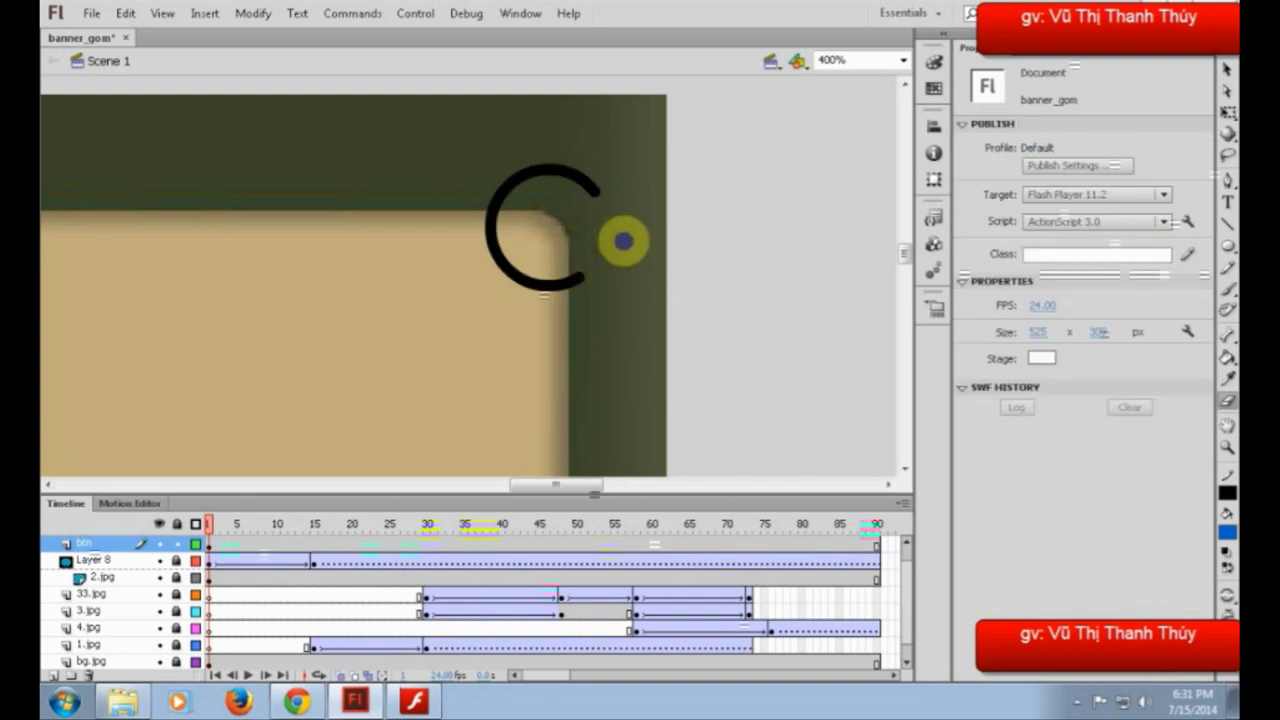
pyautogui.click(1229, 224)
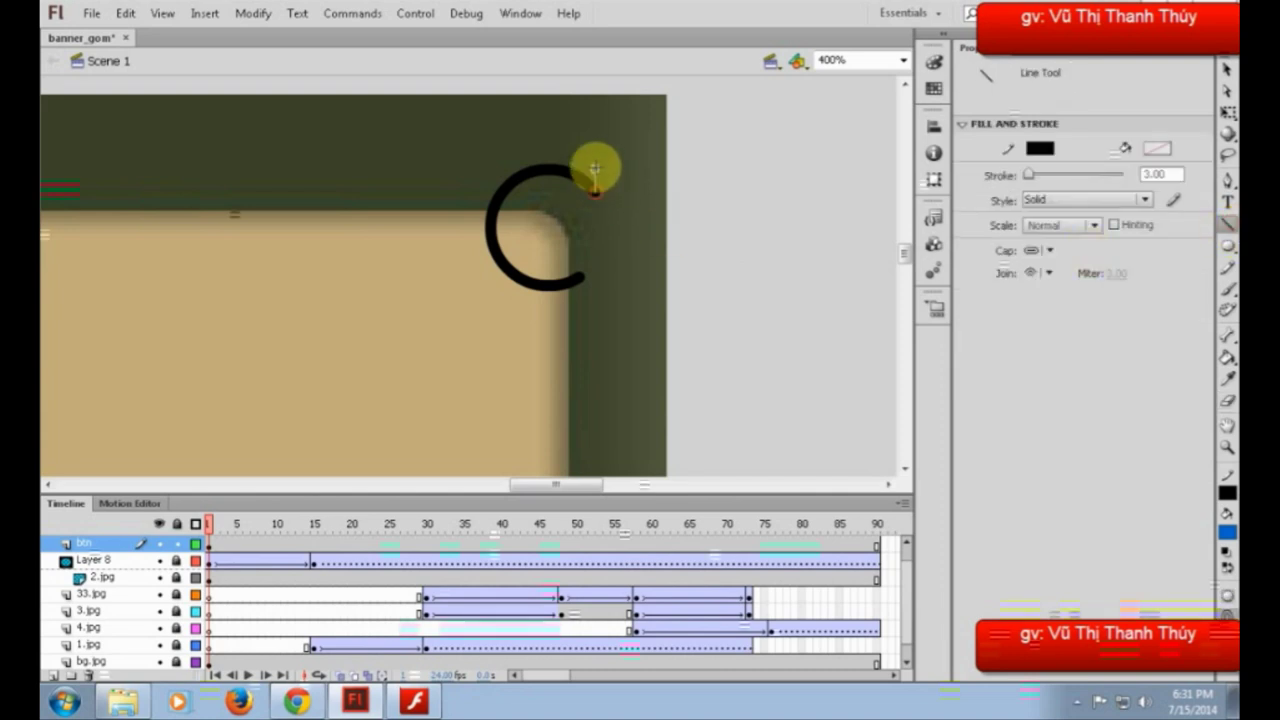
pyautogui.moveTo(594, 158)
pyautogui.mouseDown()
pyautogui.moveTo(594, 191)
pyautogui.moveTo(563, 191)
pyautogui.mouseUp()
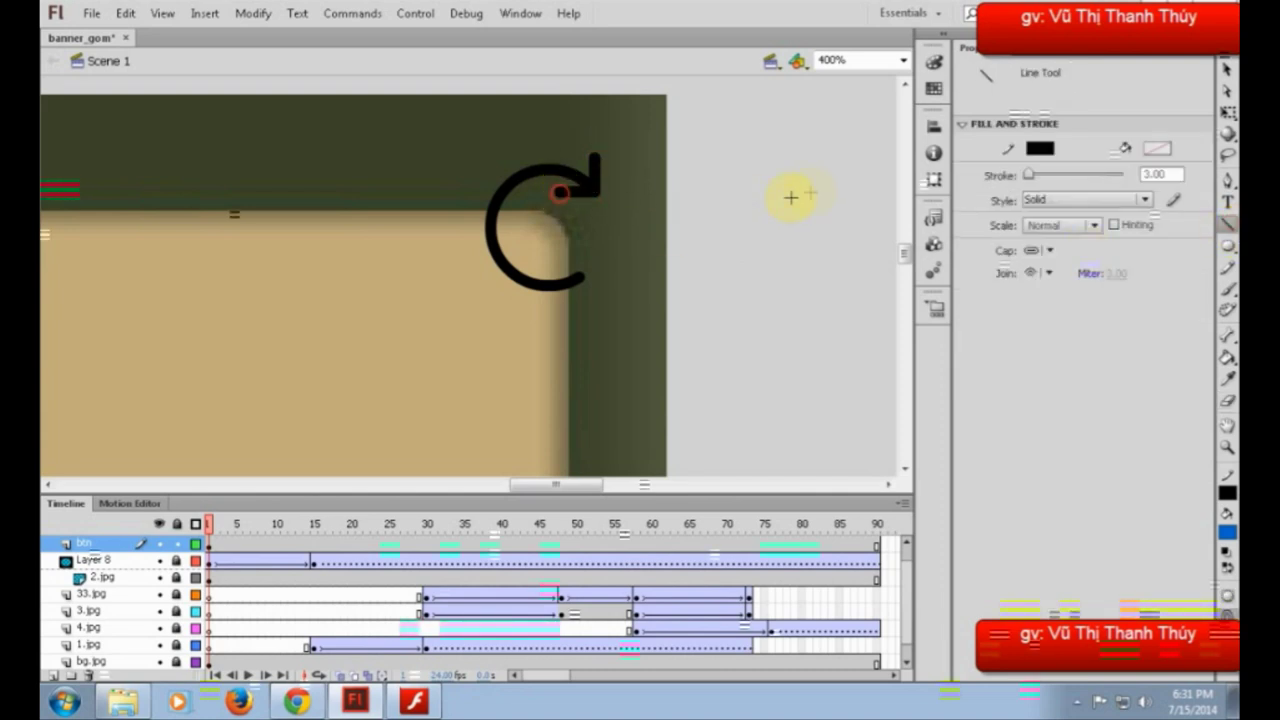
pyautogui.click(1227, 68)
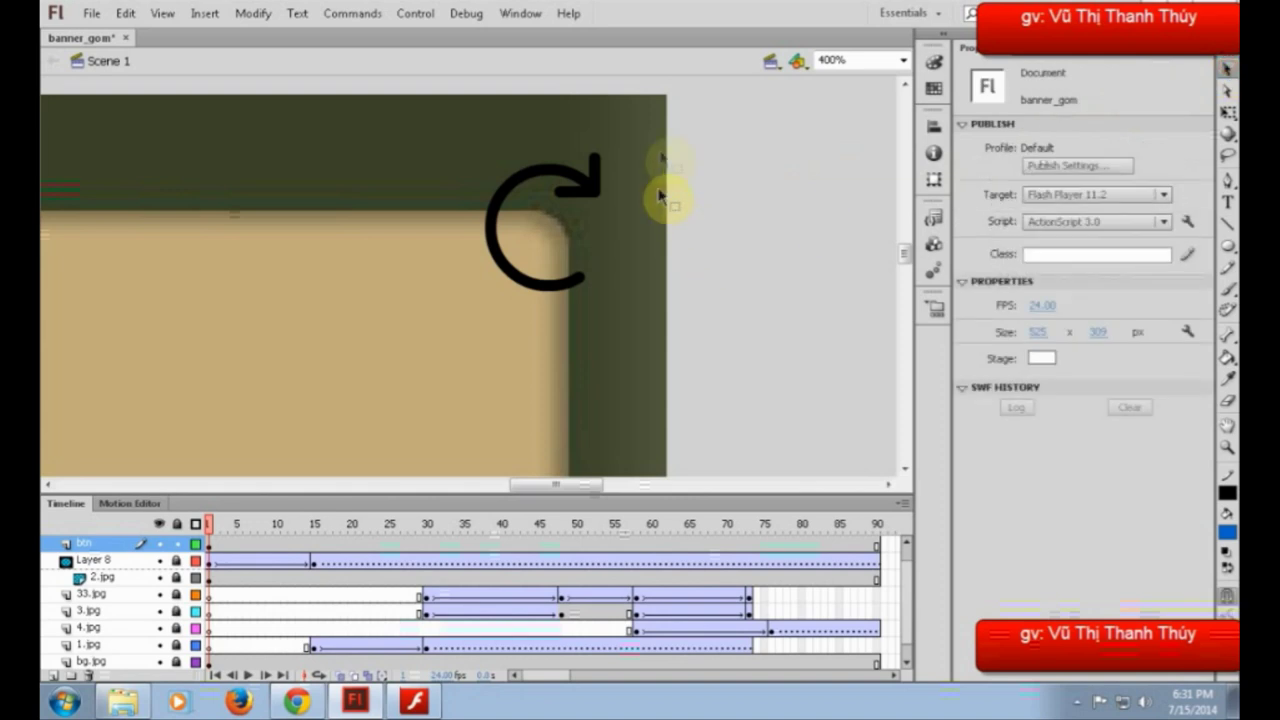
# - Convert the whole circular arrow drawing on the btn layer into a Button symbol named btn_replay
pyautogui.moveTo(703, 106)
pyautogui.mouseDown()
pyautogui.moveTo(571, 291)
pyautogui.moveTo(455, 340)
pyautogui.mouseUp()
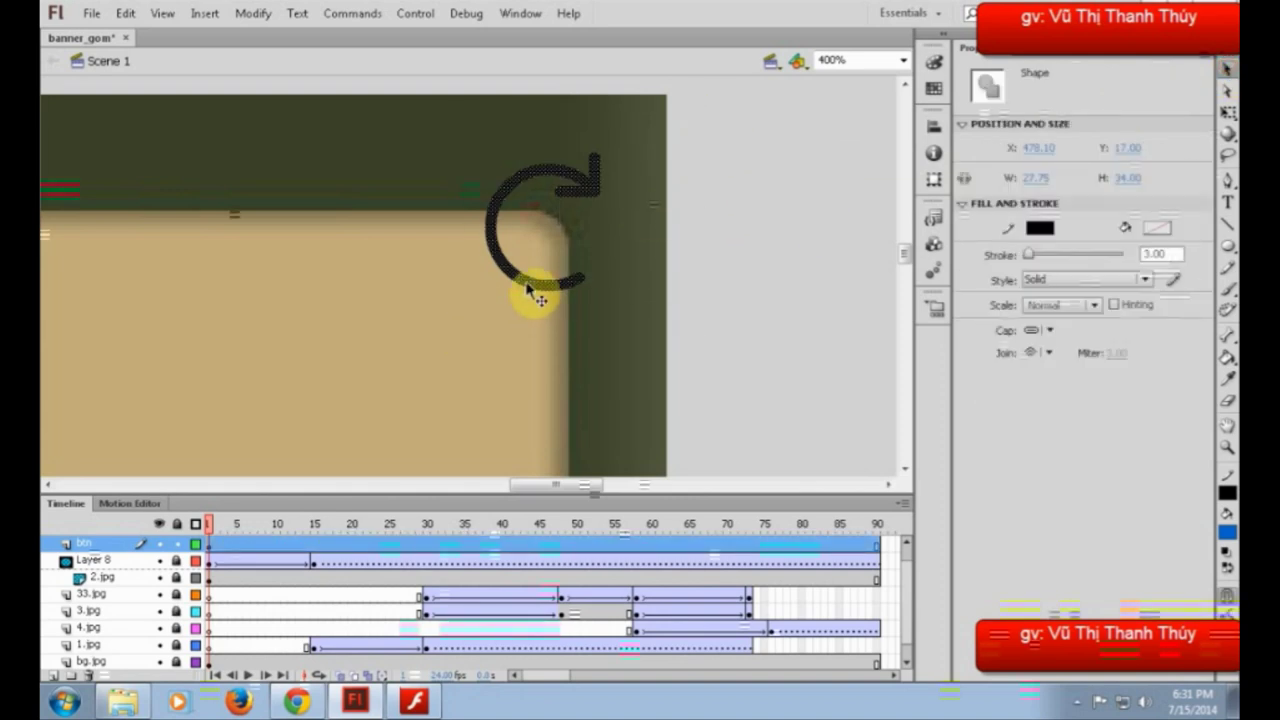
pyautogui.rightClick(524, 282)
pyautogui.click(590, 650)
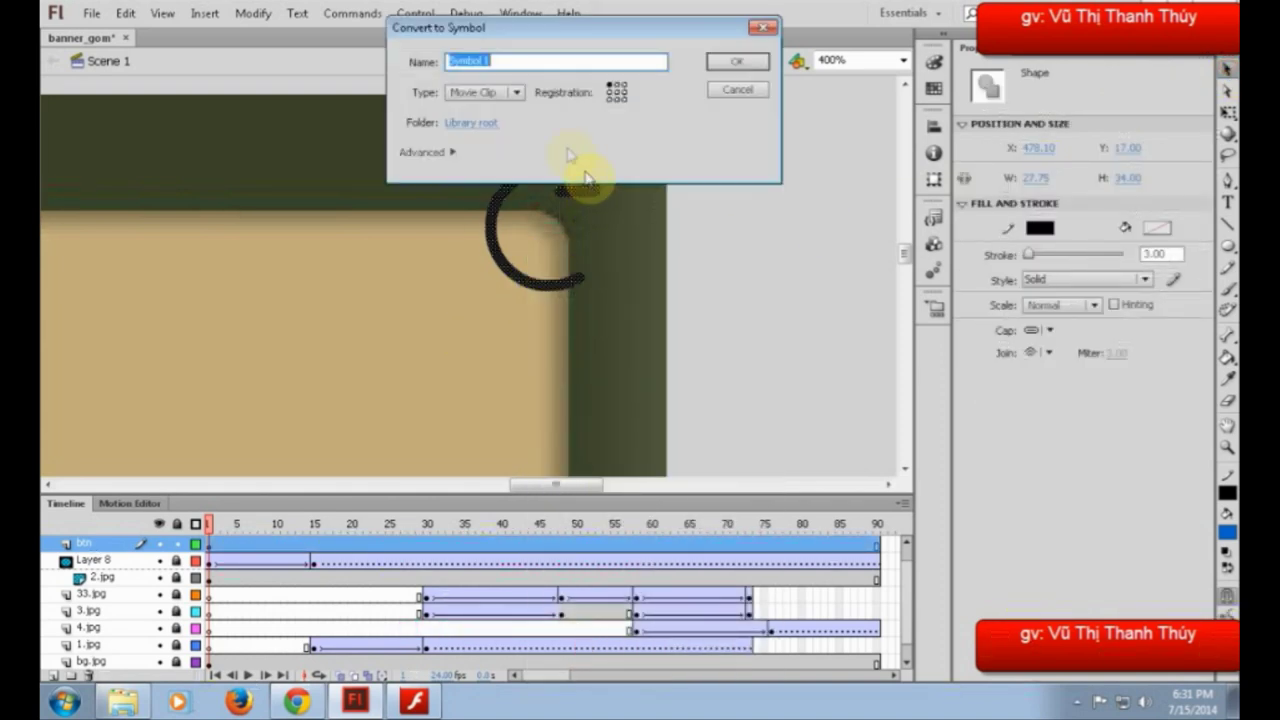
pyautogui.click(482, 92)
pyautogui.click(482, 133)
pyautogui.doubleClick(501, 62)
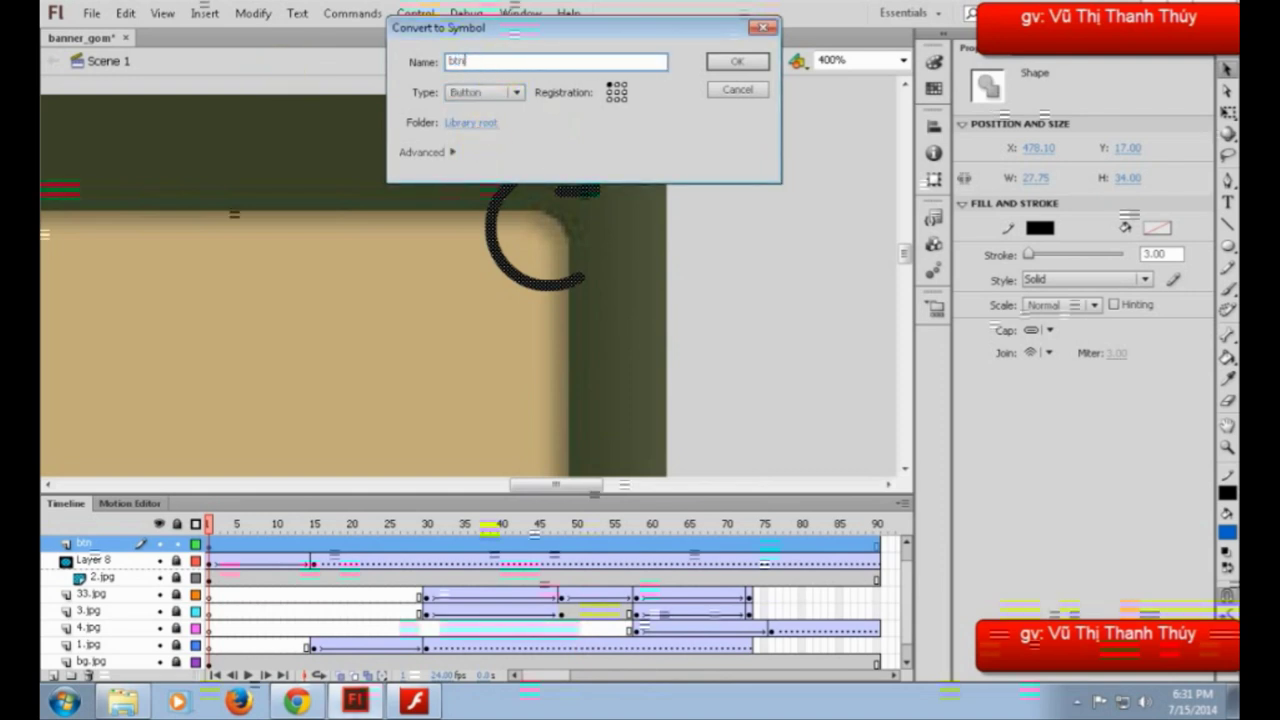
pyautogui.write('replay')
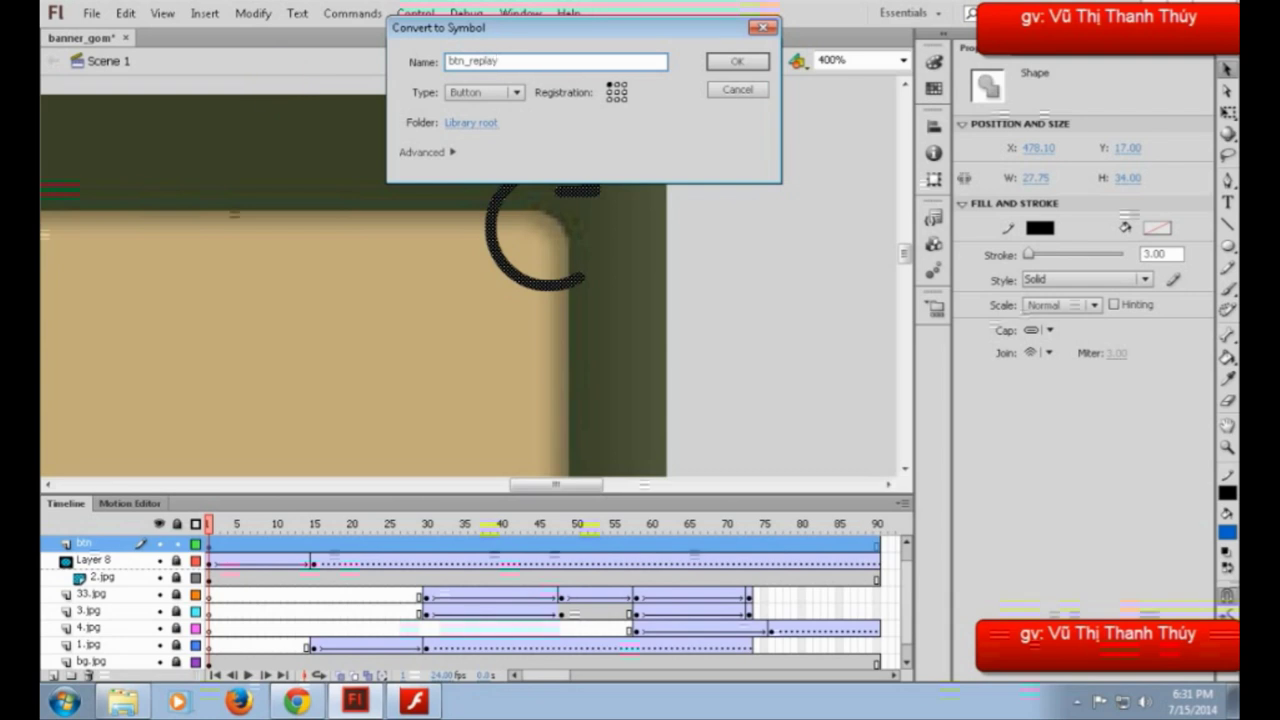
pyautogui.press('Return')
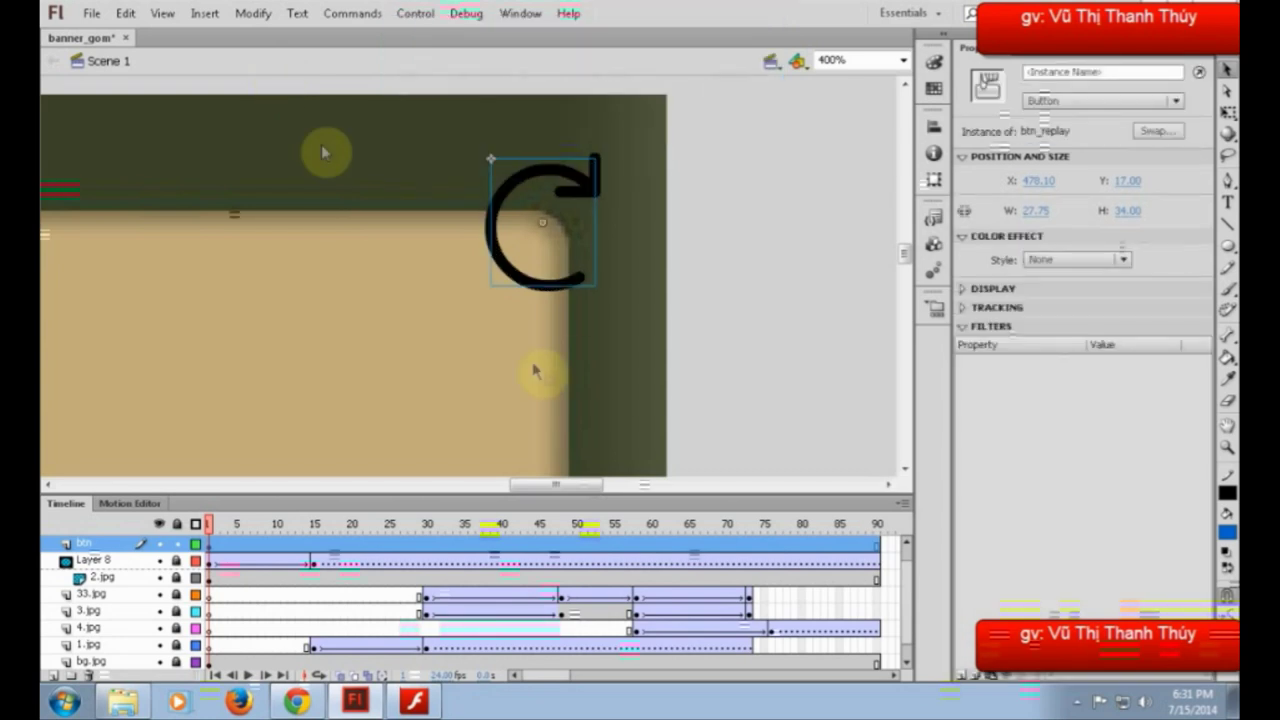
# - Give the arrow button on the stage the instance name btn_replay
pyautogui.click(1046, 78)
pyautogui.write('bt')
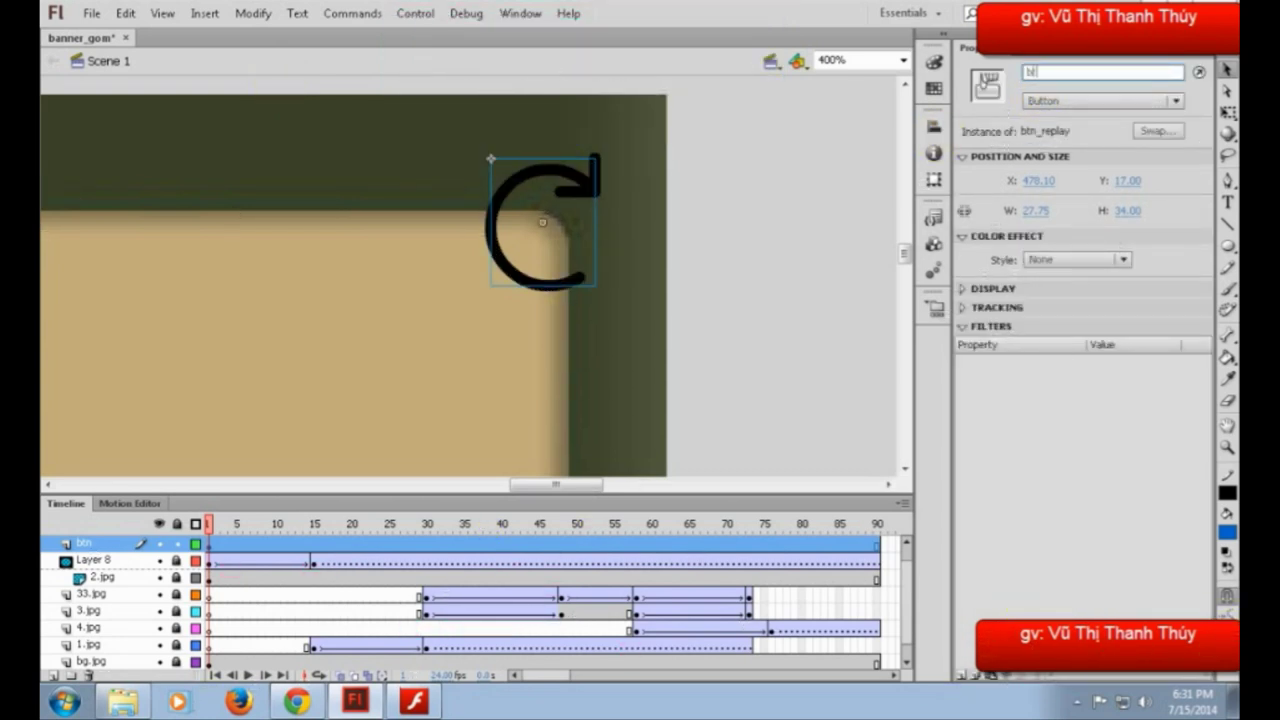
pyautogui.write('n_replay')
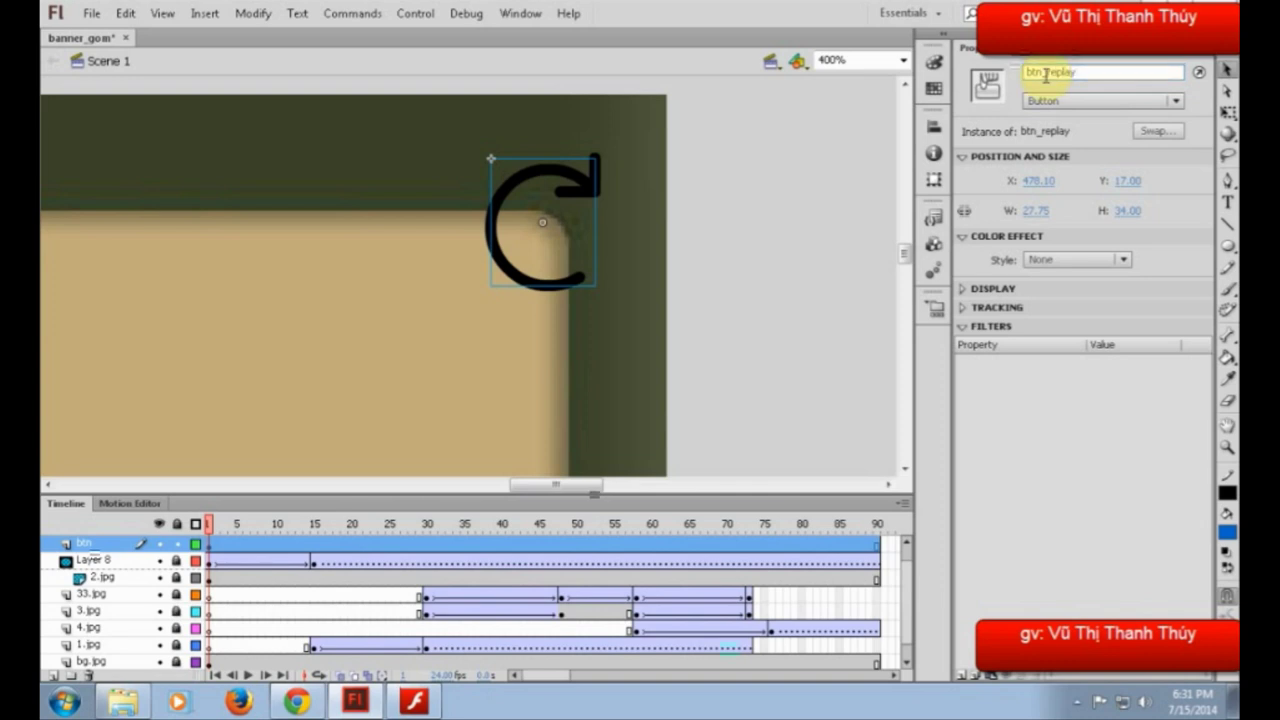
# - Open the btn_replay symbol for editing and add keyframes for its Over, Down and Hit states
pyautogui.doubleClick(527, 288)
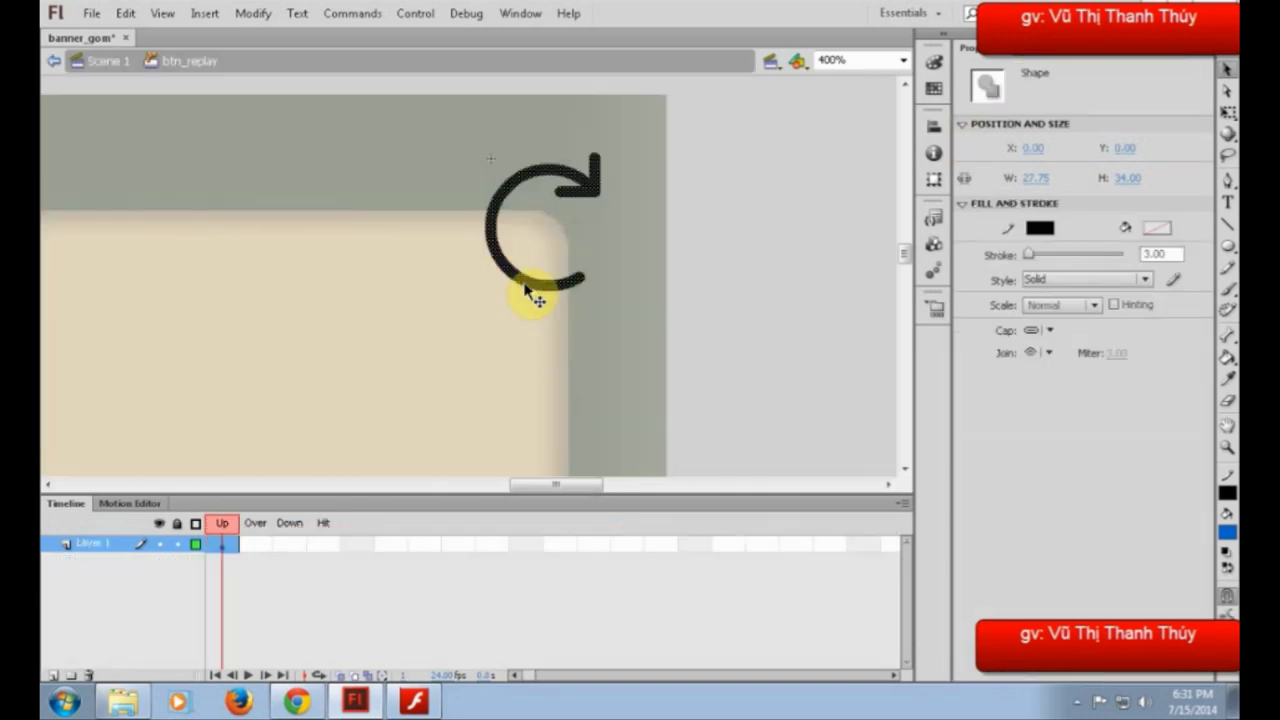
pyautogui.press('F6')
pyautogui.press('F6')
pyautogui.press('F6')
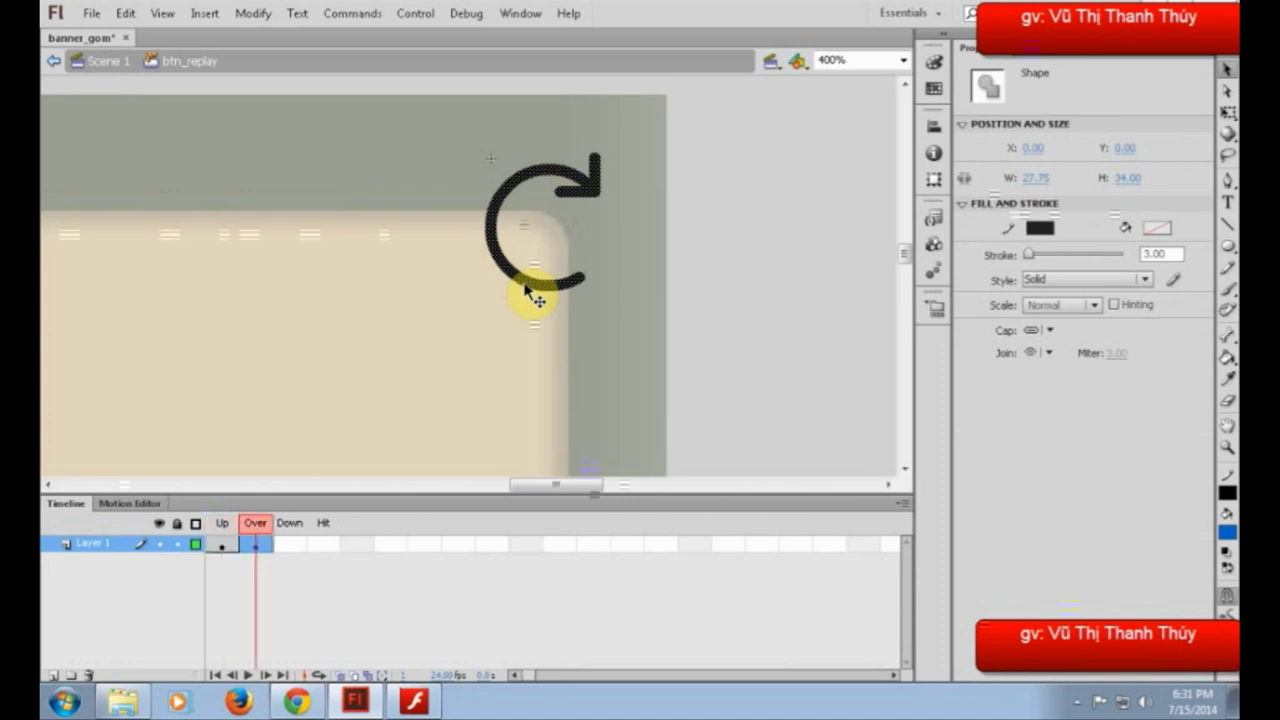
# - Convert the arrow in the button's Over state into a Movie Clip symbol named mc_xoay
pyautogui.click(256, 546)
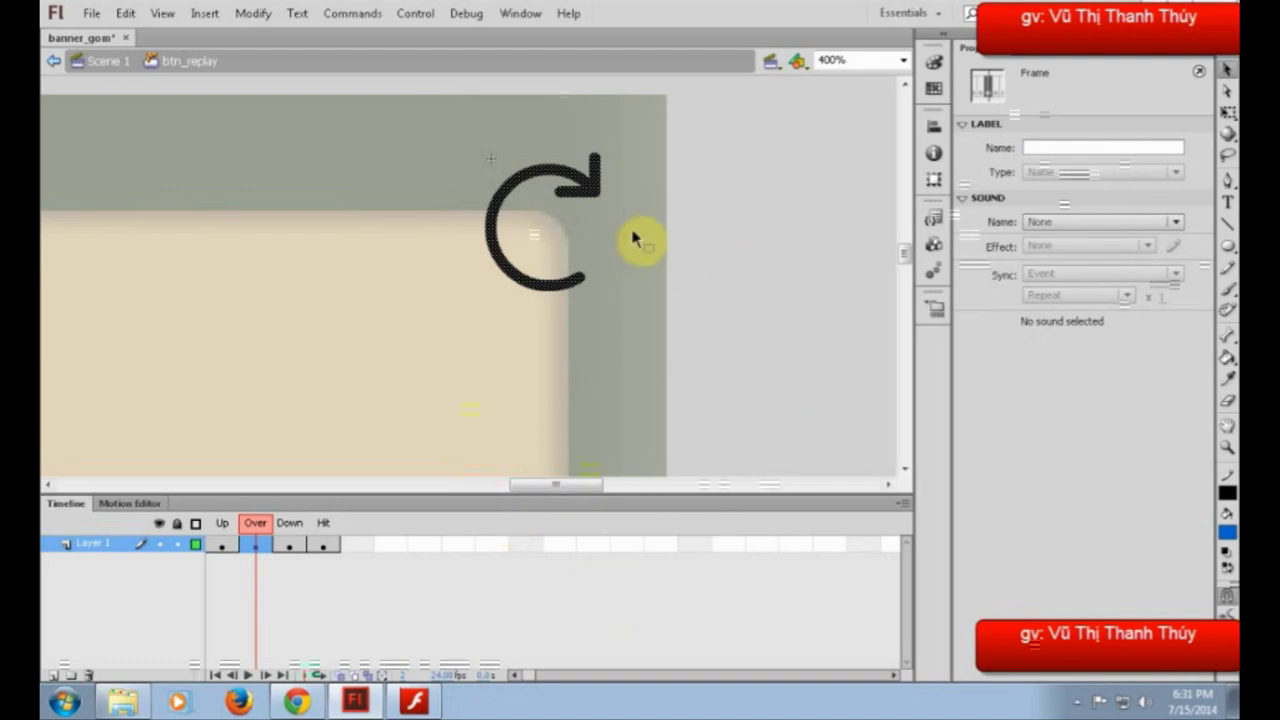
pyautogui.press('F8')
pyautogui.click(488, 94)
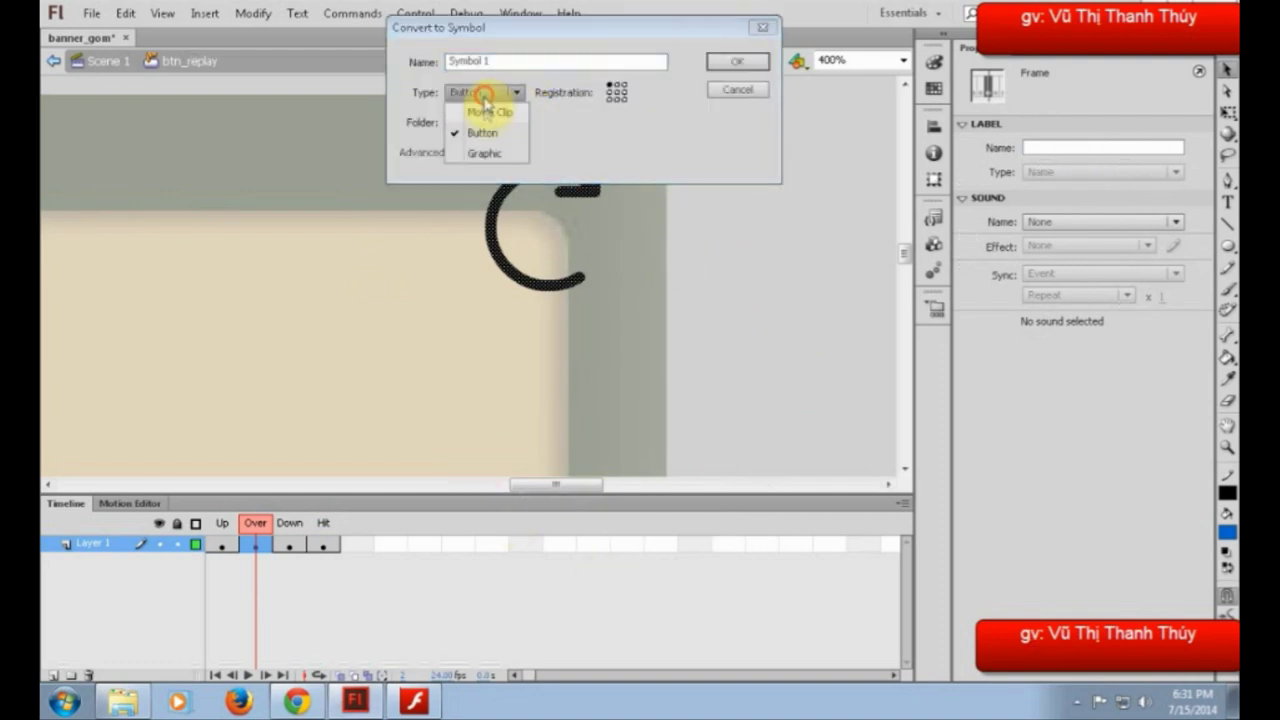
pyautogui.click(485, 113)
pyautogui.click(514, 62)
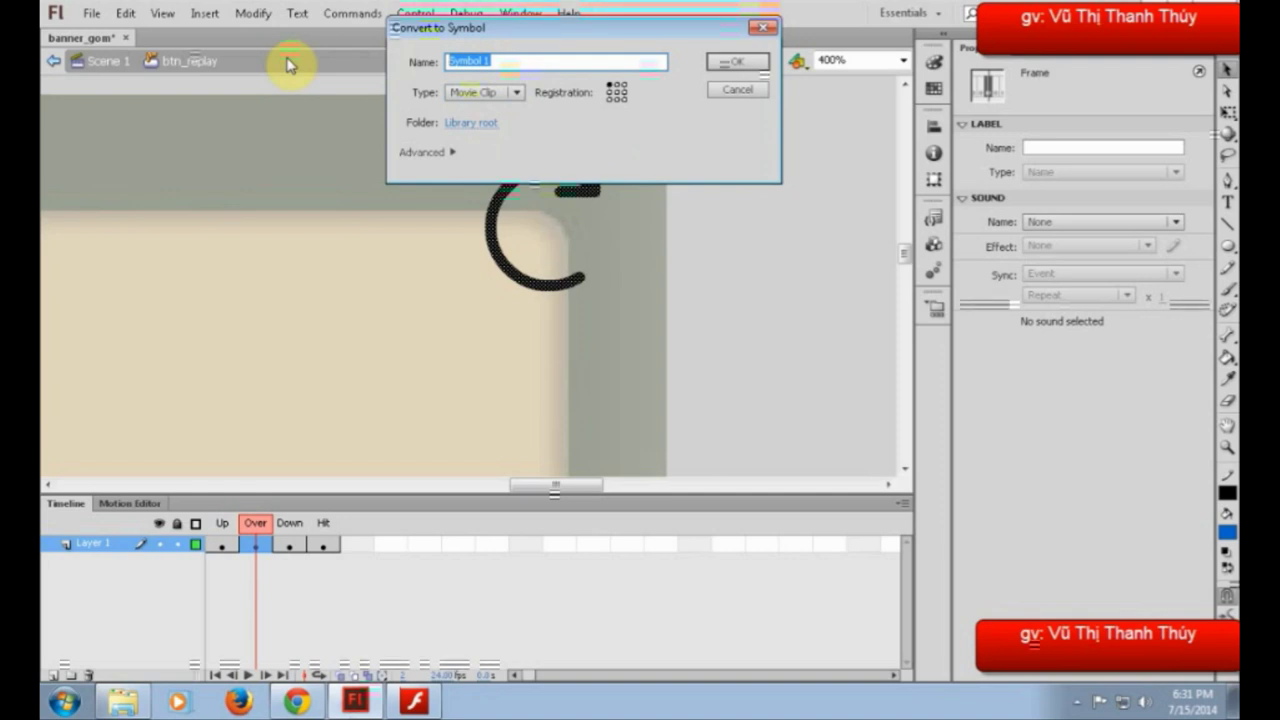
pyautogui.write('mc_xoay')
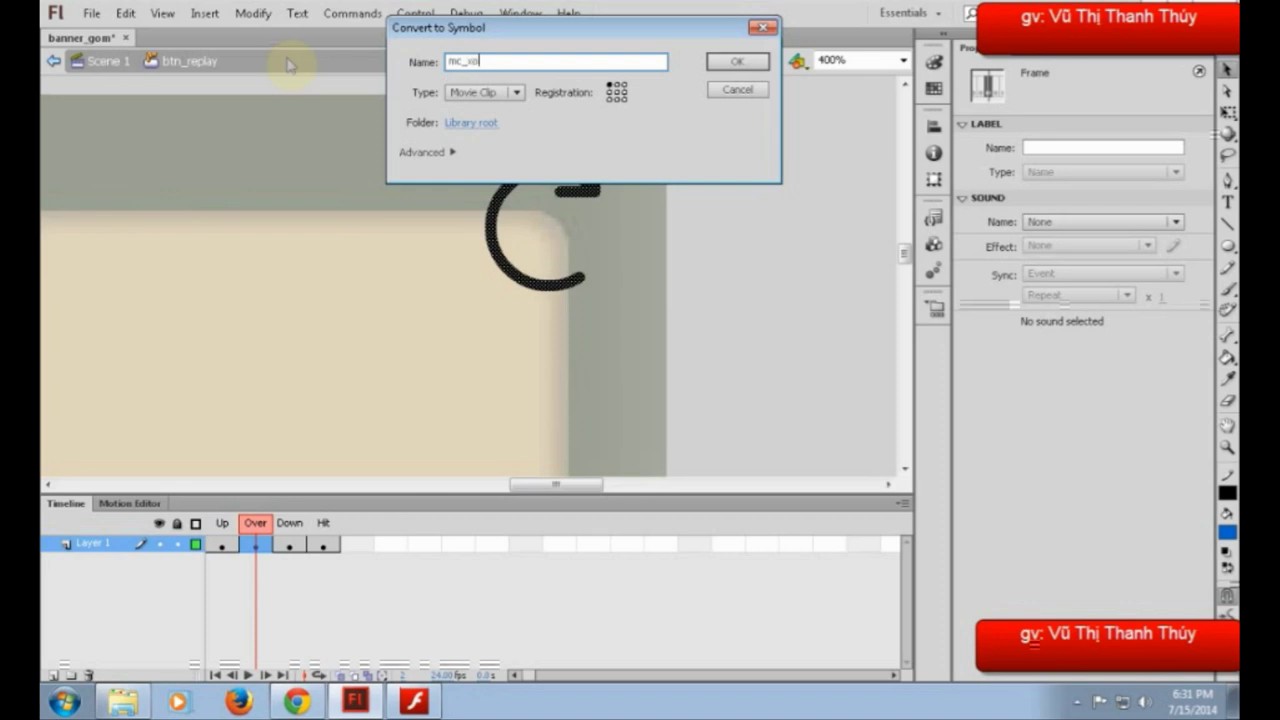
pyautogui.click(755, 61)
# - Inside mc_xoay, create a classic tween from frame 1 to a keyframe at frame 20 with clockwise (CW) rotation
pyautogui.doubleClick(535, 297)
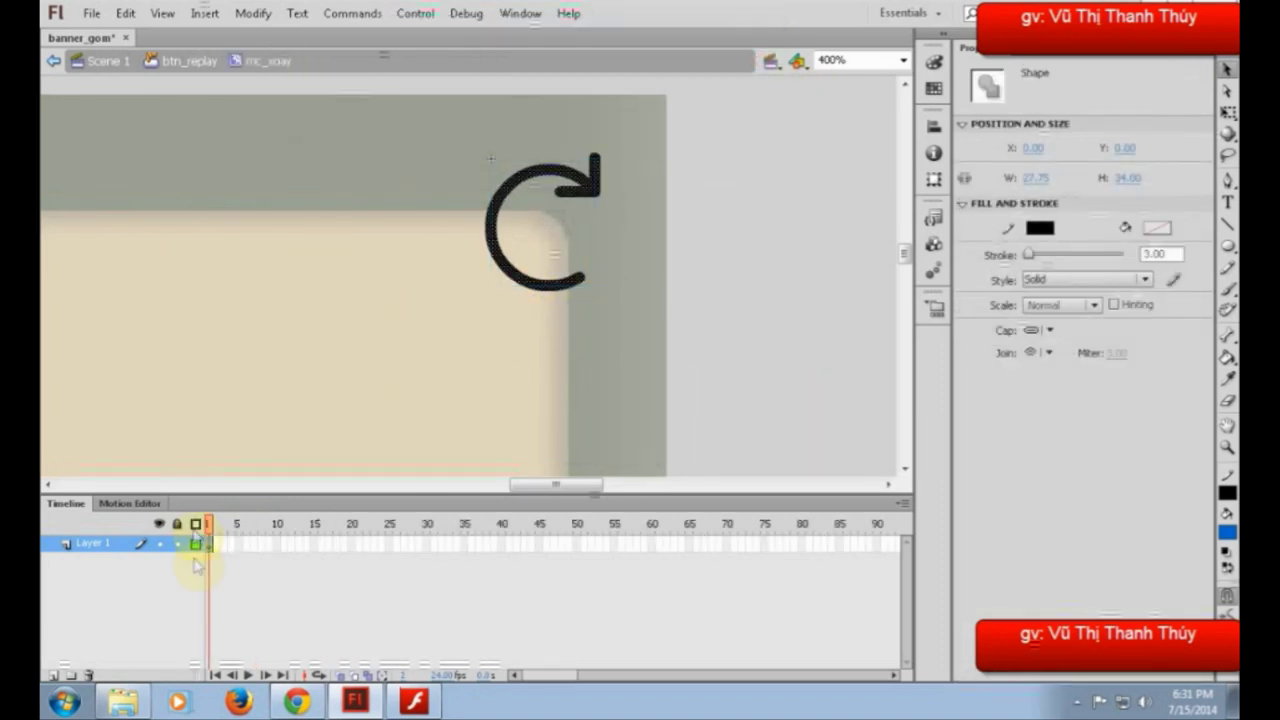
pyautogui.rightClick(210, 545)
pyautogui.click(296, 96)
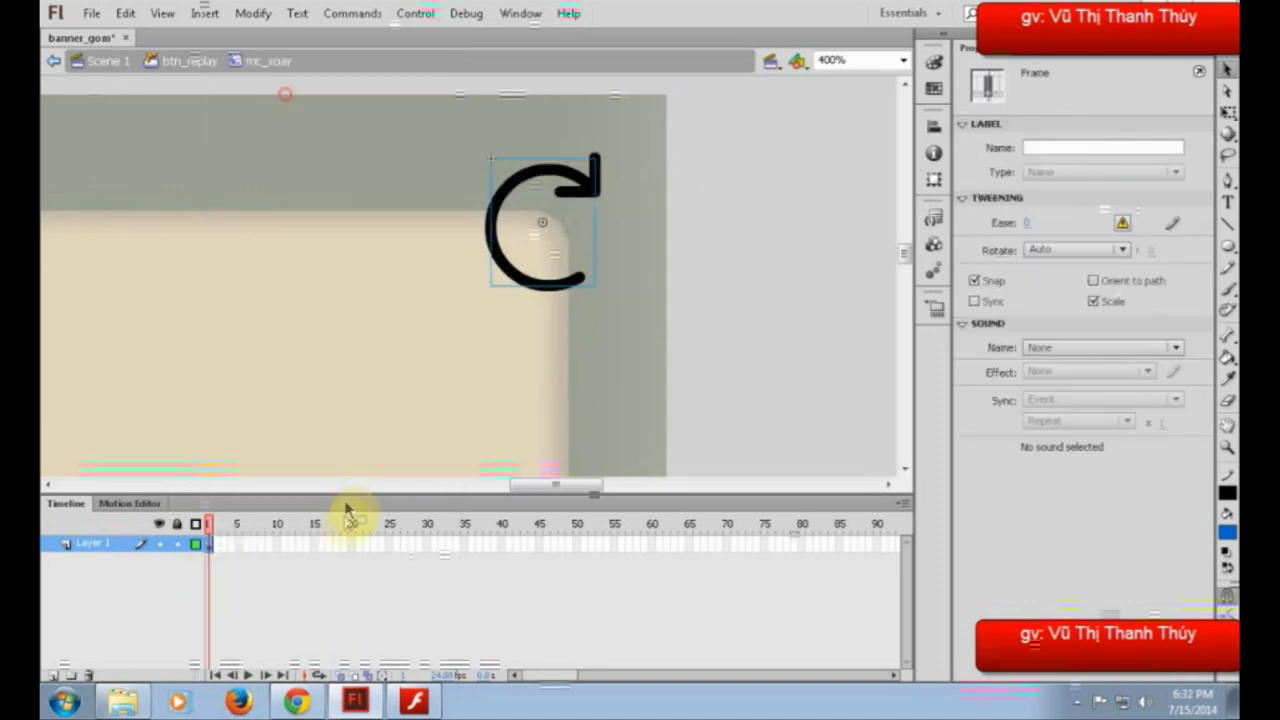
pyautogui.click(352, 545)
pyautogui.press('F6')
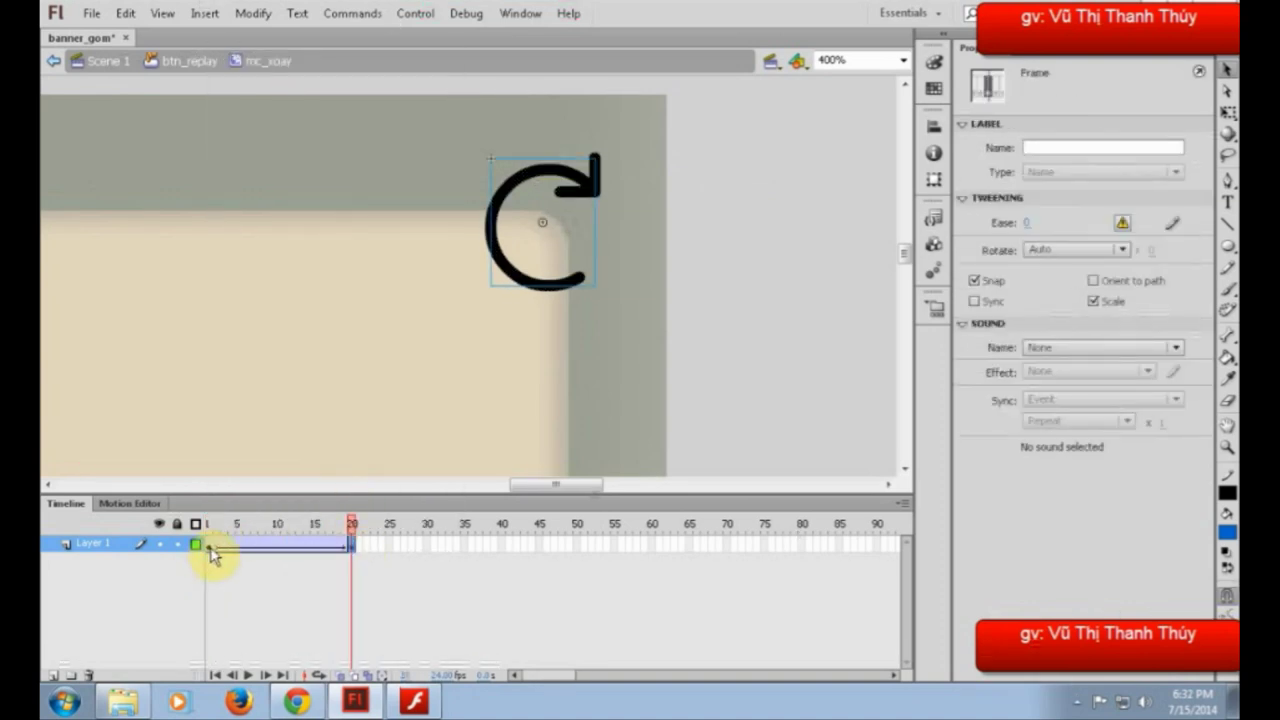
pyautogui.click(208, 545)
pyautogui.click(1095, 252)
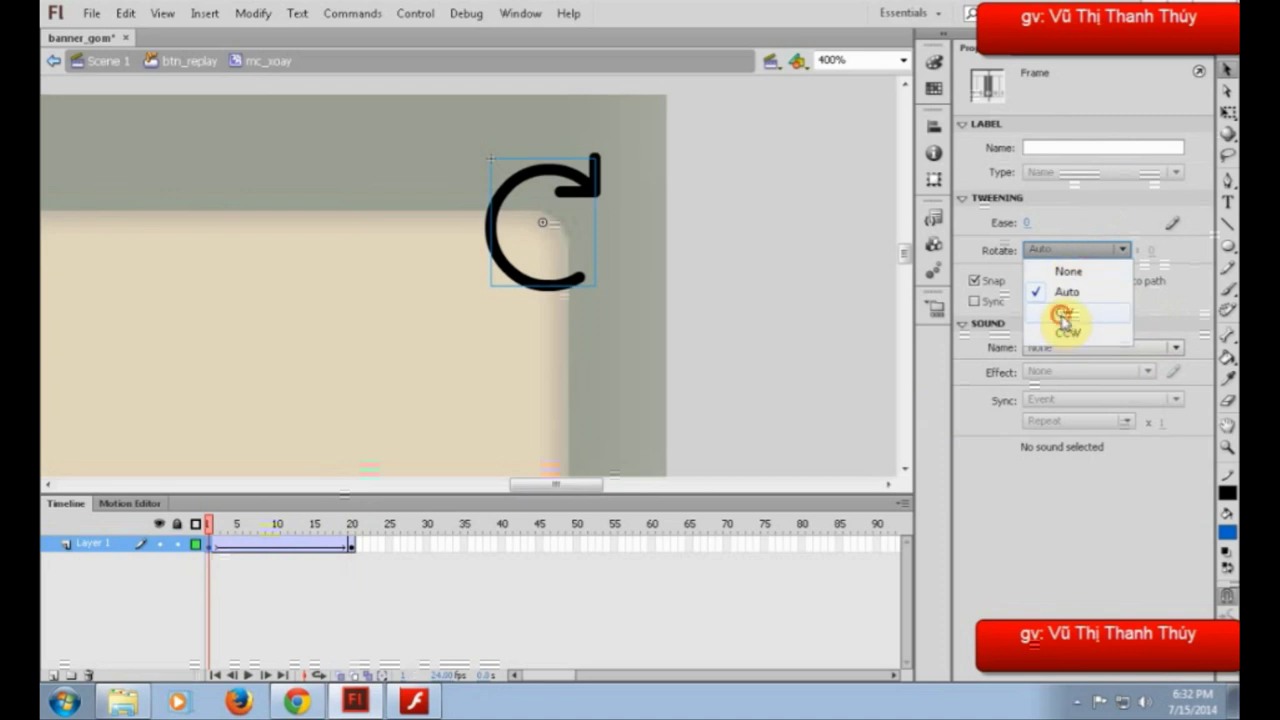
pyautogui.click(1062, 312)
pyautogui.moveTo(208, 527); pyautogui.dragTo(365, 528)
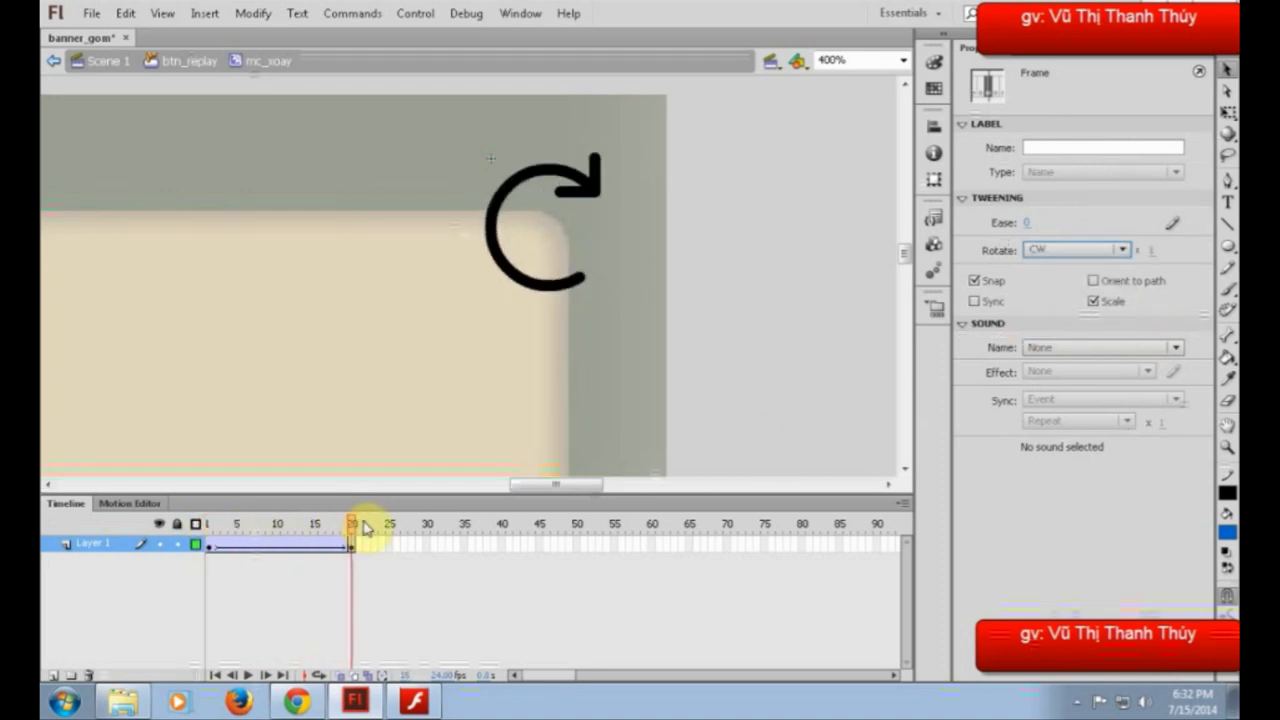
# - In btn_replay's Hit state, draw a filled rectangle covering the whole arrow, and return to Scene 1
pyautogui.click(187, 62)
pyautogui.click(325, 543)
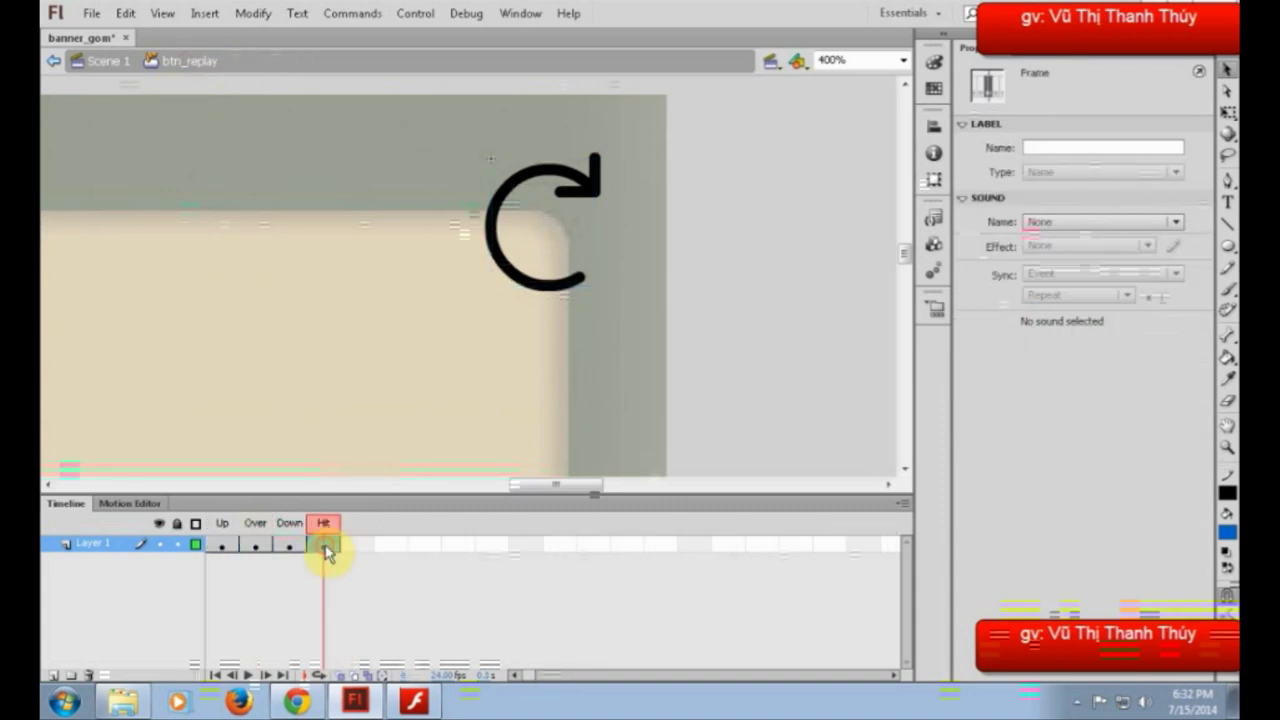
pyautogui.click(1228, 252)
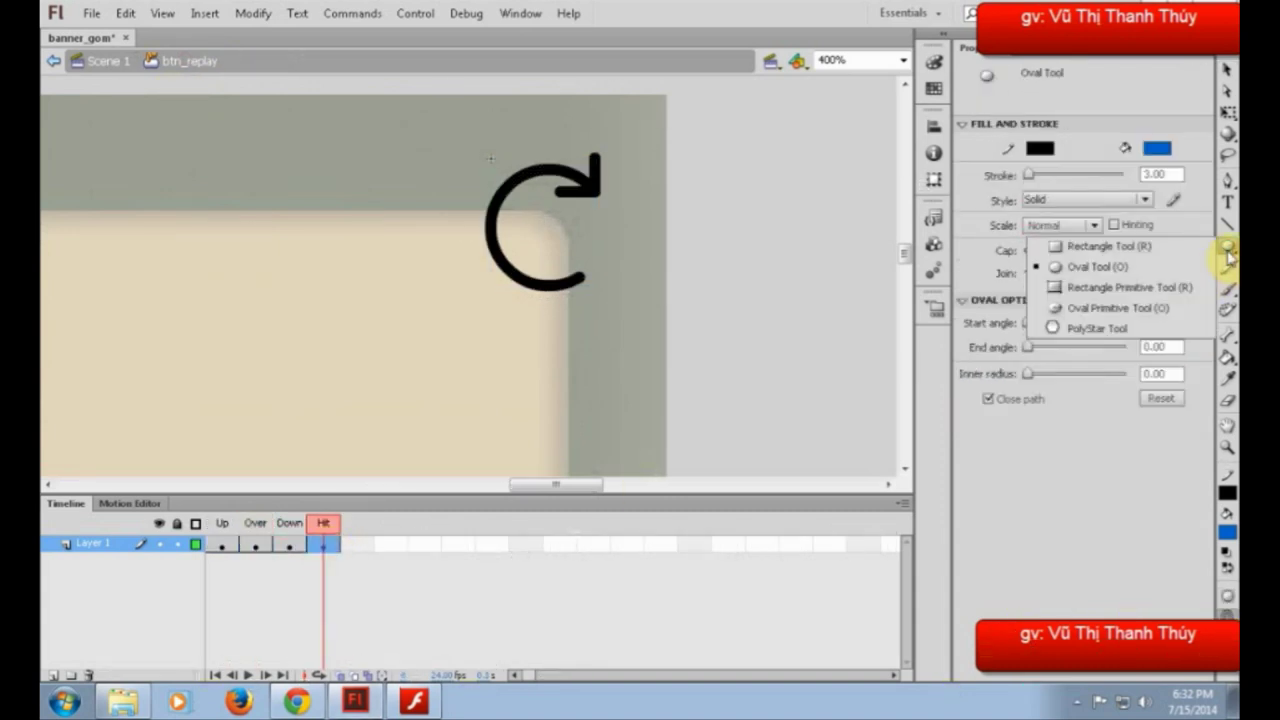
pyautogui.click(1134, 246)
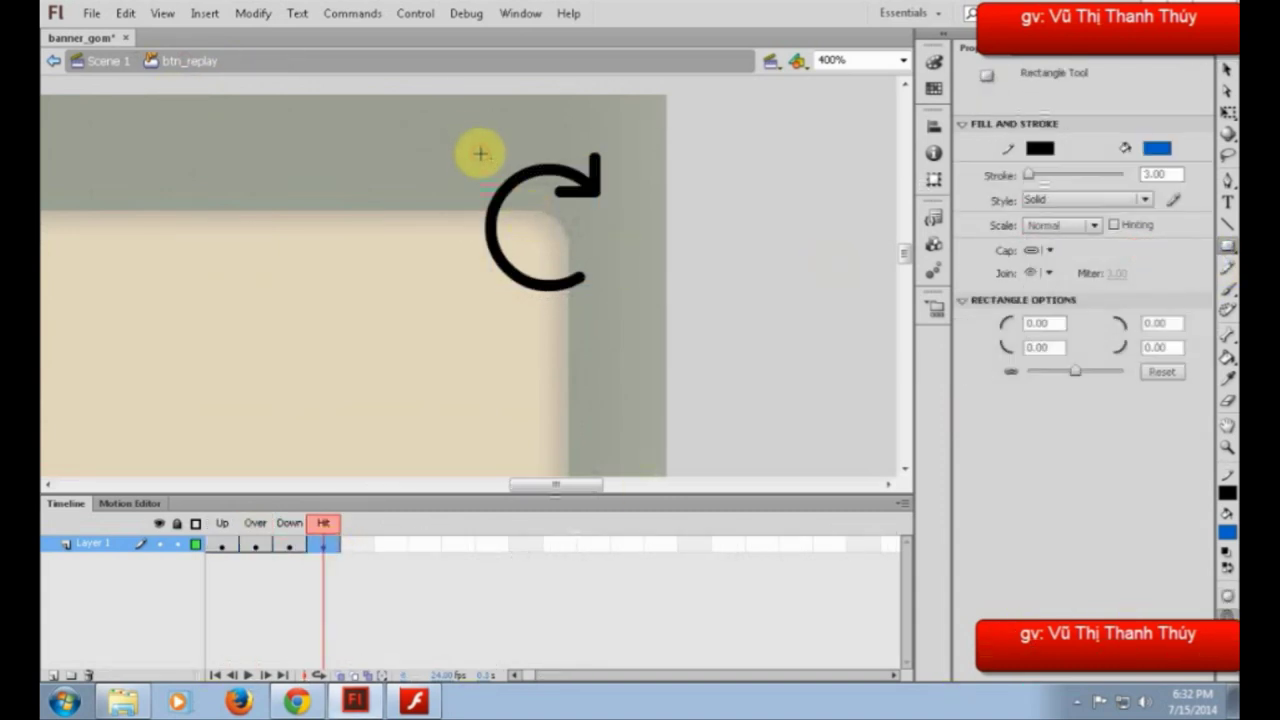
pyautogui.moveTo(478, 151); pyautogui.dragTo(645, 314)
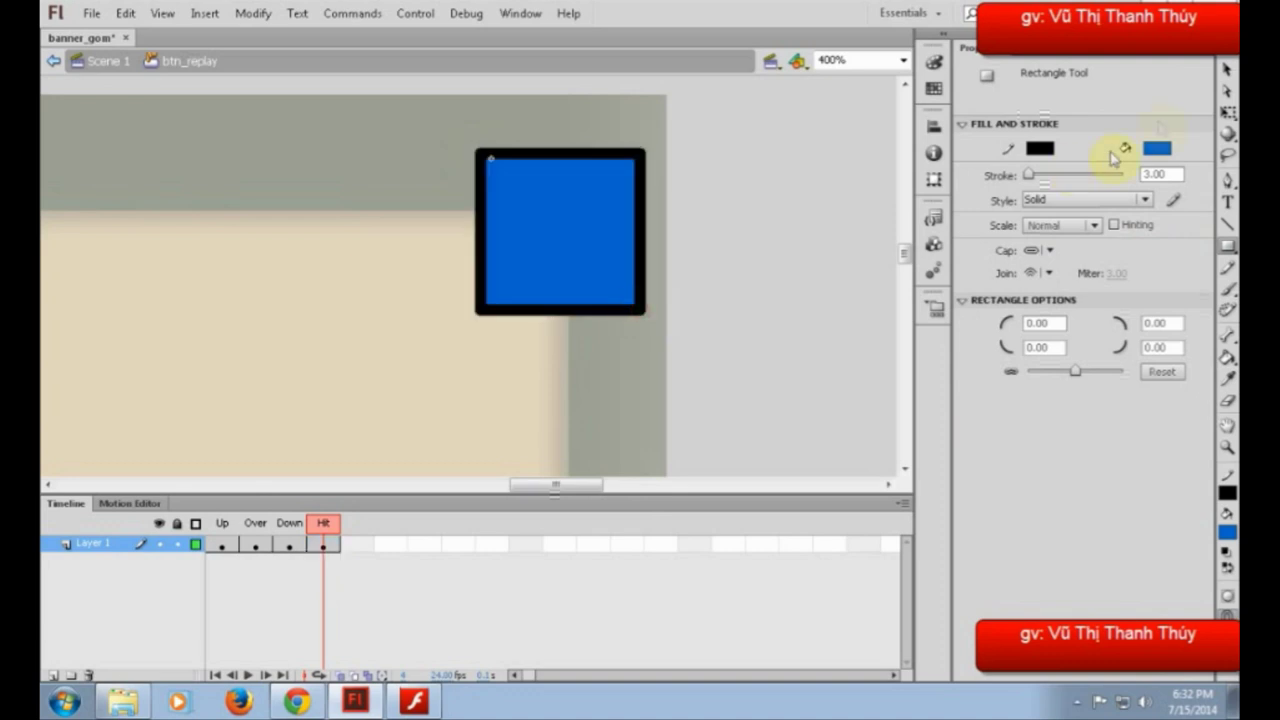
pyautogui.click(1227, 68)
pyautogui.click(288, 546)
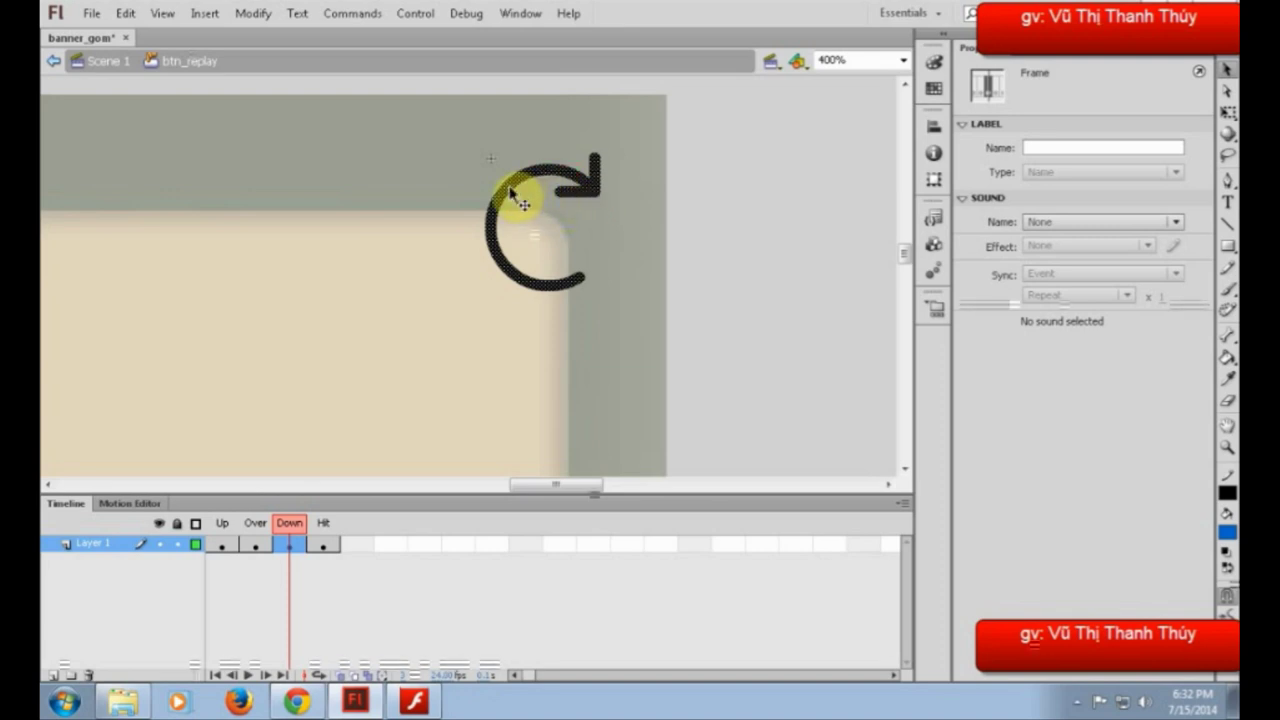
pyautogui.click(325, 544)
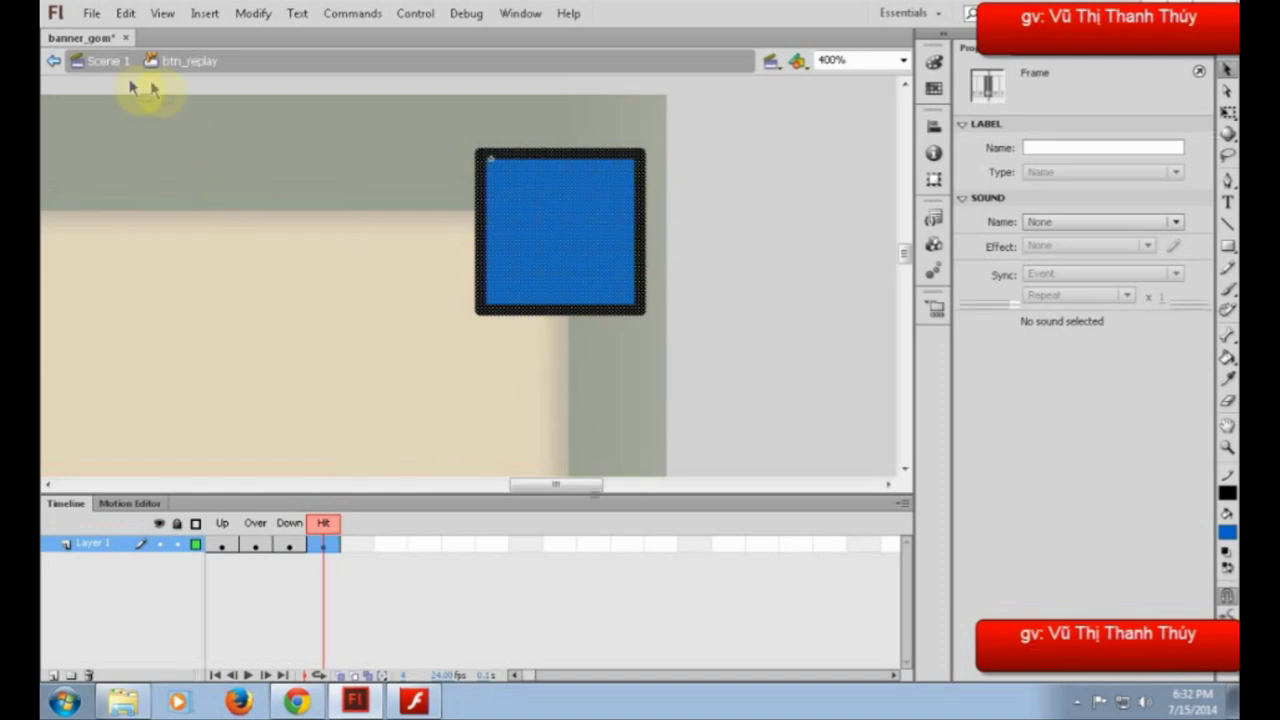
pyautogui.click(104, 62)
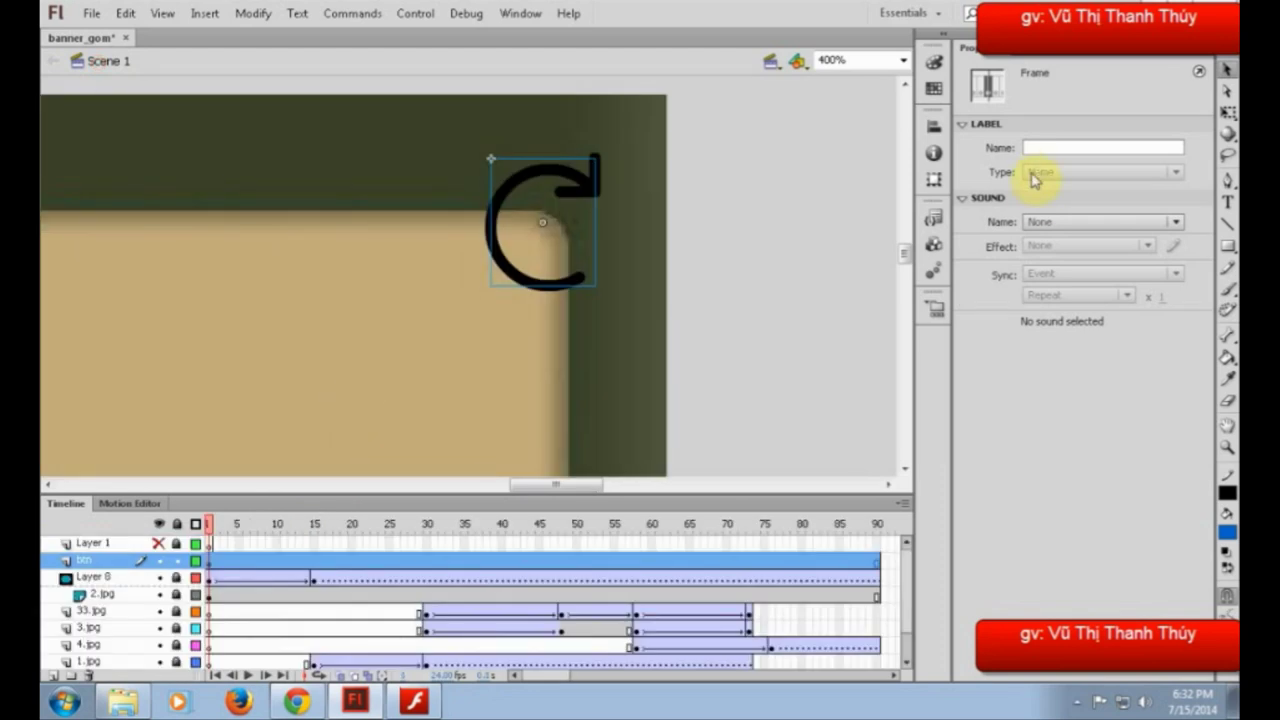
# - Rename Layer 1 above the btn layer to as, and make it visible and unlocked
pyautogui.click(521, 276)
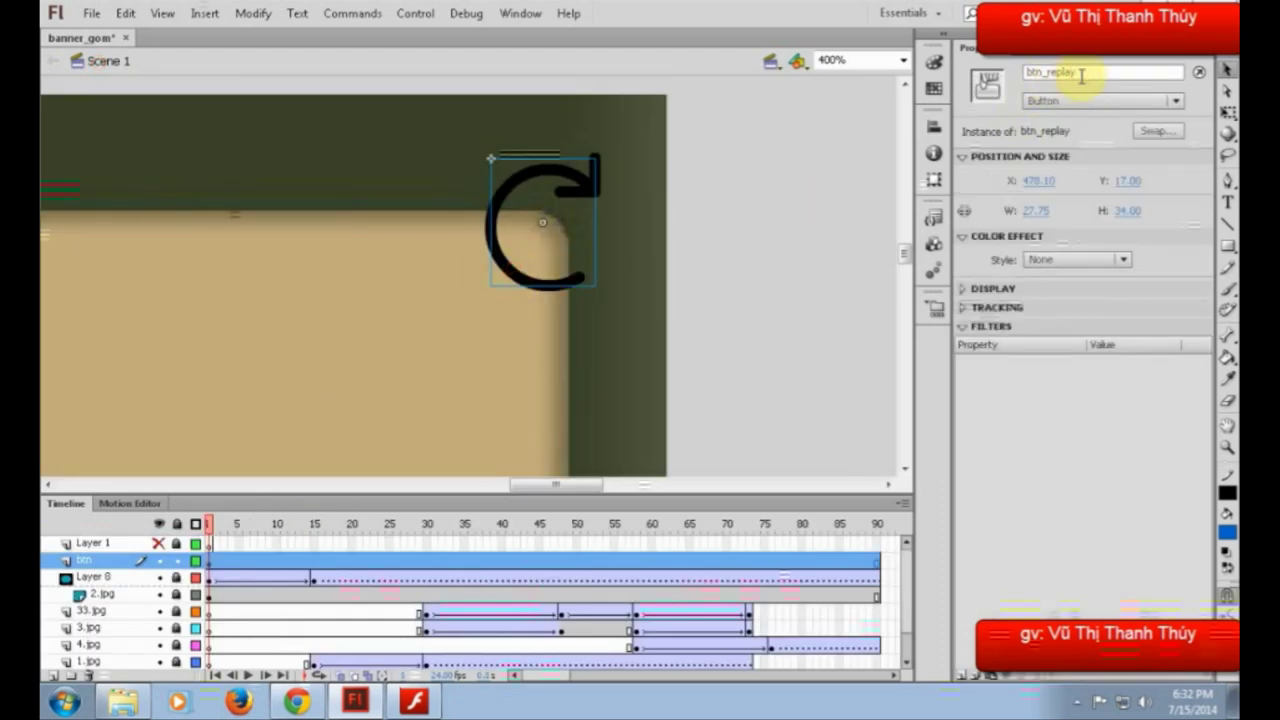
pyautogui.click(1077, 72)
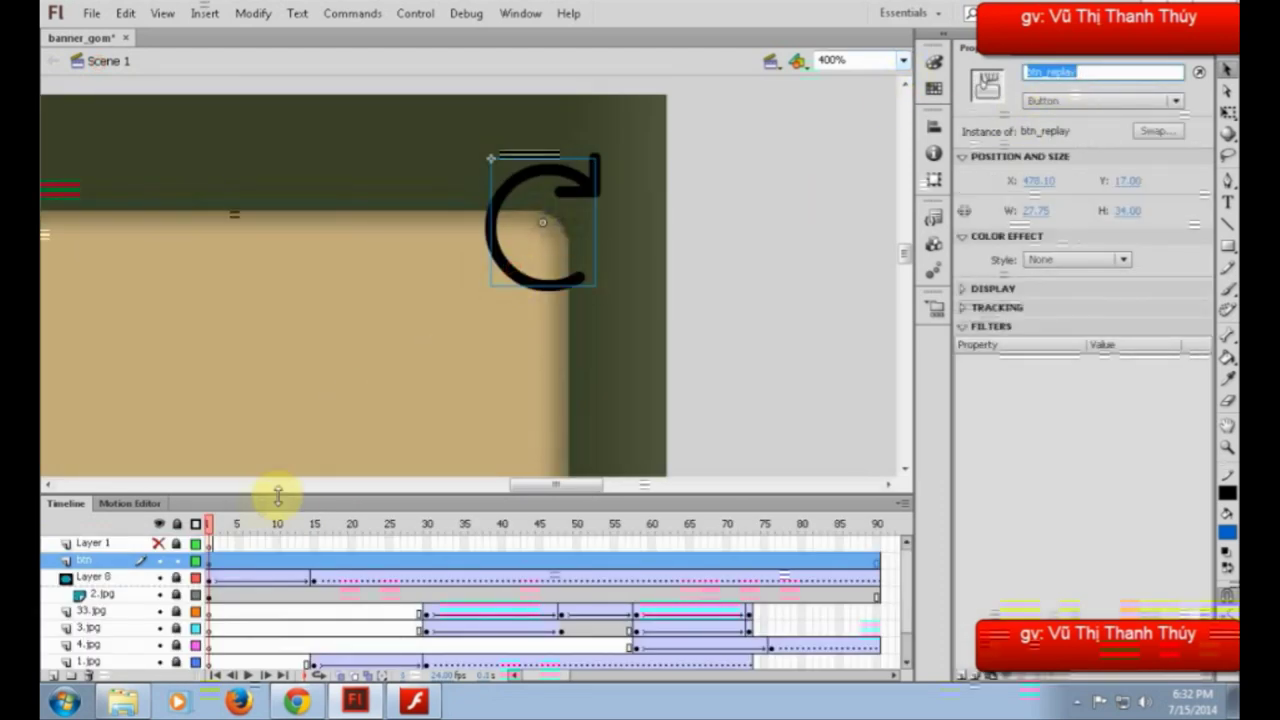
pyautogui.click(95, 545)
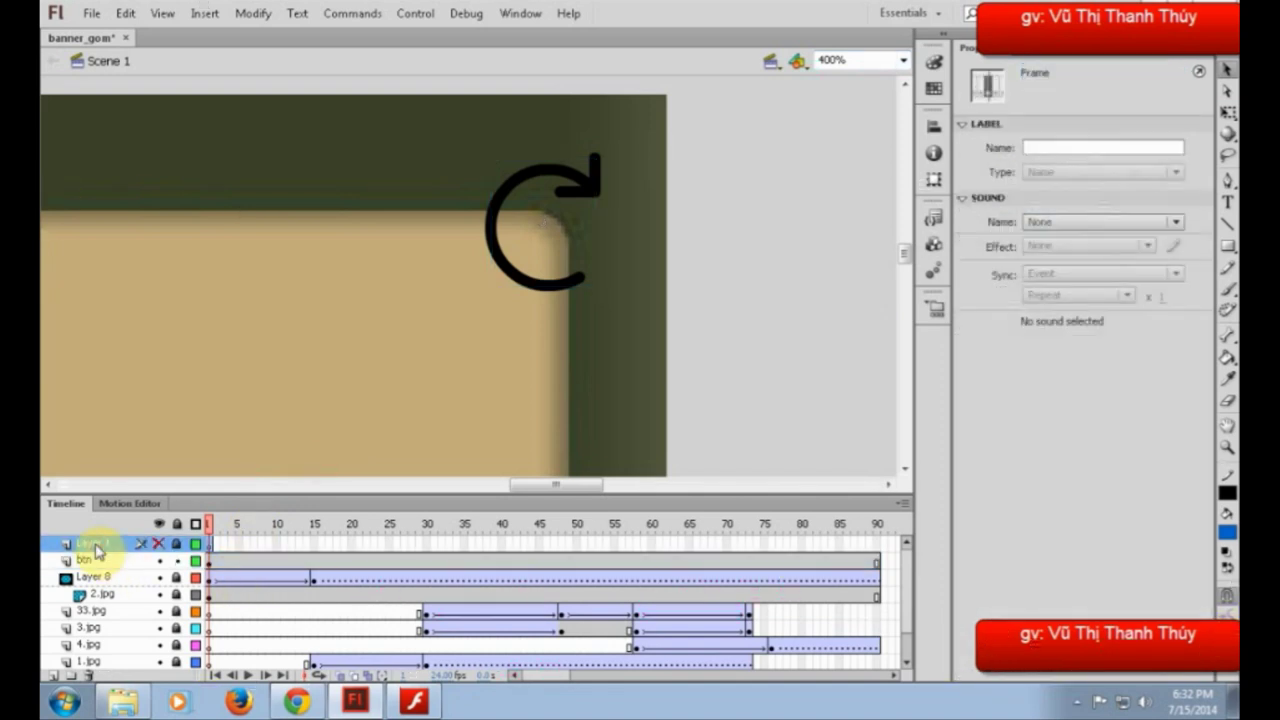
pyautogui.doubleClick(95, 545)
pyautogui.write('as')
pyautogui.press('Return')
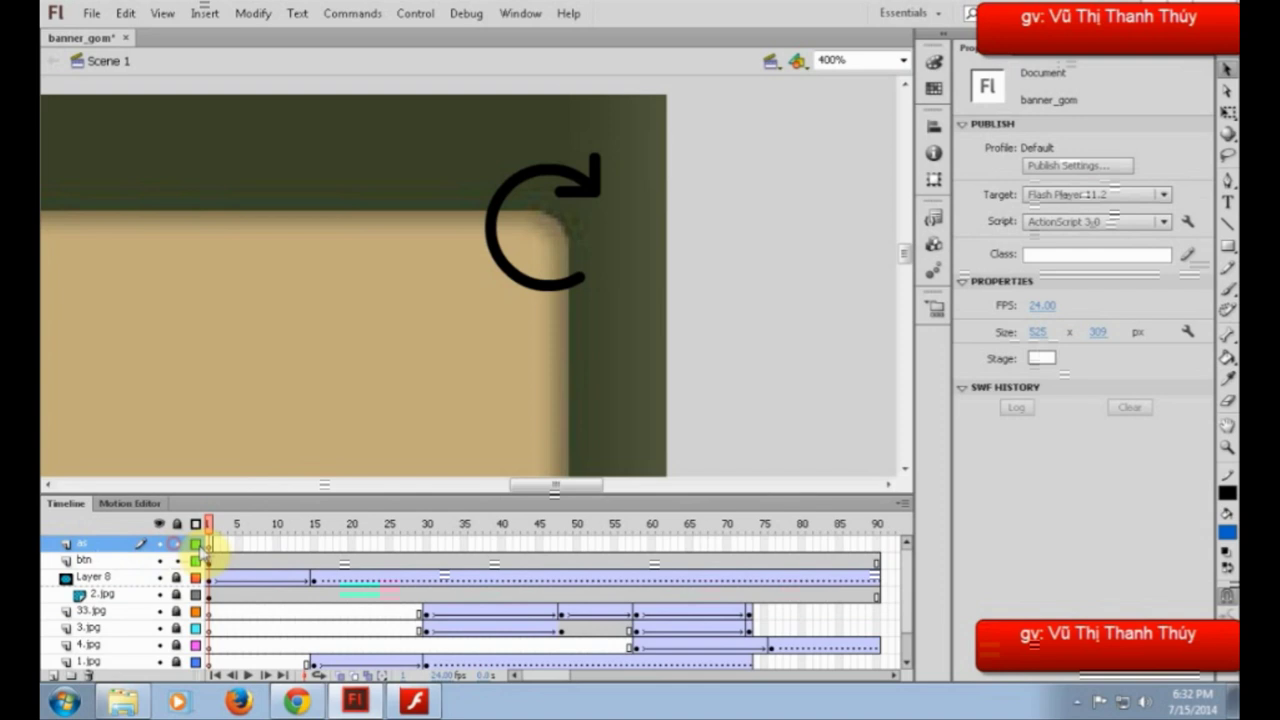
pyautogui.rightClick(204, 548)
pyautogui.click(241, 532)
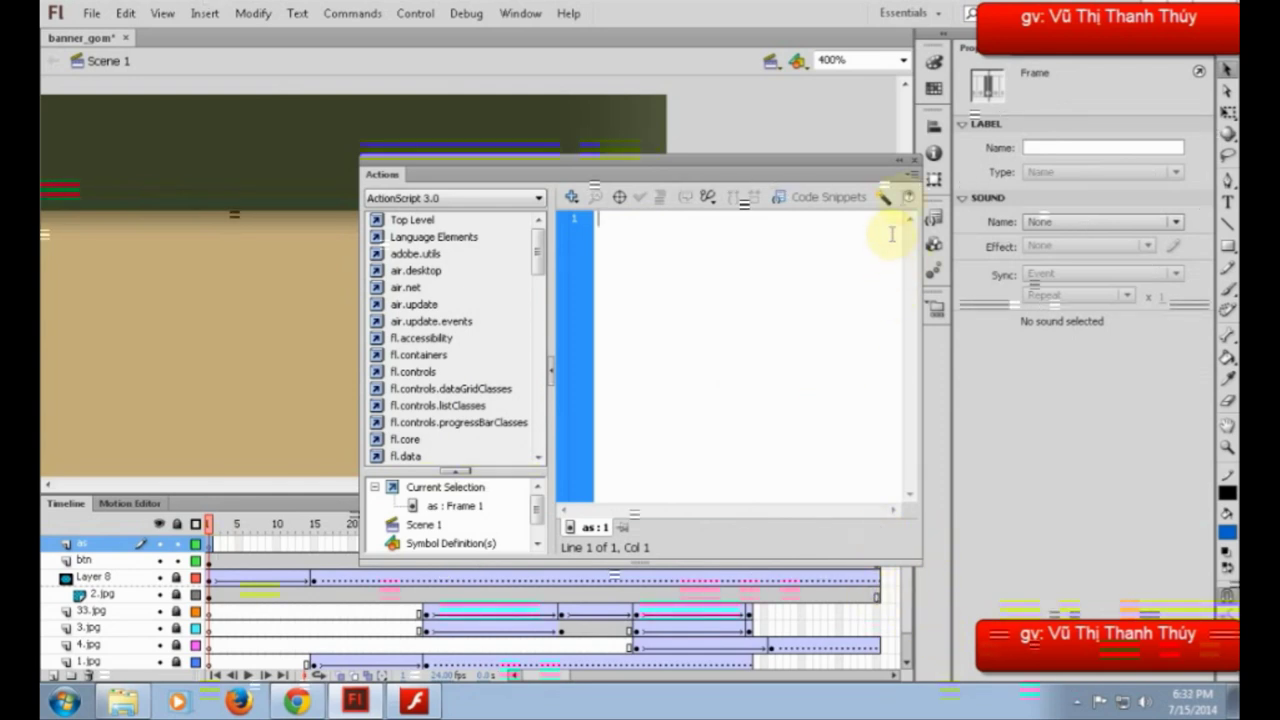
pyautogui.click(913, 160)
# - Test the movie to check the banner animation and the replay button's rollover
pyautogui.hotkey('ctrl', 'Return')
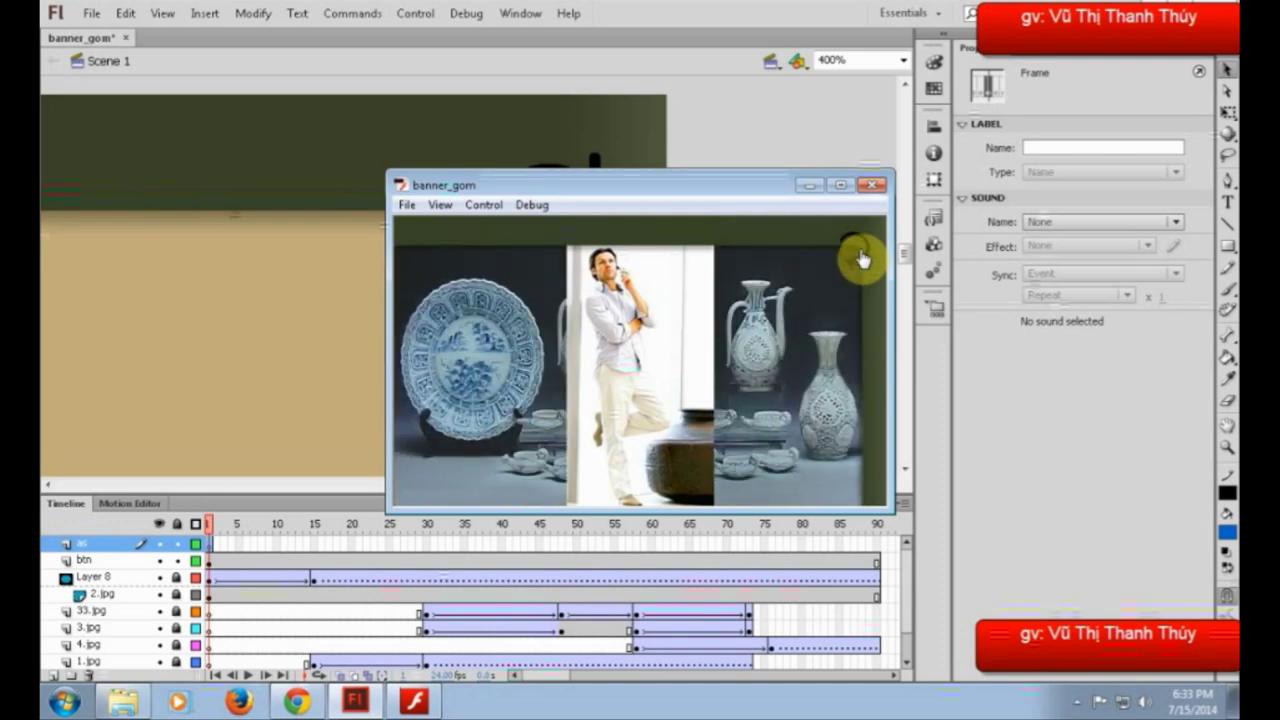
pyautogui.click(870, 187)
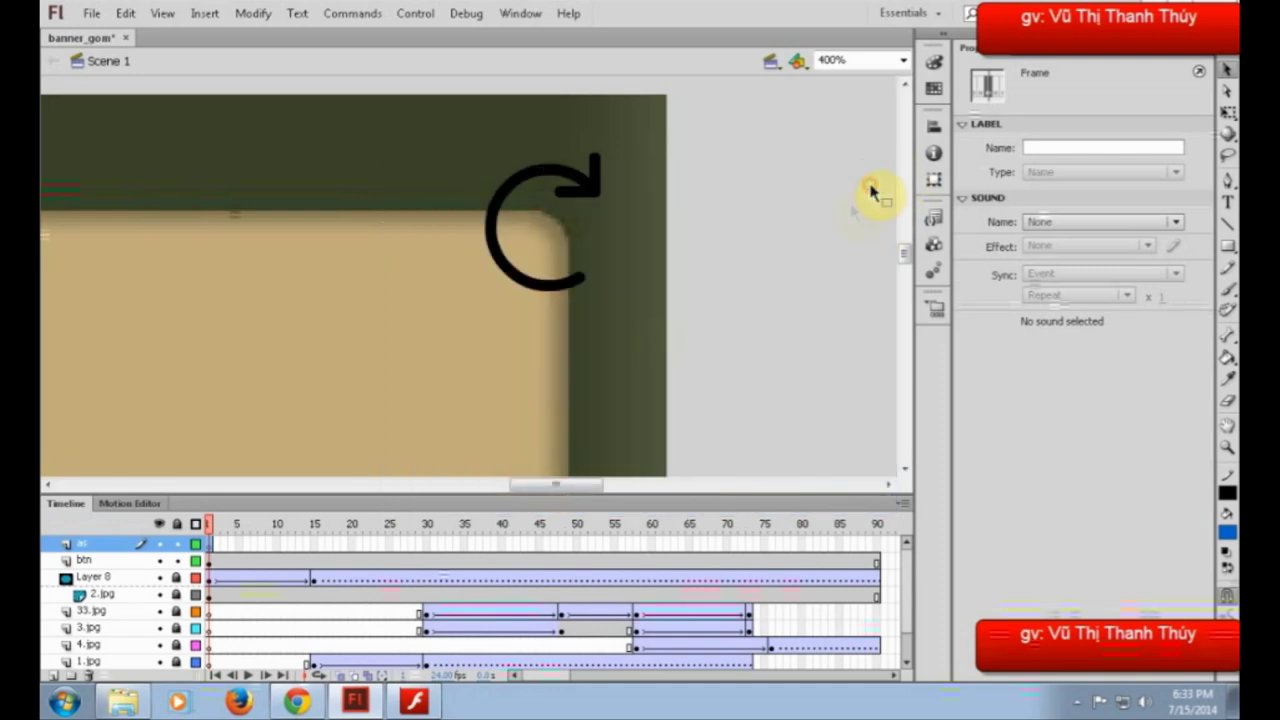
# - Move the replay button's keyframe on the btn layer from frame 1 to frame 90
pyautogui.click(212, 564)
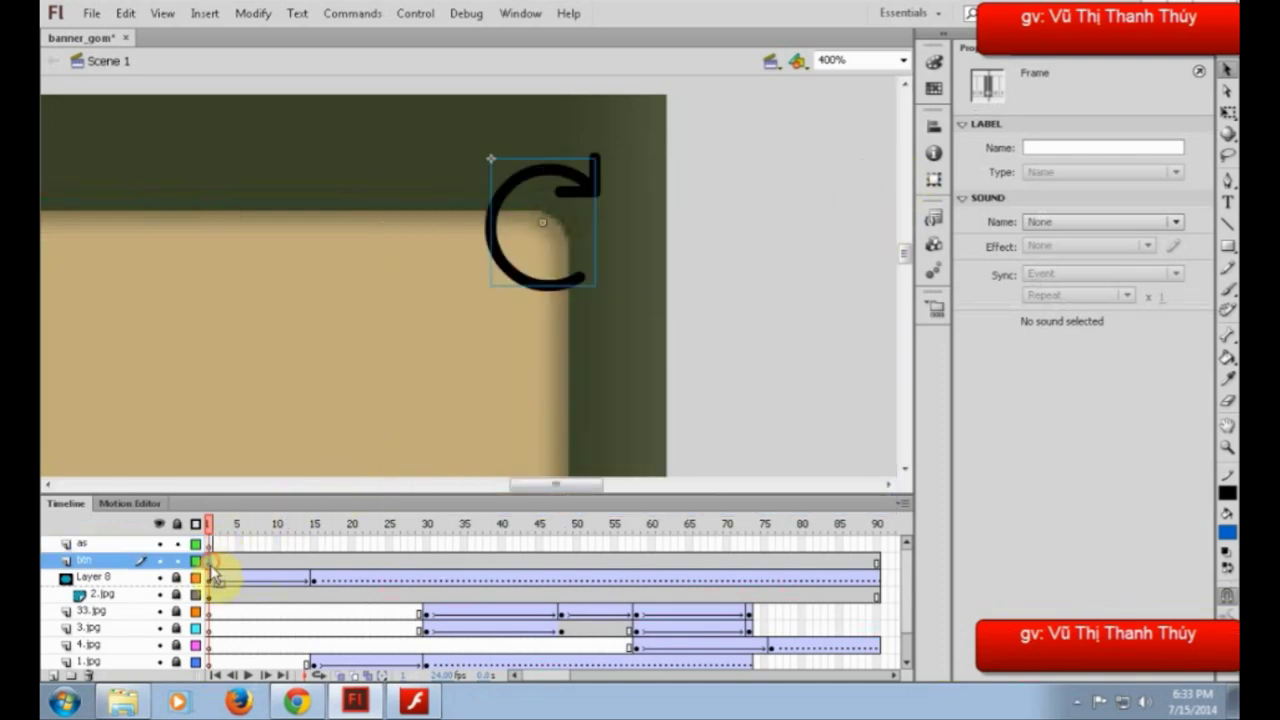
pyautogui.moveTo(828, 573); pyautogui.dragTo(877, 566)
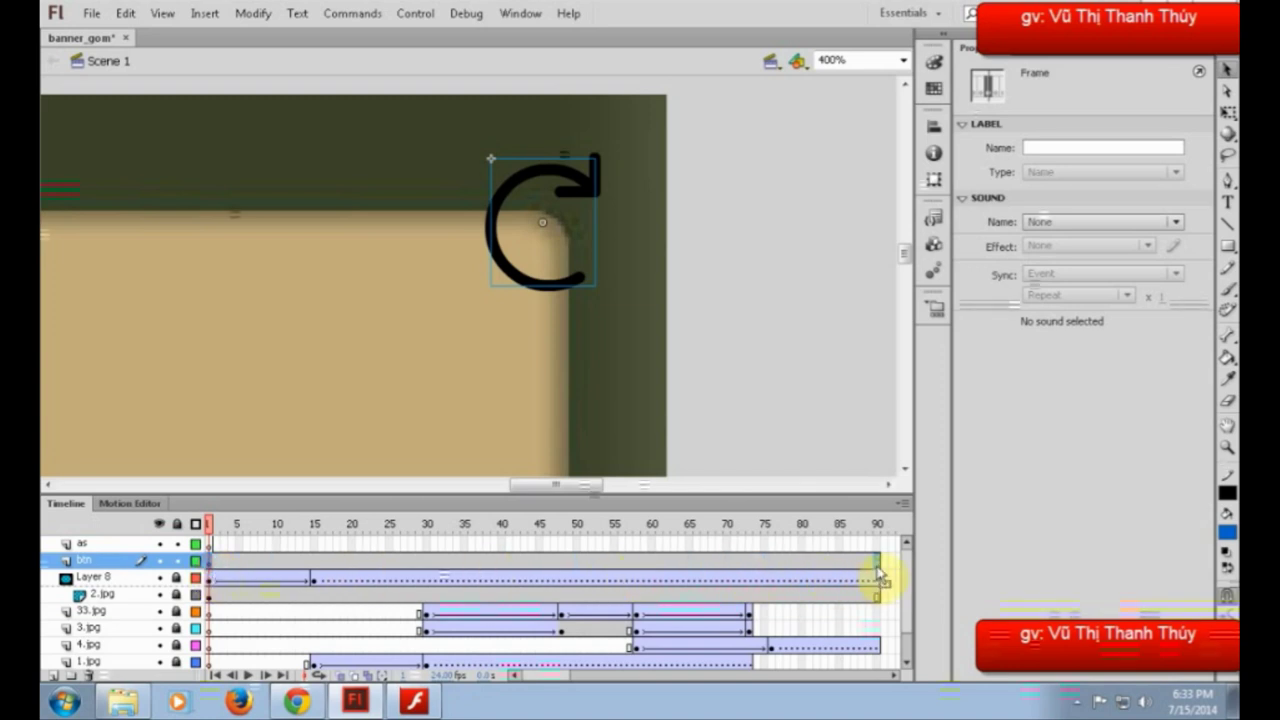
pyautogui.click(878, 566)
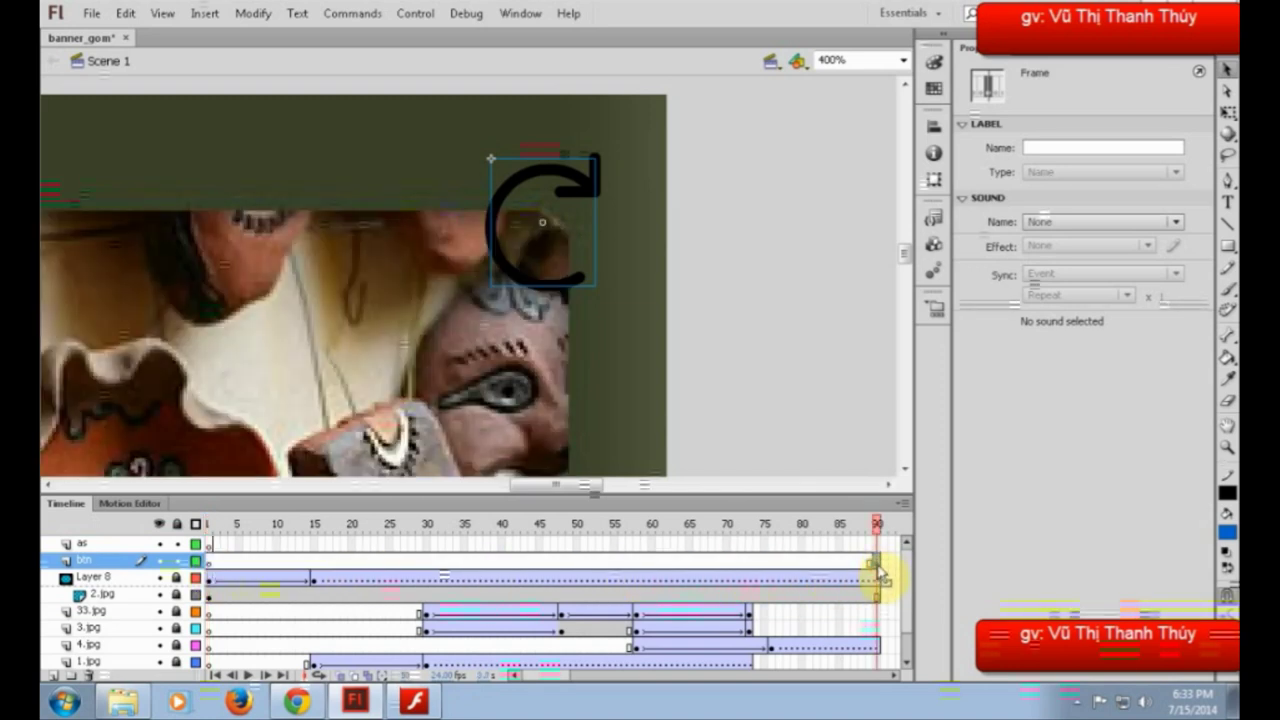
# - Add a stop(); script to frame 90 of the as layer and test the movie
pyautogui.click(877, 546)
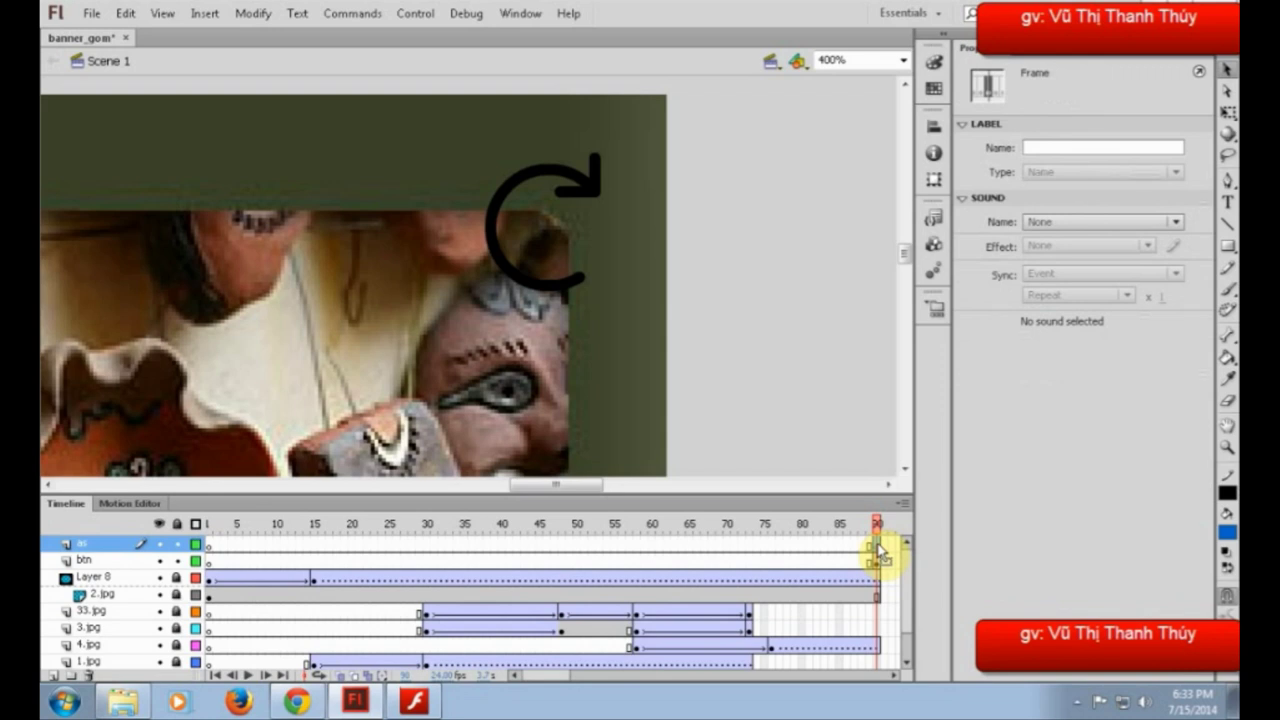
pyautogui.rightClick(878, 552)
pyautogui.click(925, 530)
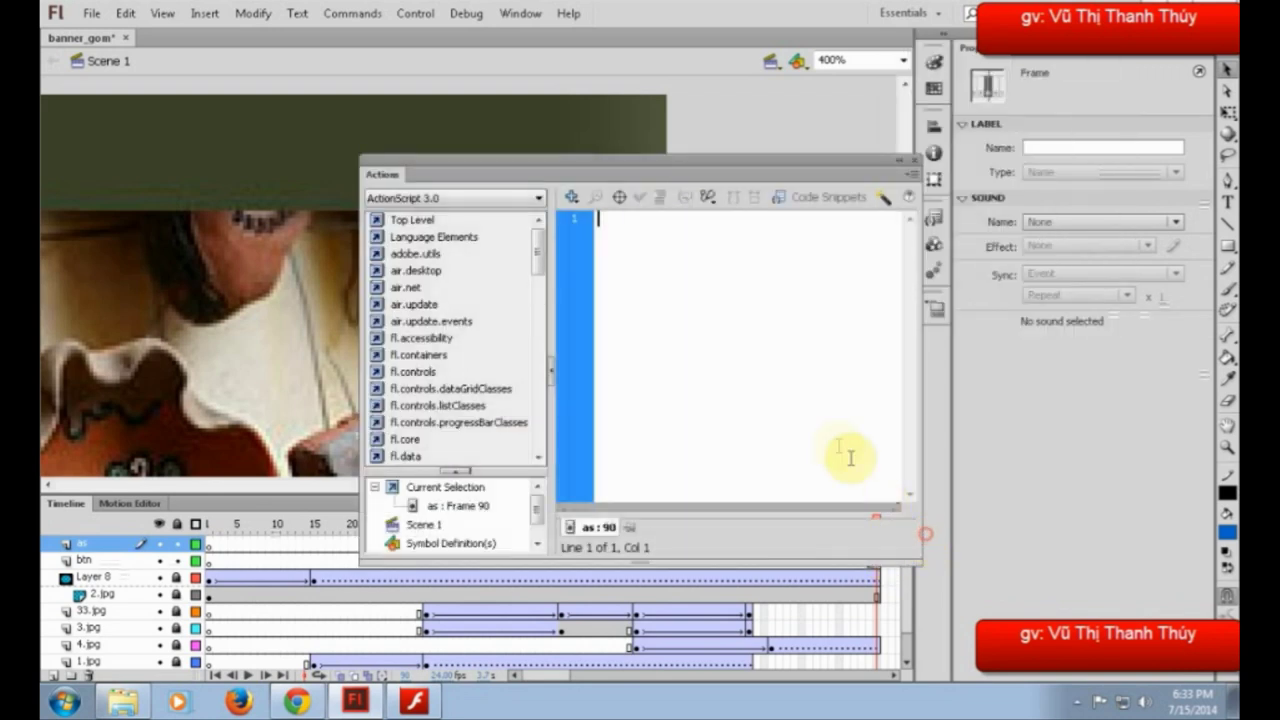
pyautogui.write('stop();')
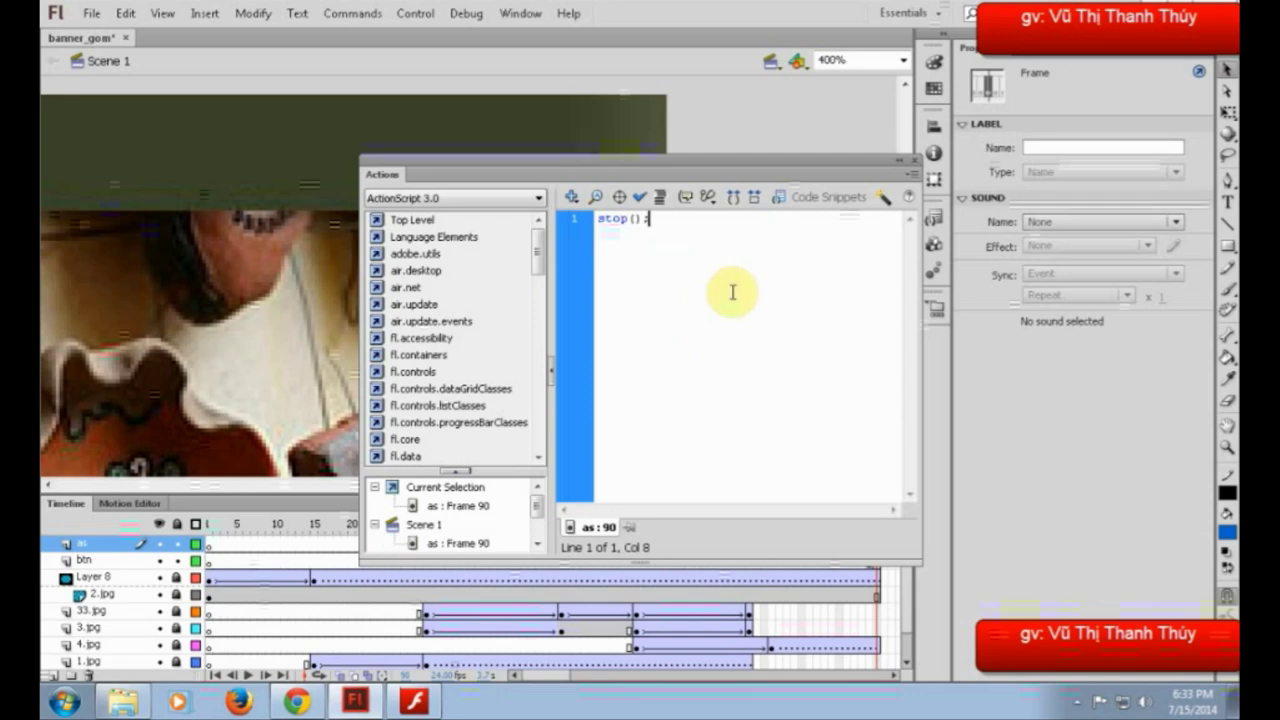
pyautogui.hotkey('ctrl', 'Return')
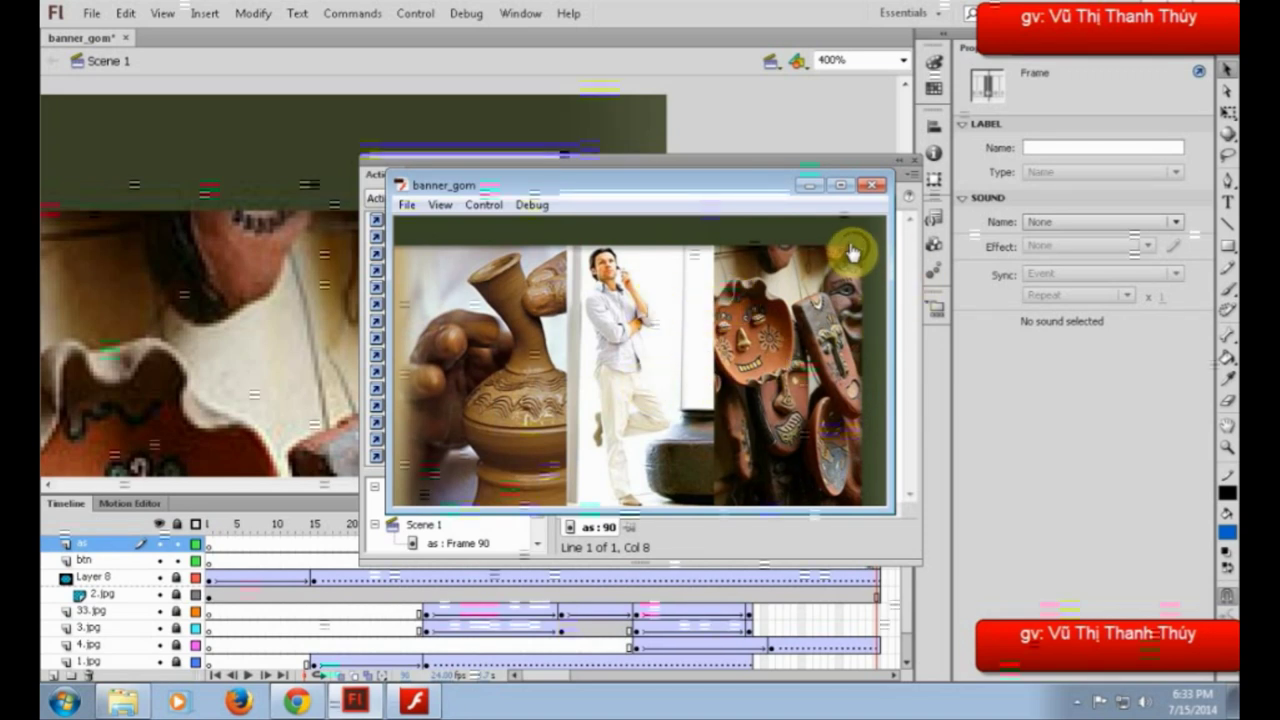
pyautogui.click(872, 185)
# - Below stop();, add the line btn_replay.addEventListener(MouseEvent.CLICK,h_replay); with the script editor moved and widened
pyautogui.click(661, 218)
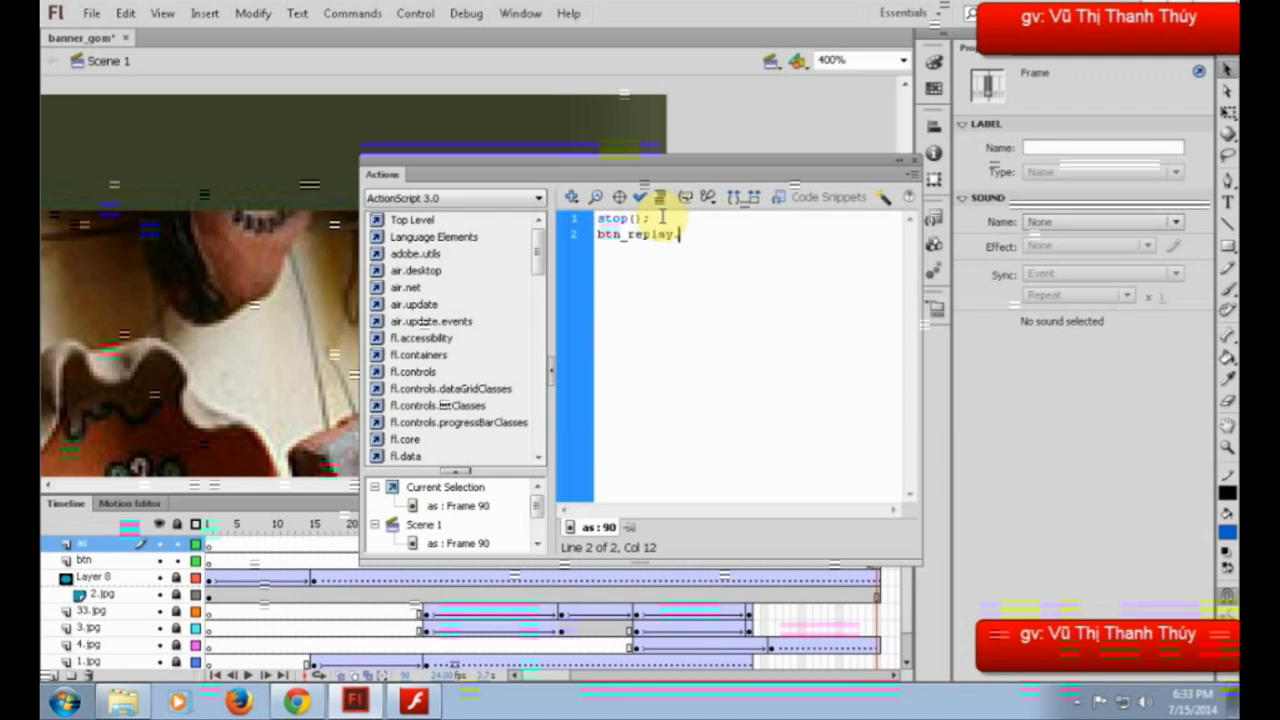
pyautogui.write('btn_replay.addEventListener(')
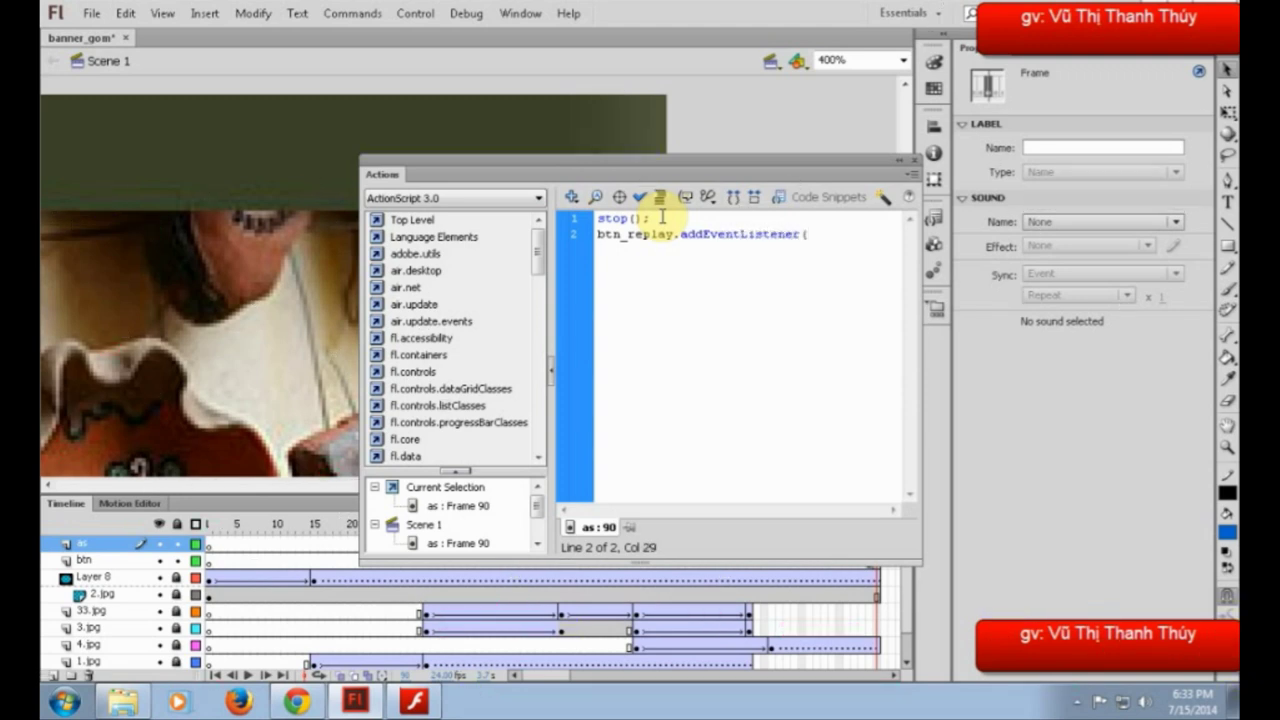
pyautogui.moveTo(696, 163); pyautogui.dragTo(424, 181)
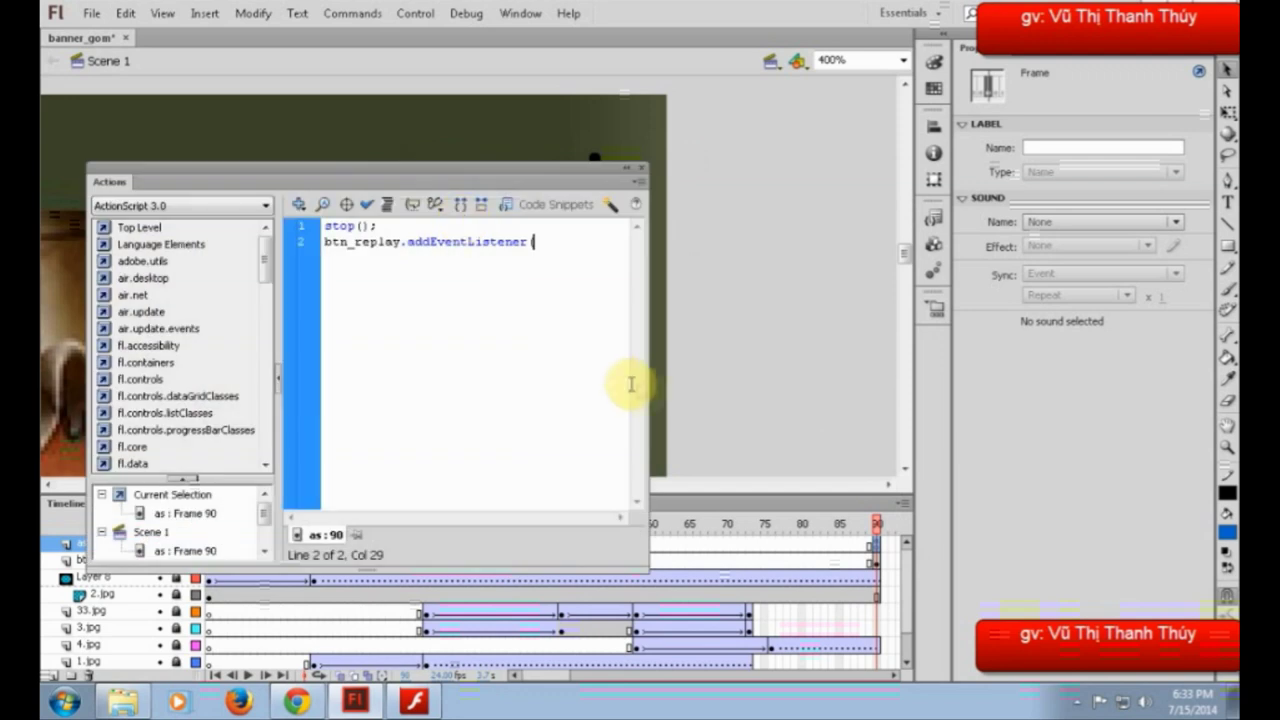
pyautogui.moveTo(649, 387); pyautogui.dragTo(1018, 400)
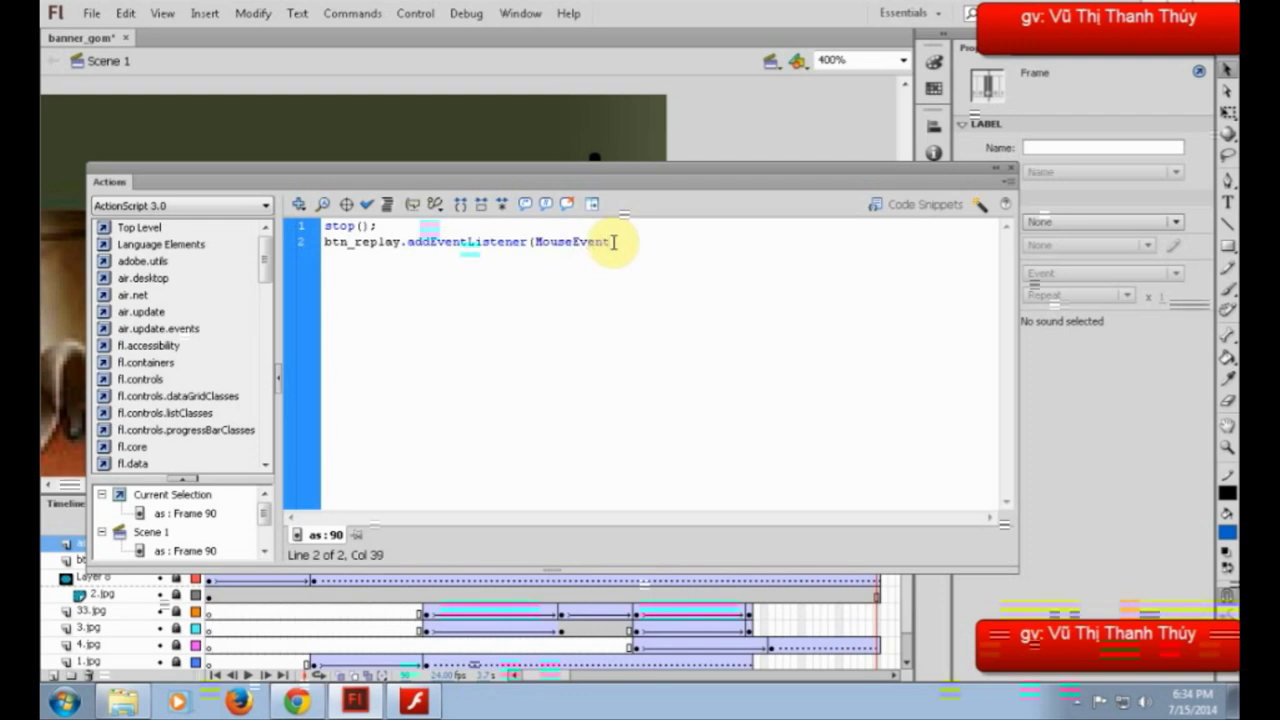
pyautogui.write('.CLICK,')
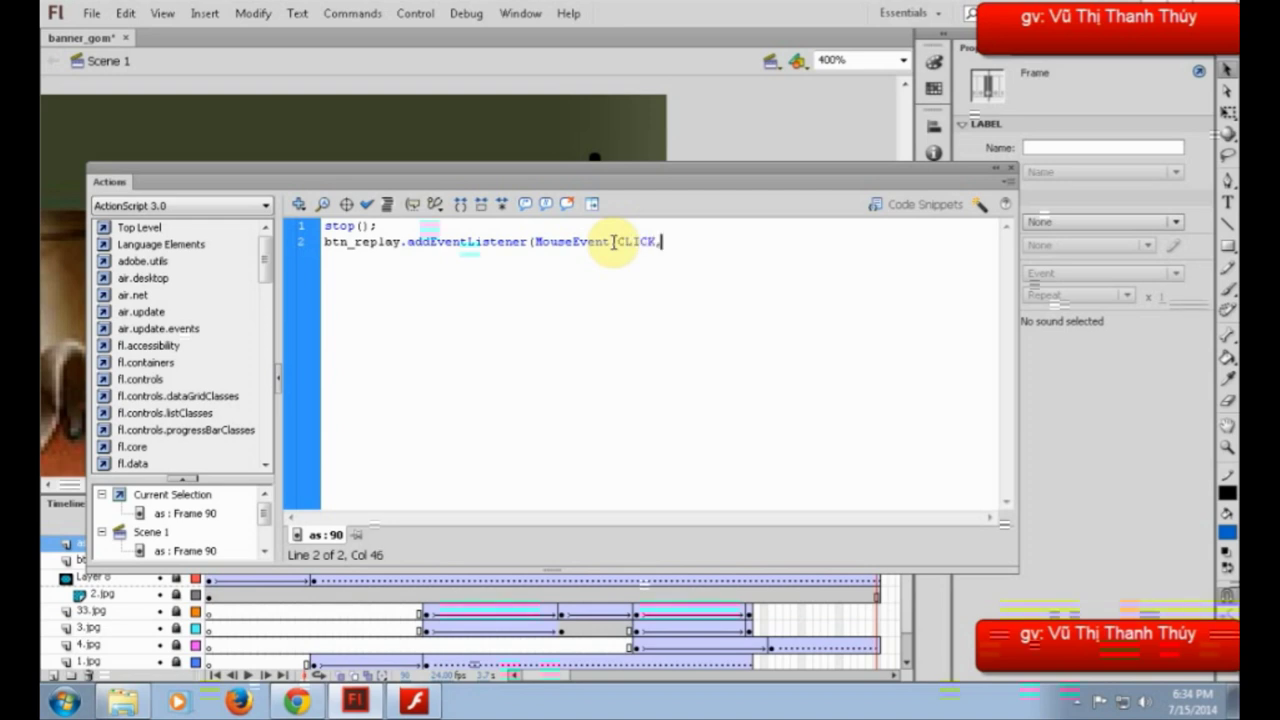
pyautogui.write('h_replay')
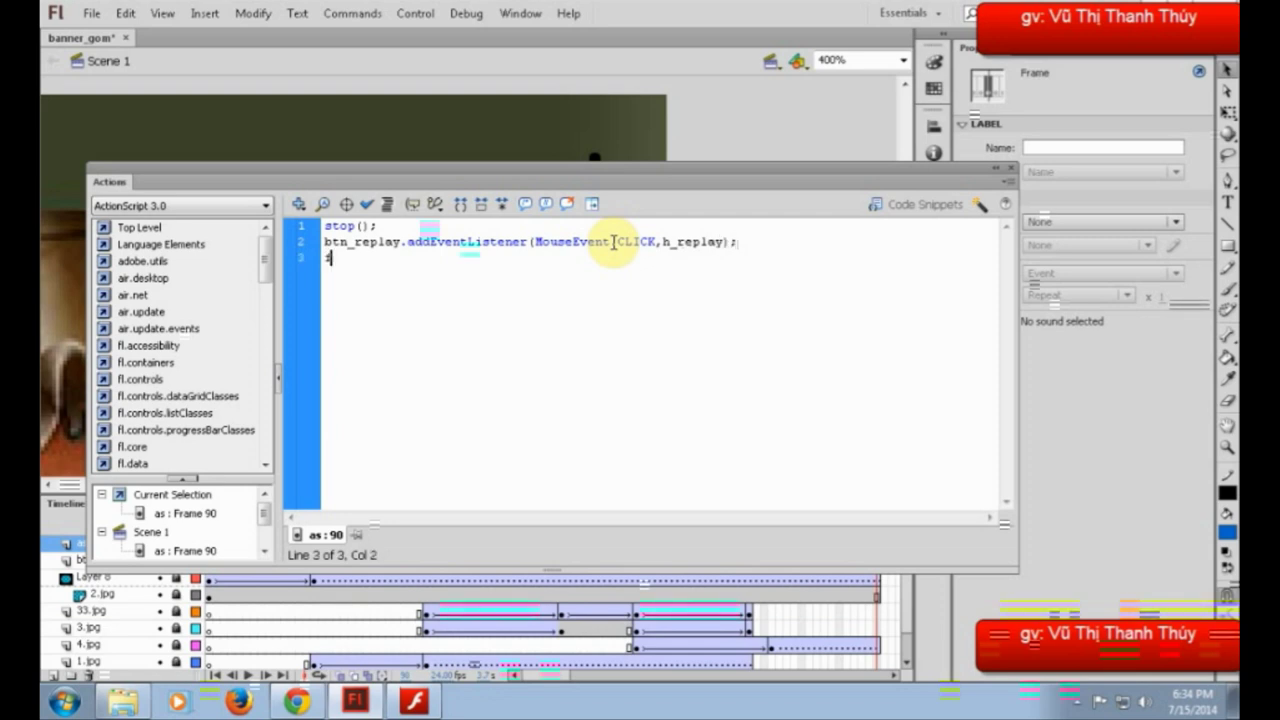
# - Declare the handler function h_replay(e:MouseEvent):void with an empty body below the listener line
pyautogui.write('ur')
pyautogui.write('ction')
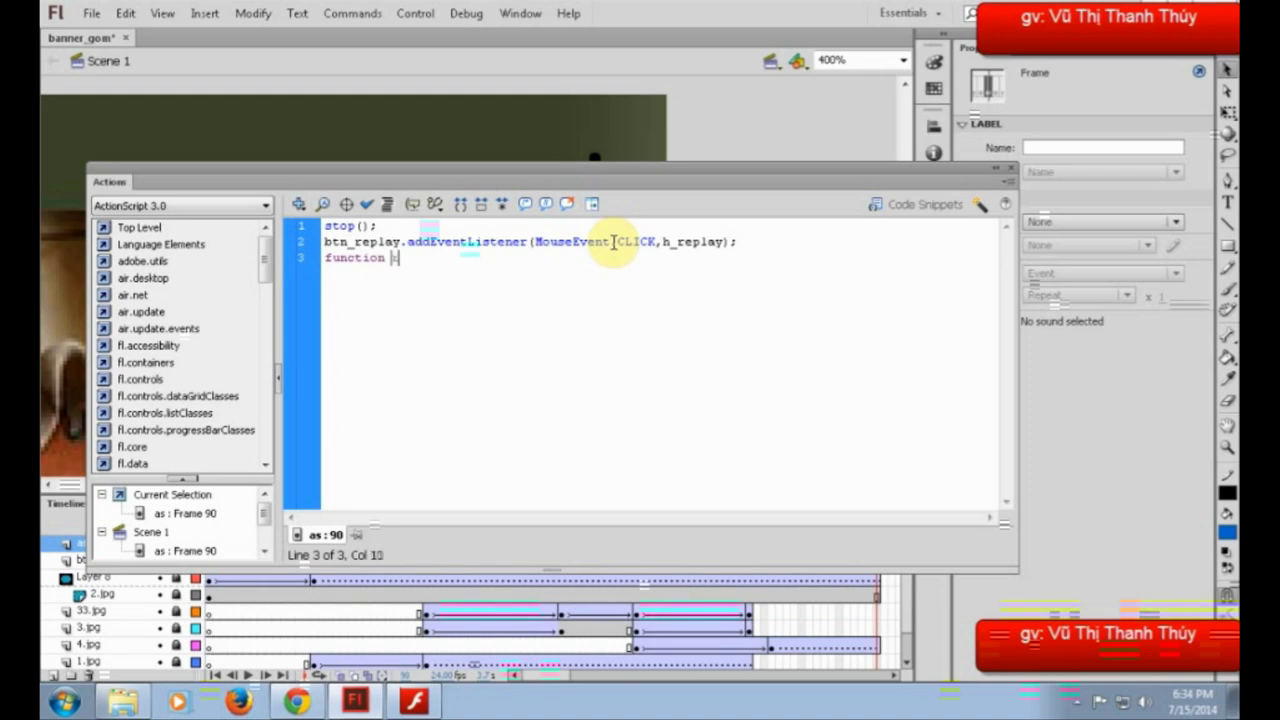
pyautogui.press('BackSpace')
pyautogui.press('BackSpace')
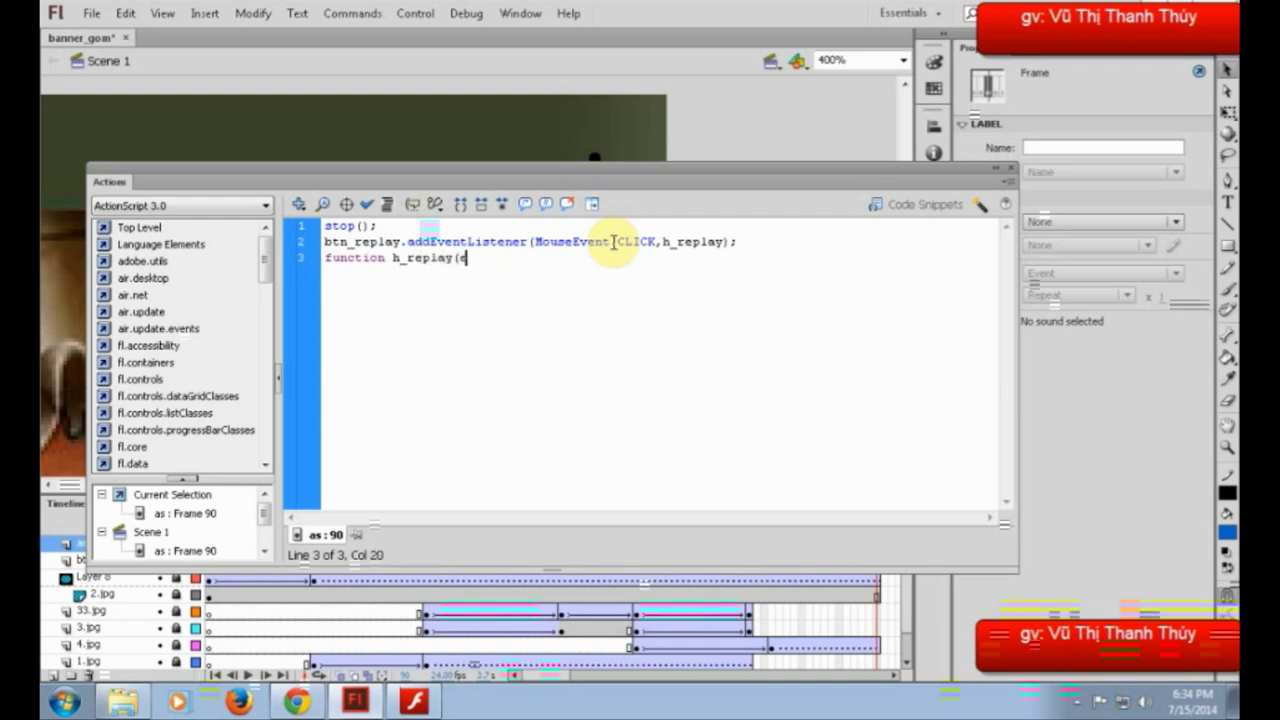
pyautogui.write(':Mous')
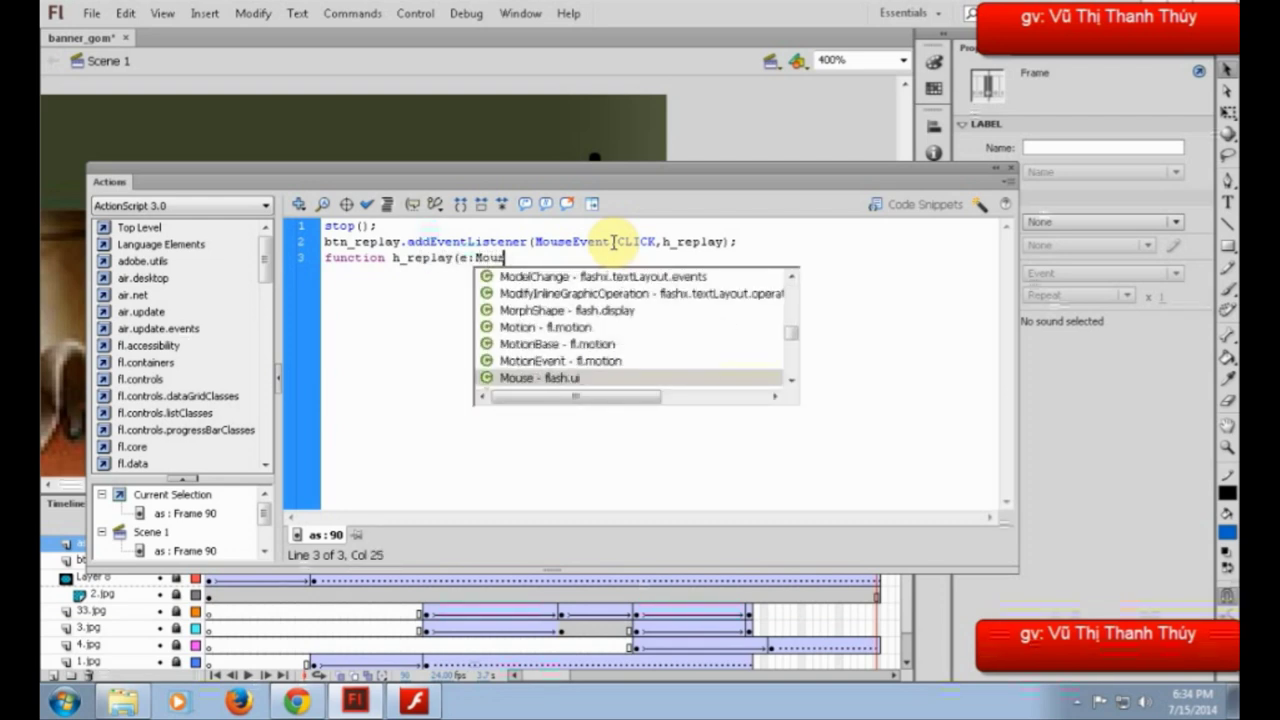
pyautogui.write('e')
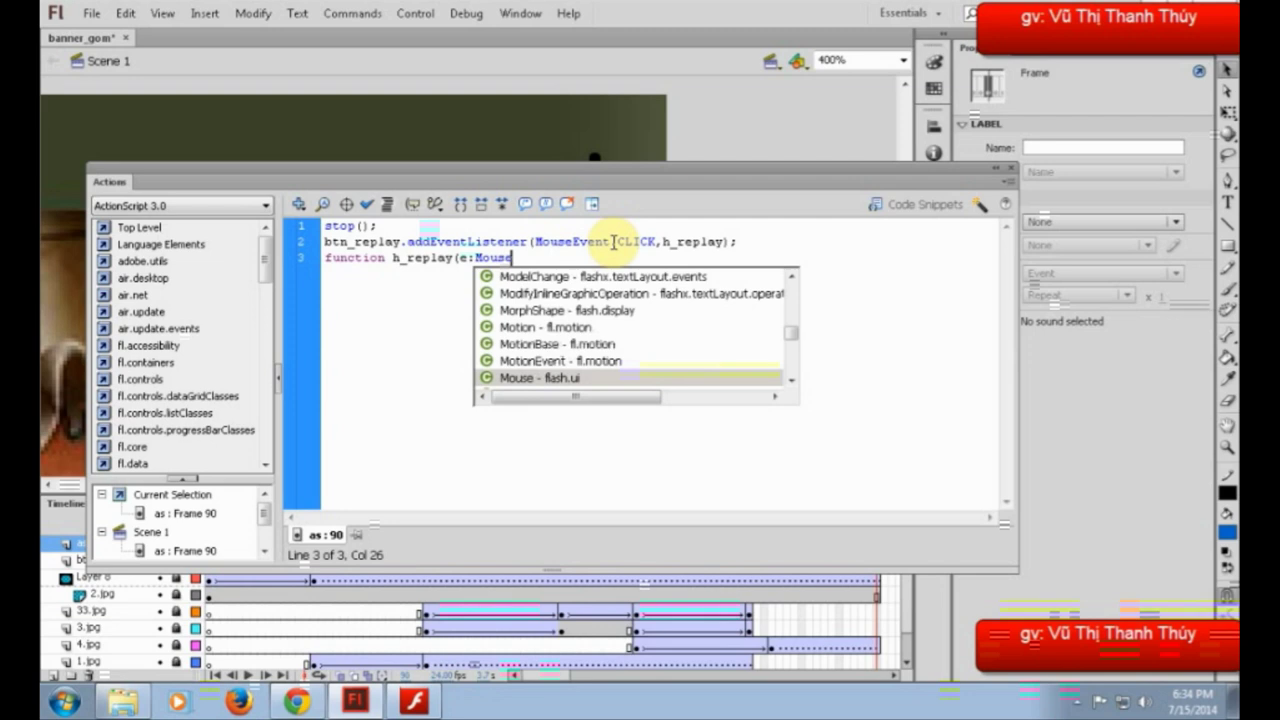
pyautogui.write('E')
pyautogui.press('Return')
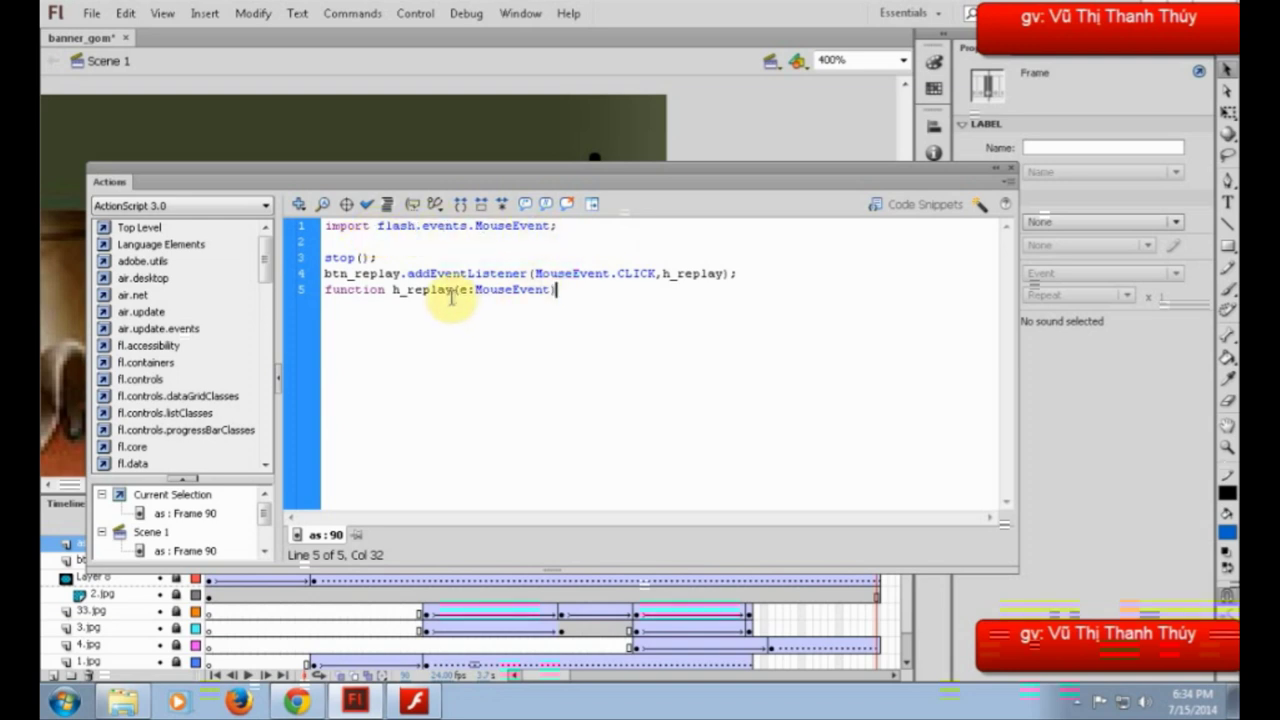
pyautogui.moveTo(457, 290); pyautogui.dragTo(594, 291)
pyautogui.click(602, 291)
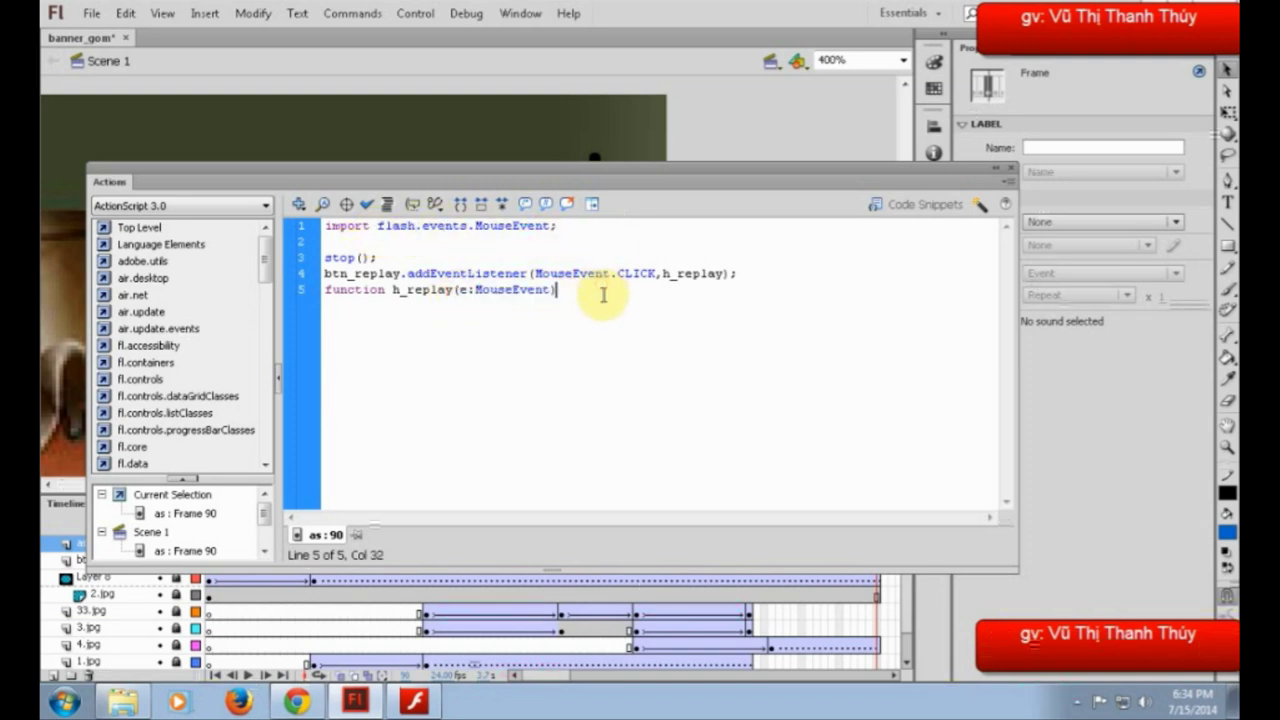
pyautogui.write(':vo')
pyautogui.press('Return')
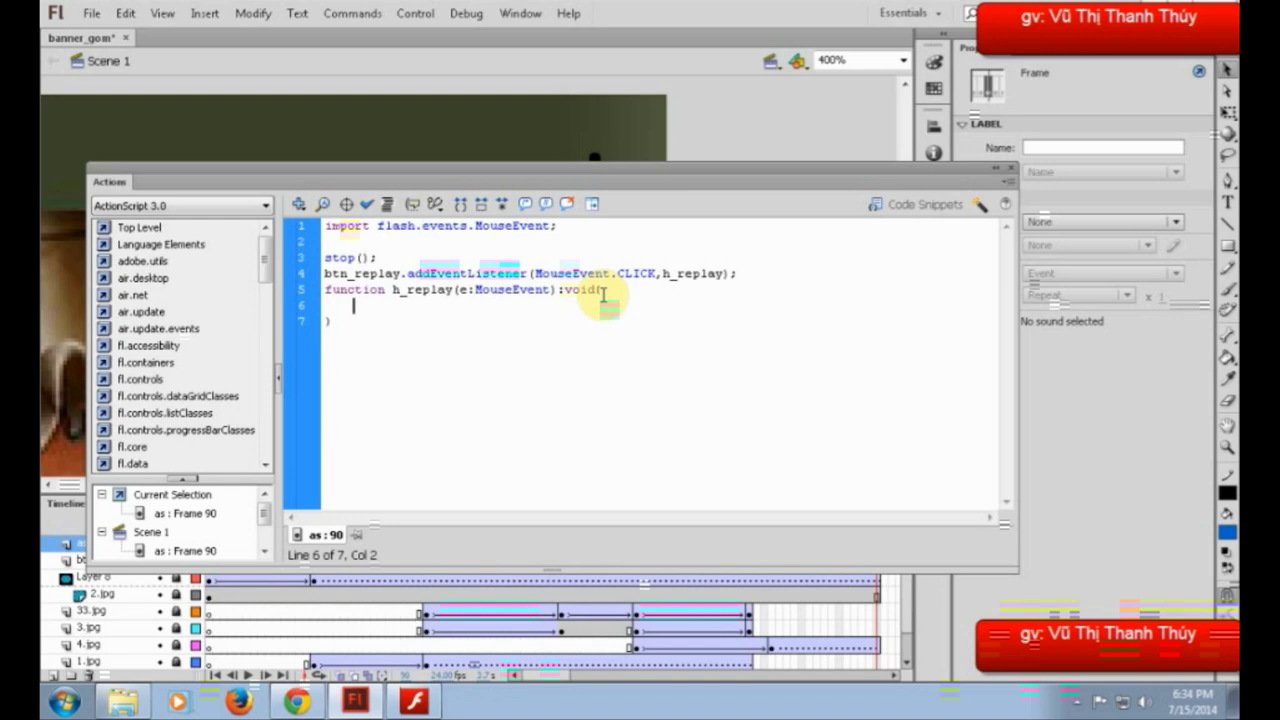
# - Inside the h_replay function, write the call gotoAndPlay(1)
pyautogui.write('goto')
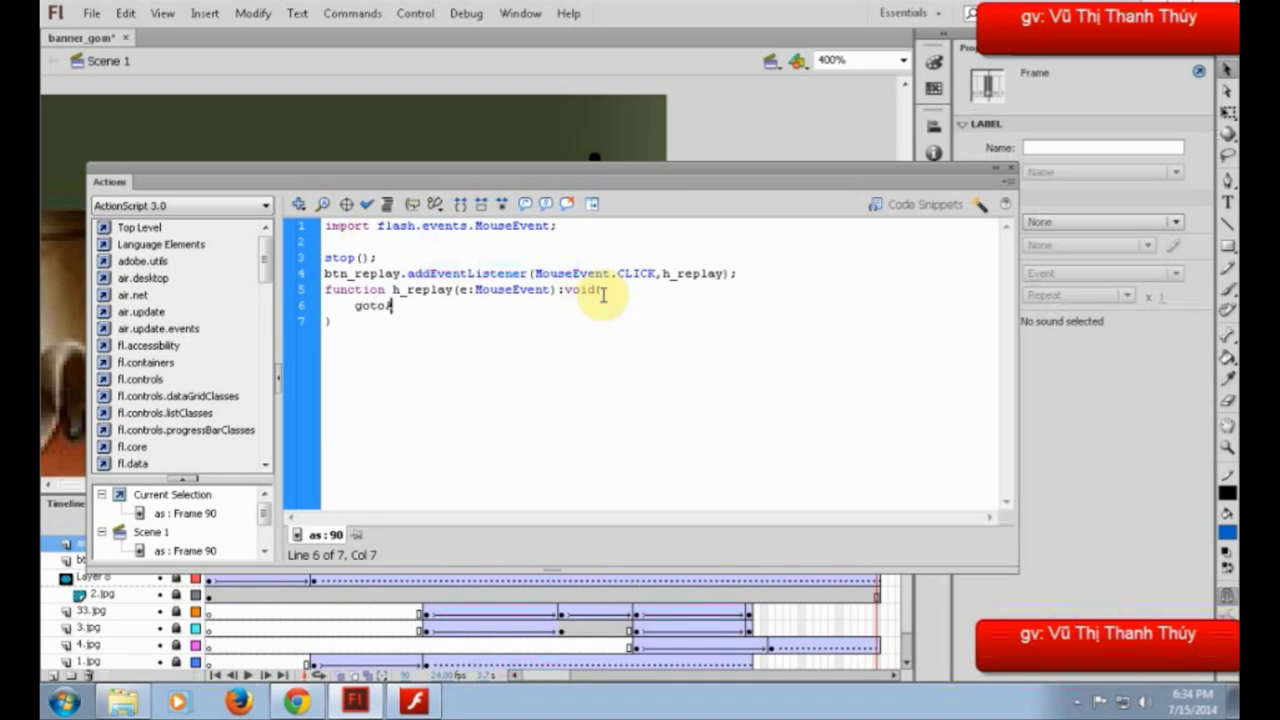
pyautogui.write('A')
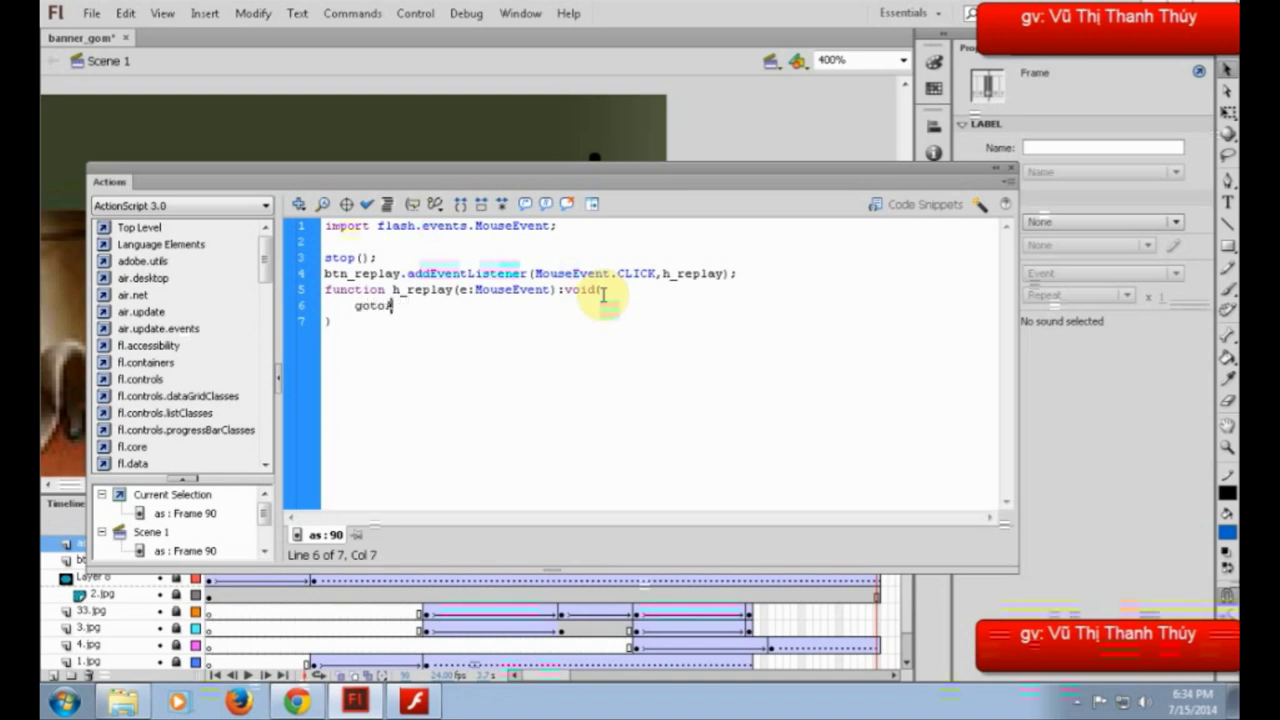
pyautogui.write('ndPlay')
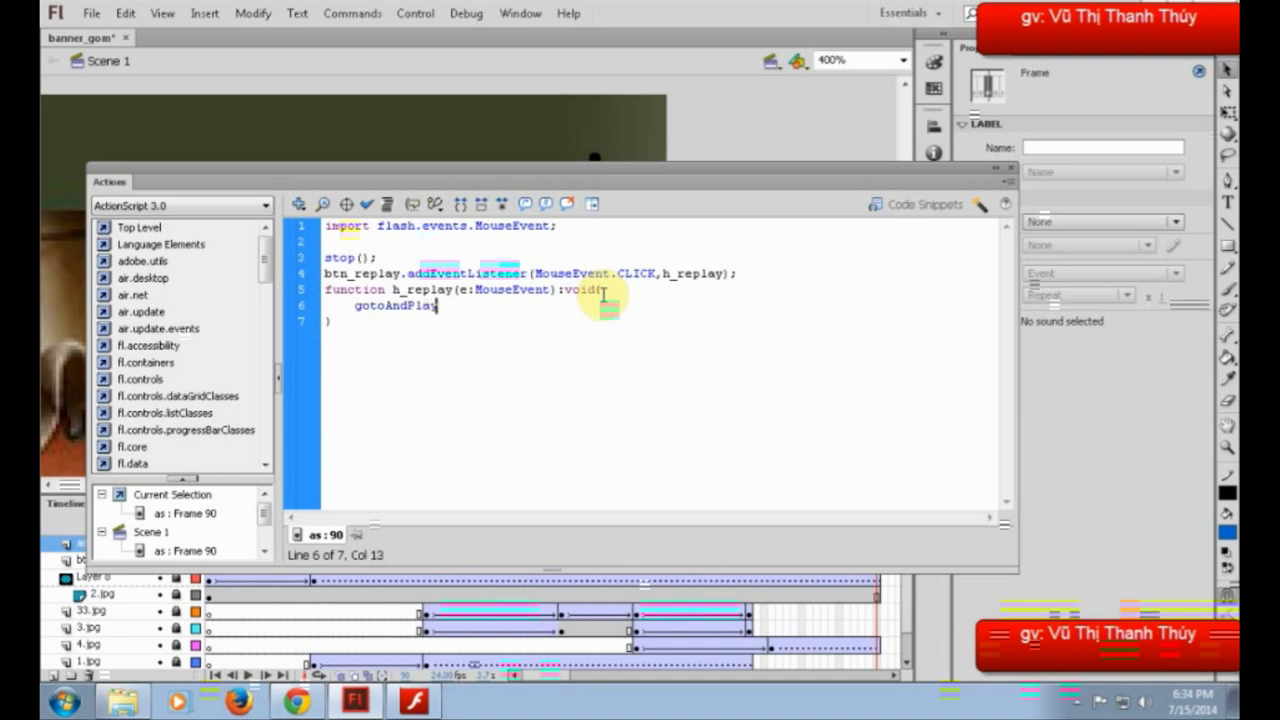
pyautogui.write('(1)')
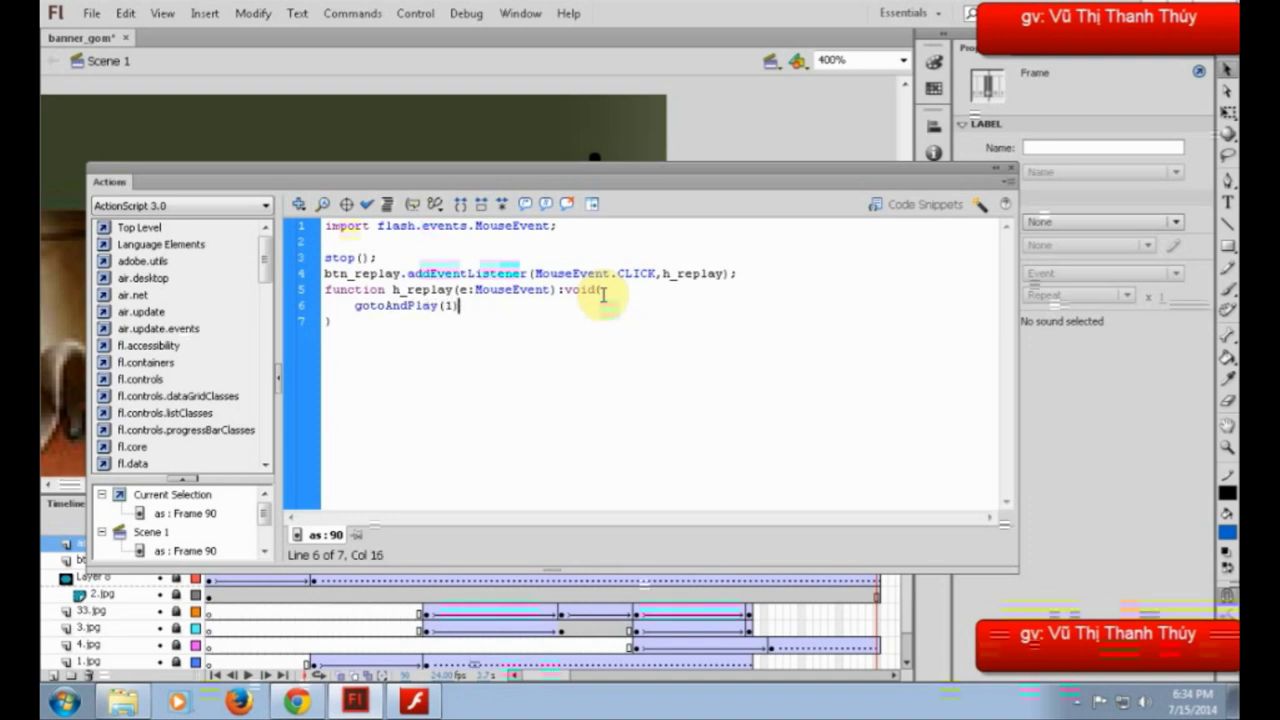
# - Test the movie, use the replay button to restart the banner animation, and close the preview
pyautogui.hotkey('ctrl', 'Return')
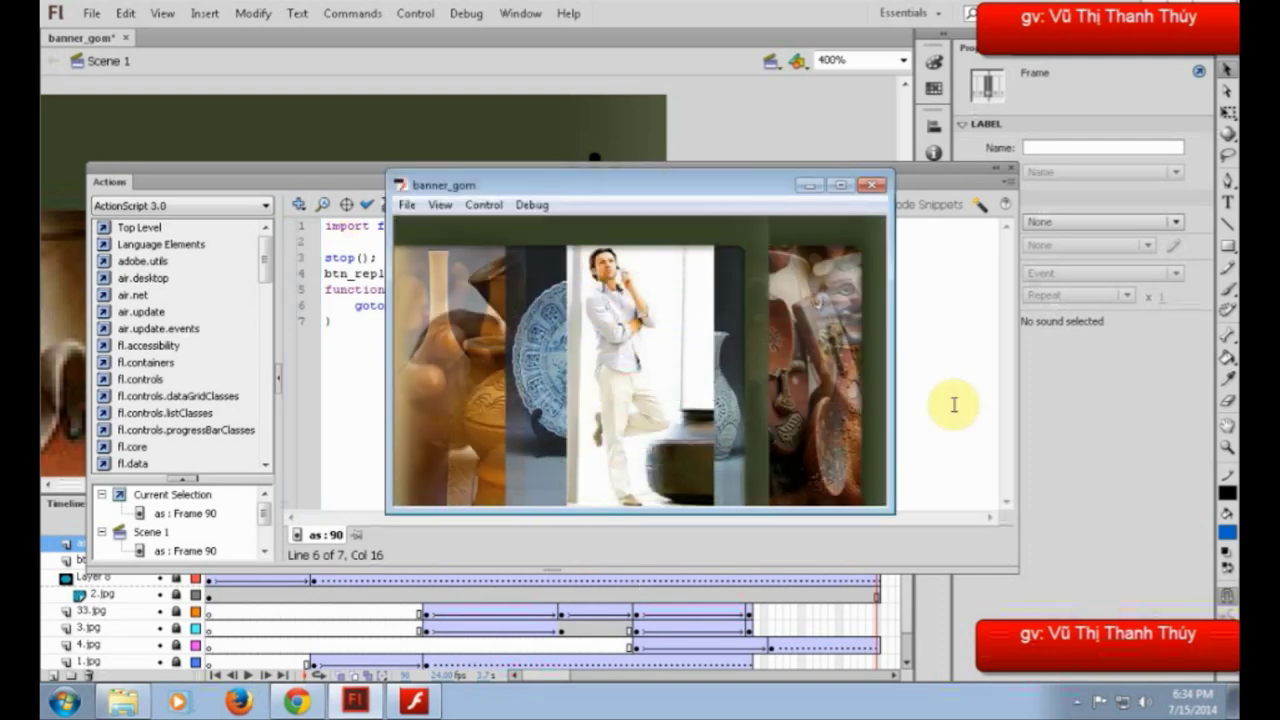
pyautogui.click(857, 258)
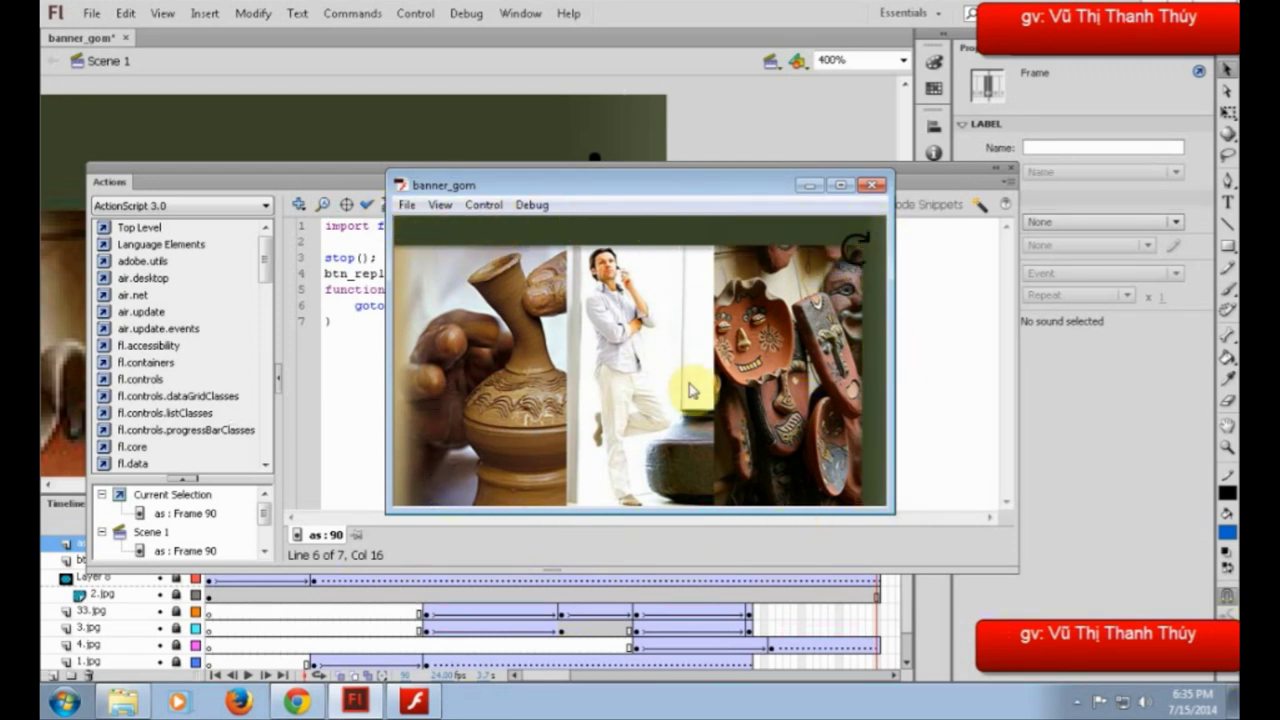
pyautogui.click(873, 190)
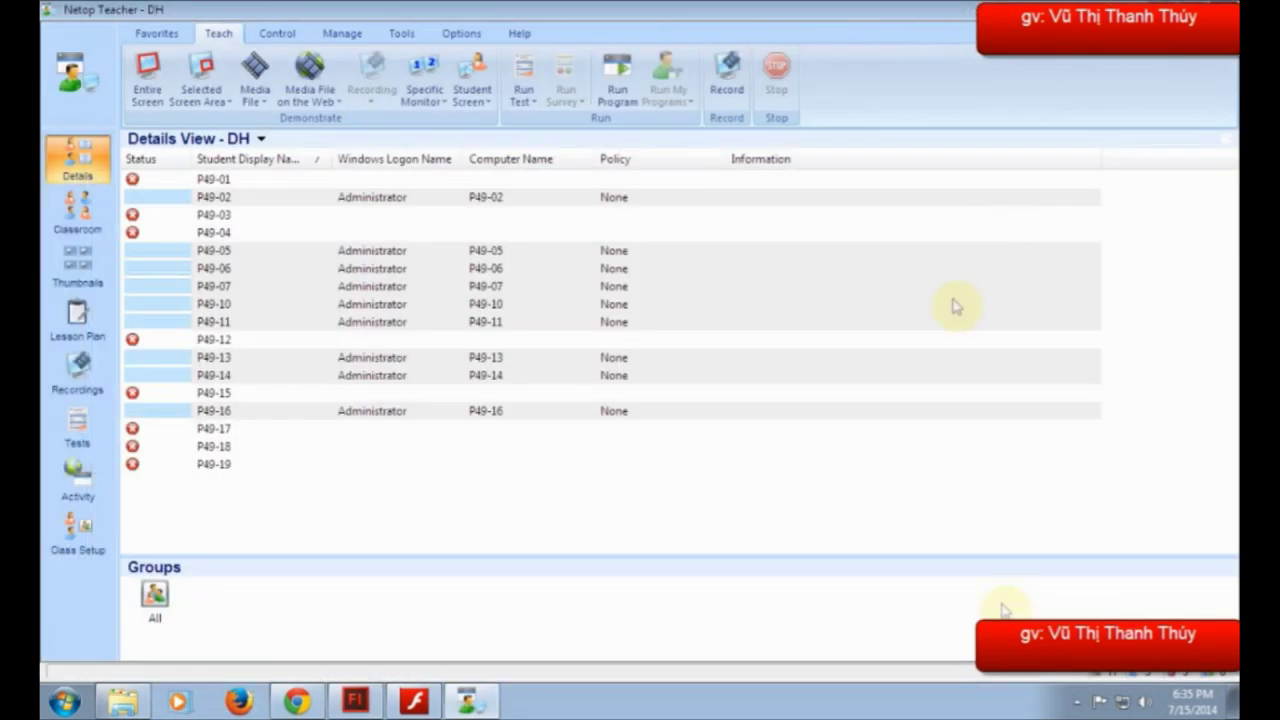
pyautogui.click(1076, 704)
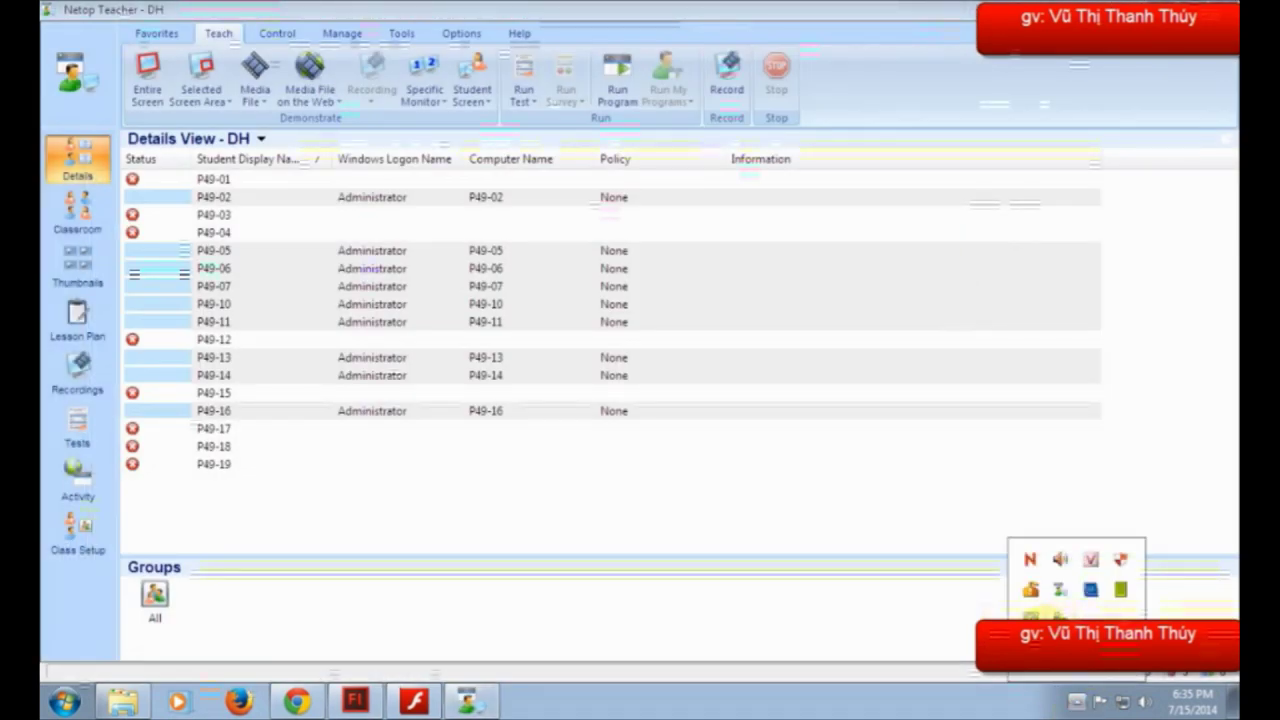
pyautogui.rightClick(1031, 615)
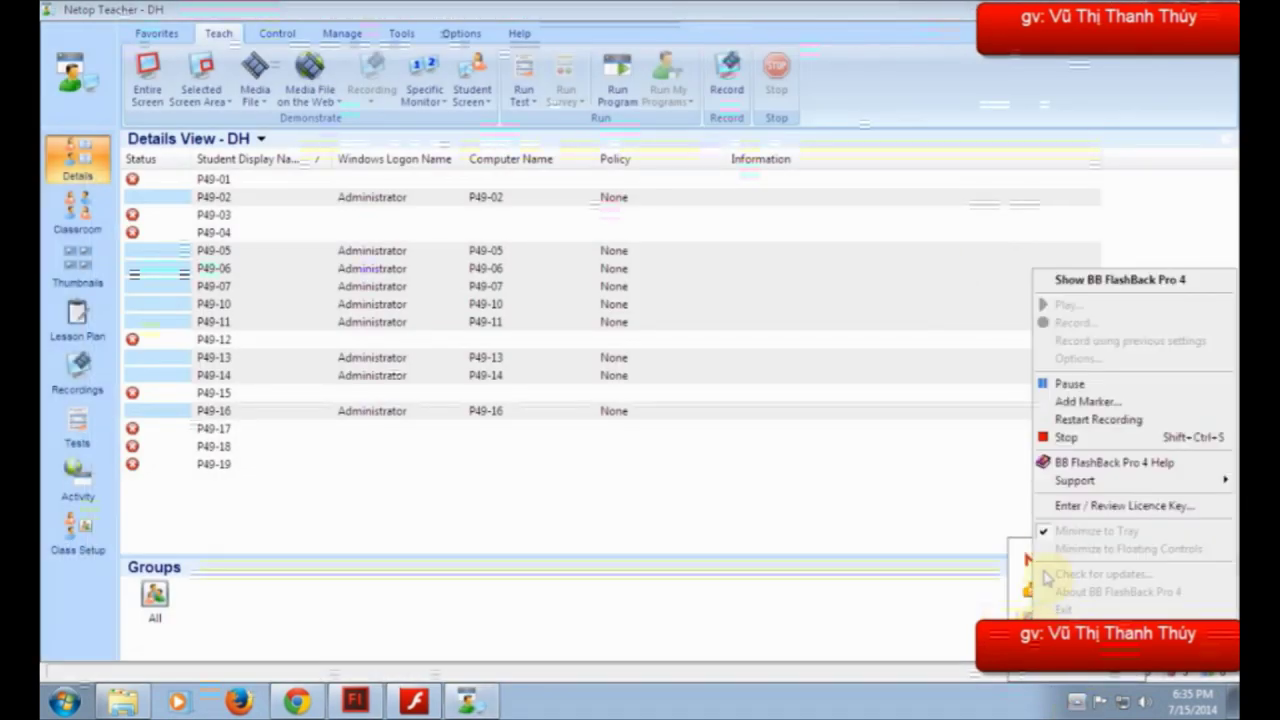